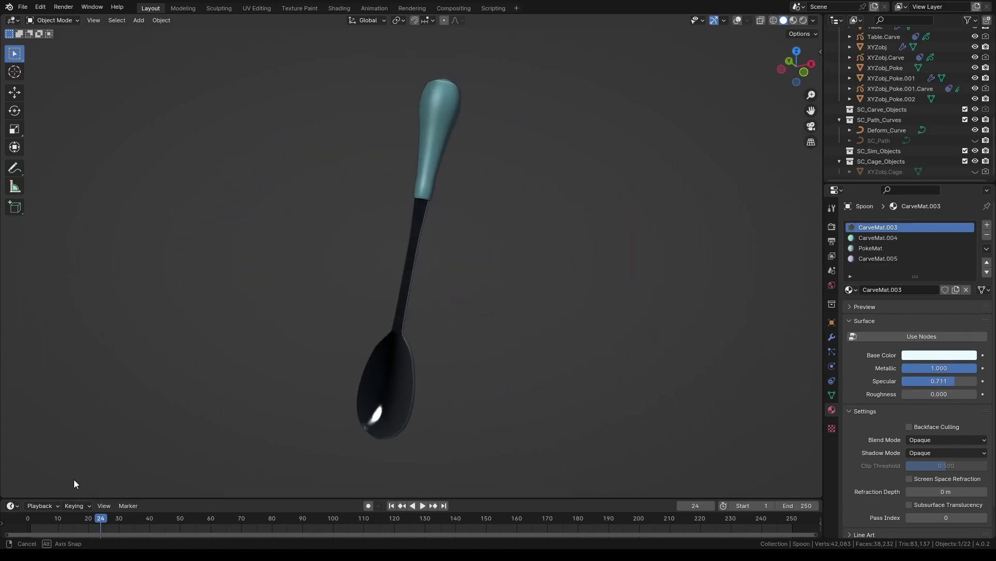
pyautogui.moveTo(73, 480); pyautogui.dragTo(220, 478, button='middle')
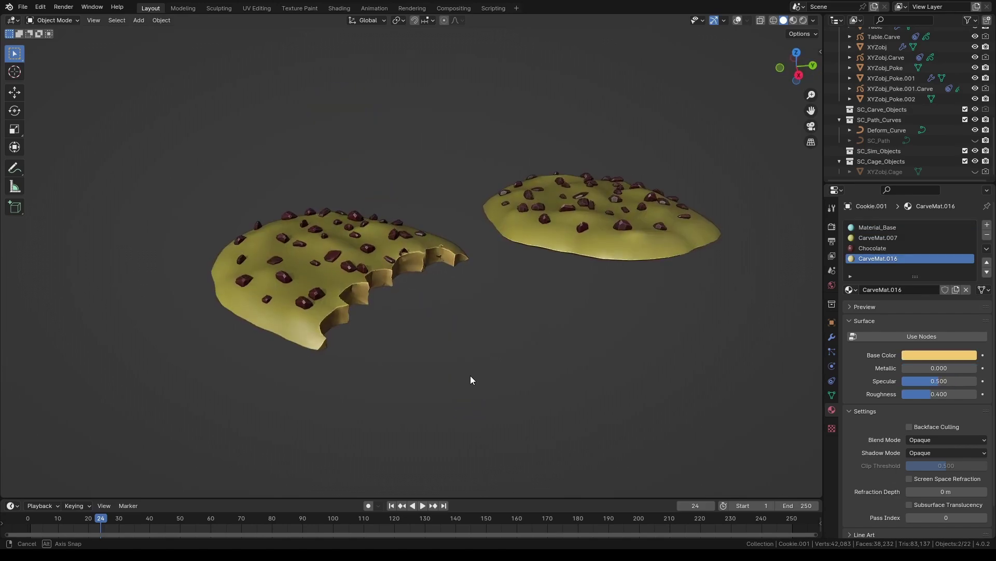
pyautogui.moveTo(471, 375); pyautogui.dragTo(471, 412, button='middle')
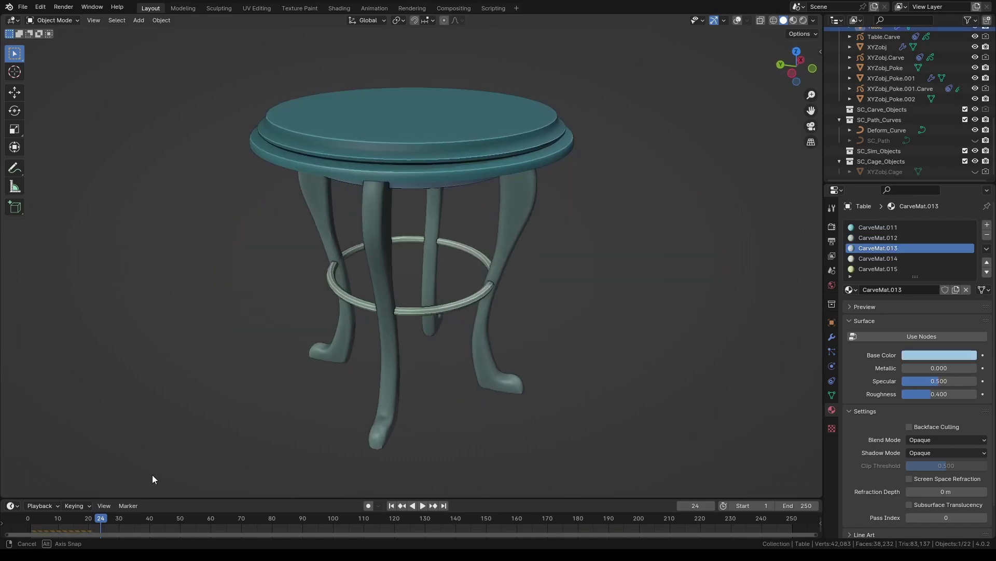
pyautogui.moveTo(152, 474); pyautogui.dragTo(321, 432, button='middle')
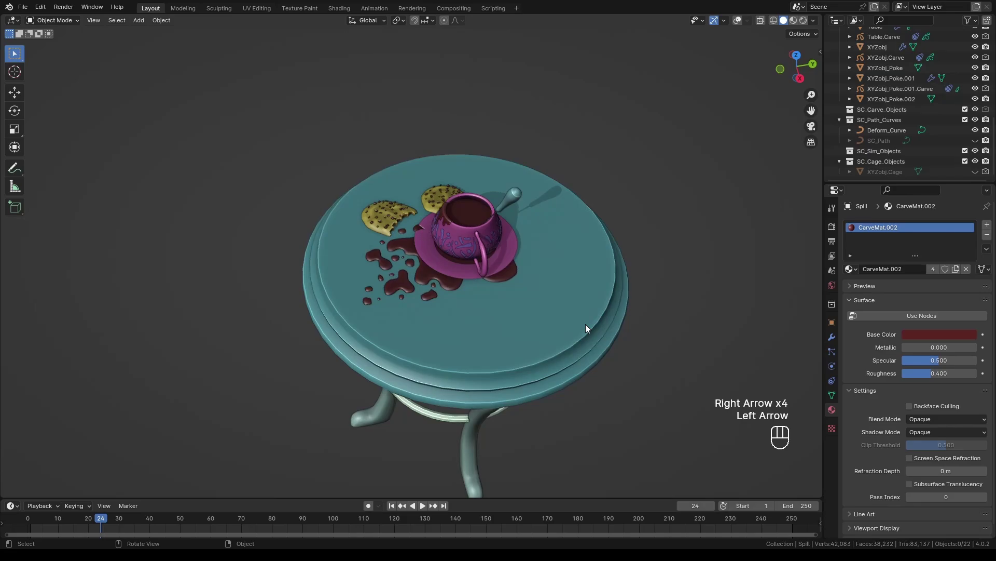
pyautogui.scroll(2, 502, 325)
pyautogui.moveTo(502, 329); pyautogui.dragTo(554, 318, button='middle')
pyautogui.scroll(-3, 574, 306)
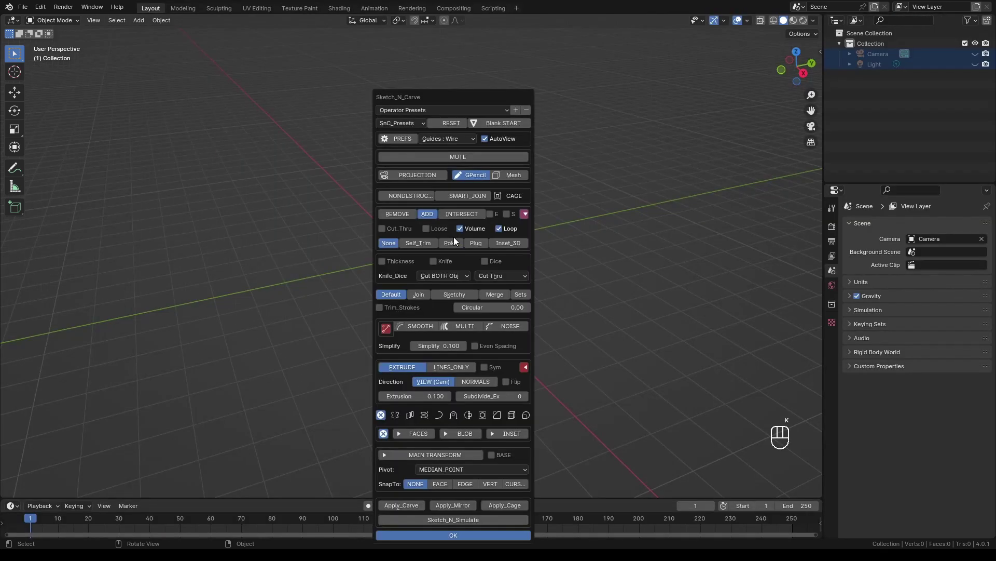
# Step: Start a blank Sketch_N_Carve drawing with Smart Join, sketch the left half of a rounded cup profile, and convert it to a mesh
pyautogui.click(477, 195)
pyautogui.click(456, 154)
pyautogui.scroll(4, 515, 221)
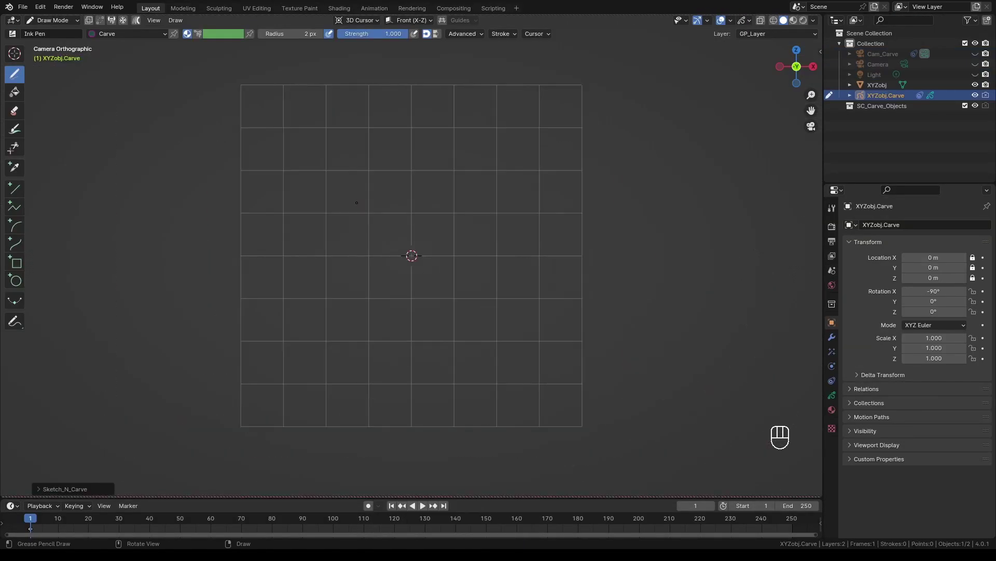
pyautogui.moveTo(333, 268)
pyautogui.mouseDown()
pyautogui.moveTo(370, 304)
pyautogui.moveTo(415, 307)
pyautogui.mouseUp()
pyautogui.press('k')
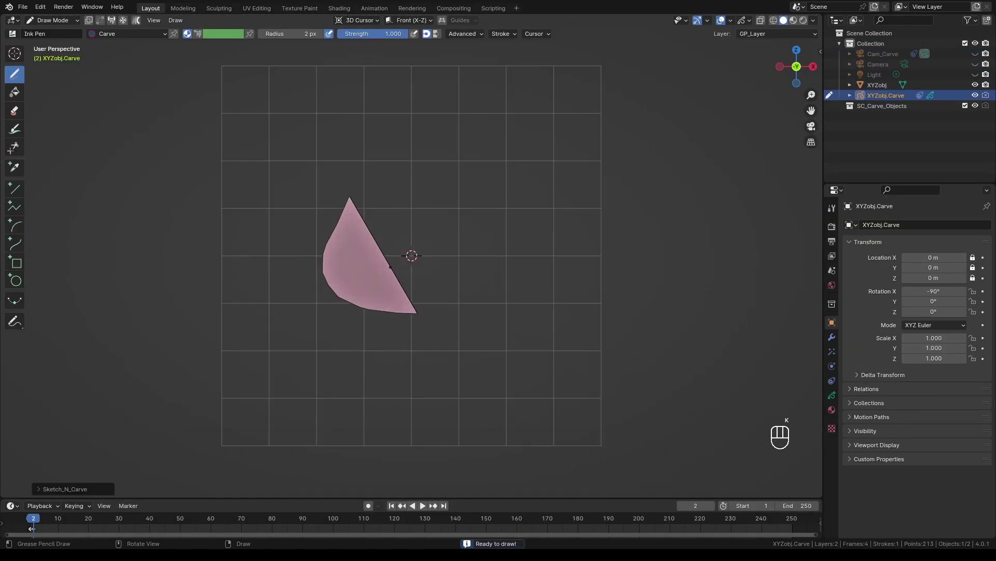
# Step: Spin the cup profile around the Z axis into a round bowl
pyautogui.click(41, 491)
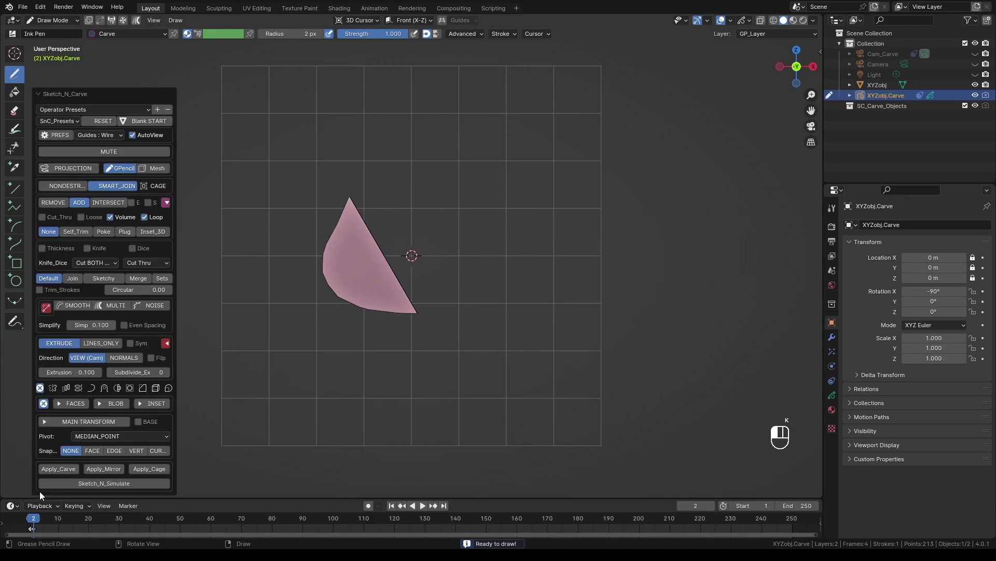
pyautogui.click(81, 388)
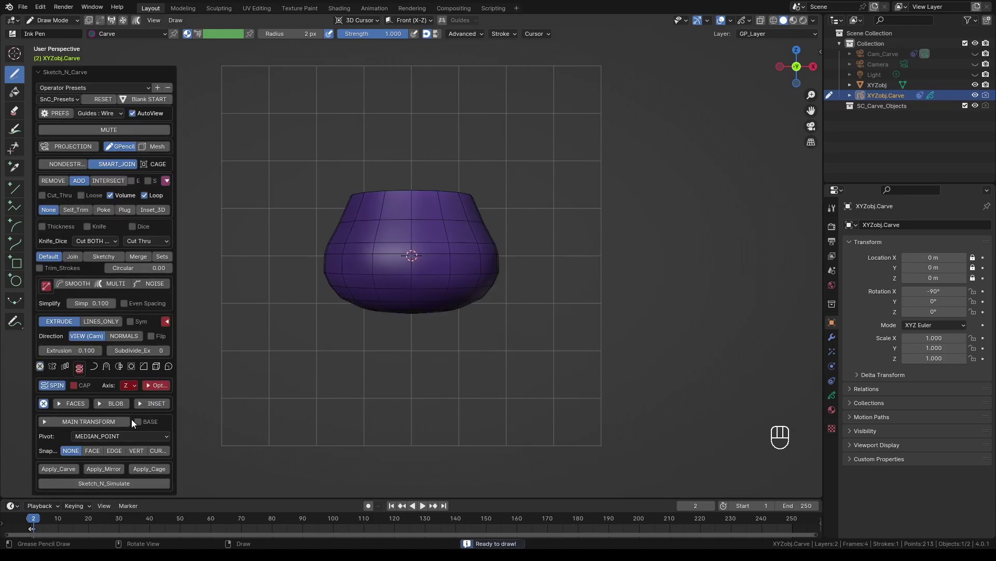
pyautogui.moveTo(354, 272); pyautogui.dragTo(397, 307, button='middle')
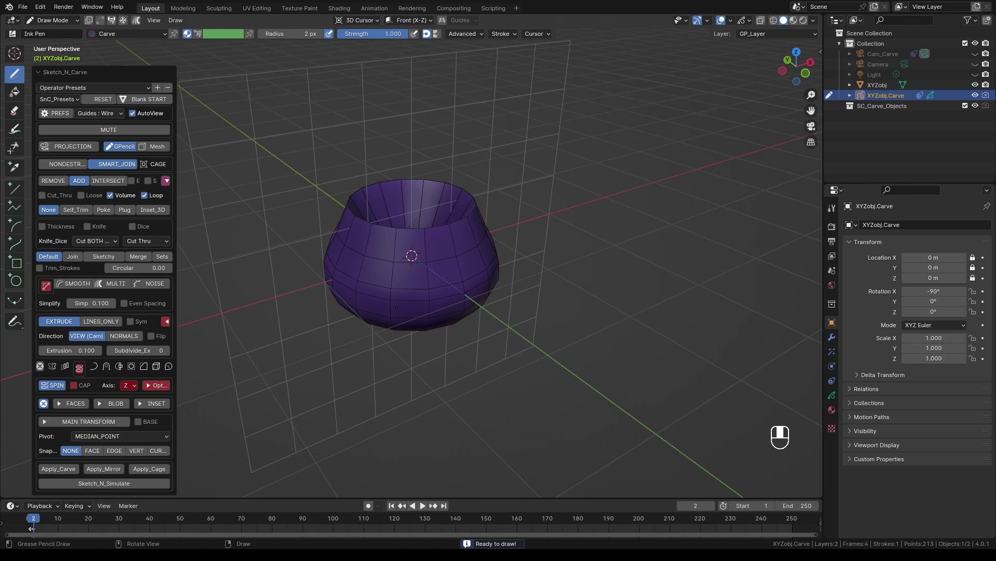
# Step: Turn off Volume and Loop for the bowl and give its wall a thickness of 0.077
pyautogui.click(110, 195)
pyautogui.click(144, 196)
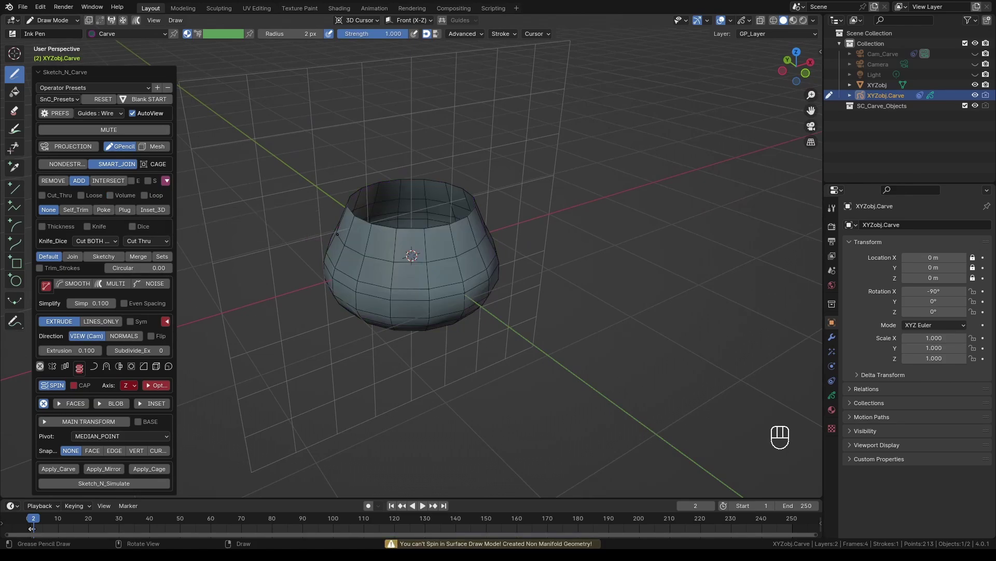
pyautogui.click(42, 227)
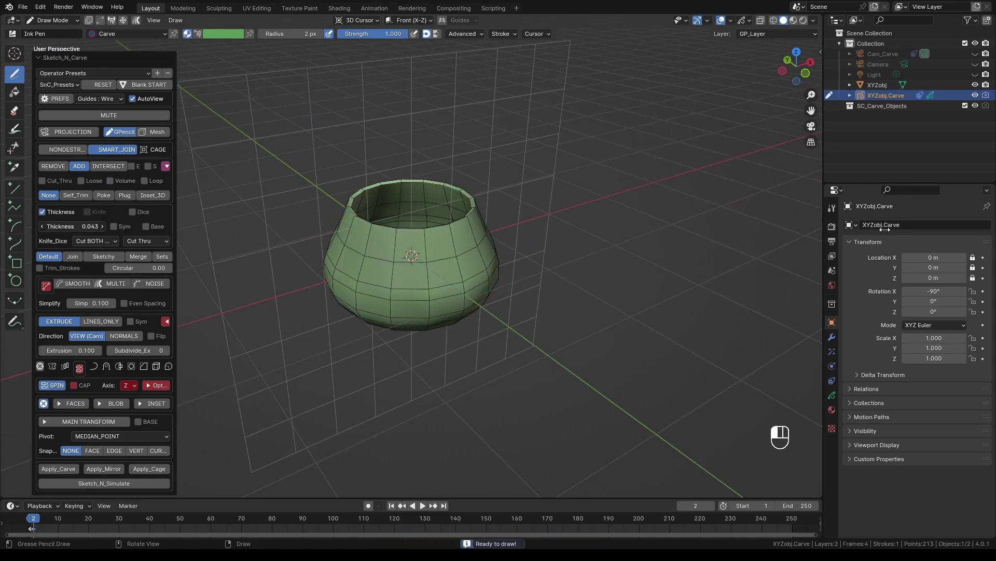
# Step: Enable even spacing on the bowl's profile and set its Simplify value to 0.161
pyautogui.click(124, 303)
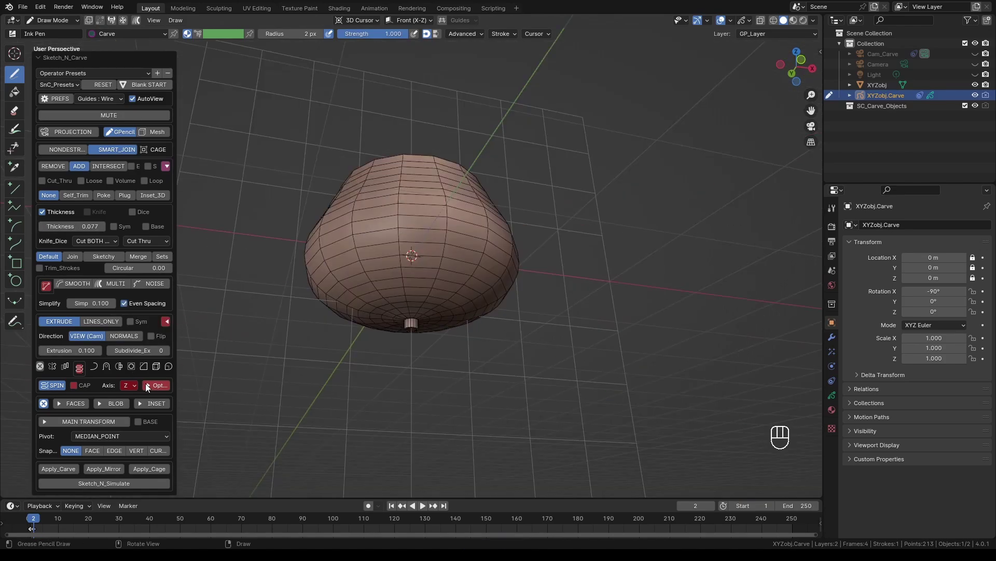
pyautogui.click(147, 385)
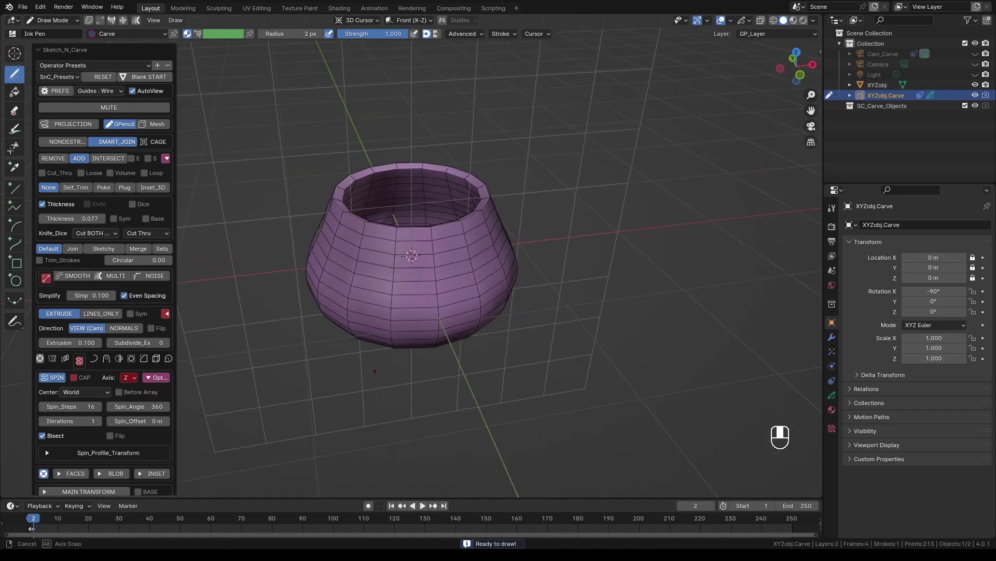
pyautogui.moveTo(375, 372); pyautogui.dragTo(375, 400, button='middle')
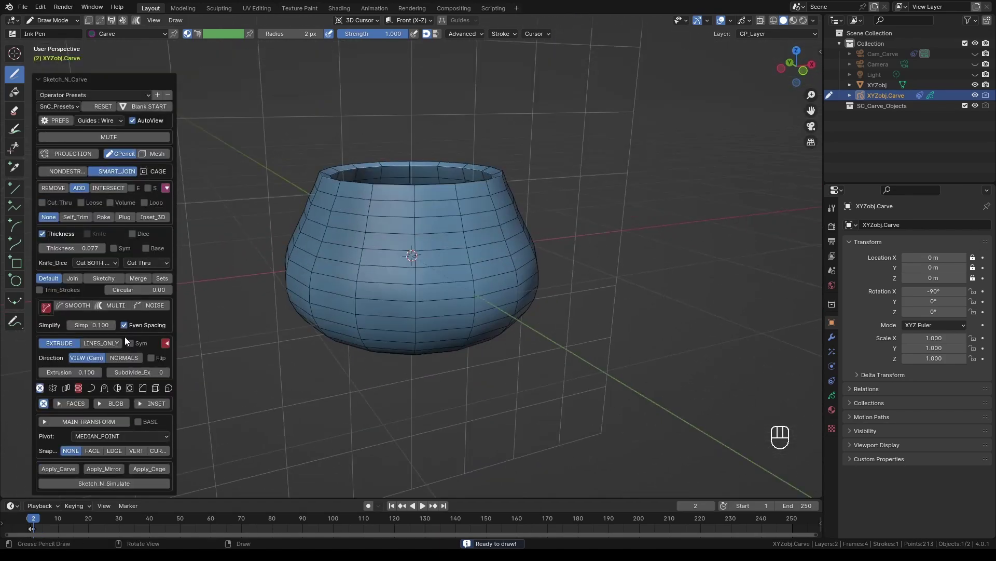
pyautogui.moveTo(85, 328); pyautogui.dragTo(117, 328)
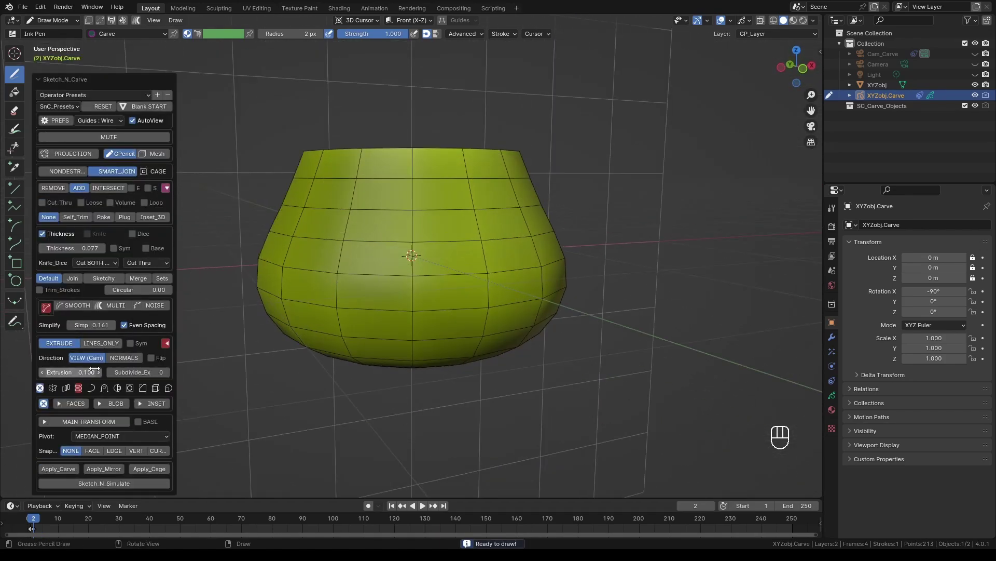
# Step: Set the bowl's Spin_Steps to 32
pyautogui.click(78, 387)
pyautogui.click(83, 410)
pyautogui.write('3')
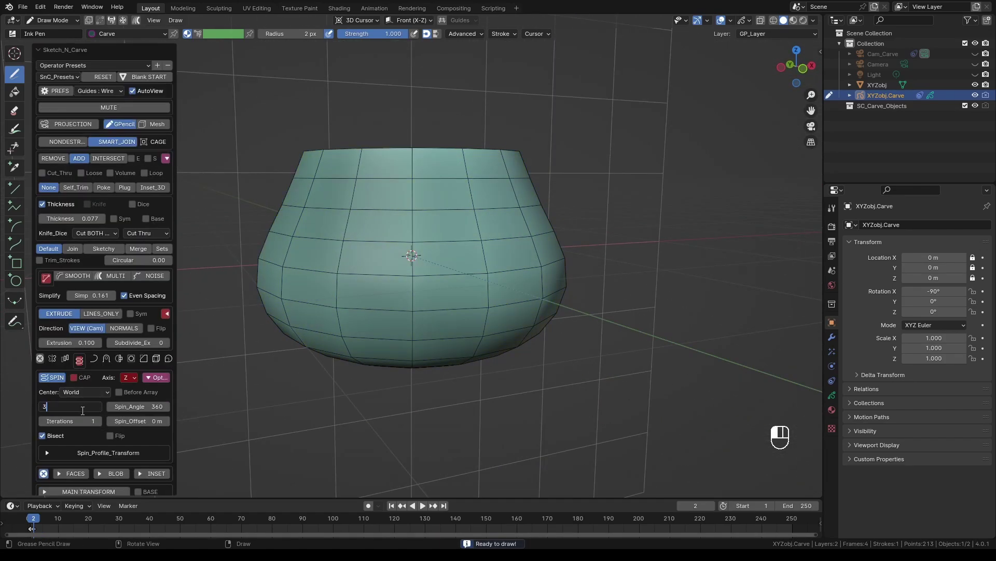
pyautogui.write('2')
pyautogui.press('Return')
pyautogui.moveTo(264, 401); pyautogui.dragTo(463, 249, button='middle')
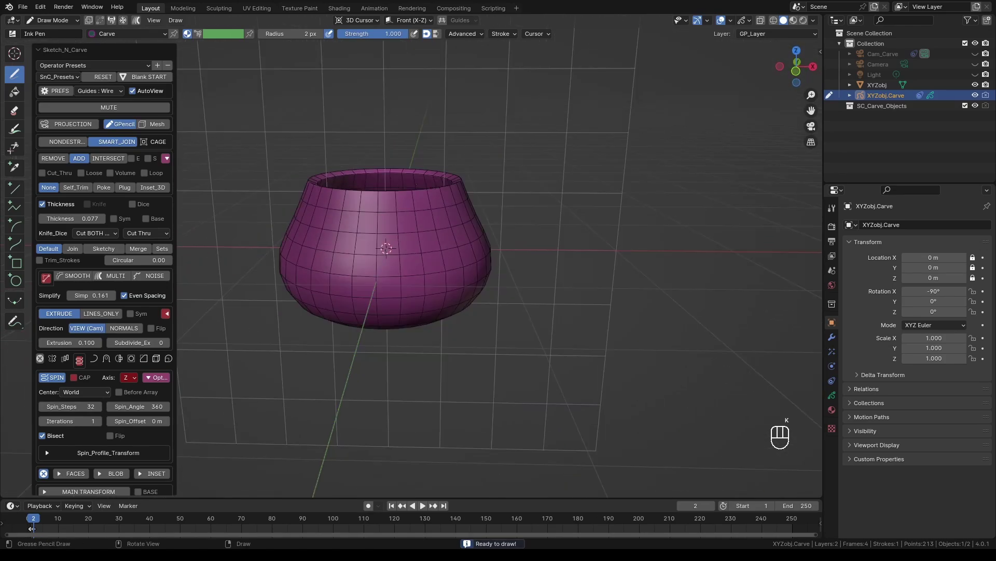
# Step: Reset the carve settings, sketch a C-shaped handle outline against the cup's right side, and sculpt its outer curve slightly outward
pyautogui.click(108, 77)
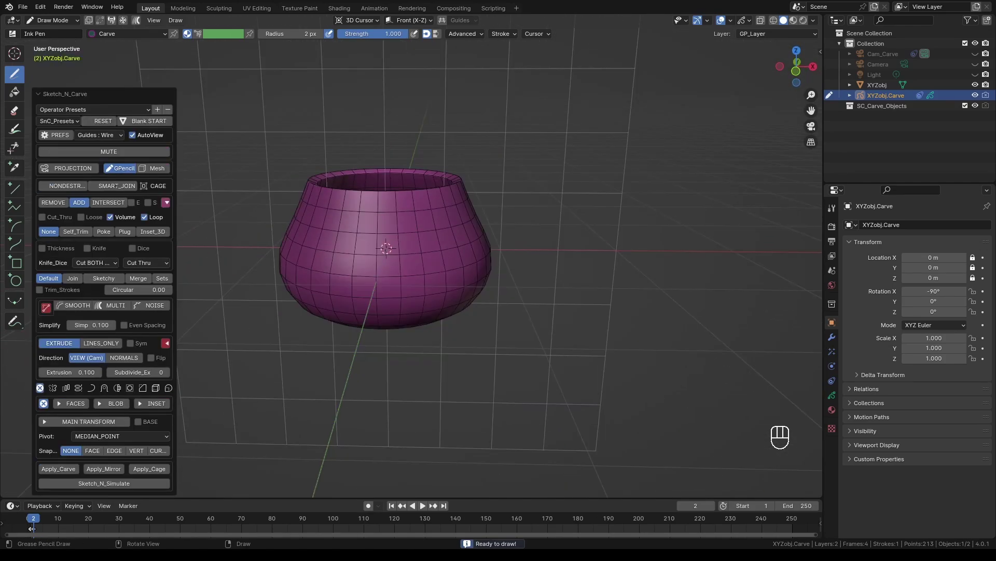
pyautogui.press('KP_0')
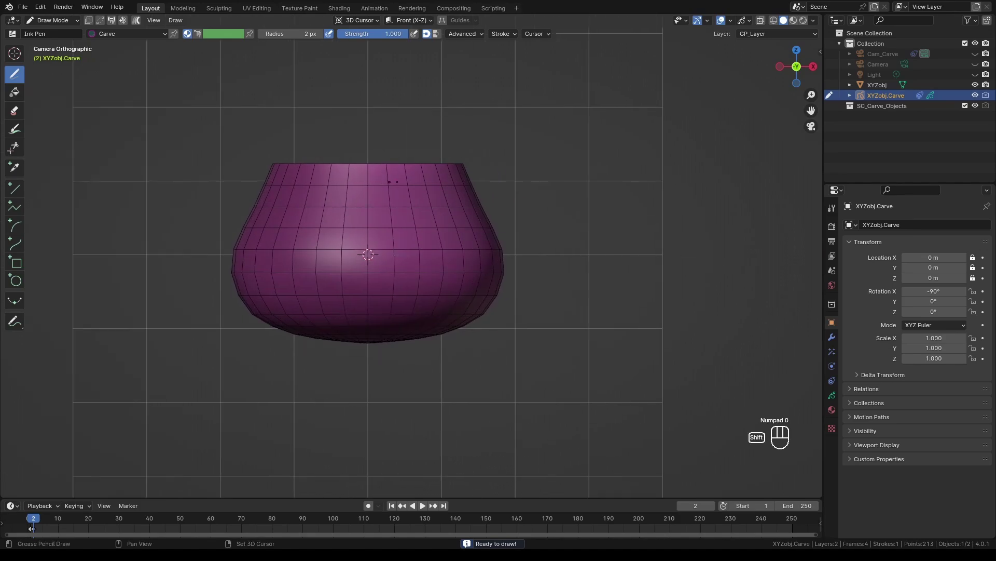
pyautogui.moveTo(489, 182)
pyautogui.mouseDown()
pyautogui.moveTo(569, 309)
pyautogui.moveTo(496, 300)
pyautogui.moveTo(589, 236)
pyautogui.moveTo(472, 187)
pyautogui.moveTo(568, 205)
pyautogui.mouseUp()
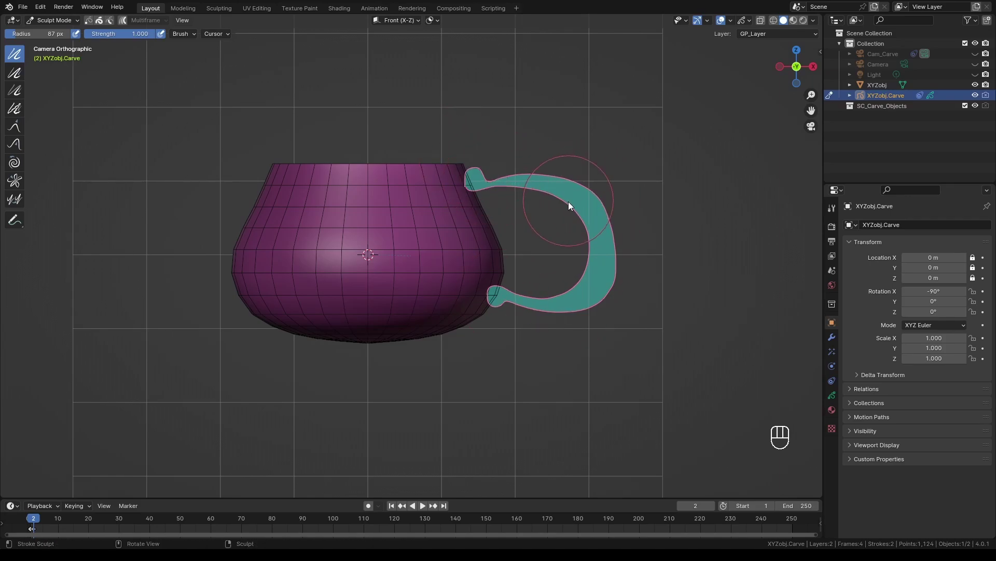
pyautogui.click(15, 144)
pyautogui.moveTo(642, 227)
pyautogui.mouseDown()
pyautogui.moveTo(618, 235)
pyautogui.moveTo(626, 262)
pyautogui.mouseUp()
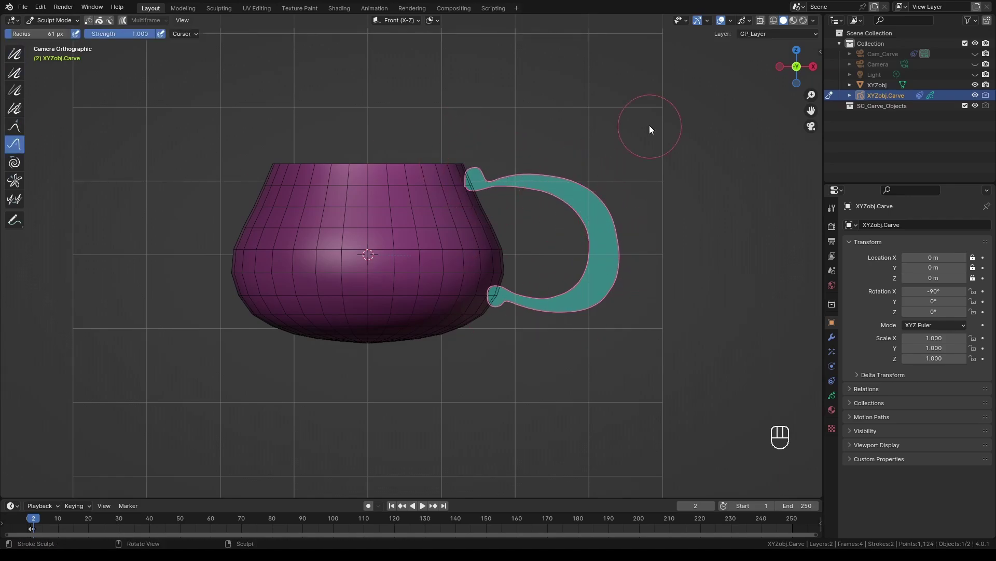
# Step: Convert the handle outline to a Smart Join mesh with symmetrical extrusion and enable Blob on it
pyautogui.press('2')
pyautogui.click(128, 342)
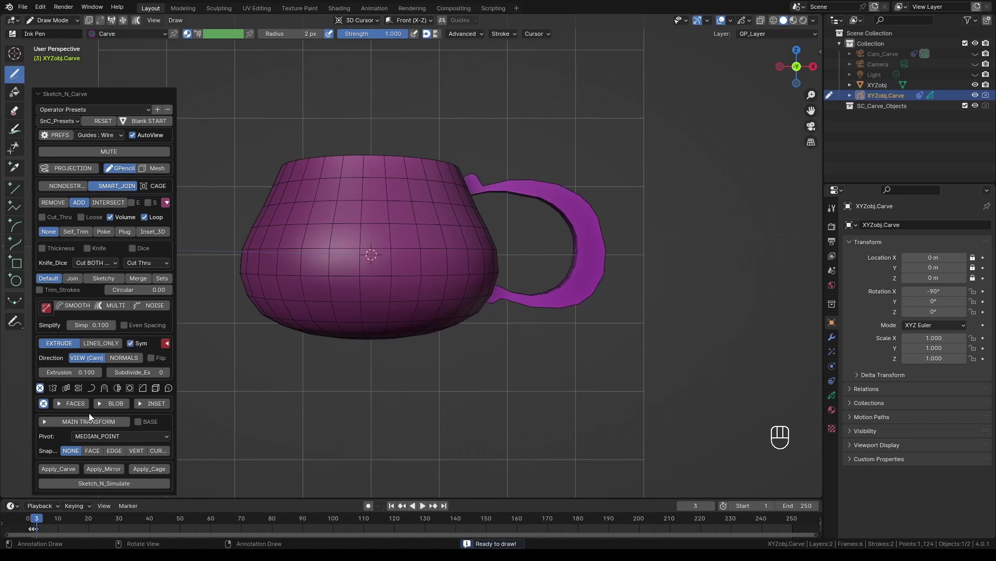
pyautogui.click(103, 403)
pyautogui.click(42, 403)
# Step: Enable Even Spacing and Pre_Process for the handle and set its blob height to 0.20
pyautogui.moveTo(70, 468); pyautogui.dragTo(86, 454)
pyautogui.click(123, 281)
pyautogui.click(127, 410)
pyautogui.moveTo(364, 259); pyautogui.dragTo(319, 288, button='middle')
pyautogui.moveTo(83, 468); pyautogui.dragTo(98, 469)
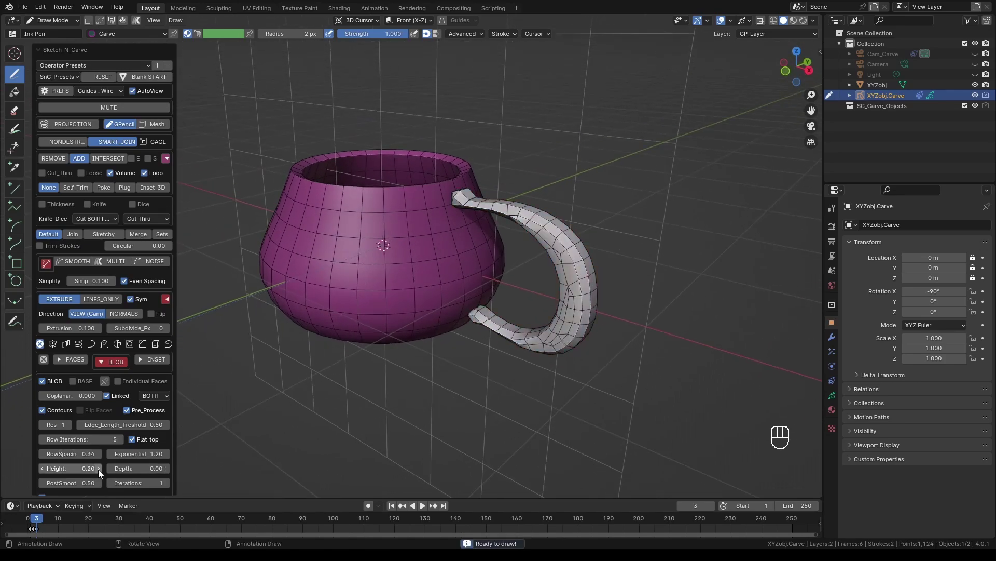
# Step: Set the handle's extrusion to 0.030 and its blob smoothing iterations to 3
pyautogui.moveTo(70, 328); pyautogui.dragTo(41, 328)
pyautogui.moveTo(852, 337); pyautogui.dragTo(831, 337)
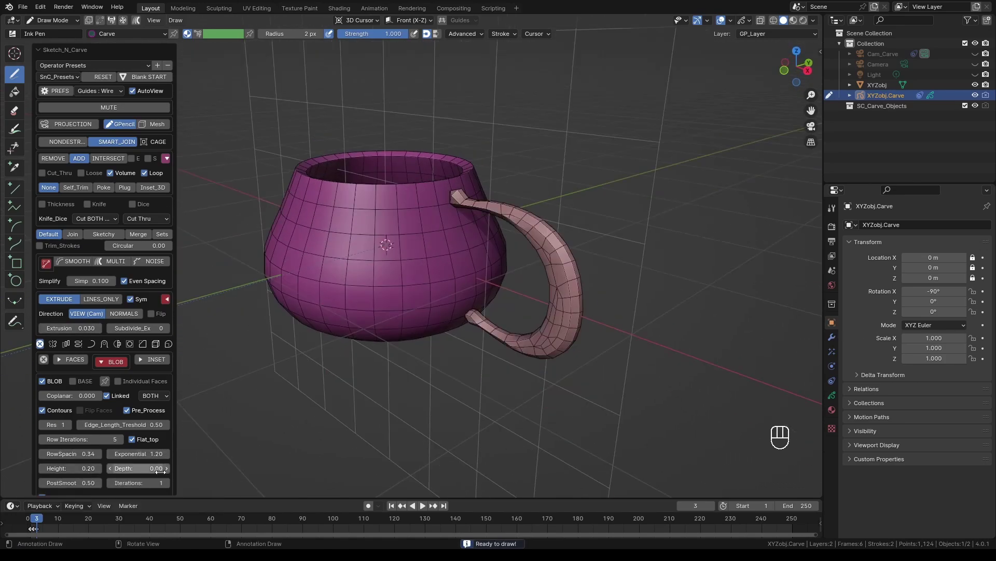
pyautogui.click(164, 482)
pyautogui.click(164, 482)
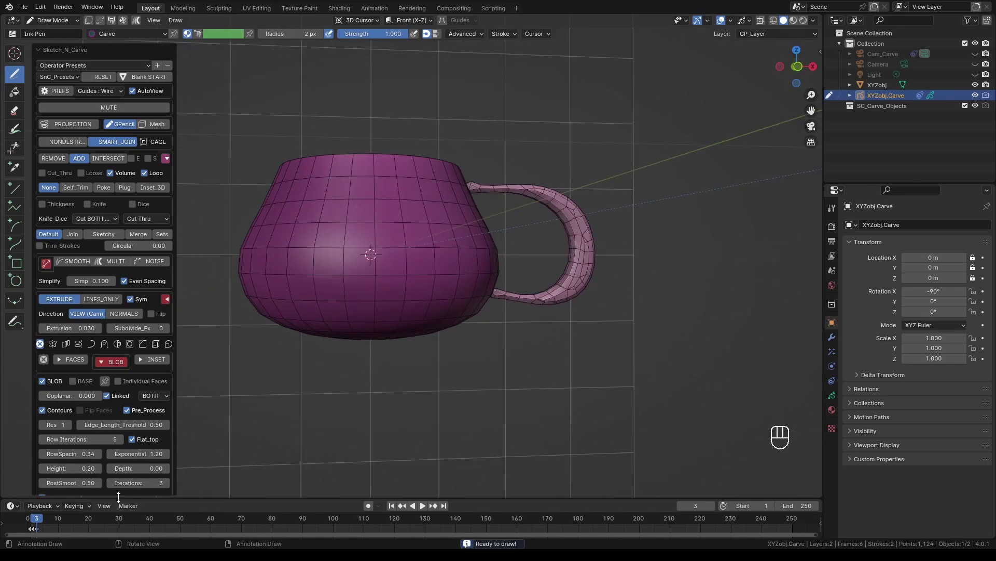
pyautogui.click(129, 344)
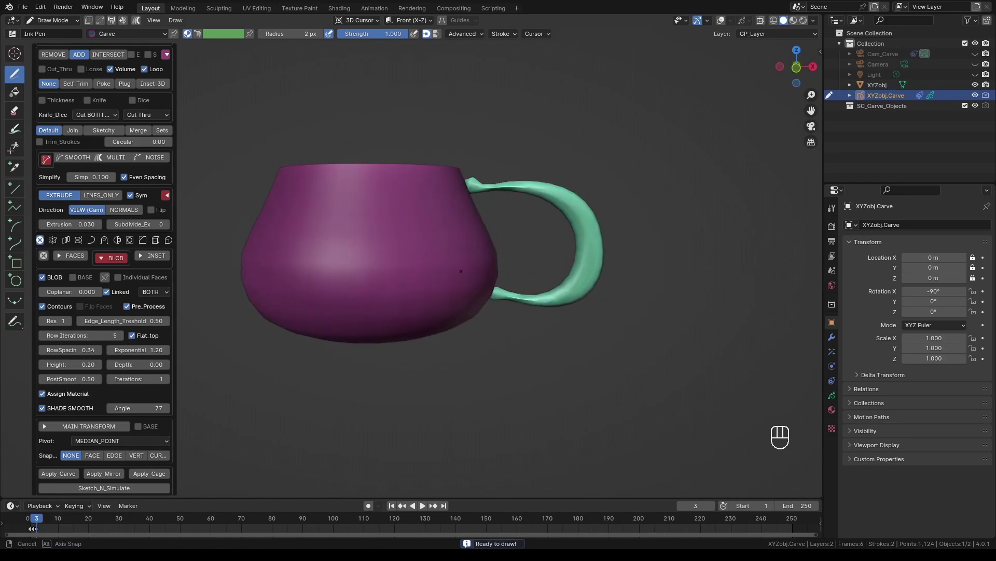
# Step: Reset the carve settings and apply a level 1 subdivision to the base cup
pyautogui.click(104, 77)
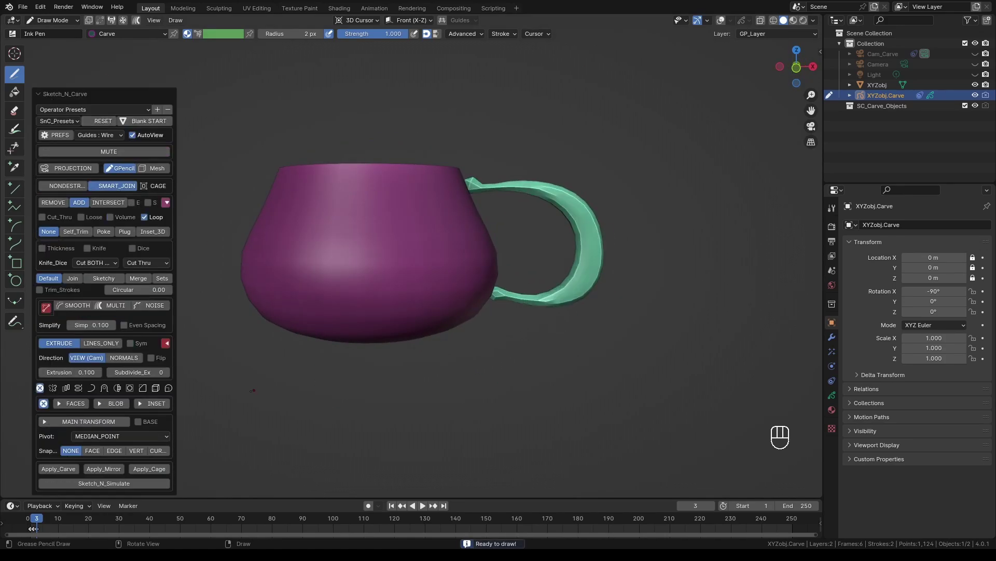
pyautogui.click(129, 388)
pyautogui.scroll(-2, 130, 387)
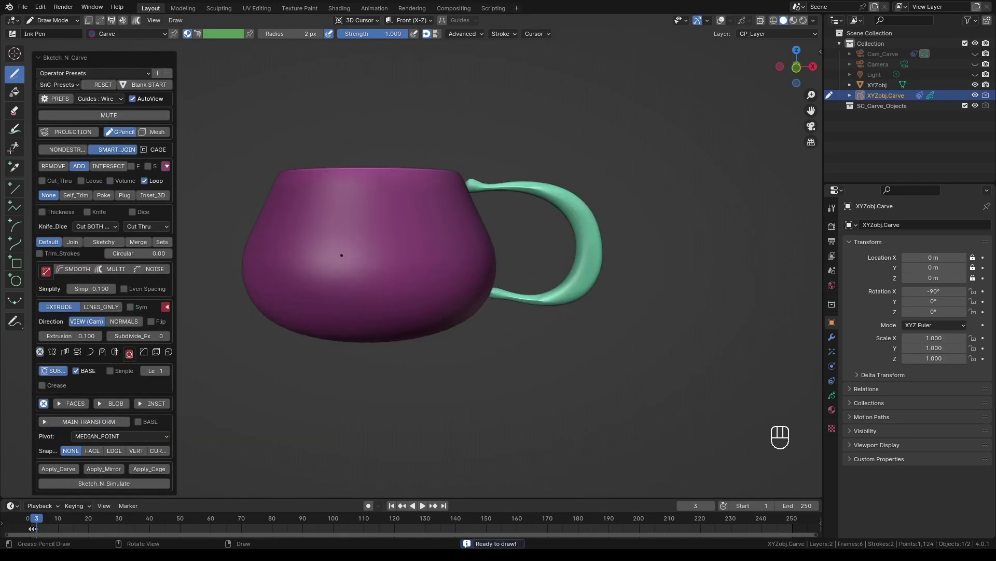
pyautogui.moveTo(342, 255); pyautogui.dragTo(341, 285, button='middle')
# Step: Bevel the base cup's sharp edges with width 0.010, one segment and an angle limit of 73
pyautogui.click(143, 352)
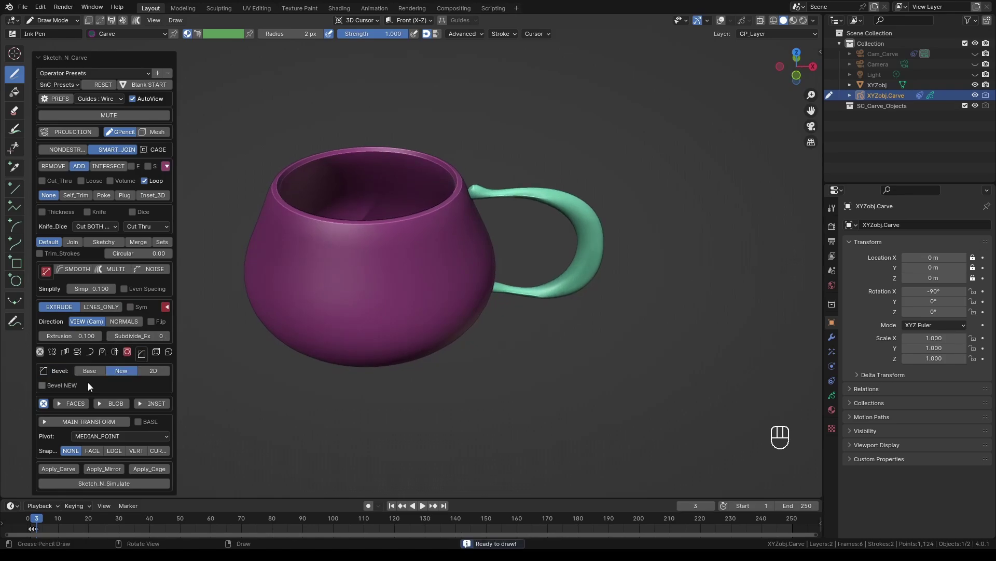
pyautogui.click(42, 384)
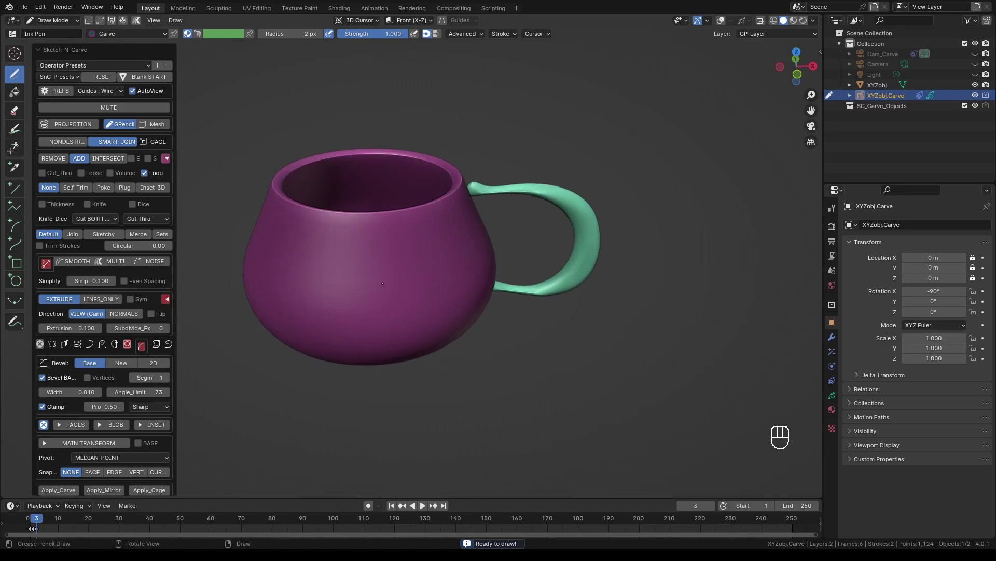
pyautogui.click(722, 21)
pyautogui.click(722, 21)
pyautogui.moveTo(466, 293); pyautogui.dragTo(427, 287, button='middle')
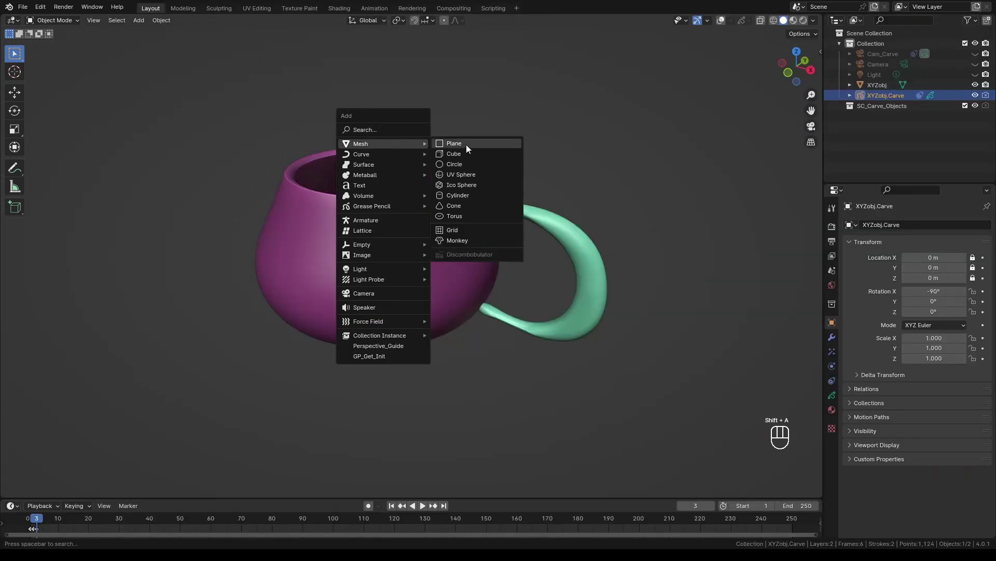
# Step: Add a plane in Object Mode and lower it to Z -0.59217 m, beneath the cup
pyautogui.click(466, 142)
pyautogui.press('space')
pyautogui.moveTo(392, 291)
pyautogui.mouseDown()
pyautogui.moveTo(379, 279)
pyautogui.moveTo(375, 295)
pyautogui.mouseUp()
pyautogui.moveTo(374, 295); pyautogui.dragTo(444, 270, button='middle')
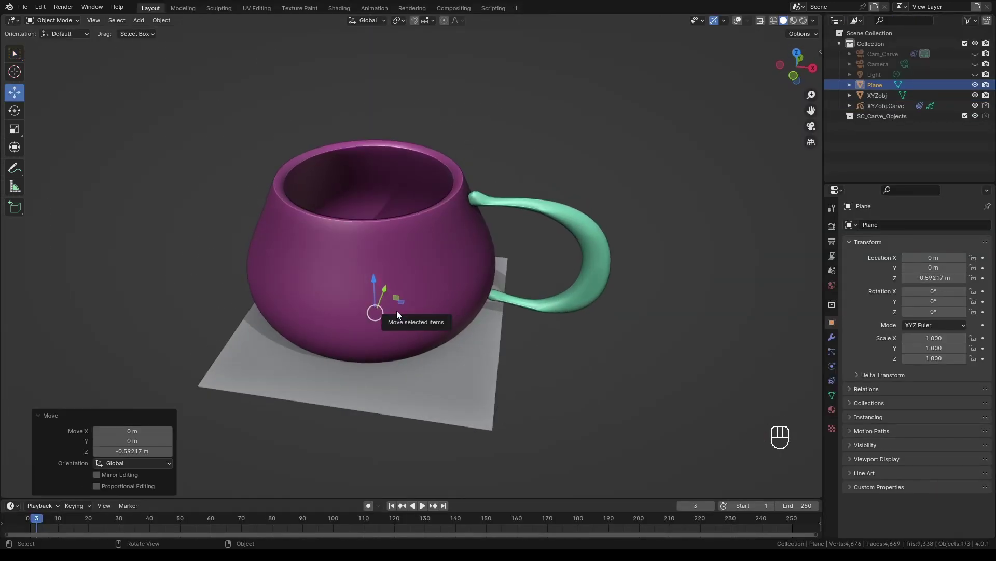
# Step: Scale the plane uniformly to about 4.121 so it forms a wide surface around the cup
pyautogui.press('s')
pyautogui.click(462, 300)
pyautogui.scroll(-4, 571, 197)
pyautogui.keyDown('shift'); pyautogui.moveTo(630, 278); pyautogui.dragTo(620, 205, button='middle'); pyautogui.keyUp('shift')
pyautogui.click(656, 207)
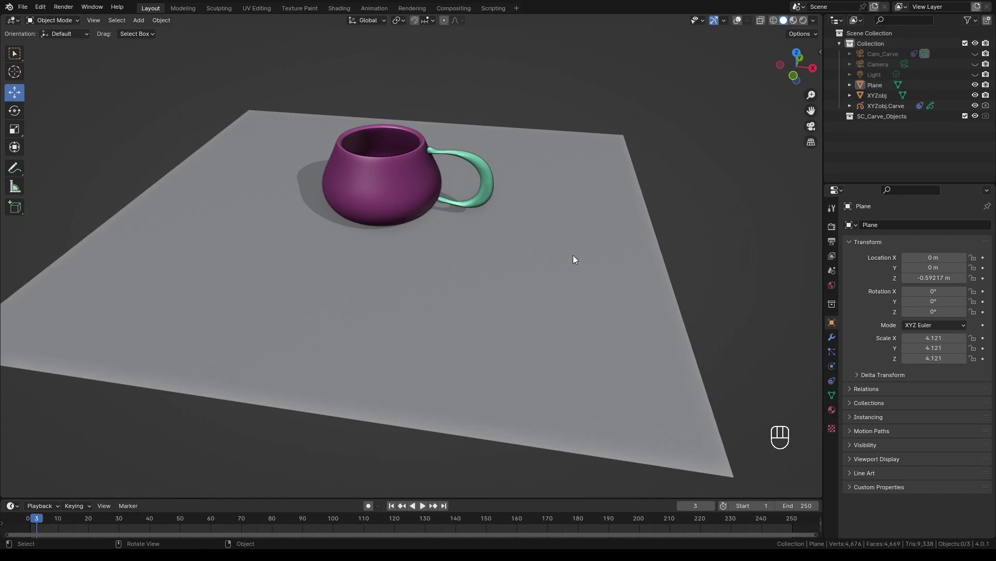
# Step: Start Sketch_N_Carve from the plane and add a blank carve object named "Spill"
pyautogui.click(577, 259)
pyautogui.moveTo(620, 344); pyautogui.dragTo(607, 350, button='middle')
pyautogui.hotkey('shift', 'x')
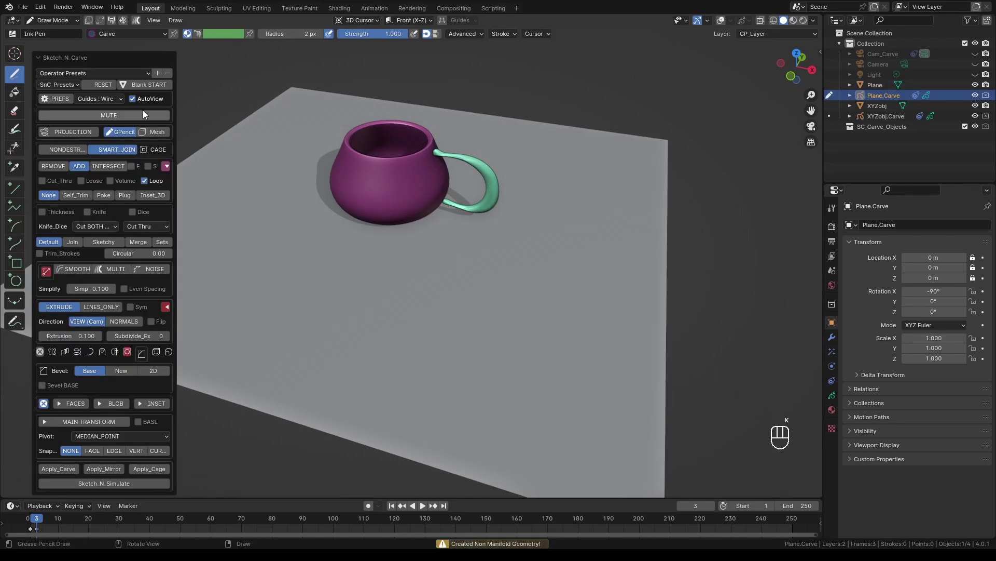
pyautogui.click(142, 86)
pyautogui.click(145, 152)
pyautogui.click(168, 138)
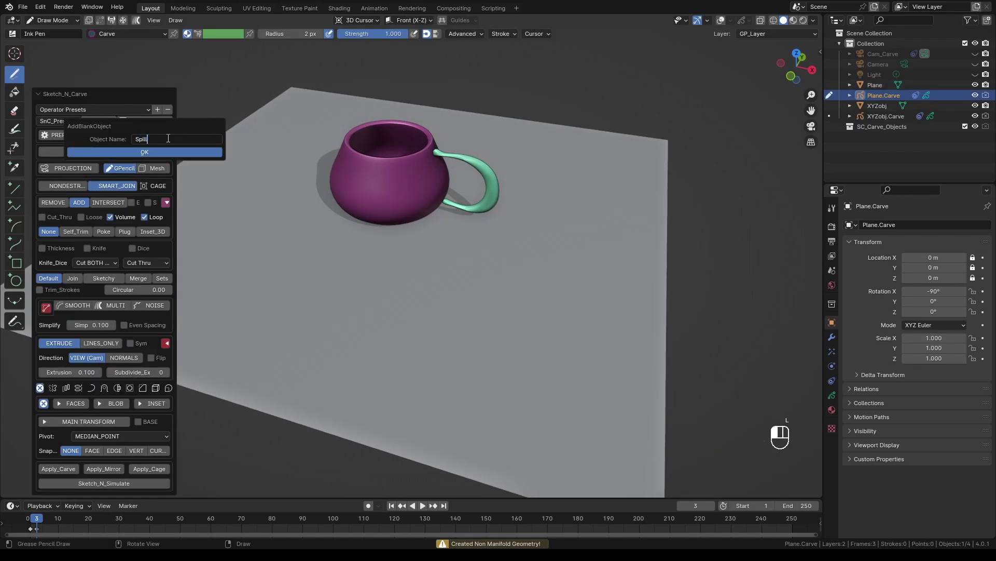
pyautogui.press('Return')
# Step: Sketch an irregular spill outline with lobes and one separate droplet around the front of the cup's base from directly above
pyautogui.press('alt+KP_7')
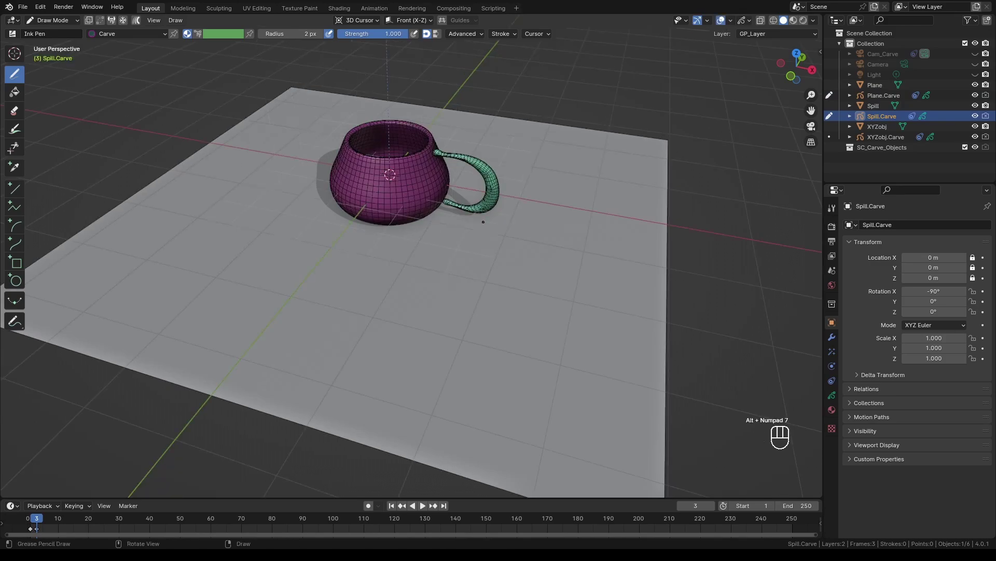
pyautogui.press('KP_0')
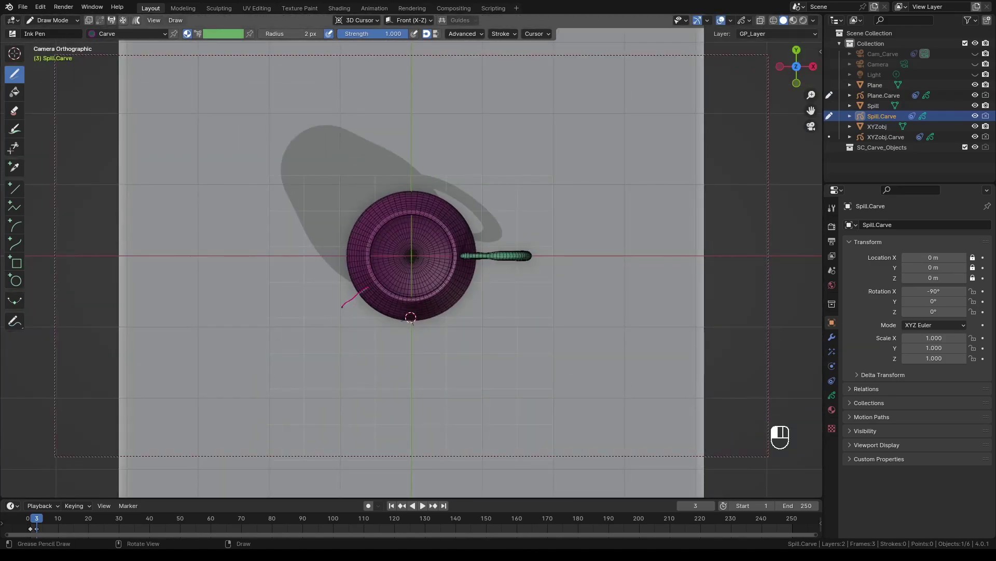
pyautogui.moveTo(367, 287)
pyautogui.mouseDown()
pyautogui.moveTo(418, 356)
pyautogui.moveTo(474, 271)
pyautogui.mouseUp()
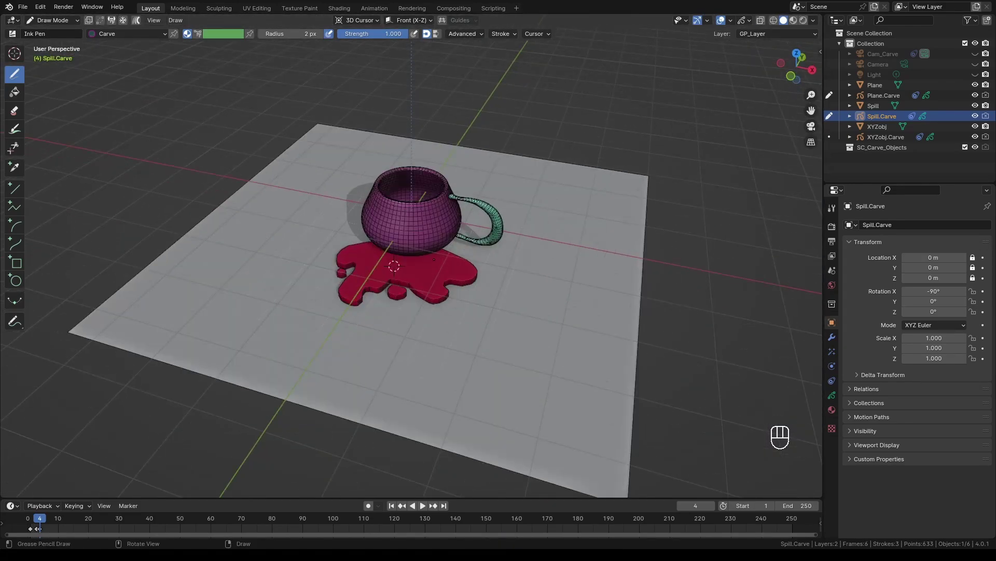
pyautogui.hotkey('ctrl', 'z')
pyautogui.hotkey('ctrl', 'z')
pyautogui.press('KP_0')
pyautogui.moveTo(408, 278); pyautogui.dragTo(378, 210, button='middle')
# Step: Turn the spill into a Blob with extrusion 0.006 and blob height 0.23
pyautogui.click(110, 403)
pyautogui.click(45, 403)
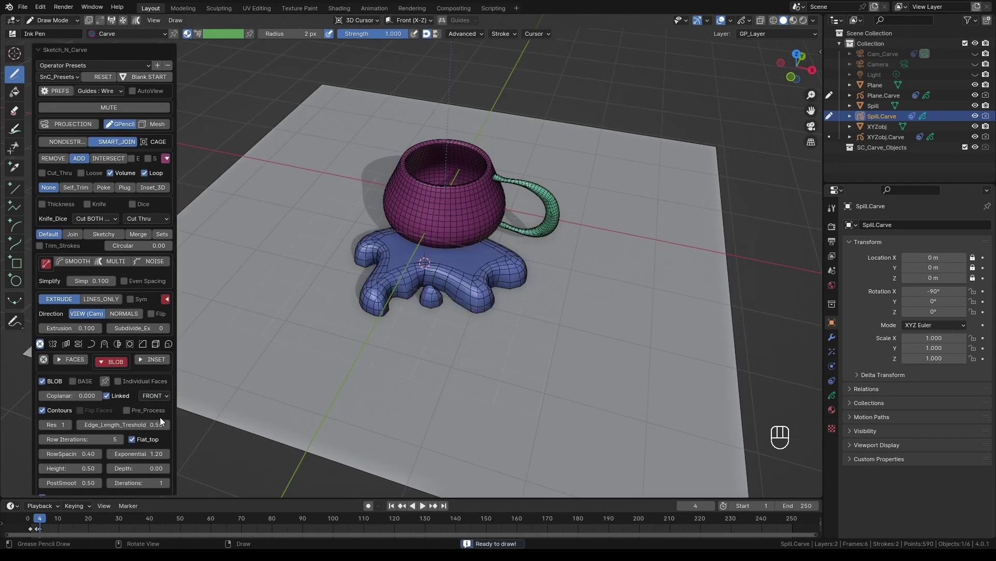
pyautogui.moveTo(86, 466); pyautogui.dragTo(872, 122)
pyautogui.moveTo(78, 328); pyautogui.dragTo(828, 337)
pyautogui.moveTo(83, 468); pyautogui.dragTo(870, 119)
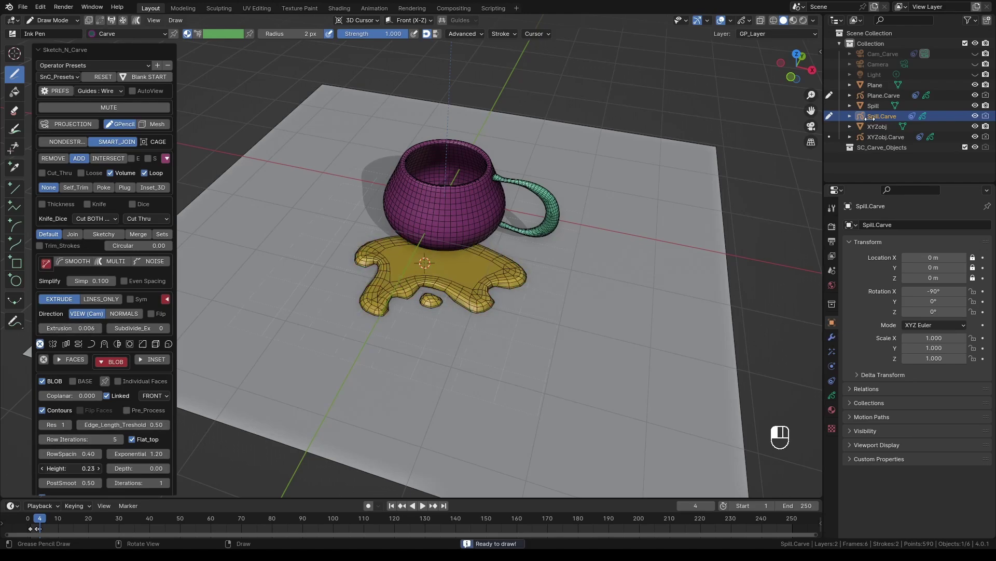
# Step: Hide the viewport overlays and set the spill's smooth shading angle to 74
pyautogui.click(720, 20)
pyautogui.scroll(-2, 138, 481)
pyautogui.moveTo(138, 470); pyautogui.dragTo(156, 471)
# Step: Mute the carve and sketch two more droplets plus a larger puddle lobe beneath the handle from directly above
pyautogui.moveTo(306, 378)
pyautogui.mouseDown(button='middle')
pyautogui.moveTo(424, 329)
pyautogui.moveTo(424, 339)
pyautogui.mouseUp(button='middle')
pyautogui.scroll(2, 424, 335)
pyautogui.click(128, 66)
pyautogui.scroll(-2, 386, 294)
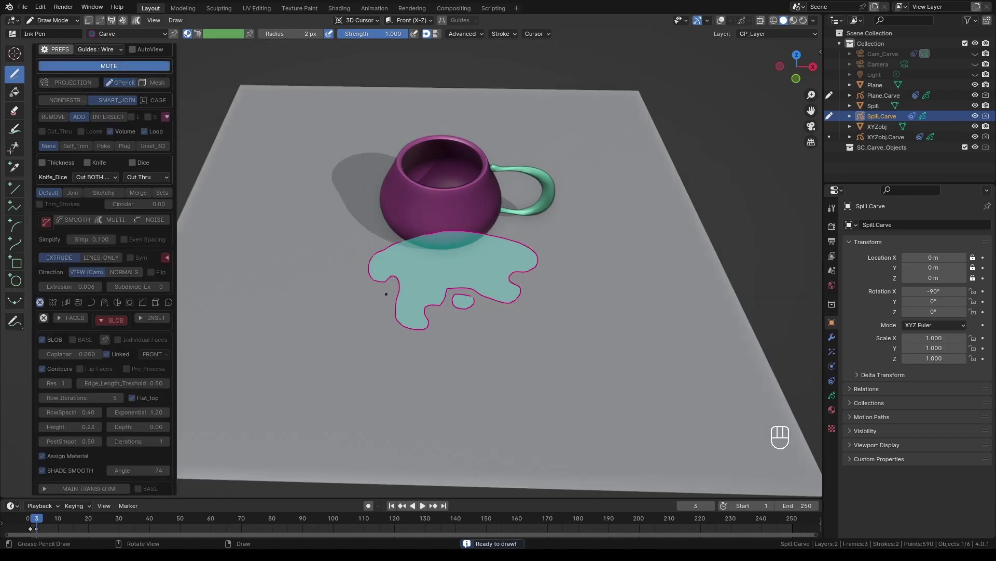
pyautogui.hotkey('ctrl', 'shift', 'z')
pyautogui.moveTo(385, 300)
pyautogui.mouseDown(button='middle')
pyautogui.moveTo(372, 218)
pyautogui.moveTo(423, 248)
pyautogui.mouseUp(button='middle')
pyautogui.click(144, 110)
pyautogui.press('KP_7')
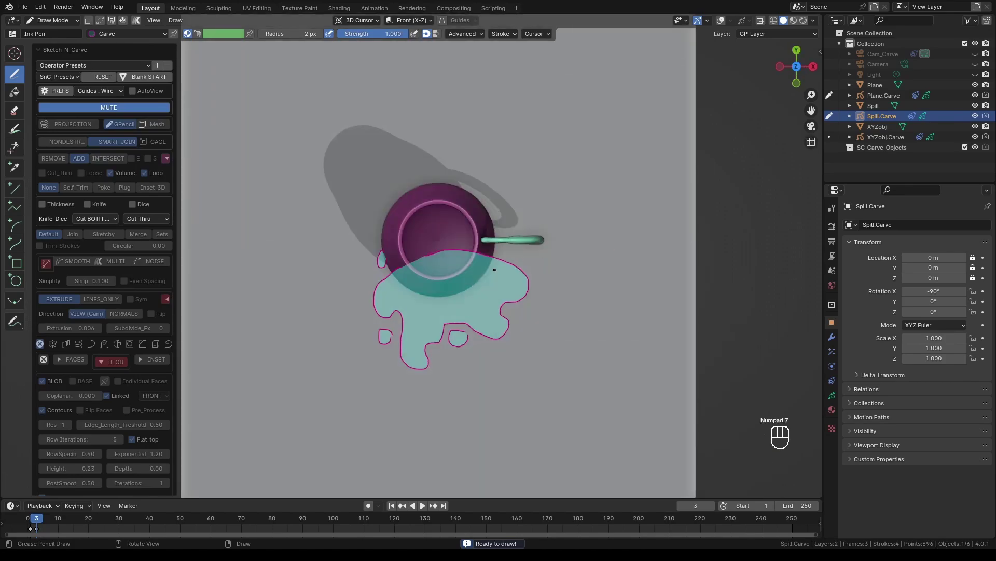
pyautogui.moveTo(477, 270)
pyautogui.mouseDown()
pyautogui.moveTo(517, 176)
pyautogui.moveTo(470, 181)
pyautogui.mouseUp()
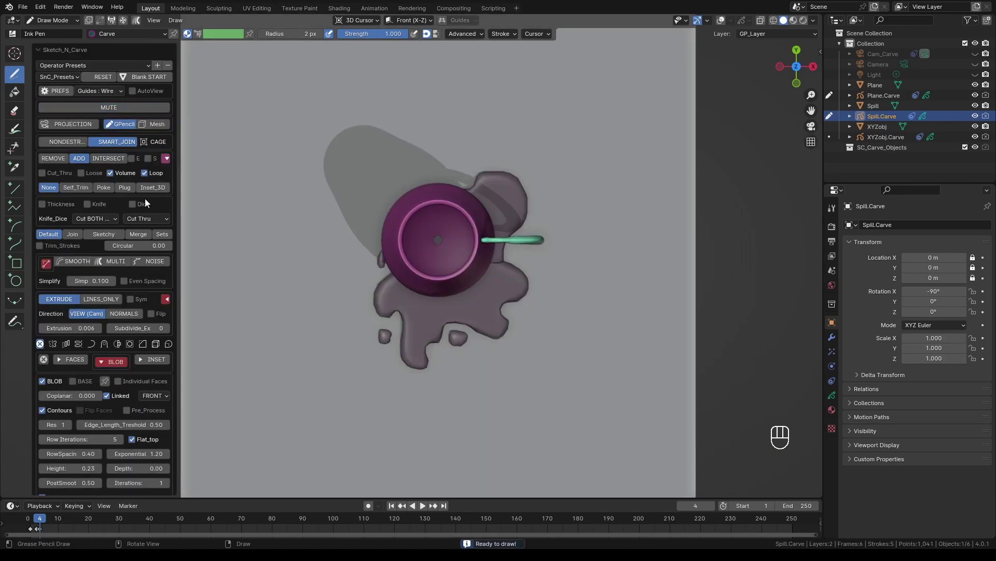
# Step: Switch the spill's strokes to Merge and set the blob height to 0.10
pyautogui.moveTo(427, 238); pyautogui.dragTo(467, 244, button='middle')
pyautogui.scroll(3, 468, 244)
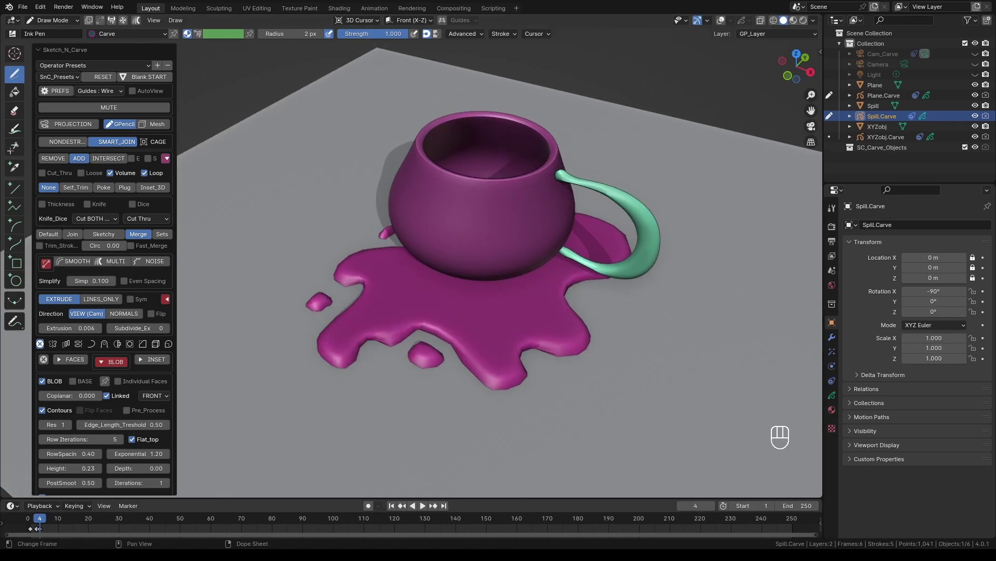
pyautogui.click(73, 467)
pyautogui.write('.1')
pyautogui.press('Return')
# Step: Refine the spill outline with Even Spacing and a Simplify value of 0.065
pyautogui.moveTo(364, 369)
pyautogui.mouseDown(button='middle')
pyautogui.moveTo(368, 341)
pyautogui.moveTo(363, 360)
pyautogui.mouseUp(button='middle')
pyautogui.click(124, 280)
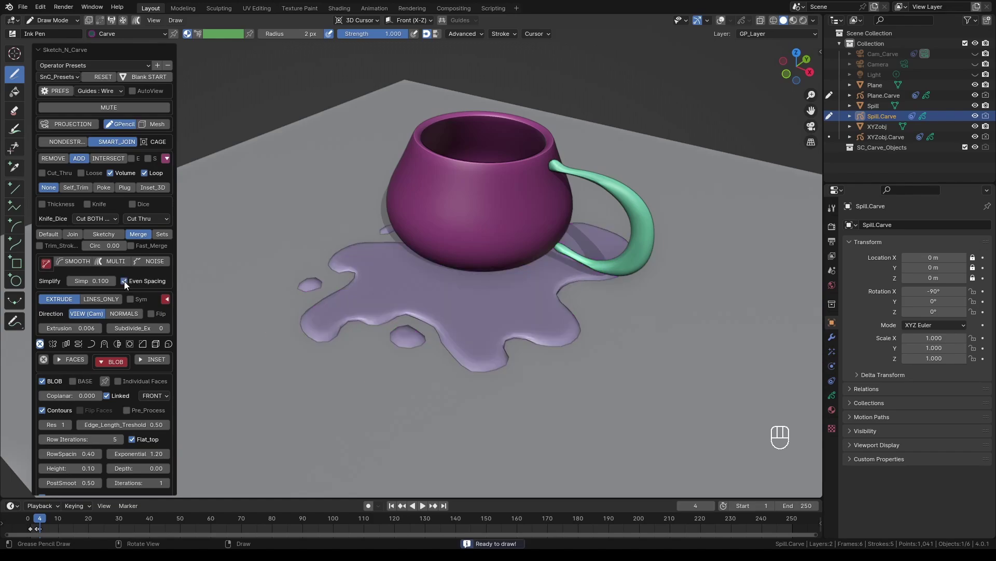
pyautogui.moveTo(99, 280); pyautogui.dragTo(874, 287)
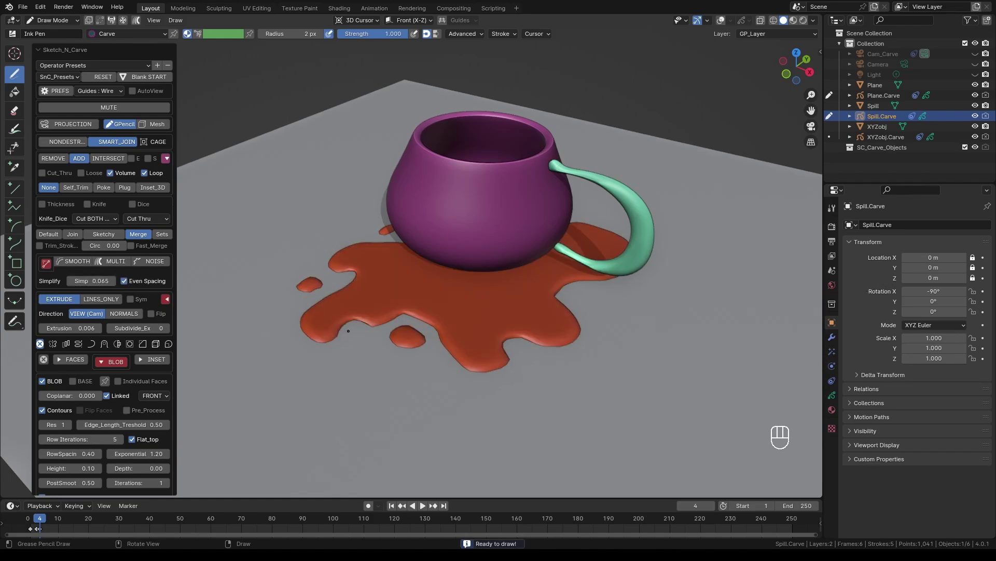
# Step: Set the blob's post-smoothing iterations to 3 and its height to 0.15
pyautogui.scroll(-1, 131, 343)
pyautogui.click(167, 461)
pyautogui.moveTo(167, 460)
pyautogui.mouseDown()
pyautogui.moveTo(185, 460)
pyautogui.moveTo(176, 461)
pyautogui.mouseUp()
pyautogui.click(84, 448)
pyautogui.write('0.15')
pyautogui.press('Return')
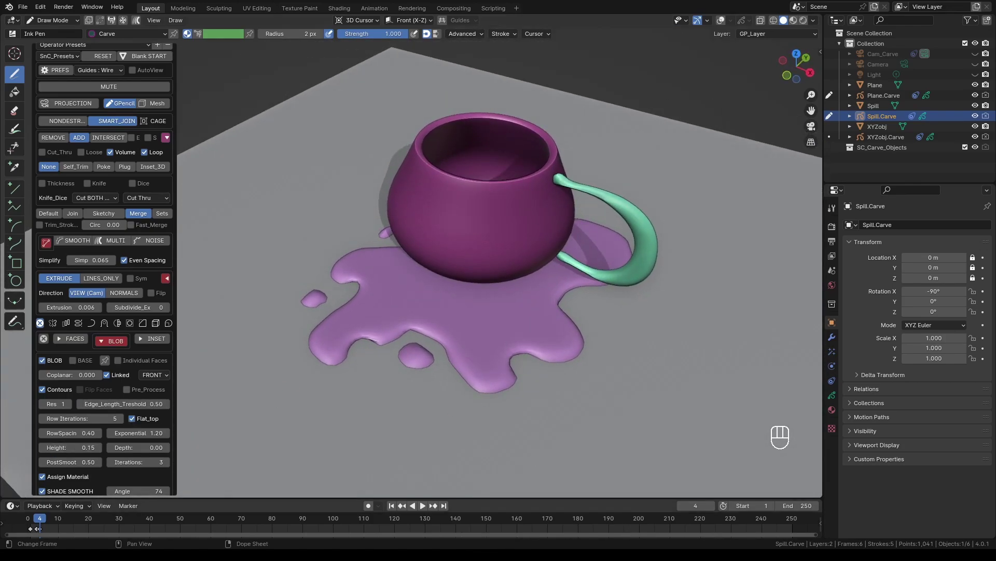
# Step: Give the spill's carve material a dark brown base color with hue 0.006, saturation 0.853 and value 0.098
pyautogui.click(831, 410)
pyautogui.hotkey('ctrl', 'Tab')
pyautogui.click(557, 307)
pyautogui.click(926, 356)
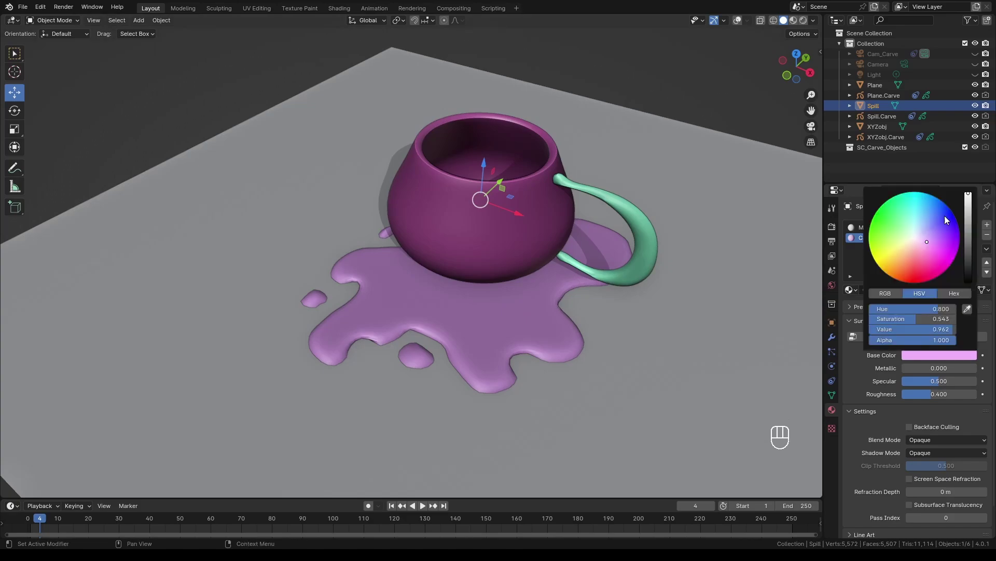
pyautogui.click(905, 264)
pyautogui.moveTo(905, 264); pyautogui.dragTo(912, 267)
pyautogui.click(956, 355)
pyautogui.moveTo(966, 237); pyautogui.dragTo(969, 251)
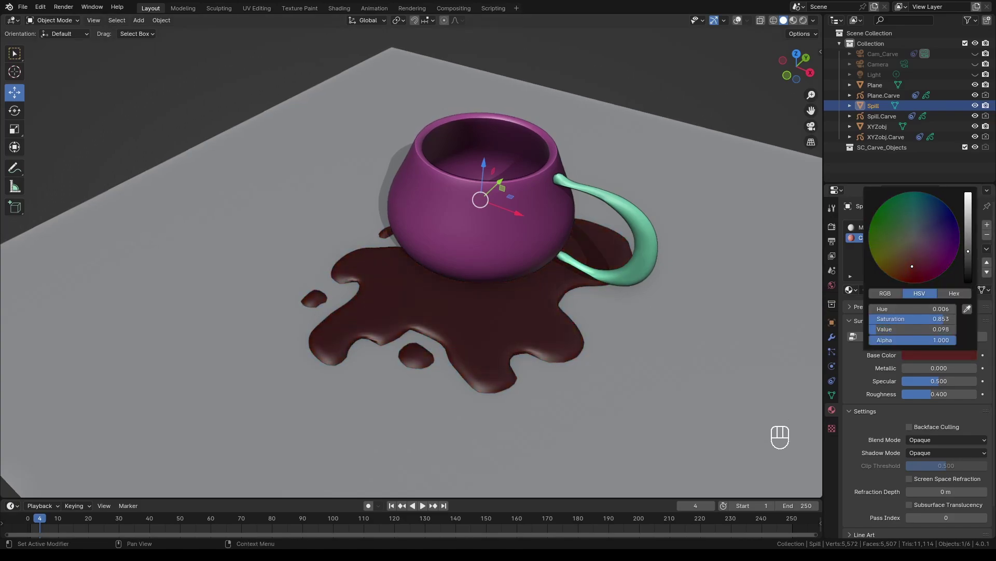
# Step: Restore the overlays and start a new Sketch_N_Carve session on the cup in SMART_JOIN mode
pyautogui.click(877, 126)
pyautogui.click(737, 20)
pyautogui.hotkey('shift', 'x')
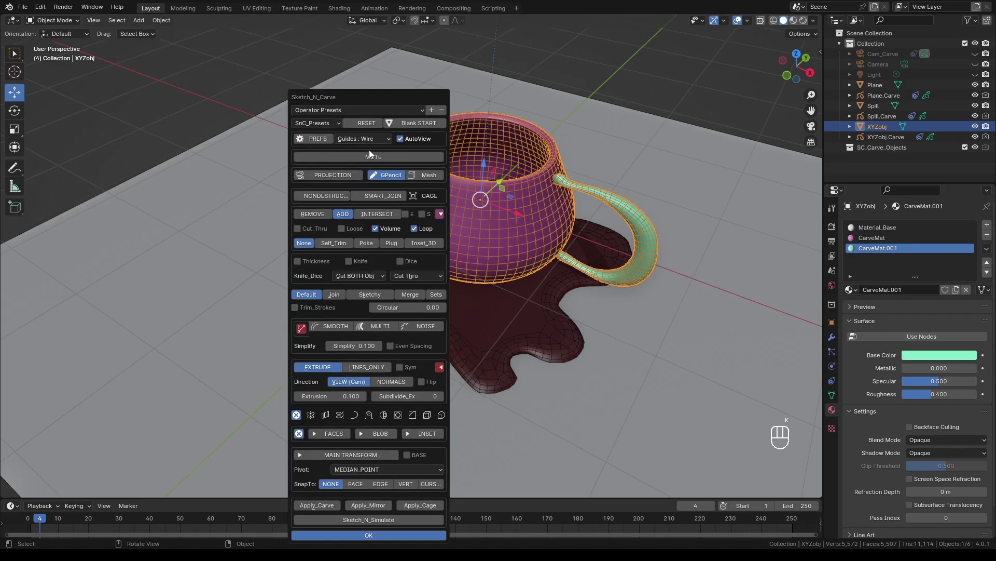
pyautogui.click(379, 196)
pyautogui.press('Return')
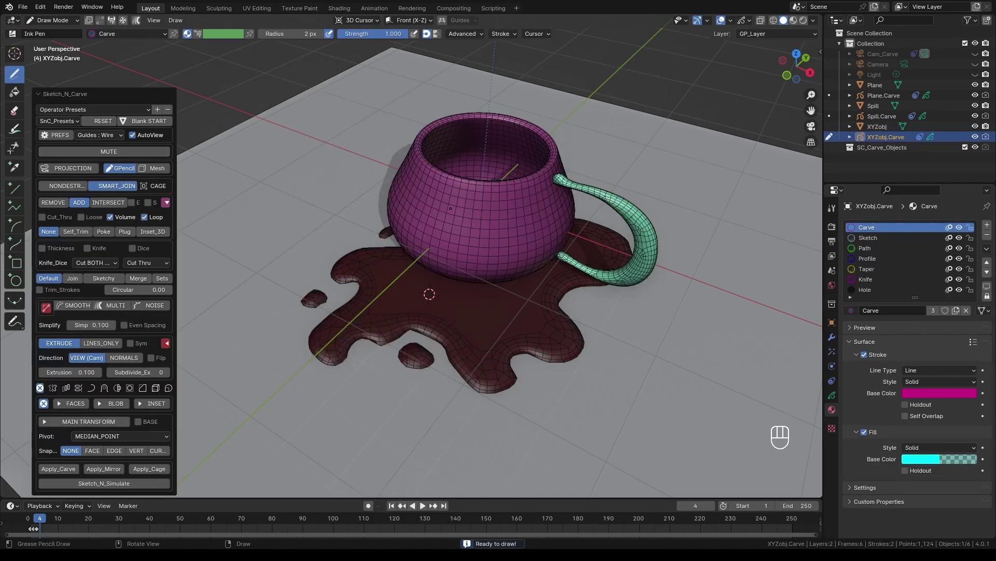
# Step: Draw a rectangle from the front view that encloses the cup body from just below the rim to beneath the base
pyautogui.press('KP_7')
pyautogui.keyDown('alt'); pyautogui.moveTo(415, 233); pyautogui.dragTo(422, 155, button='right'); pyautogui.keyUp('alt')
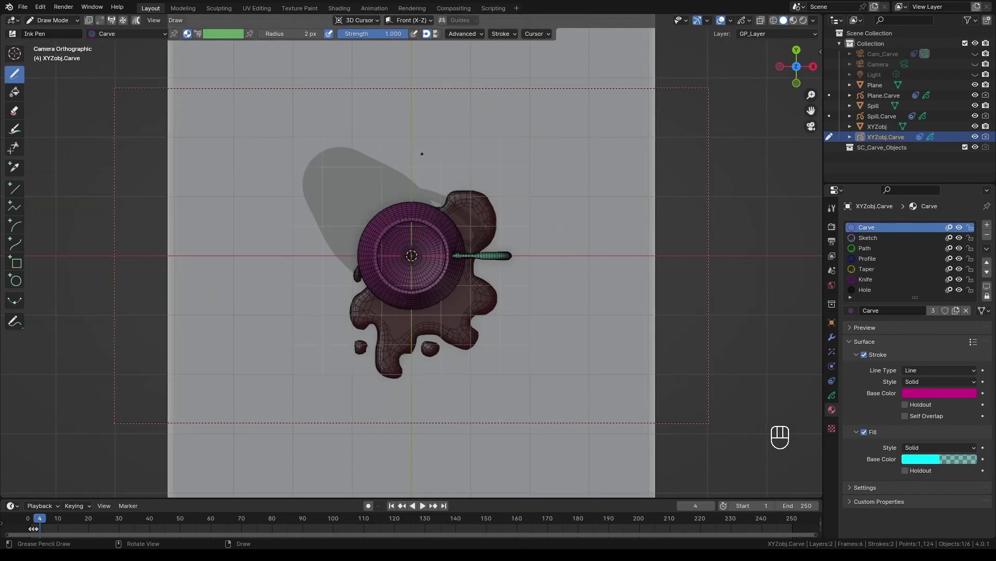
pyautogui.press('alt+KP_1')
pyautogui.scroll(3, 422, 154)
pyautogui.click(15, 263)
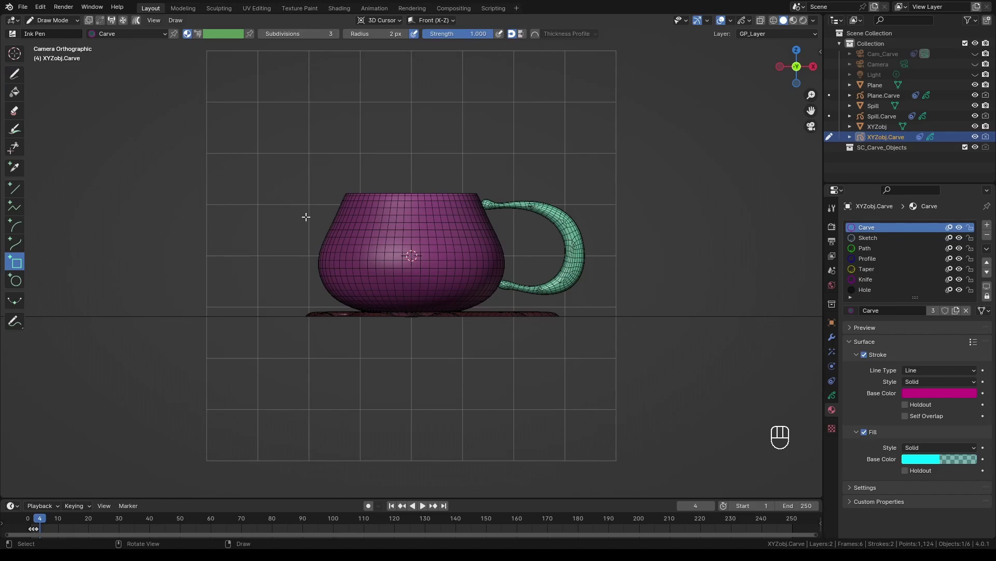
pyautogui.moveTo(307, 216); pyautogui.dragTo(519, 328)
pyautogui.press('Return')
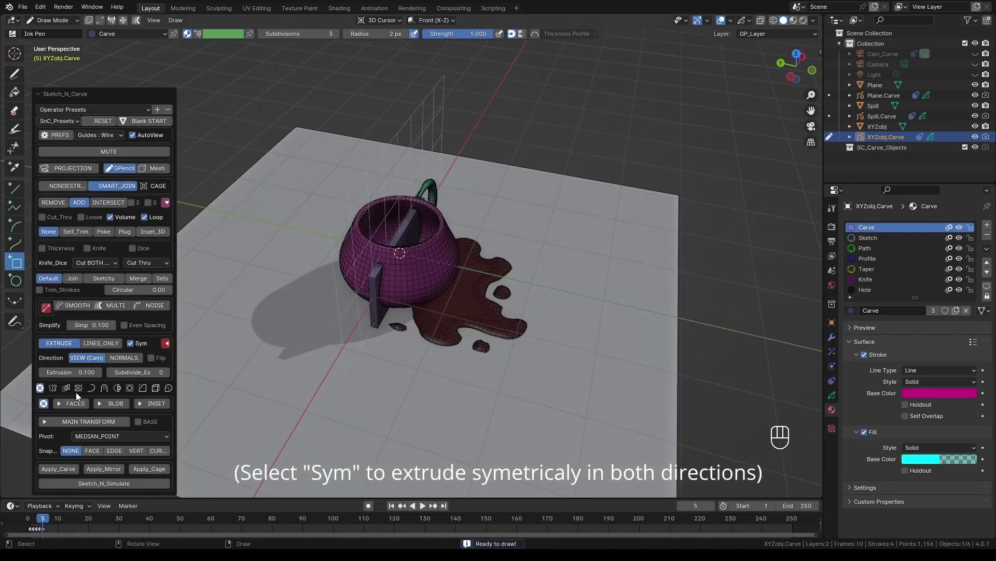
# Step: Extrude the rectangle symmetrically by 2.120 to enclose the cup and apply Self_Trim against it
pyautogui.moveTo(78, 372); pyautogui.dragTo(151, 372)
pyautogui.press('KP_1')
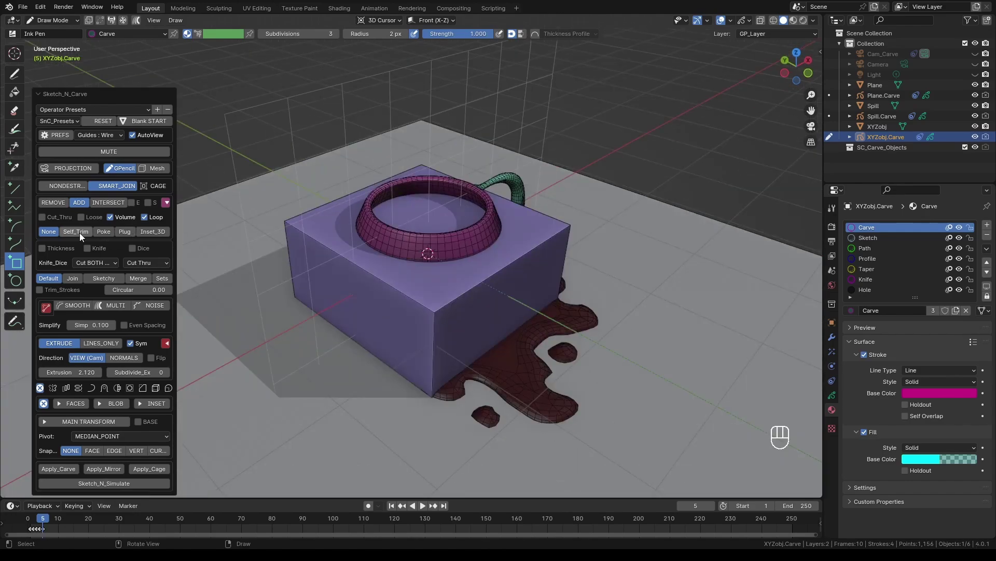
pyautogui.click(76, 232)
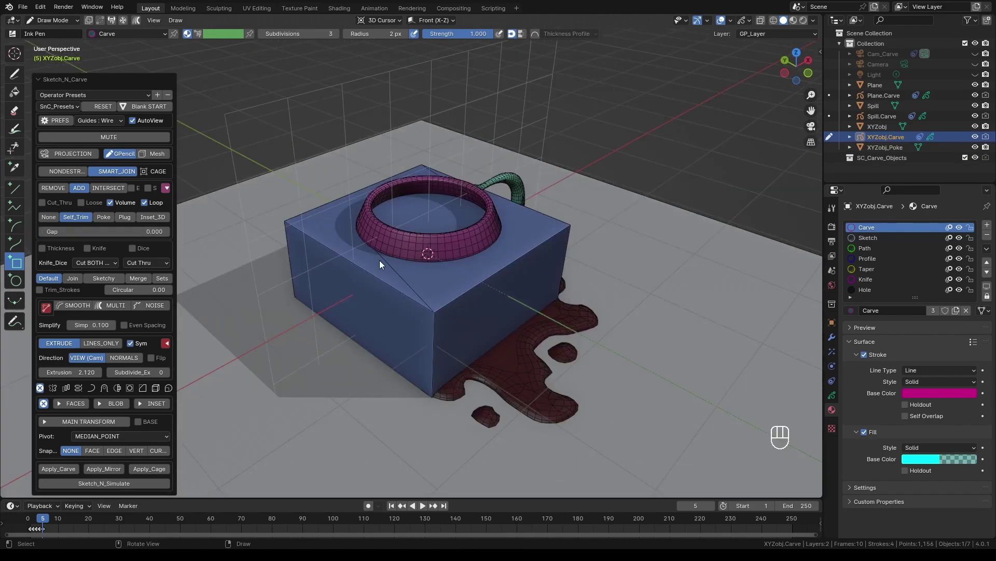
# Step: Separate the trimmed box into loose parts and delete the outer block surrounding the cup
pyautogui.press('k')
pyautogui.press('v')
pyautogui.click(347, 245)
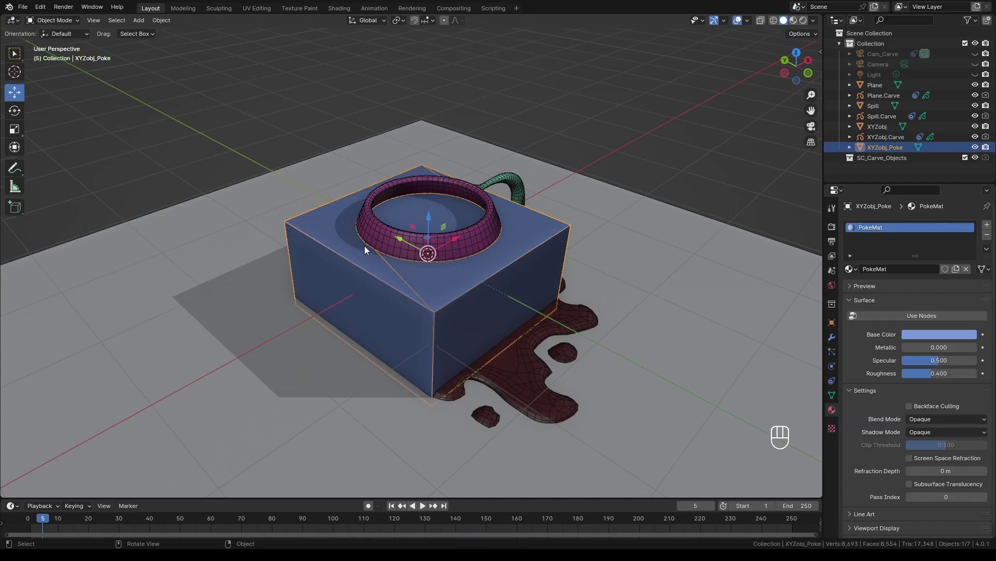
pyautogui.keyDown('shift'); pyautogui.rightClick(343, 242); pyautogui.keyUp('shift')
pyautogui.keyDown('ctrl'); pyautogui.keyDown('shift'); pyautogui.rightClick(343, 244); pyautogui.keyUp('shift'); pyautogui.keyUp('ctrl')
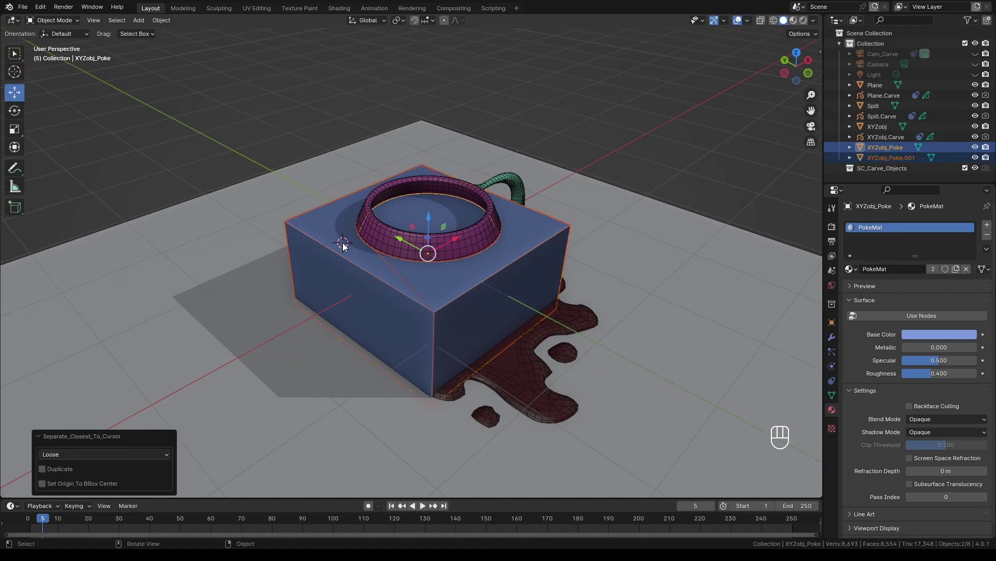
pyautogui.click(342, 244)
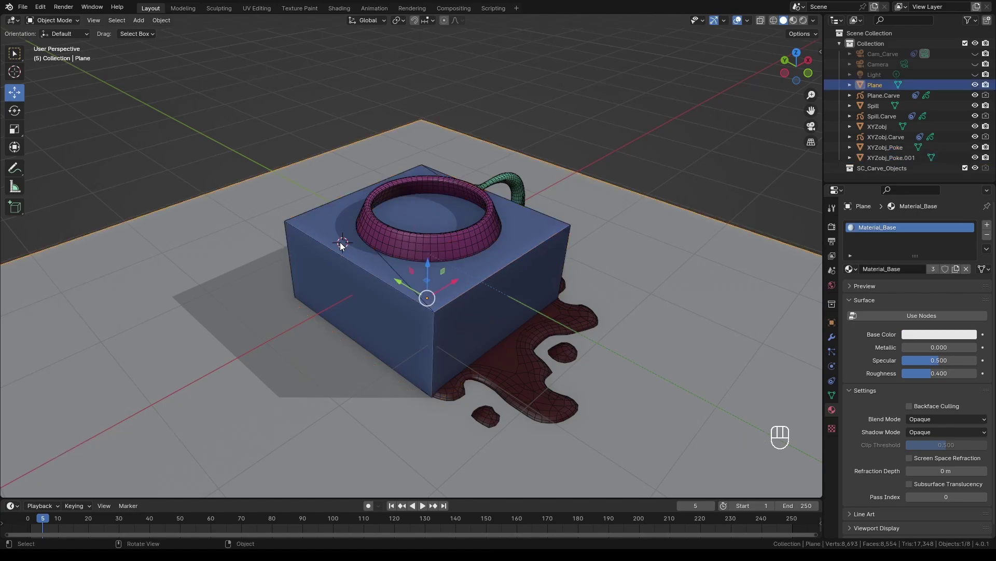
pyautogui.press('x')
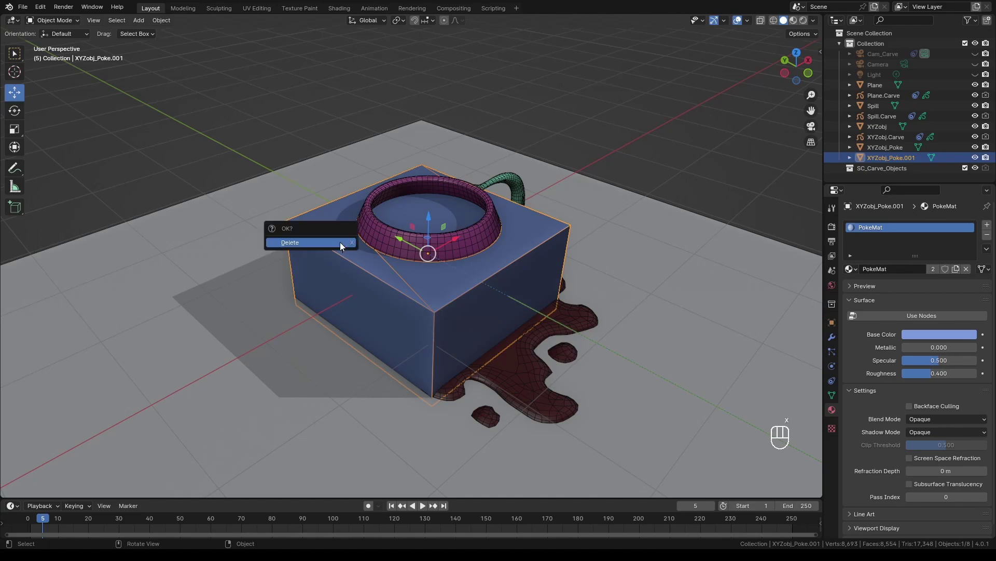
pyautogui.click(341, 243)
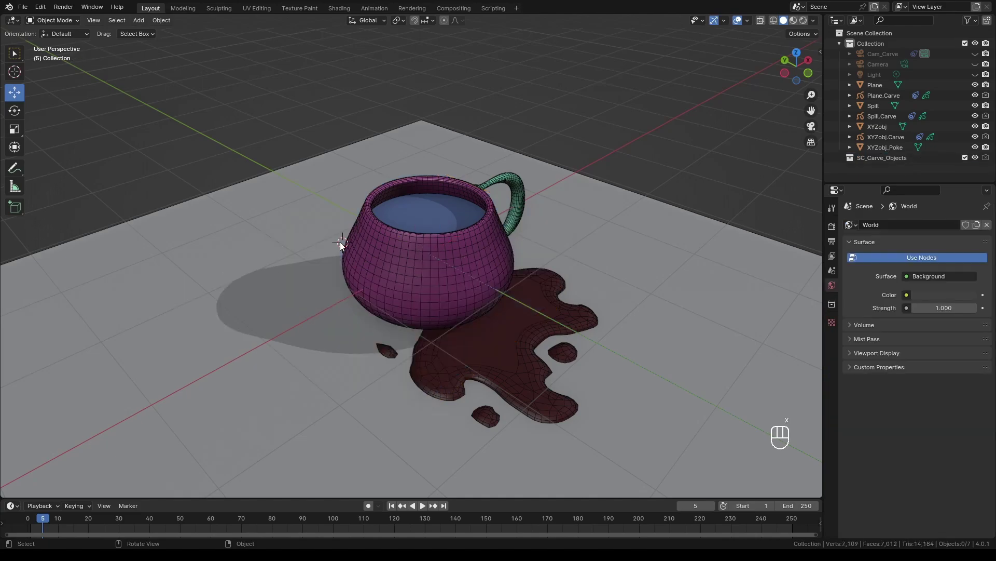
# Step: Assign the spill's dark brown material to the liquid inside the cup
pyautogui.click(450, 216)
pyautogui.click(595, 162)
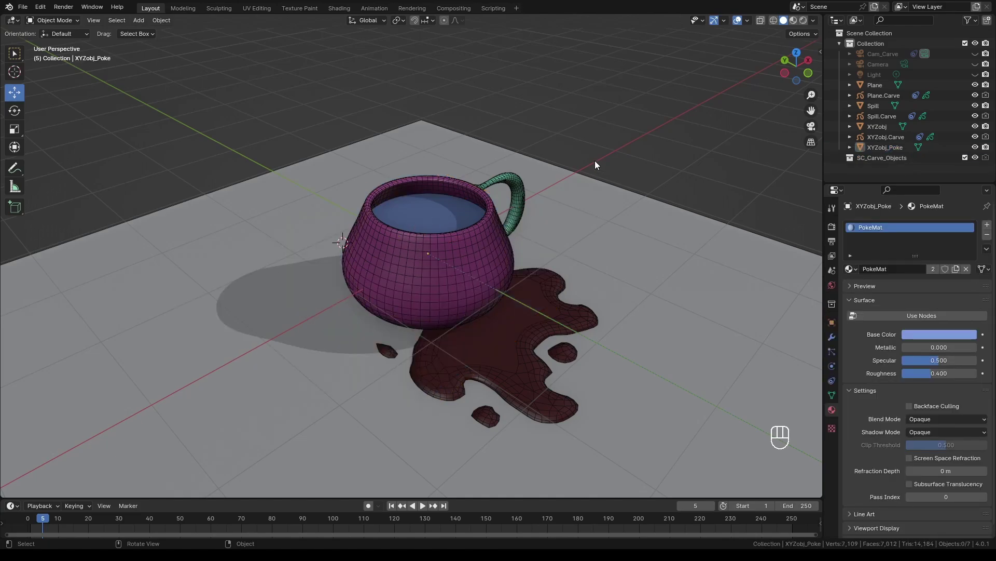
pyautogui.click(453, 212)
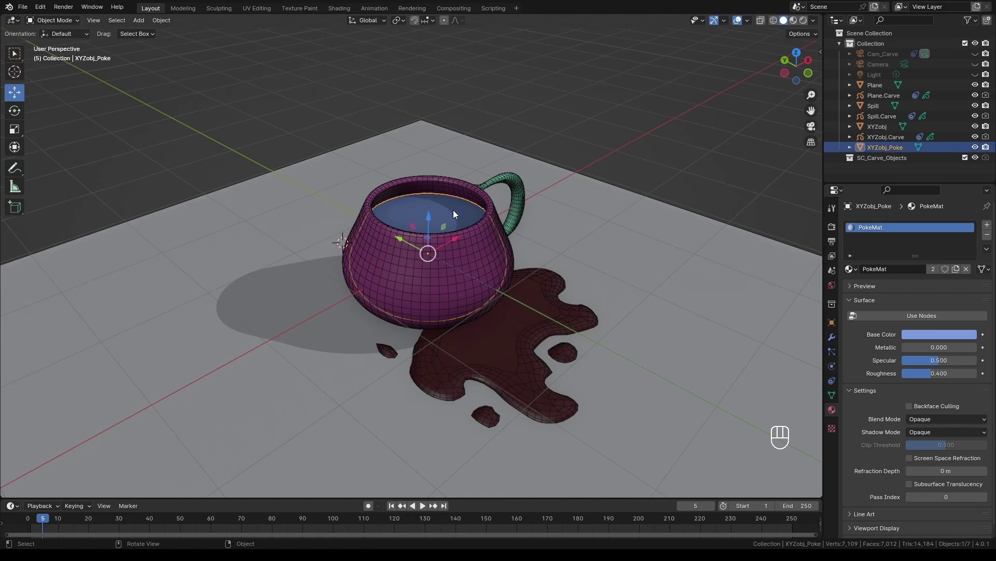
pyautogui.click(851, 269)
pyautogui.click(886, 304)
pyautogui.click(664, 181)
# Step: Resume carving on the cup and place the 3D cursor just below the middle of its rim in front view
pyautogui.click(415, 269)
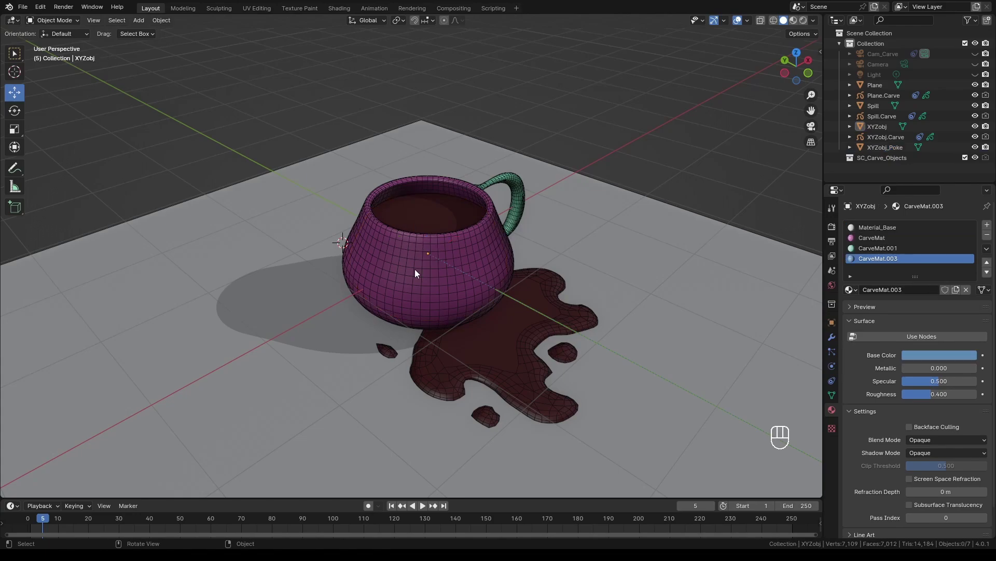
pyautogui.press('k')
pyautogui.press('KP_0')
pyautogui.keyDown('shift'); pyautogui.rightClick(407, 202); pyautogui.keyUp('shift')
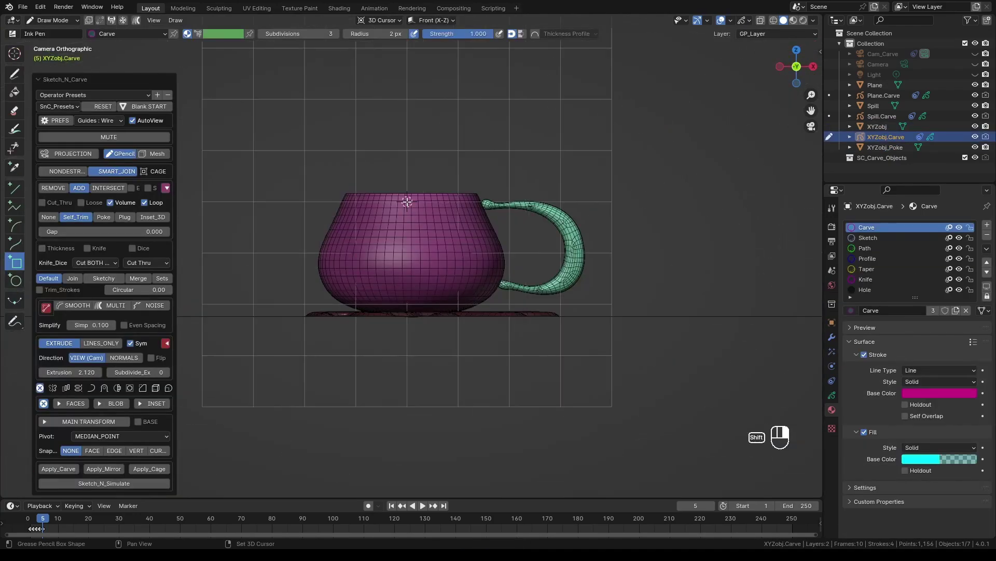
# Step: Sketch a dripping liquid shape with the Draw tool over the front of the cup's rim and set Simplify to 0.036
pyautogui.keyDown('alt'); pyautogui.moveTo(408, 203); pyautogui.dragTo(434, 244, button='right'); pyautogui.keyUp('alt')
pyautogui.scroll(3, 433, 244)
pyautogui.keyDown('shift'); pyautogui.moveTo(433, 244); pyautogui.dragTo(418, 248, button='middle'); pyautogui.keyUp('shift')
pyautogui.press('d')
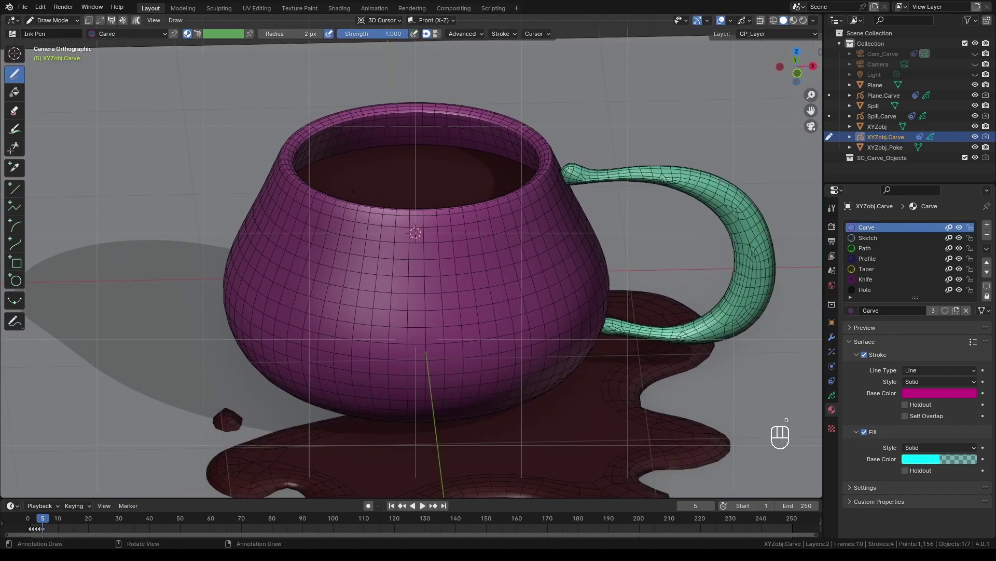
pyautogui.moveTo(345, 190); pyautogui.dragTo(352, 227)
pyautogui.moveTo(398, 305)
pyautogui.mouseDown()
pyautogui.moveTo(497, 207)
pyautogui.moveTo(450, 174)
pyautogui.mouseUp()
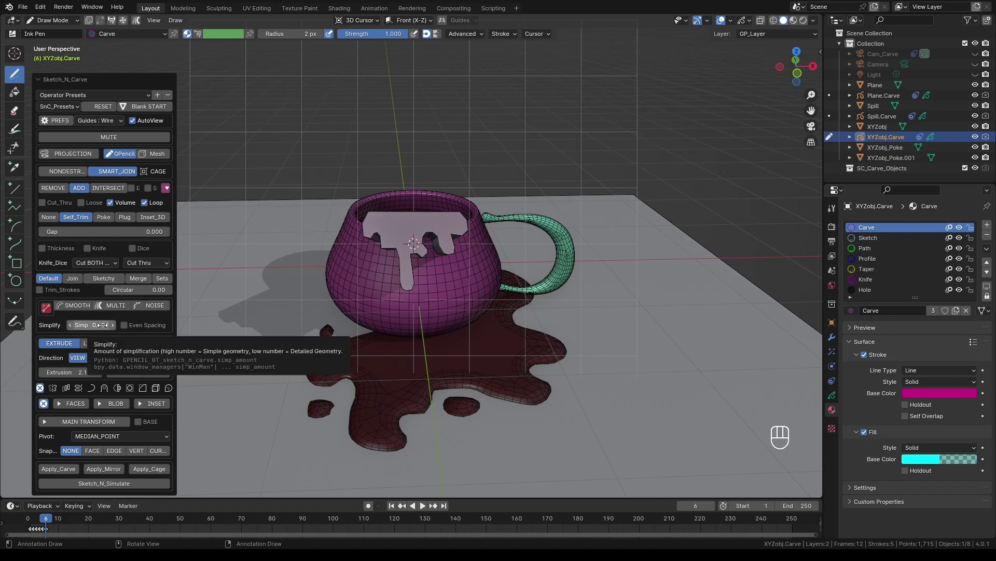
pyautogui.moveTo(92, 325); pyautogui.dragTo(62, 325)
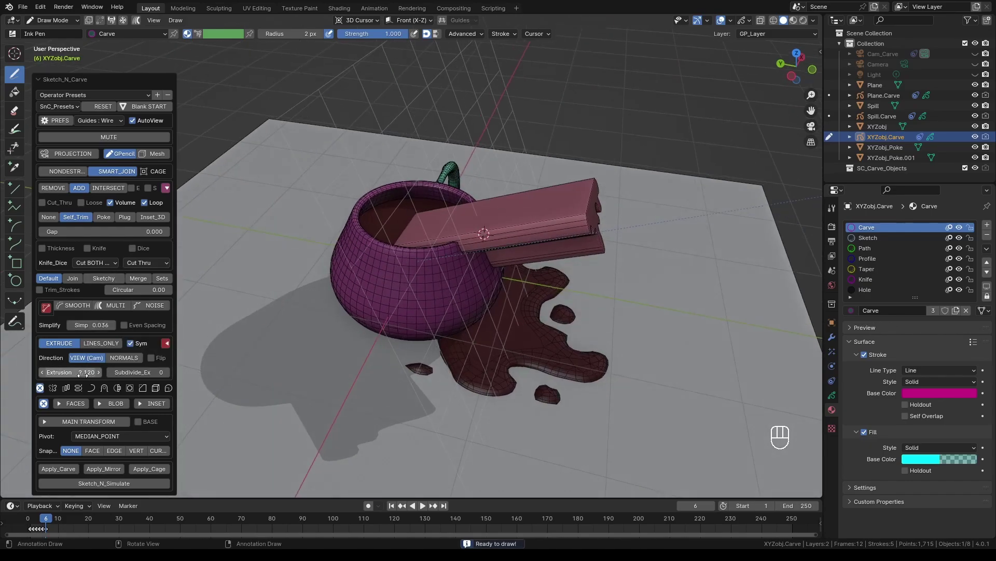
# Step: Turn the drip shape into an outset 3D inset on the cup's rim and separate it as its own part
pyautogui.click(153, 217)
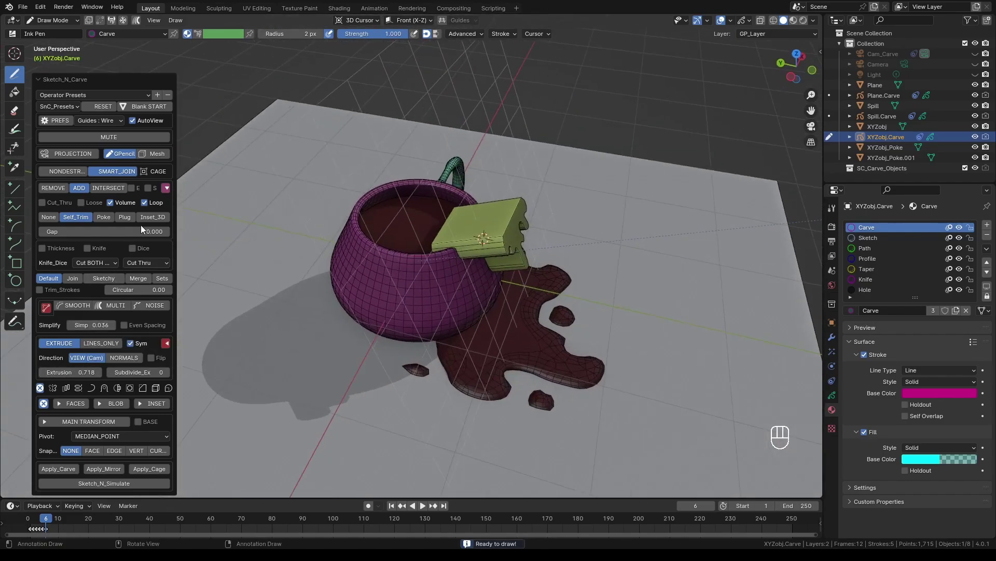
pyautogui.click(127, 231)
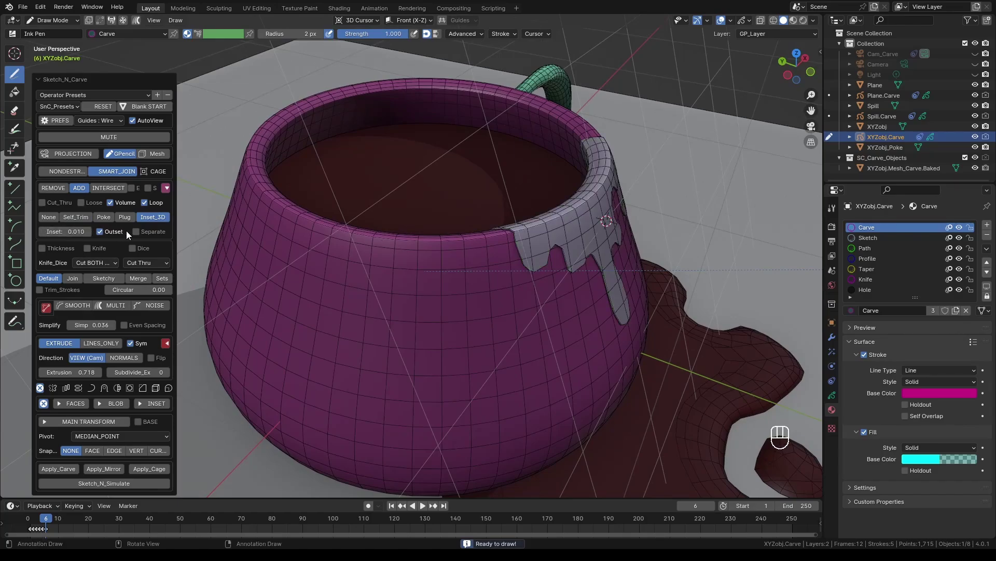
pyautogui.click(136, 231)
pyautogui.moveTo(71, 234); pyautogui.dragTo(879, 230)
pyautogui.moveTo(606, 220); pyautogui.dragTo(565, 226, button='middle')
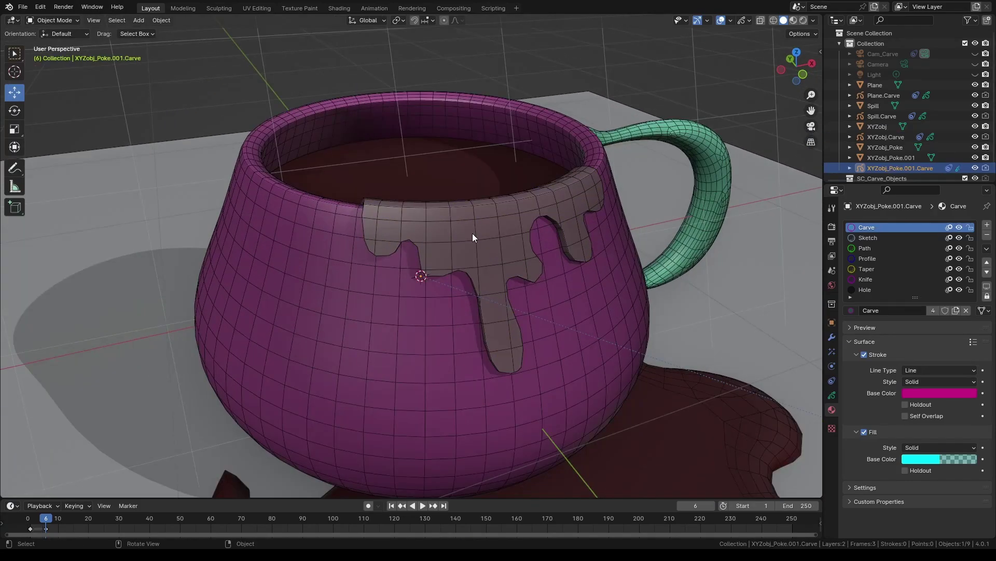
# Step: Select the separated drip piece for carving and smooth it with Subdivision at level 2
pyautogui.click(472, 234)
pyautogui.hotkey('ctrl', 'shift', 'x')
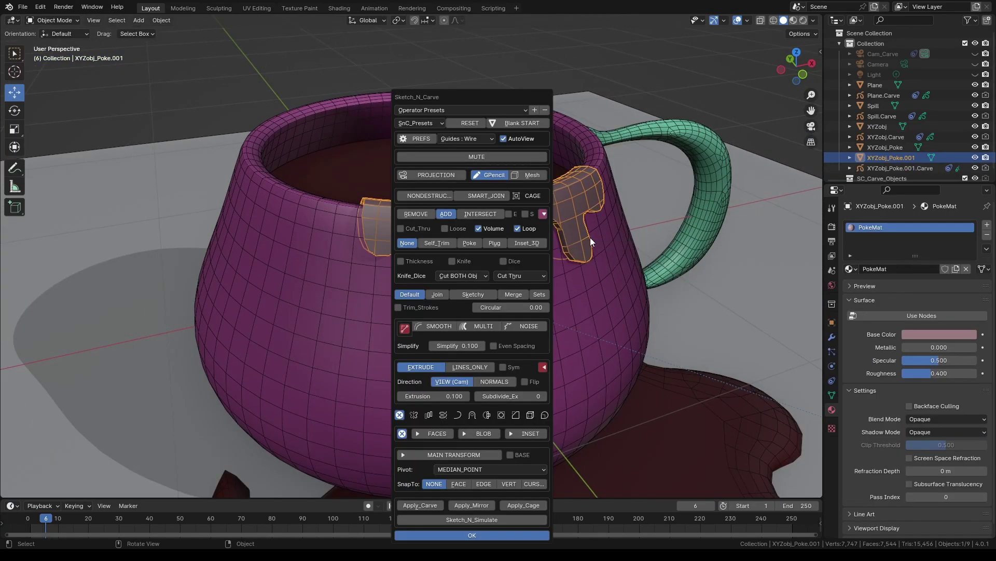
pyautogui.press('Return')
pyautogui.click(130, 387)
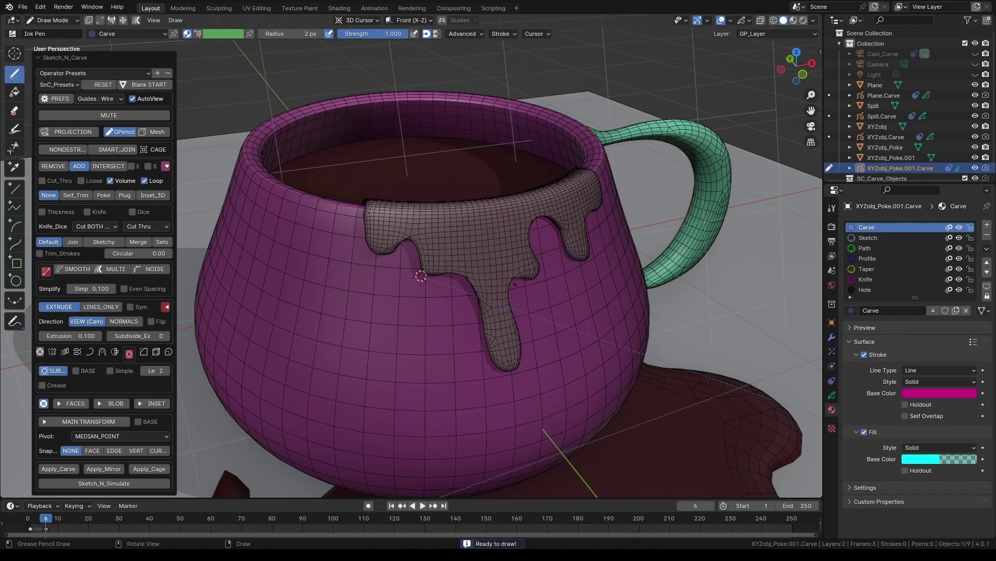
# Step: Return to Object Mode and assign the dark brown CarveMat.002 material to the drips
pyautogui.press('Tab')
pyautogui.click(849, 268)
pyautogui.click(879, 305)
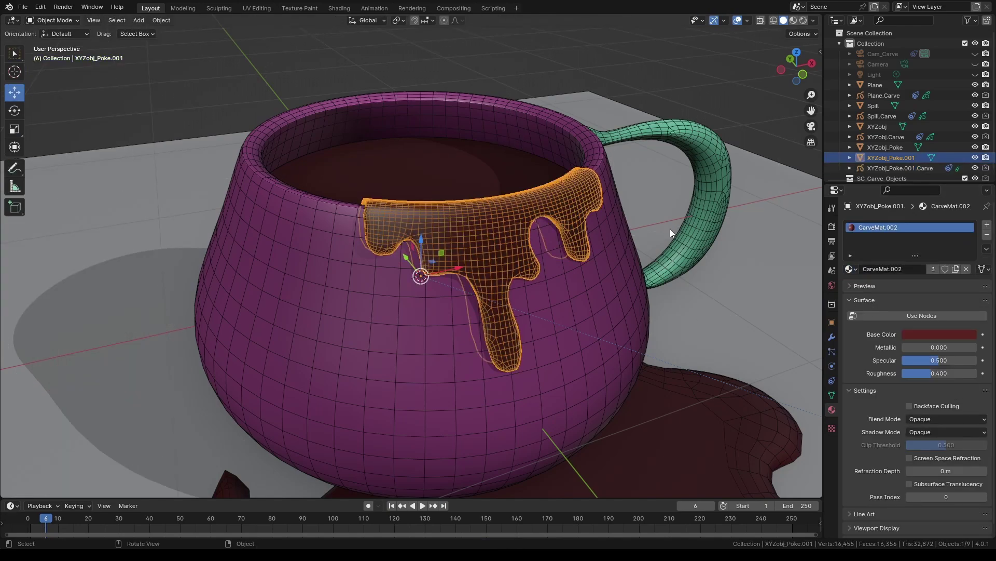
pyautogui.click(645, 88)
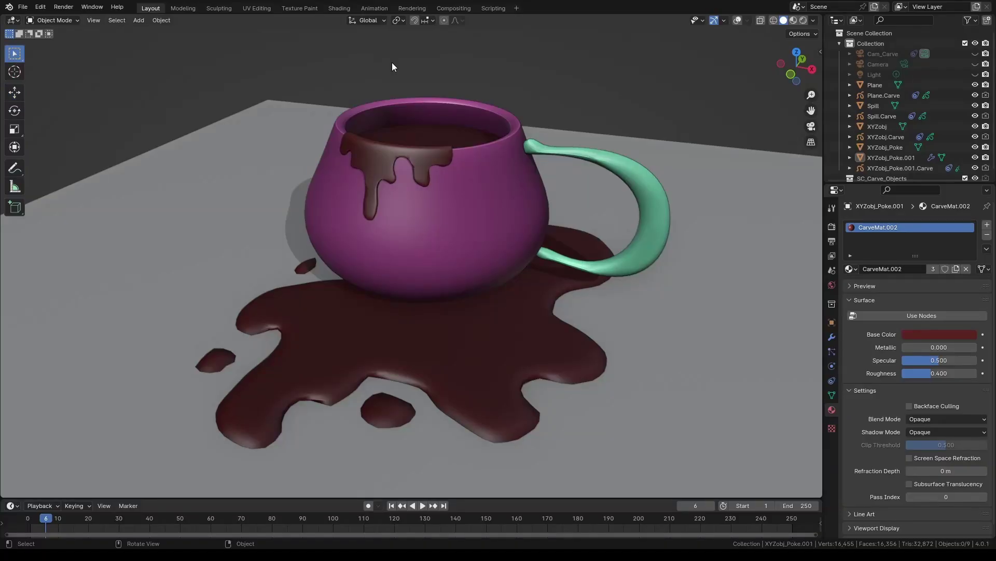
# Step: Start a blank carve object named Plate and sketch half of a saucer profile beneath the cup in front view
pyautogui.hotkey('ctrl', 'shift', 'q')
pyautogui.click(437, 95)
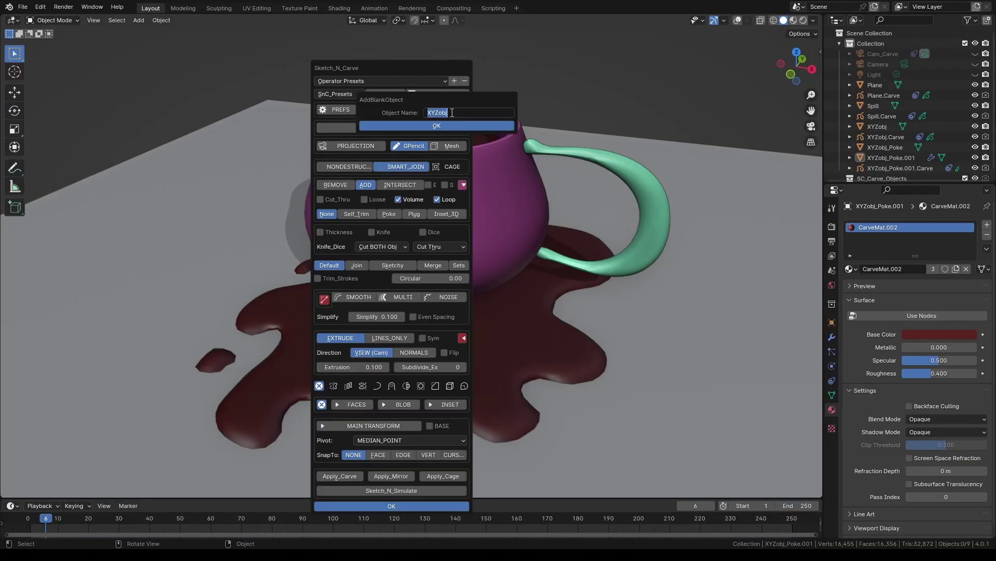
pyautogui.press('Return')
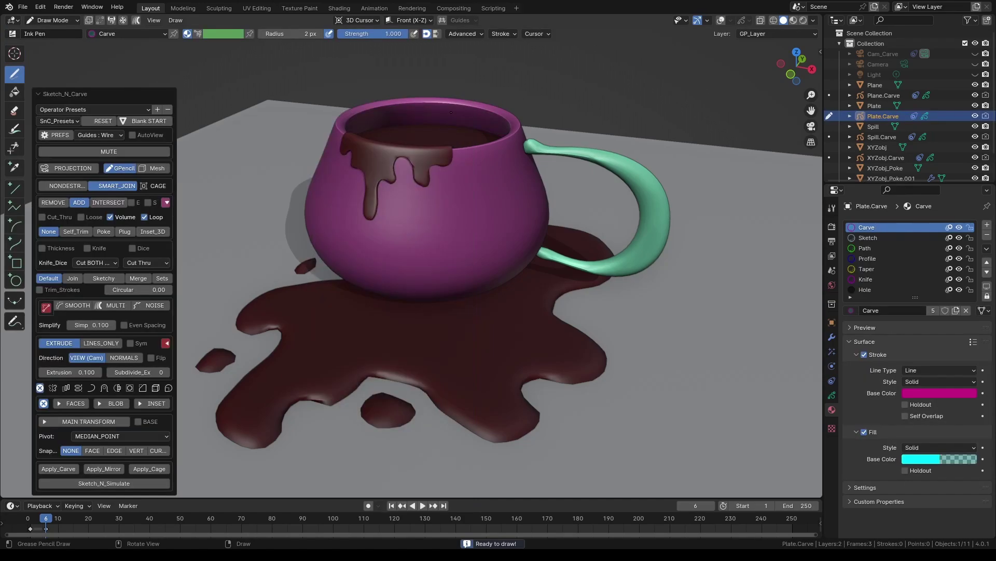
pyautogui.press('KP_1')
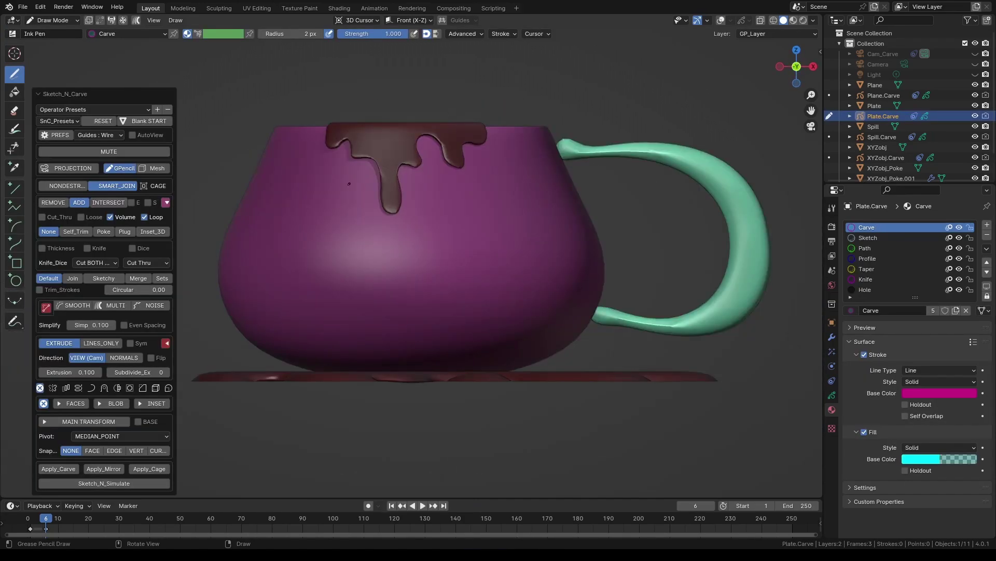
pyautogui.scroll(-3, 349, 183)
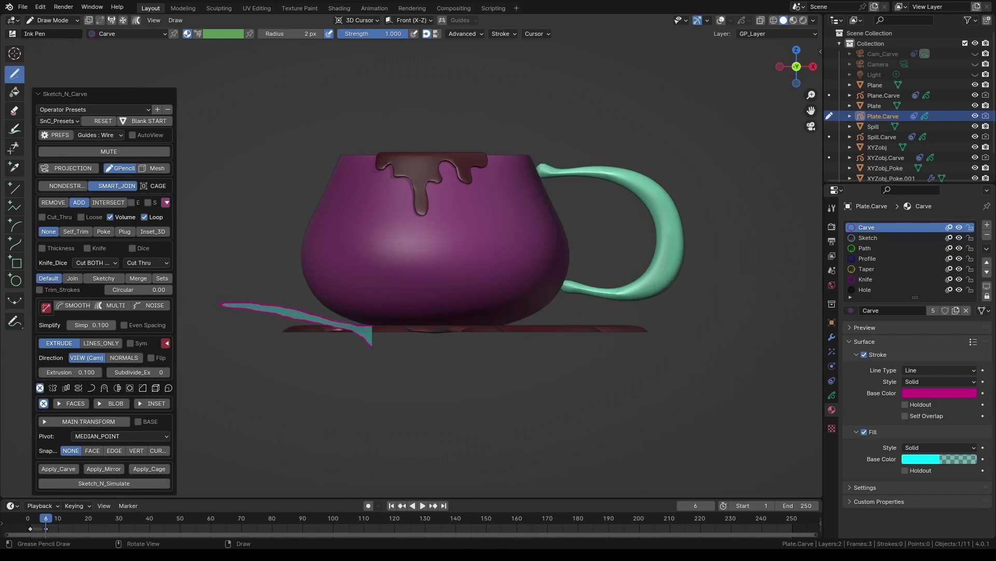
# Step: Smooth the outline of the saucer profile in Sculpt Mode
pyautogui.hotkey('ctrl', 'Tab')
pyautogui.click(15, 54)
pyautogui.moveTo(290, 308)
pyautogui.mouseDown()
pyautogui.moveTo(358, 344)
pyautogui.moveTo(284, 304)
pyautogui.moveTo(305, 308)
pyautogui.mouseUp()
# Step: Flatten the outer end of the saucer profile with the Push brush enlarged to 216 px
pyautogui.click(15, 145)
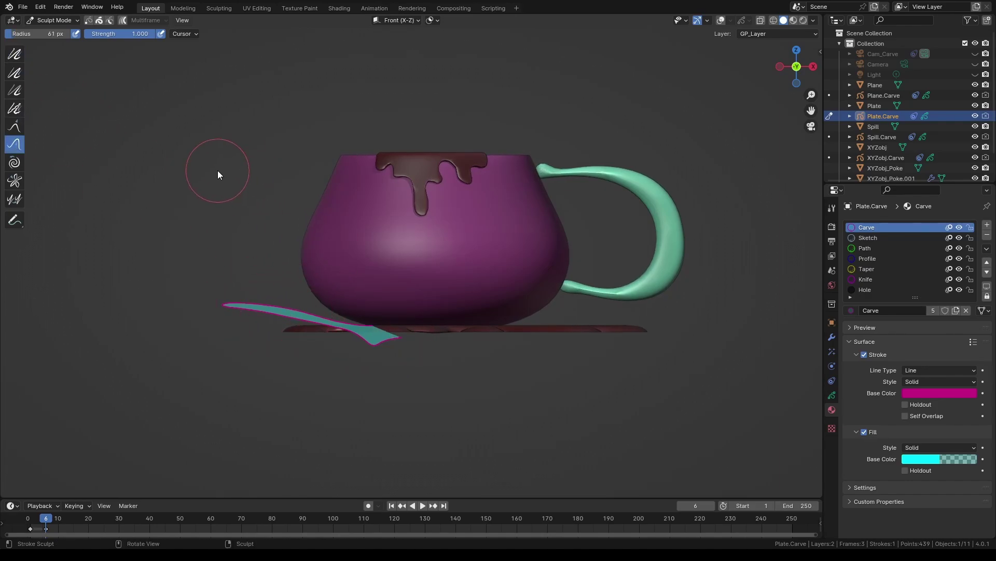
pyautogui.press('f')
pyautogui.click(329, 170)
pyautogui.press('f')
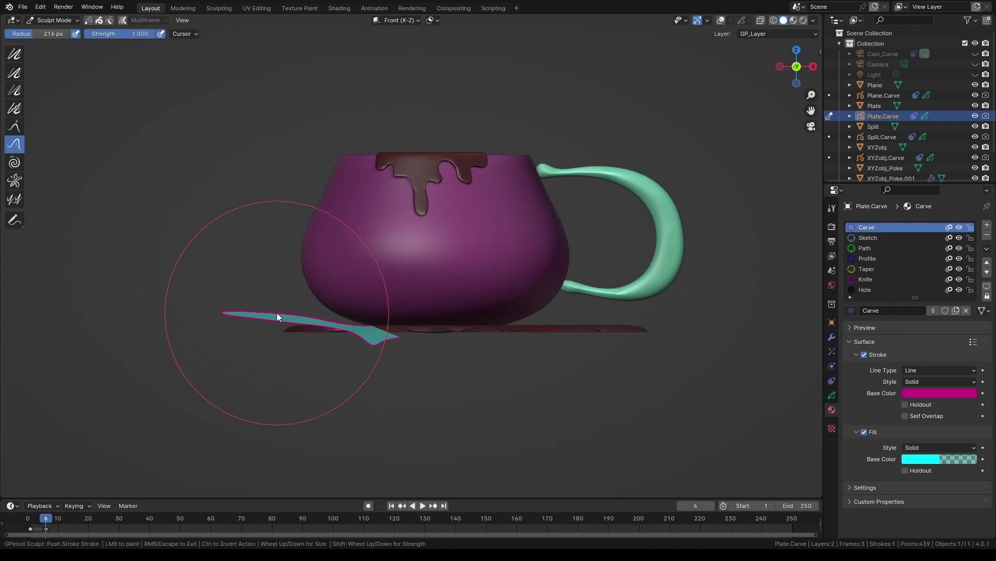
pyautogui.click(218, 296)
pyautogui.moveTo(223, 312); pyautogui.dragTo(255, 314)
# Step: Resume carving and spin the saucer profile around the Z axis with Cap enabled
pyautogui.hotkey('ctrl', 'Tab')
pyautogui.press('d')
pyautogui.click(81, 385)
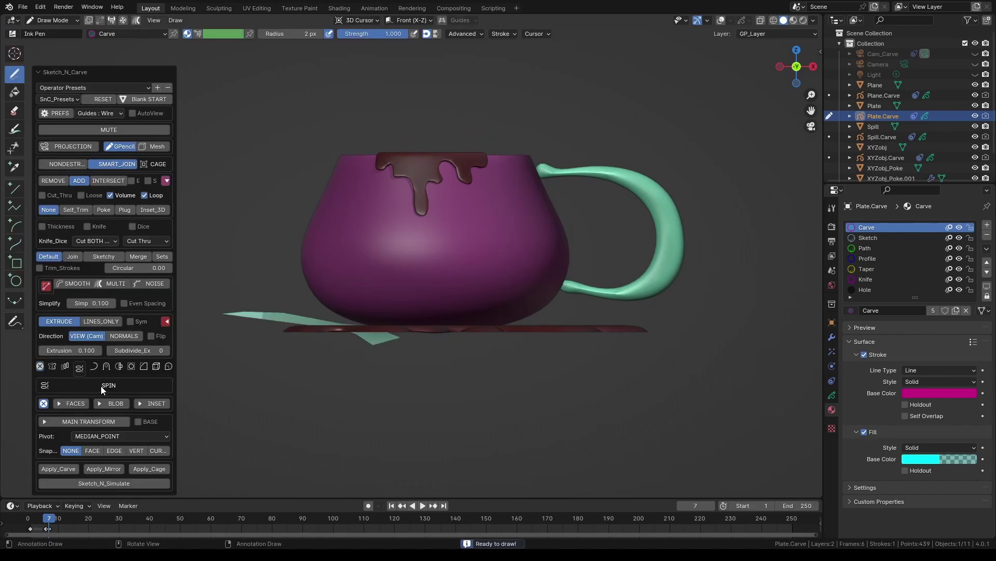
pyautogui.click(104, 384)
pyautogui.click(129, 386)
pyautogui.click(138, 416)
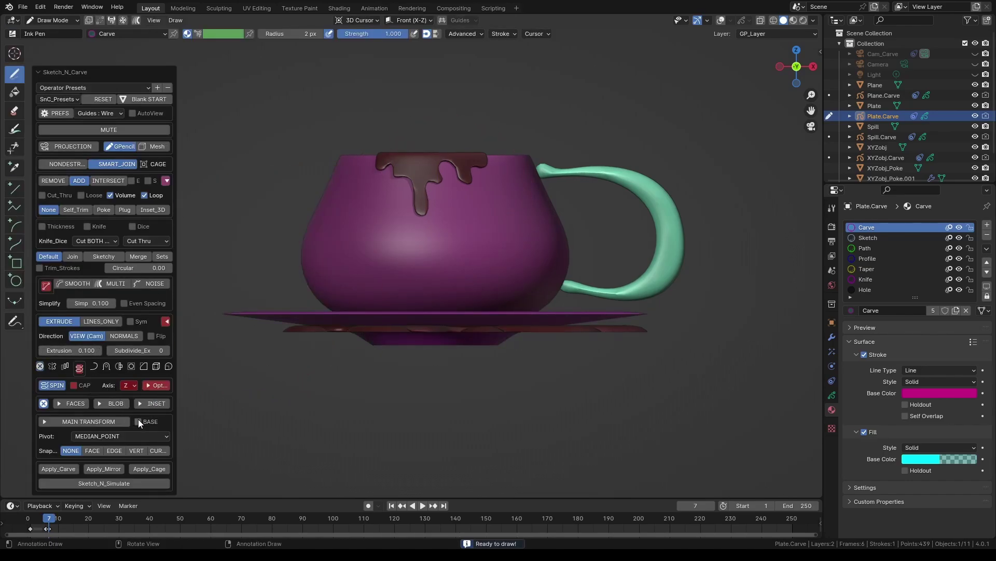
pyautogui.click(74, 384)
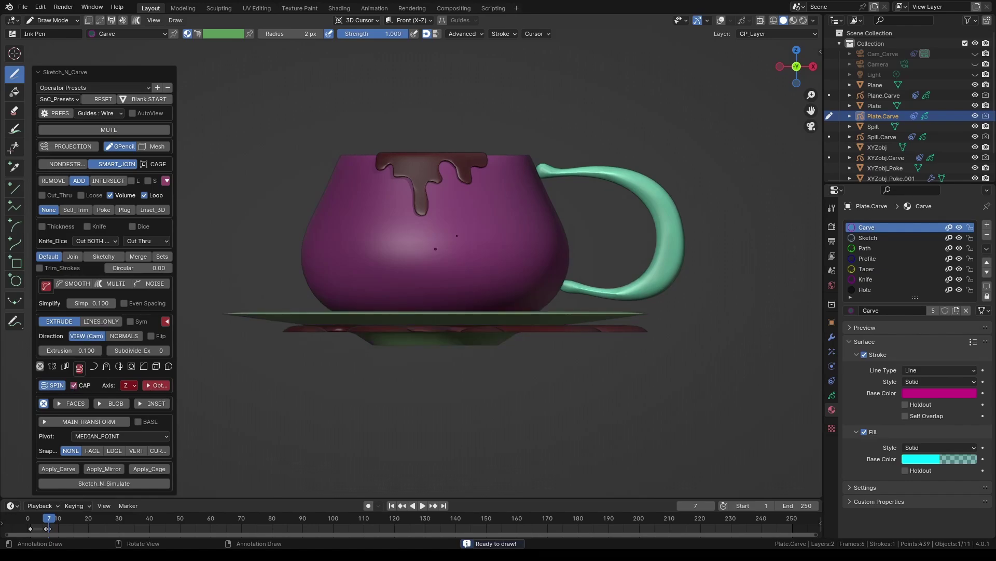
# Step: Show the viewport overlays and set the saucer's number of spin steps to 32
pyautogui.moveTo(400, 134); pyautogui.dragTo(436, 179, button='middle')
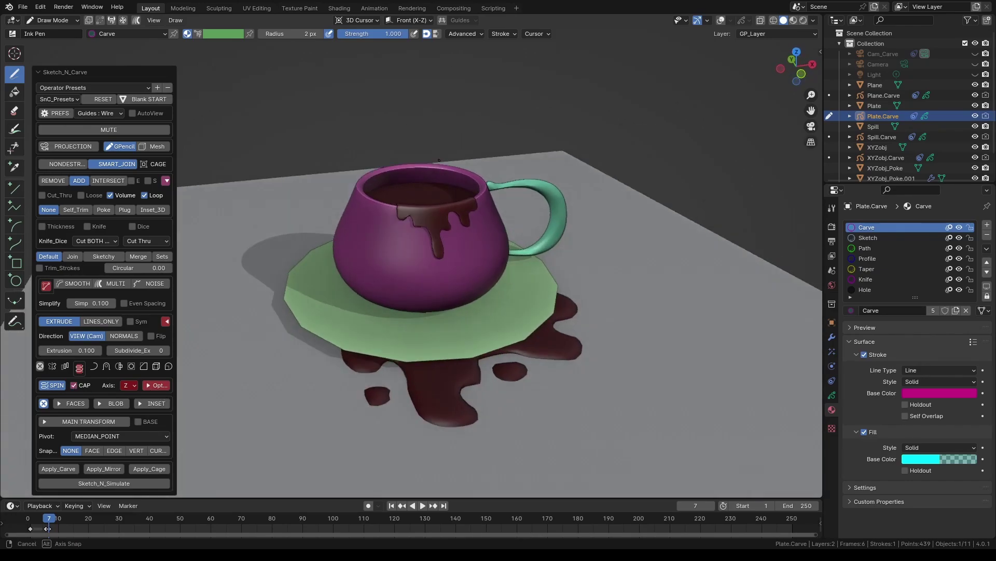
pyautogui.click(721, 20)
pyautogui.click(156, 385)
pyautogui.click(71, 391)
pyautogui.write('32')
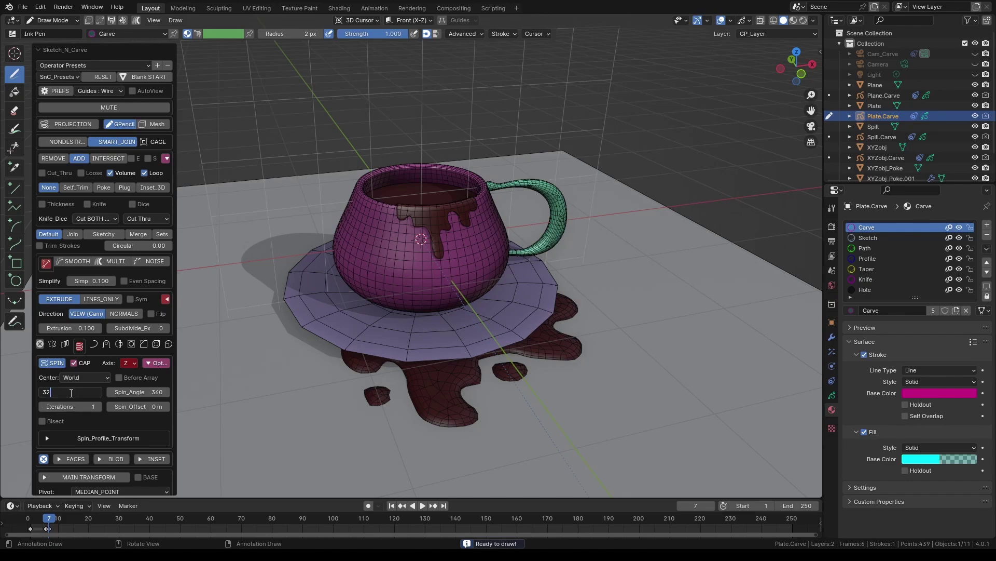
pyautogui.press('Return')
# Step: Isolate the saucer in local view and resume carving on it with Smart Join turned off
pyautogui.hotkey('ctrl', 'Tab')
pyautogui.click(524, 292)
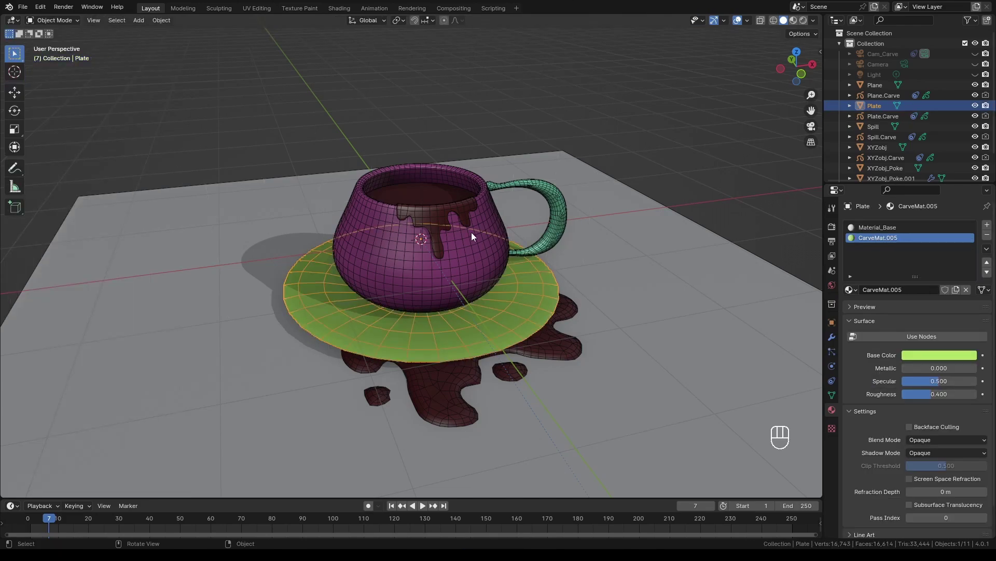
pyautogui.press('KP_Divide')
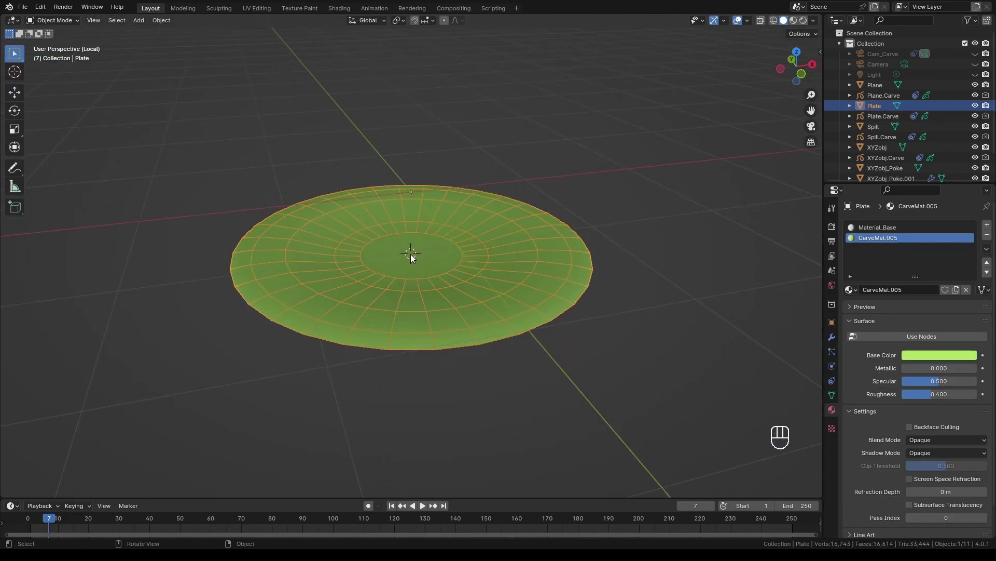
pyautogui.press('d')
pyautogui.click(432, 195)
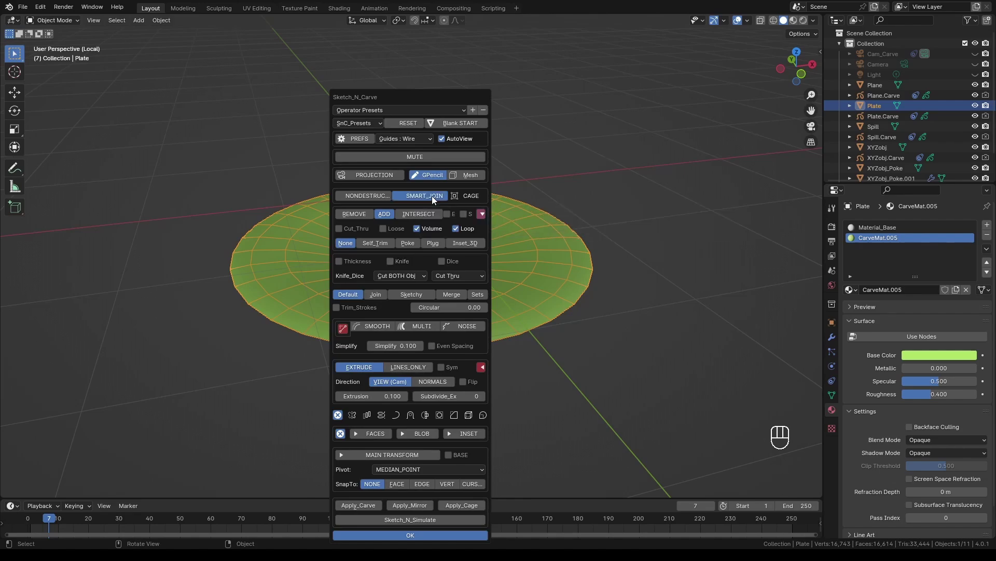
pyautogui.press('Return')
# Step: Enable Blob on the base for the saucer's flat centre face and set its height to 0
pyautogui.click(103, 402)
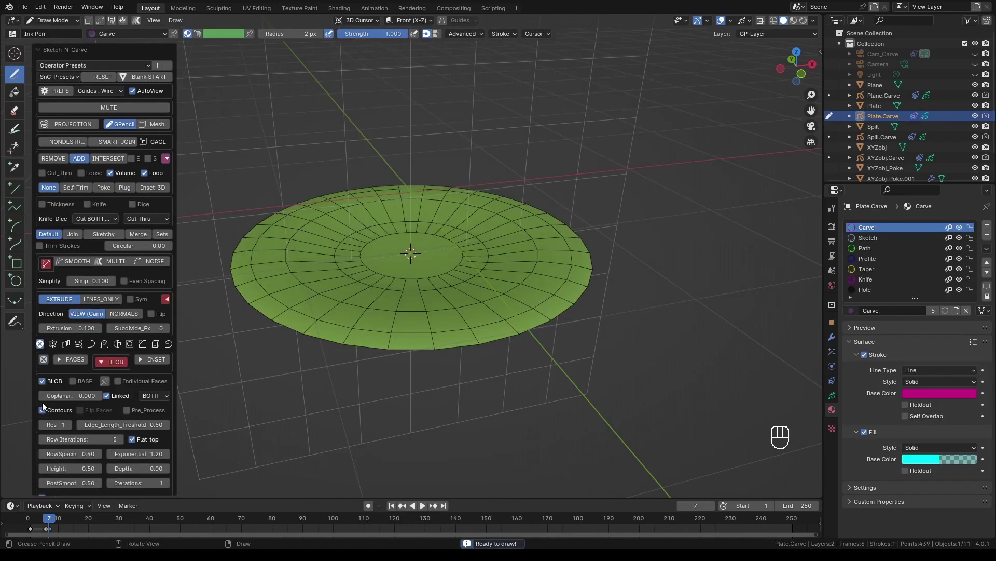
pyautogui.click(73, 381)
pyautogui.doubleClick(76, 469)
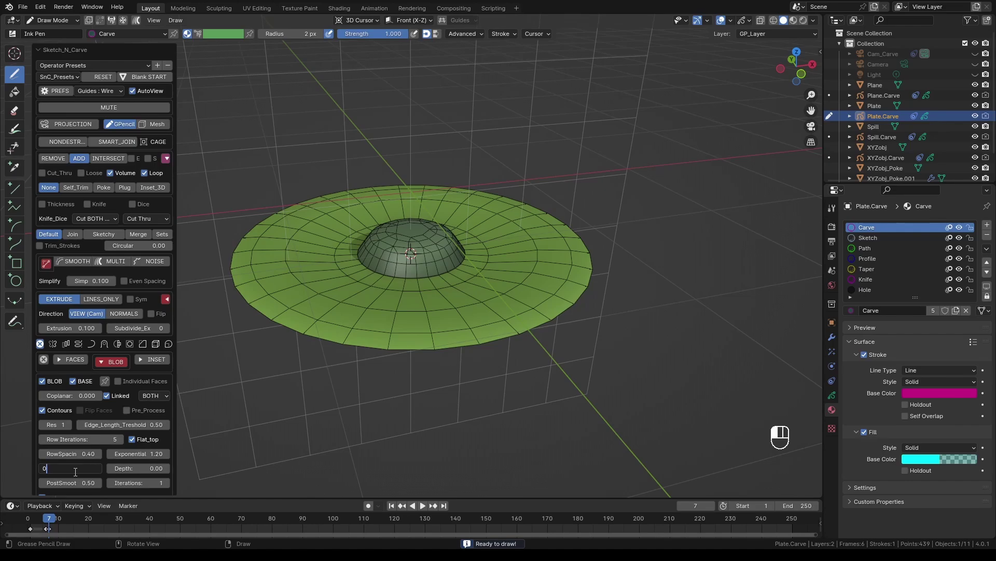
pyautogui.press('Return')
# Step: Try a different row spacing for the blob and reset it to 0.40
pyautogui.moveTo(61, 453); pyautogui.dragTo(86, 453)
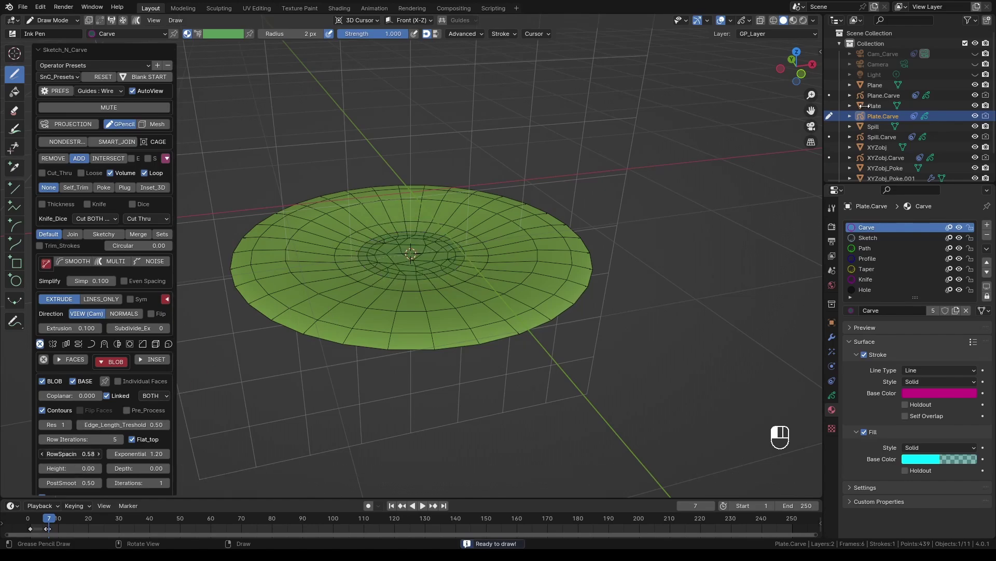
pyautogui.moveTo(865, 105); pyautogui.dragTo(864, 106)
pyautogui.write('4')
pyautogui.press('Return')
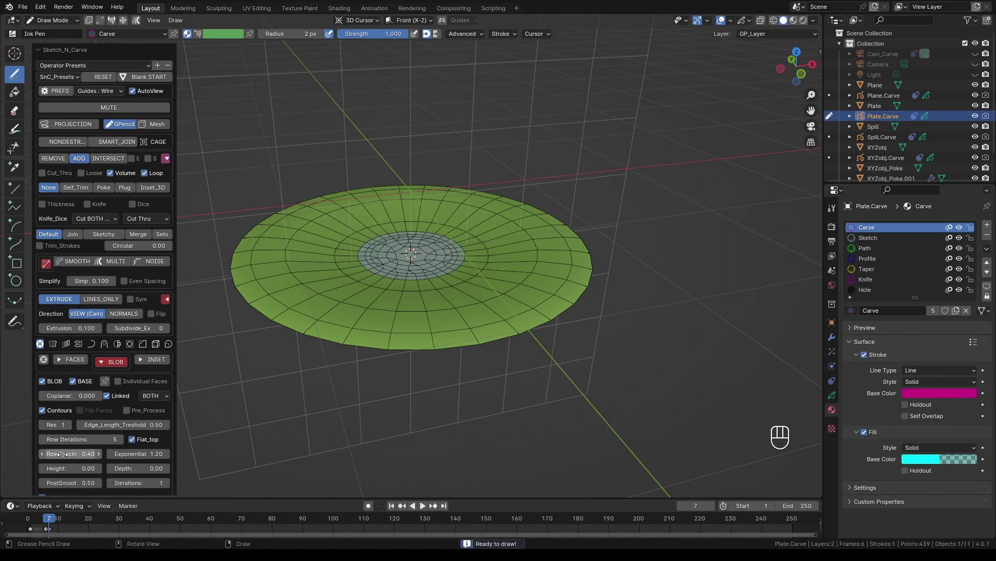
# Step: Disable the blob's material assignment and add the same flat blob to the saucer's central underside face, ending with Blob off
pyautogui.scroll(-3, 96, 482)
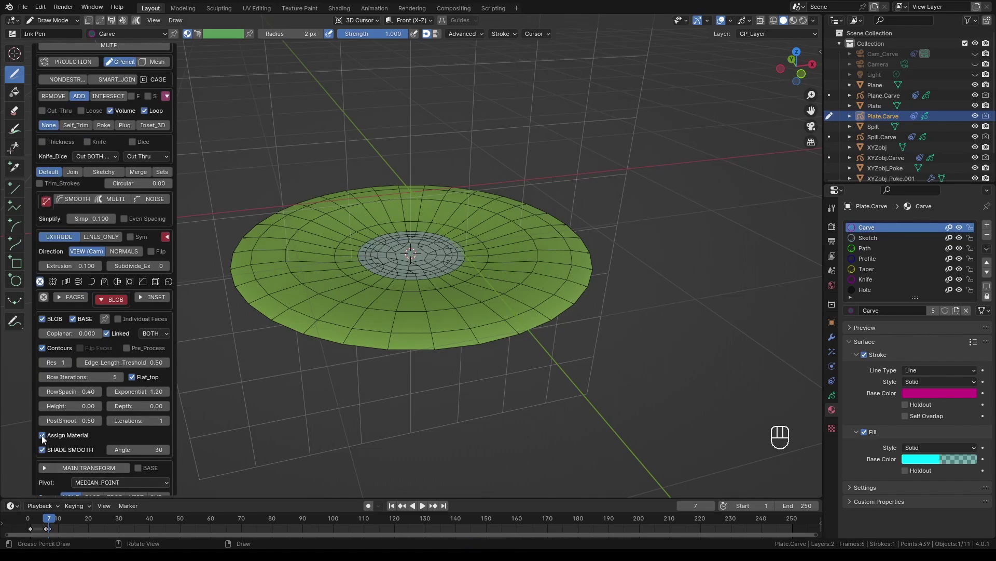
pyautogui.click(42, 435)
pyautogui.moveTo(410, 372); pyautogui.dragTo(410, 259, button='middle')
pyautogui.keyDown('shift'); pyautogui.rightClick(409, 259); pyautogui.keyUp('shift')
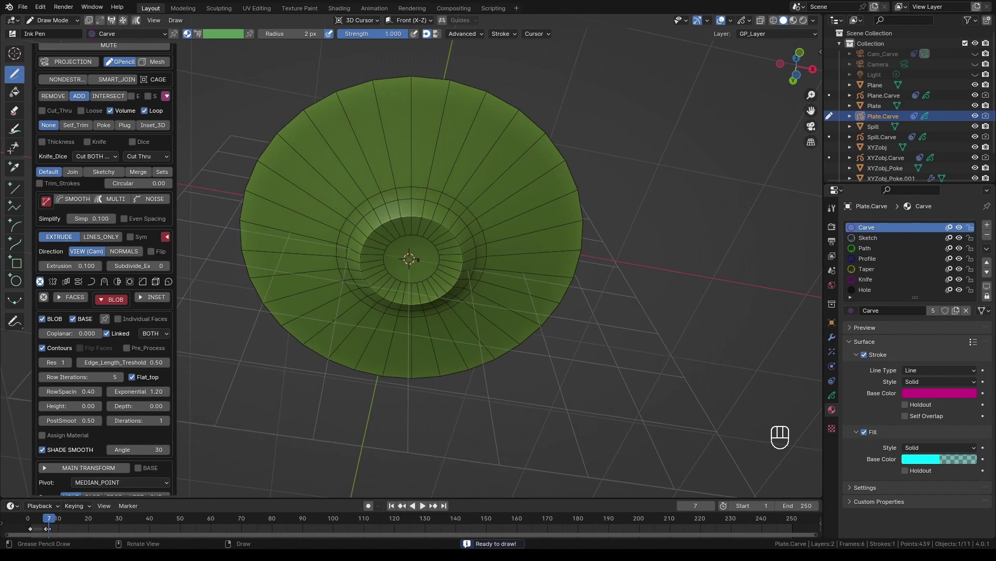
pyautogui.press('k')
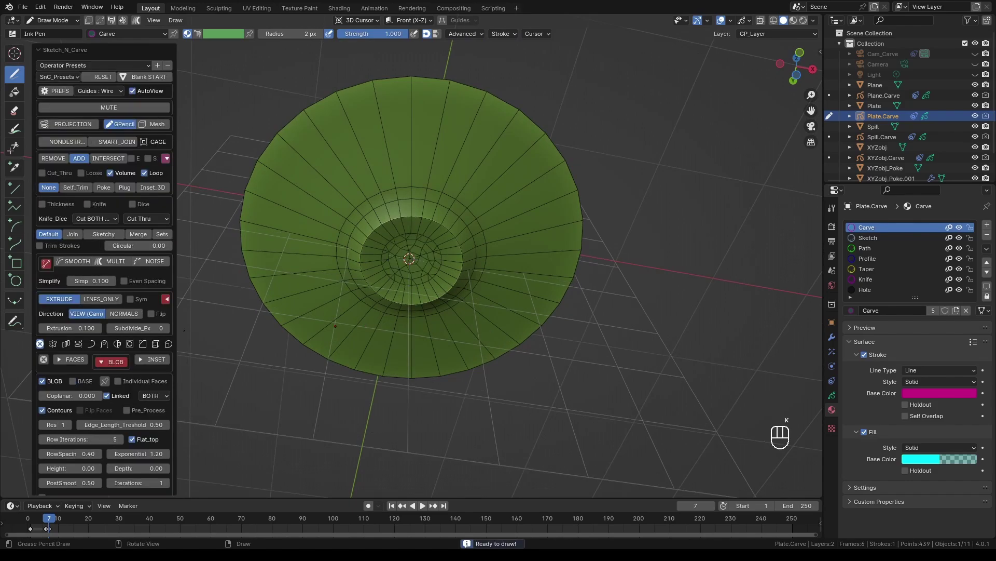
pyautogui.click(43, 381)
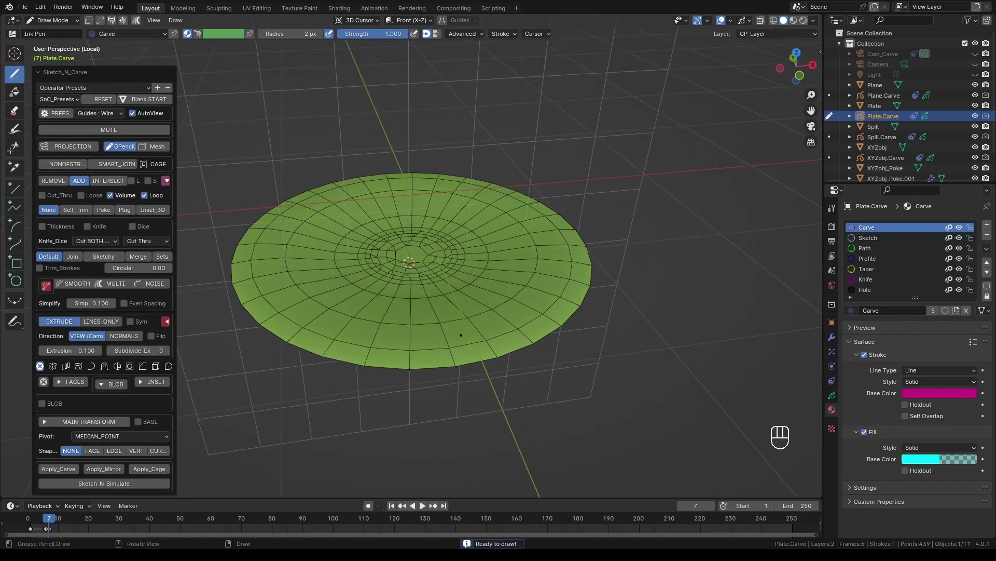
# Step: Subdivide the saucer's base at level 1 with Crease enabled and a crease value of 0.27
pyautogui.click(129, 366)
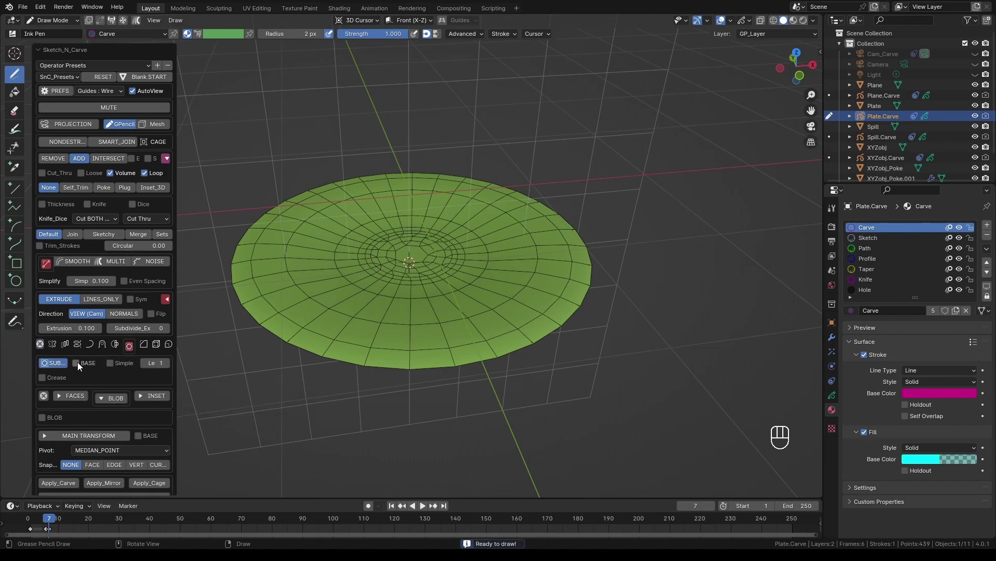
pyautogui.click(76, 363)
pyautogui.click(111, 377)
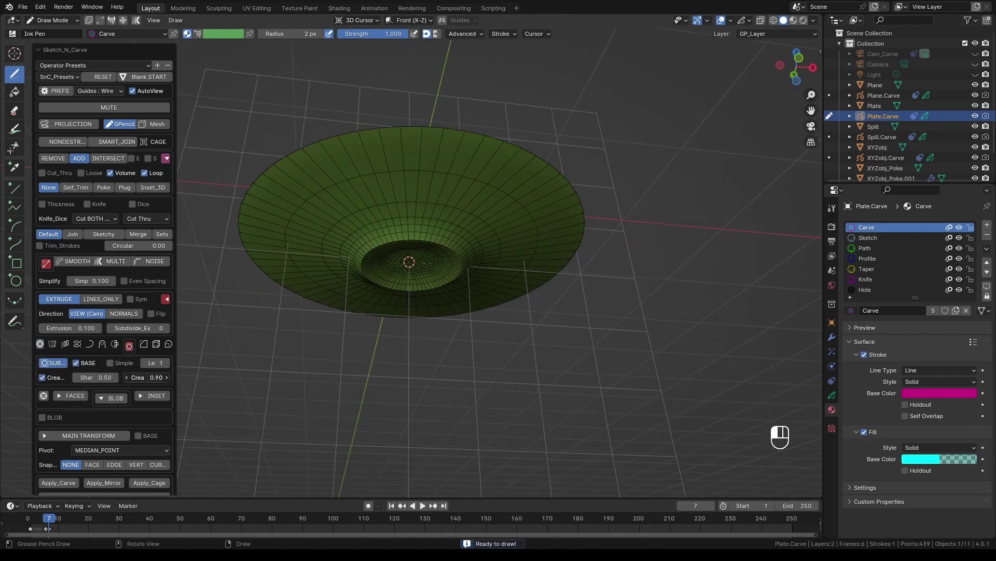
pyautogui.moveTo(147, 377); pyautogui.dragTo(114, 377)
pyautogui.moveTo(371, 273); pyautogui.dragTo(361, 347, button='middle')
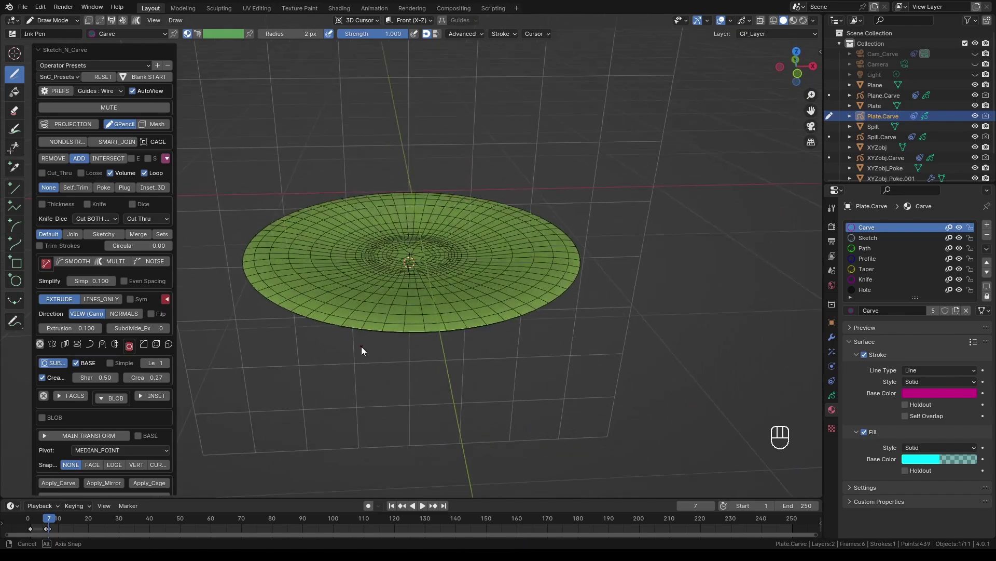
pyautogui.press('Return')
# Step: Move the tabletop plane and the spill down about 0.074 m to the underside of the saucer
pyautogui.click(507, 303)
pyautogui.press('KP_1')
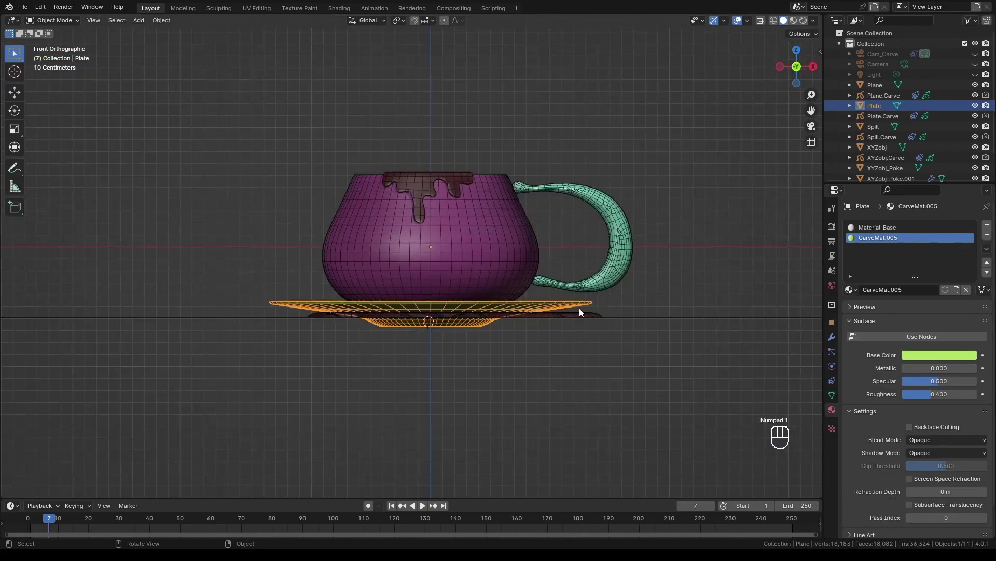
pyautogui.click(761, 20)
pyautogui.click(761, 21)
pyautogui.click(597, 315)
pyautogui.keyDown('shift'); pyautogui.click(615, 316); pyautogui.keyUp('shift')
pyautogui.press('space')
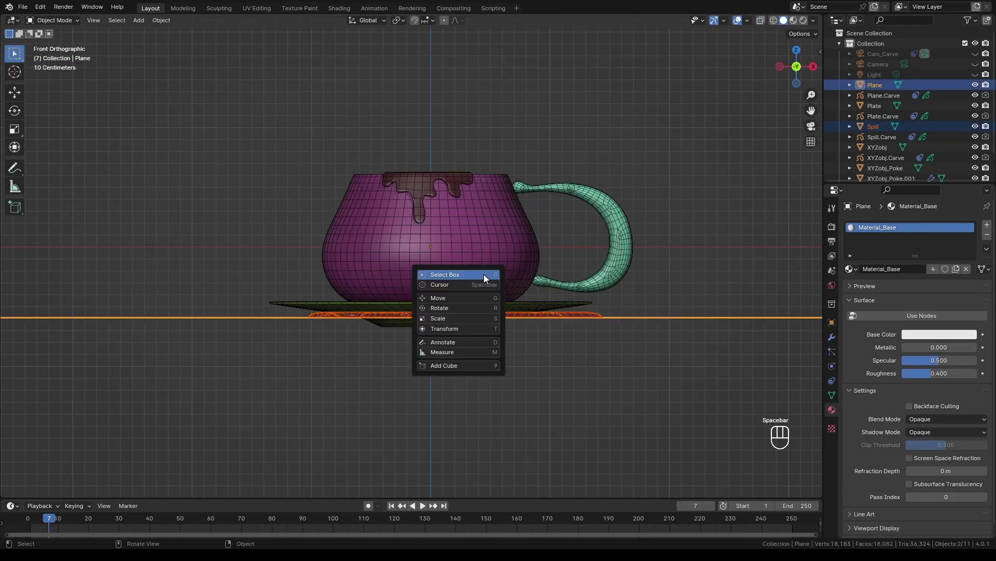
pyautogui.click(462, 298)
pyautogui.moveTo(431, 241); pyautogui.dragTo(430, 243)
pyautogui.click(552, 226)
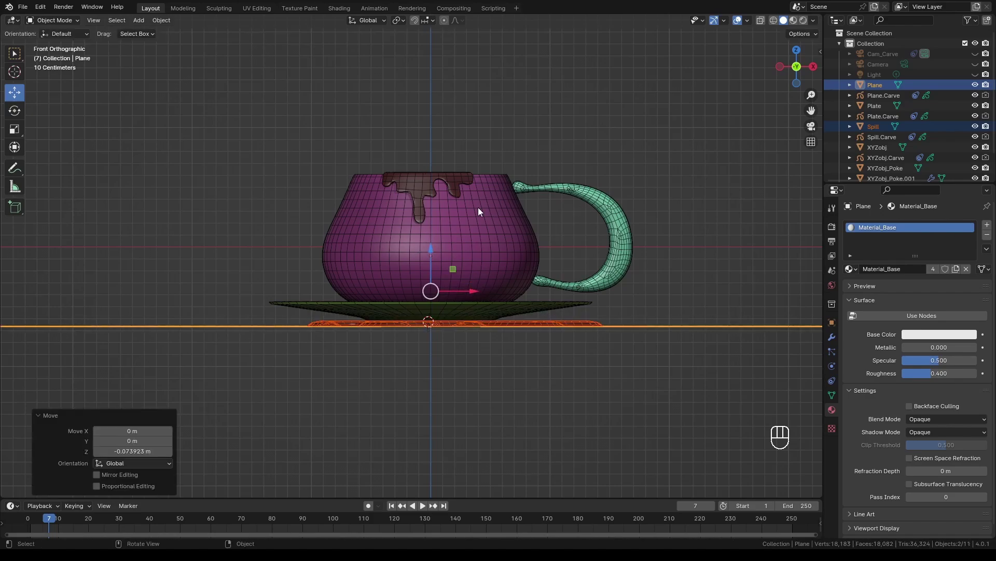
# Step: Start a reset carve on the saucer and sketch a wide rectangle across it in front view, just below the rim
pyautogui.moveTo(478, 207); pyautogui.dragTo(478, 204, button='middle')
pyautogui.click(462, 163)
pyautogui.moveTo(462, 163); pyautogui.dragTo(532, 170, button='middle')
pyautogui.click(423, 200)
pyautogui.press('k')
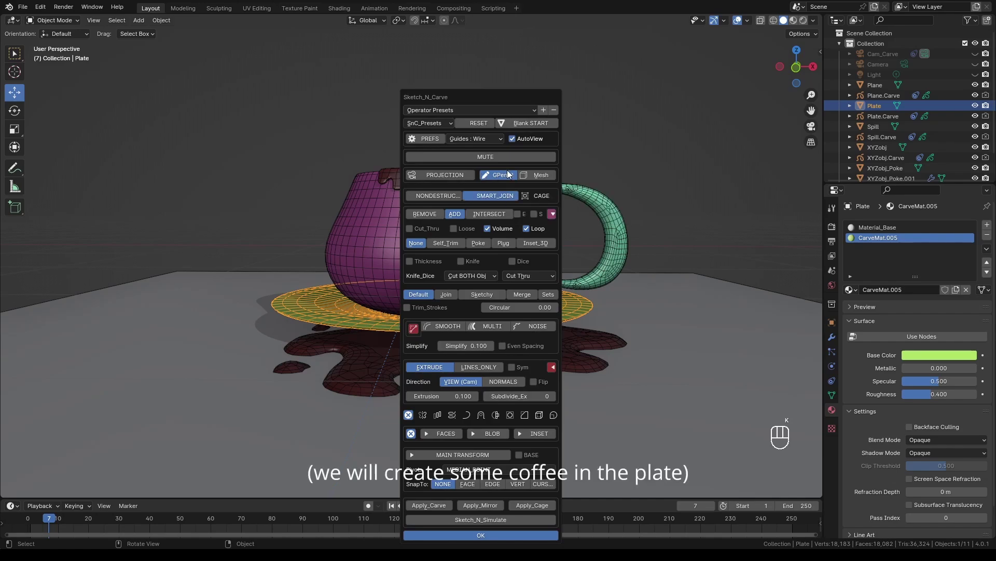
pyautogui.click(482, 123)
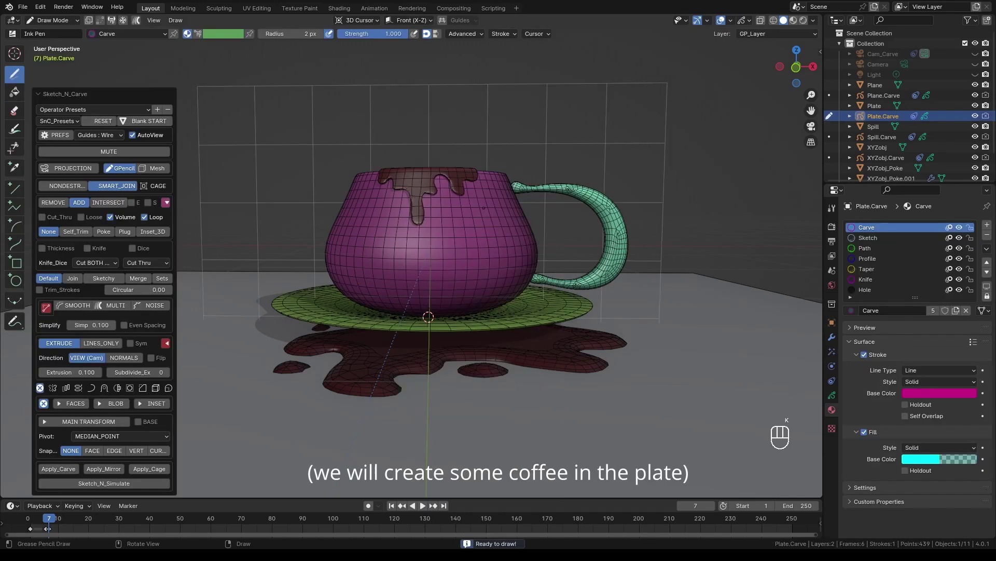
pyautogui.press('KP_1')
pyautogui.click(14, 262)
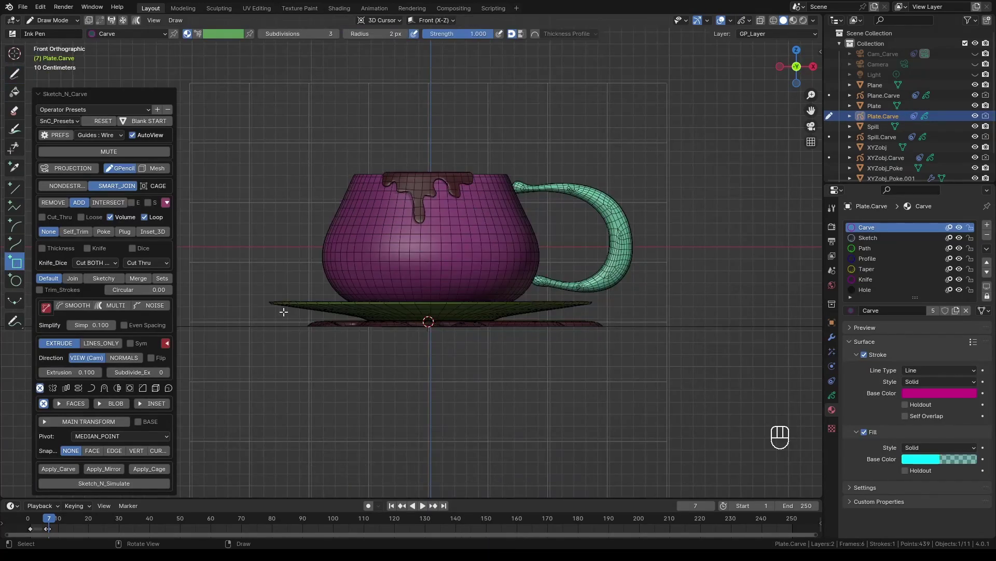
pyautogui.moveTo(283, 311); pyautogui.dragTo(569, 369)
pyautogui.press('Return')
pyautogui.press('k')
# Step: Extrude the saucer's rectangle symmetrically by 2.783 and move the resulting box up 0.05 m in Z
pyautogui.moveTo(476, 253); pyautogui.dragTo(473, 213, button='middle')
pyautogui.click(131, 343)
pyautogui.moveTo(78, 372); pyautogui.dragTo(752, 427)
pyautogui.moveTo(488, 217); pyautogui.dragTo(441, 234, button='middle')
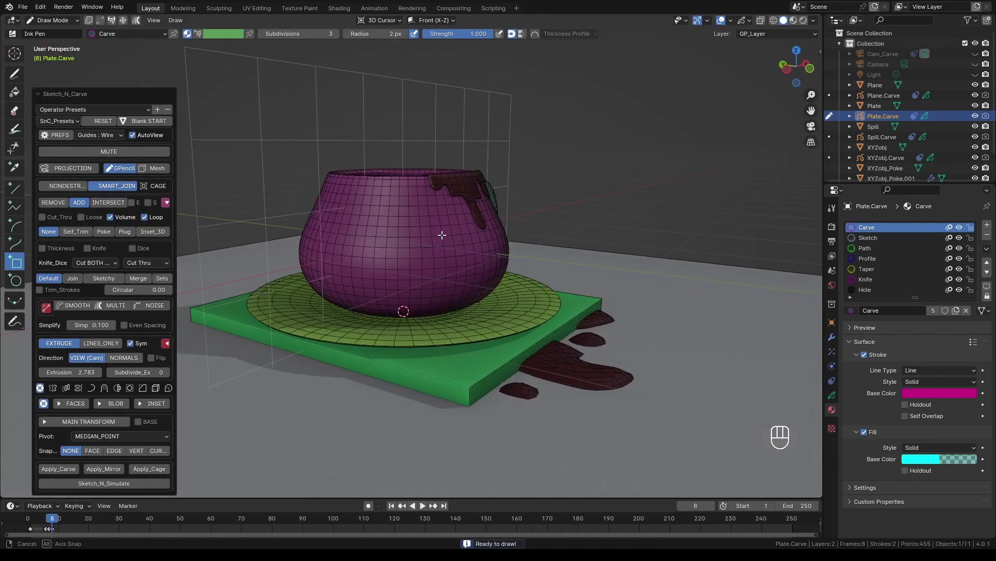
pyautogui.click(78, 421)
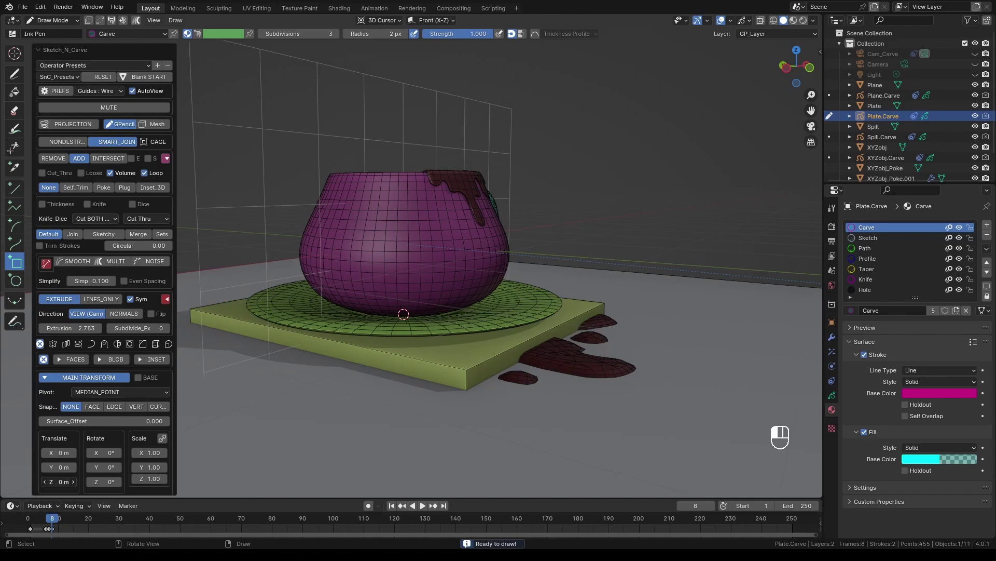
pyautogui.moveTo(59, 481); pyautogui.dragTo(859, 130)
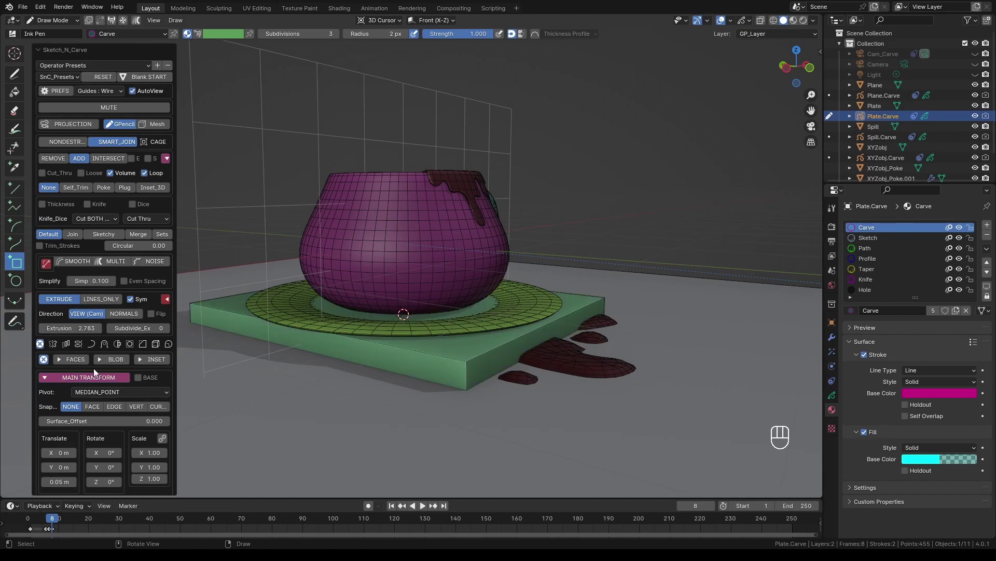
# Step: Cut the box against the saucer with Self_Trim, then separate its loose outer part from the inner disc
pyautogui.click(80, 186)
pyautogui.moveTo(446, 150); pyautogui.dragTo(454, 173, button='middle')
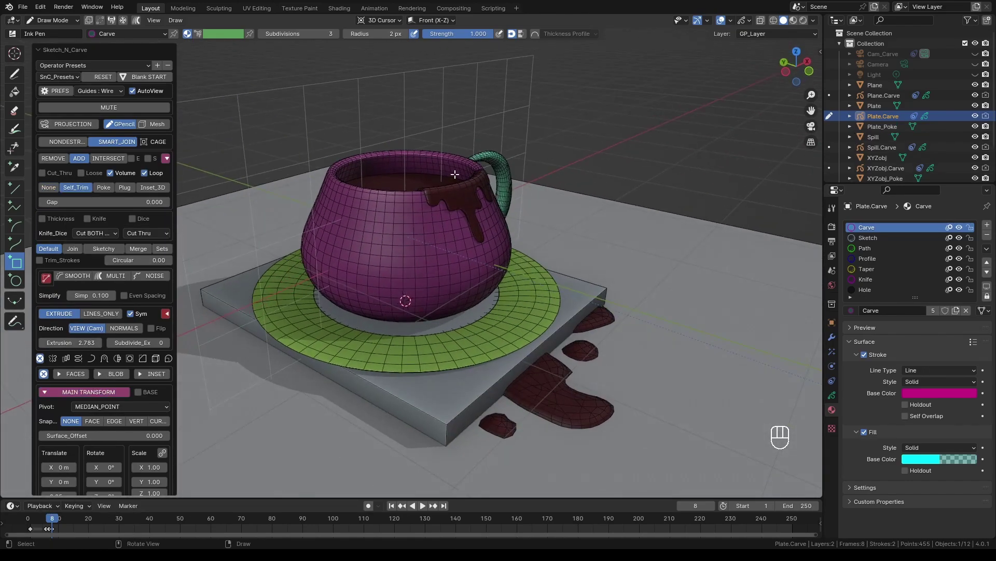
pyautogui.press('k')
pyautogui.press('v')
pyautogui.click(480, 363)
pyautogui.keyDown('ctrl'); pyautogui.keyDown('shift'); pyautogui.rightClick(434, 394); pyautogui.keyUp('shift'); pyautogui.keyUp('ctrl')
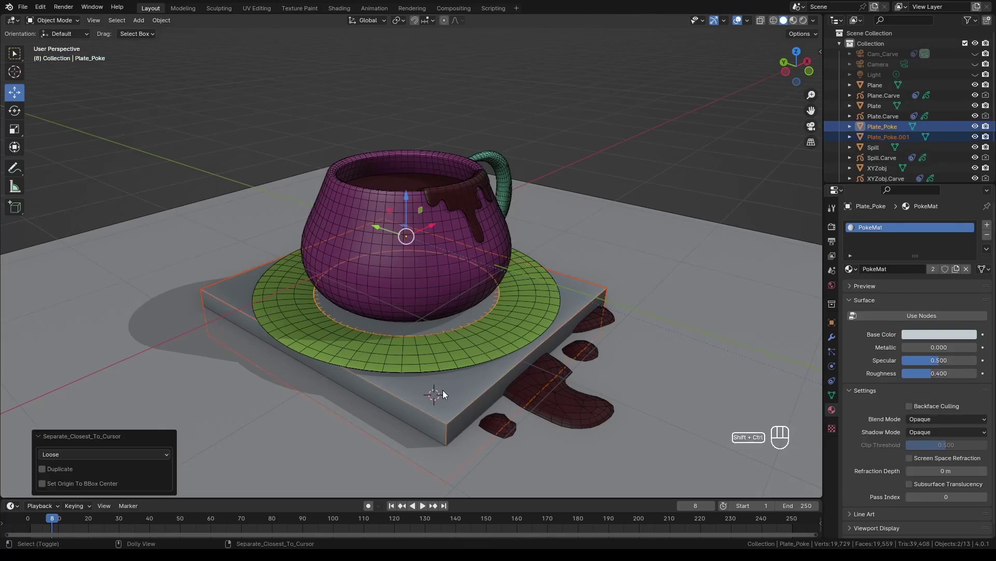
# Step: Try to delete the separated outer box
pyautogui.press('x')
pyautogui.click(439, 393)
pyautogui.moveTo(439, 392); pyautogui.dragTo(476, 357, button='middle')
pyautogui.hotkey('ctrl', 'z')
# Step: Isolate the separated pieces and delete the outer box, keeping the disc inside the saucer
pyautogui.press('KP_Divide')
pyautogui.moveTo(580, 214); pyautogui.dragTo(556, 185, button='middle')
pyautogui.click(475, 325)
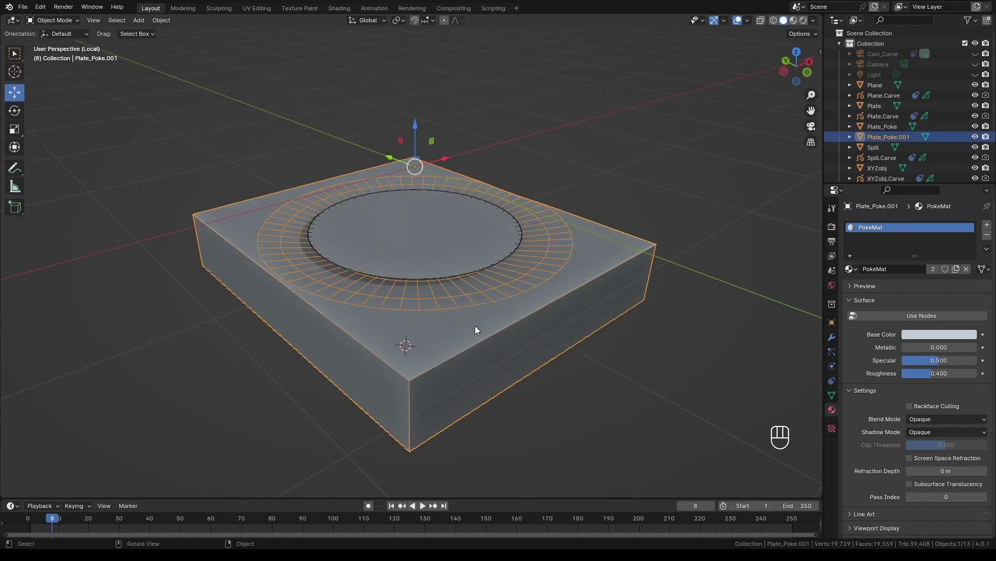
pyautogui.press('KP_Divide')
pyautogui.press('Delete')
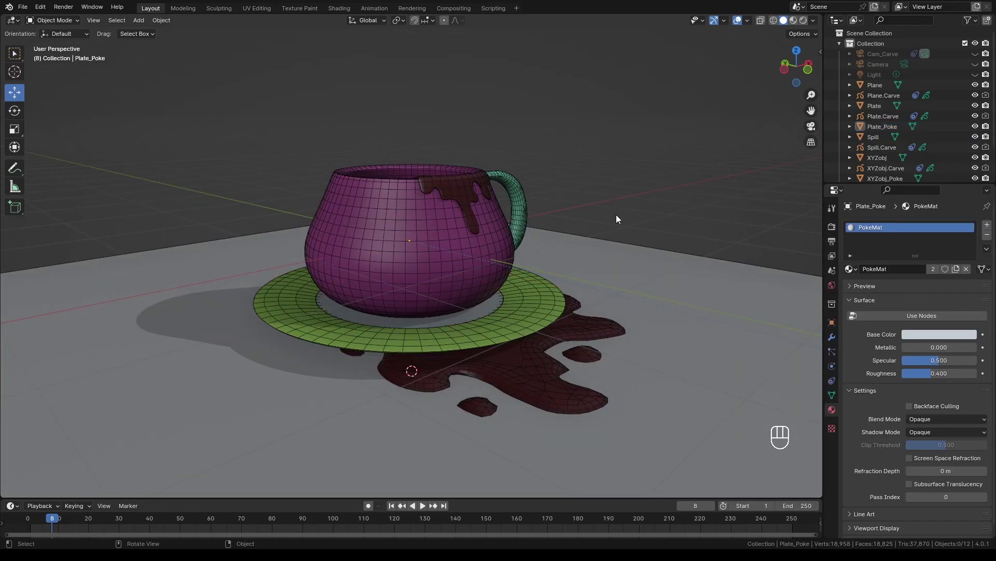
# Step: Assign the dark brown CarveMat.002 material to the disc inside the saucer
pyautogui.hotkey('ctrl', 'z')
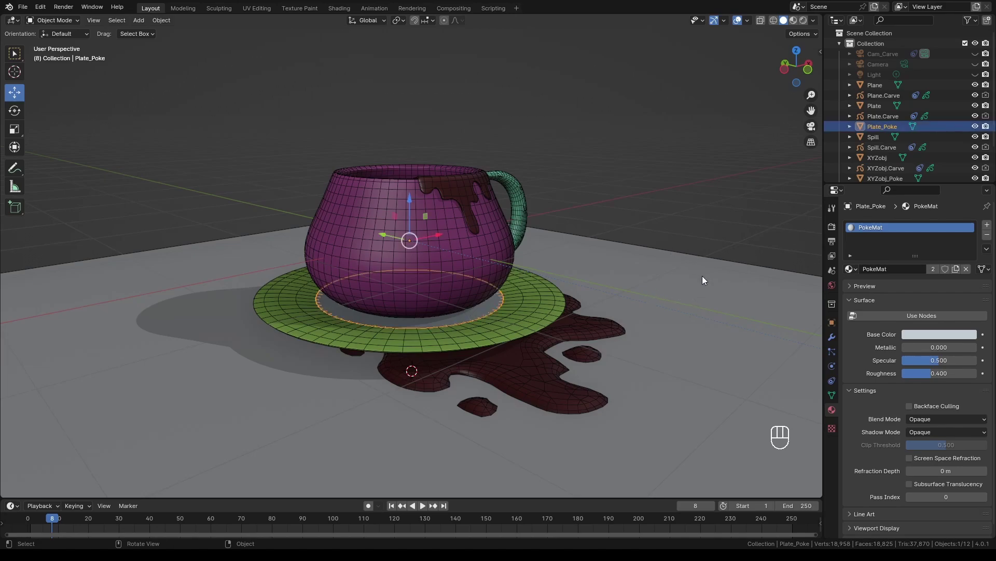
pyautogui.click(858, 269)
pyautogui.click(882, 304)
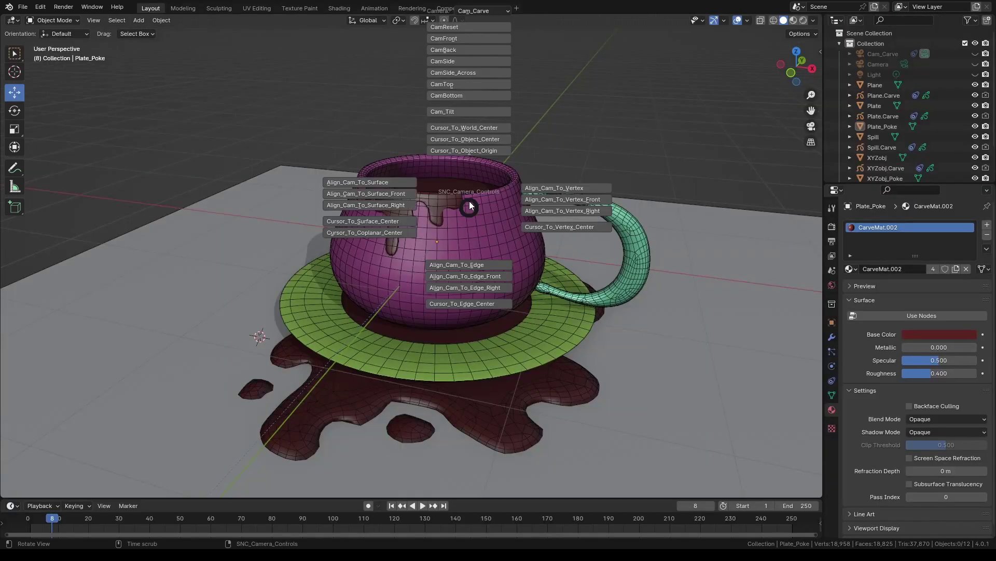
# Step: Start a blank carve object named Cookie at the world center and draw a rounded freehand outline above the cup
pyautogui.click(475, 125)
pyautogui.hotkey('shift', 'c')
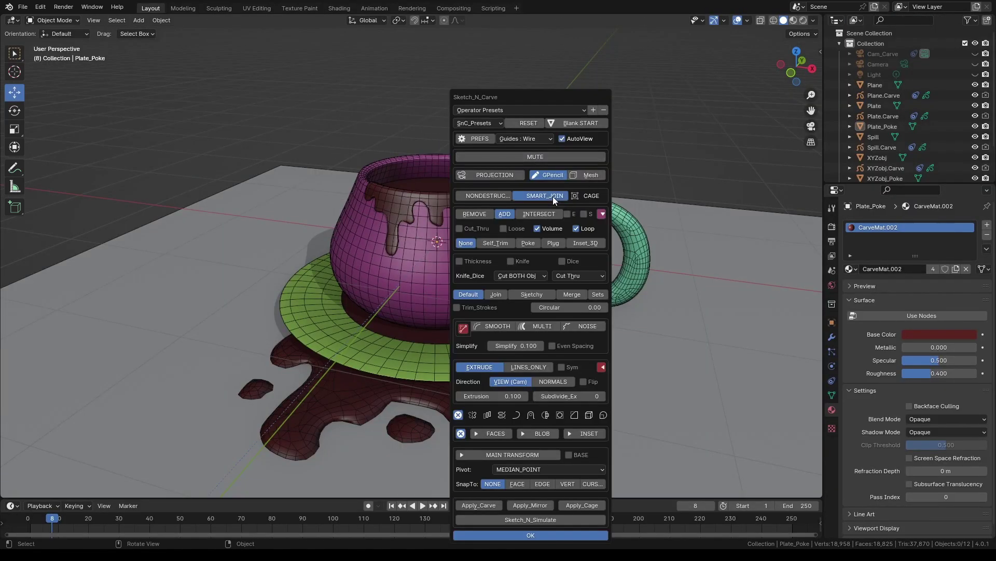
pyautogui.click(573, 123)
pyautogui.write('Cookie')
pyautogui.press('Return')
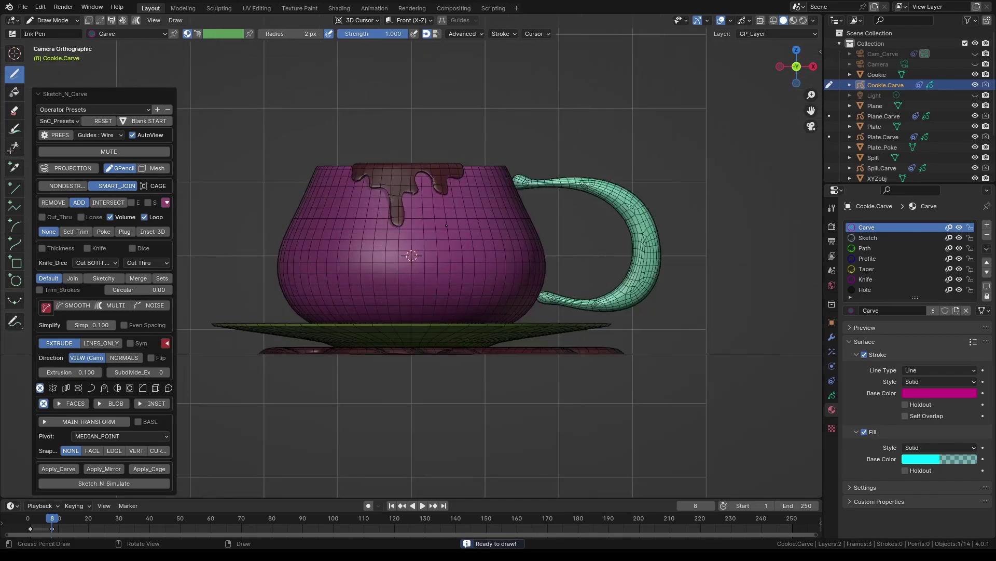
pyautogui.keyDown('shift'); pyautogui.moveTo(446, 226); pyautogui.dragTo(446, 326, button='middle'); pyautogui.keyUp('shift')
pyautogui.moveTo(389, 71)
pyautogui.mouseDown()
pyautogui.moveTo(294, 116)
pyautogui.moveTo(280, 262)
pyautogui.moveTo(478, 317)
pyautogui.moveTo(513, 73)
pyautogui.moveTo(390, 70)
pyautogui.mouseUp()
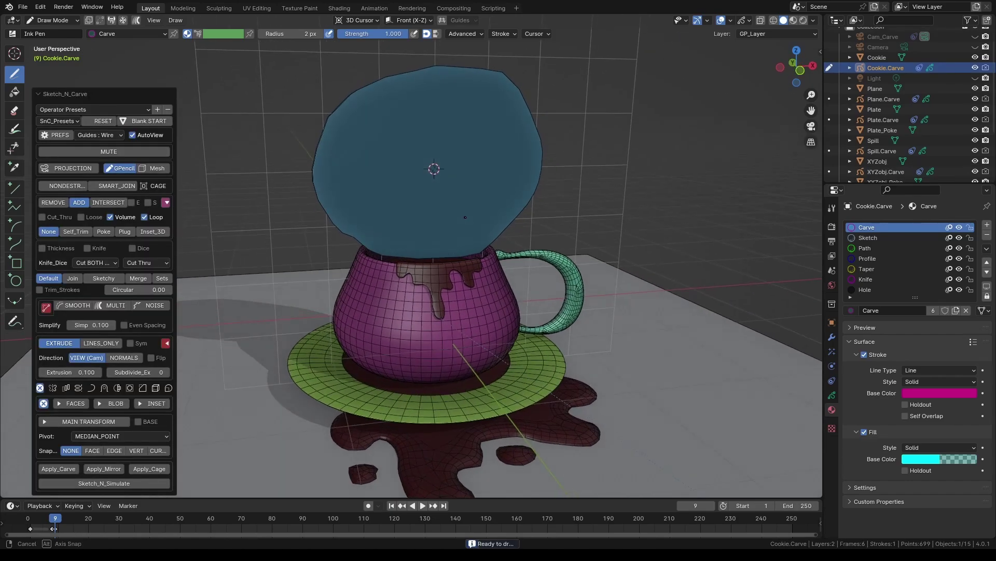
# Step: Enable Blob on the cookie and limit it to the front side
pyautogui.click(112, 403)
pyautogui.moveTo(306, 357); pyautogui.dragTo(386, 353, button='middle')
pyautogui.scroll(1, 387, 353)
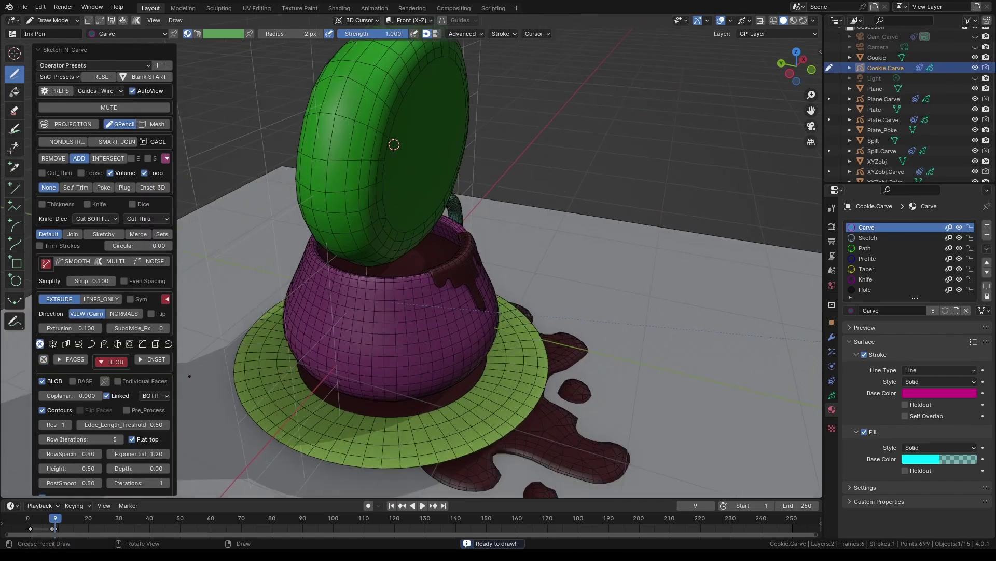
pyautogui.click(154, 396)
pyautogui.click(152, 420)
pyautogui.moveTo(462, 319); pyautogui.dragTo(388, 315, button='middle')
pyautogui.scroll(-1, 388, 315)
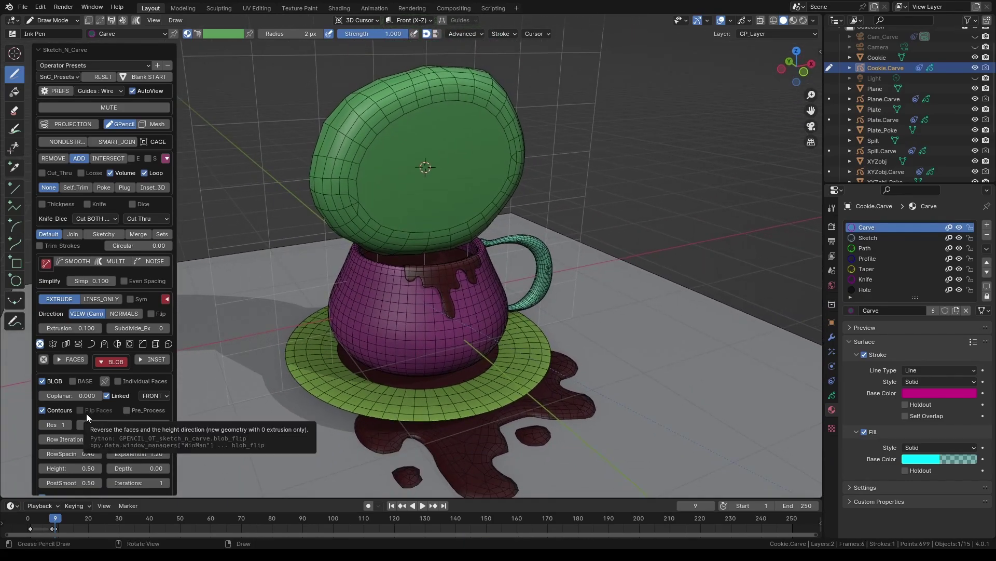
# Step: Set the cookie's blob height to 0.53, row spacing to 0.70 and row iterations to 8, with Extrusion 0.023 and Even Spacing on
pyautogui.click(98, 469)
pyautogui.moveTo(88, 453); pyautogui.dragTo(885, 108)
pyautogui.click(80, 453)
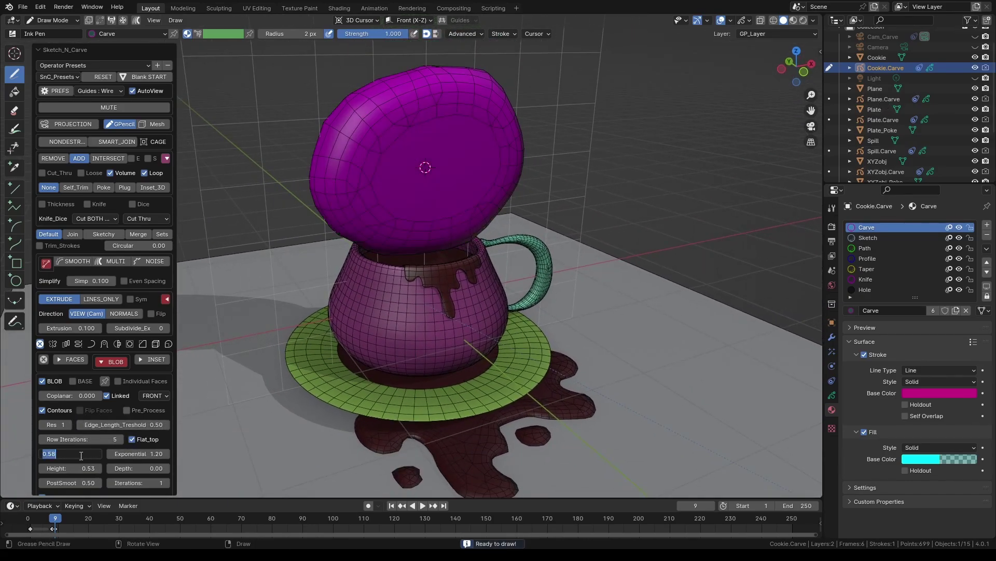
pyautogui.write('.7')
pyautogui.press('Return')
pyautogui.click(120, 440)
pyautogui.click(120, 440)
pyautogui.click(120, 440)
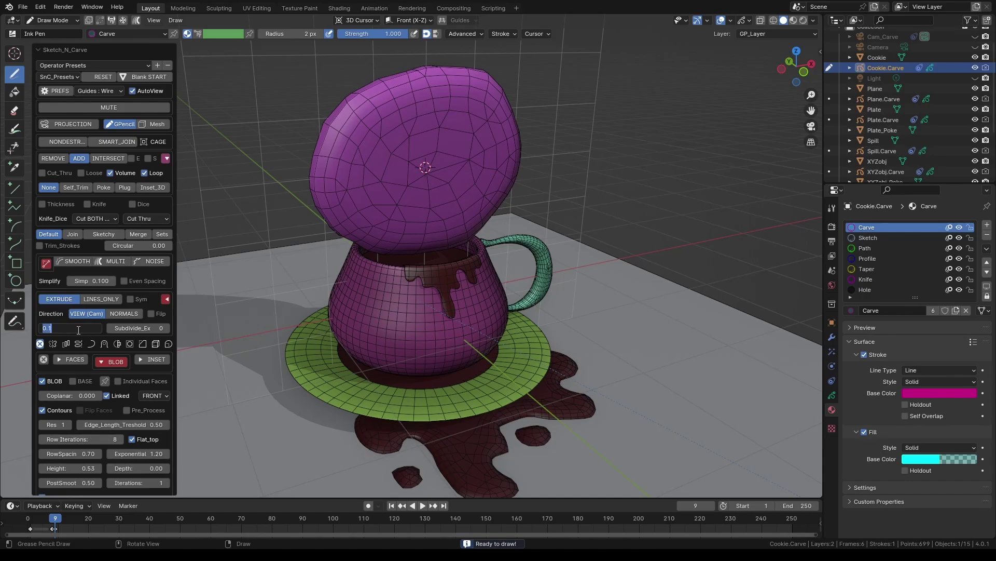
pyautogui.moveTo(85, 328); pyautogui.dragTo(77, 329)
pyautogui.click(125, 281)
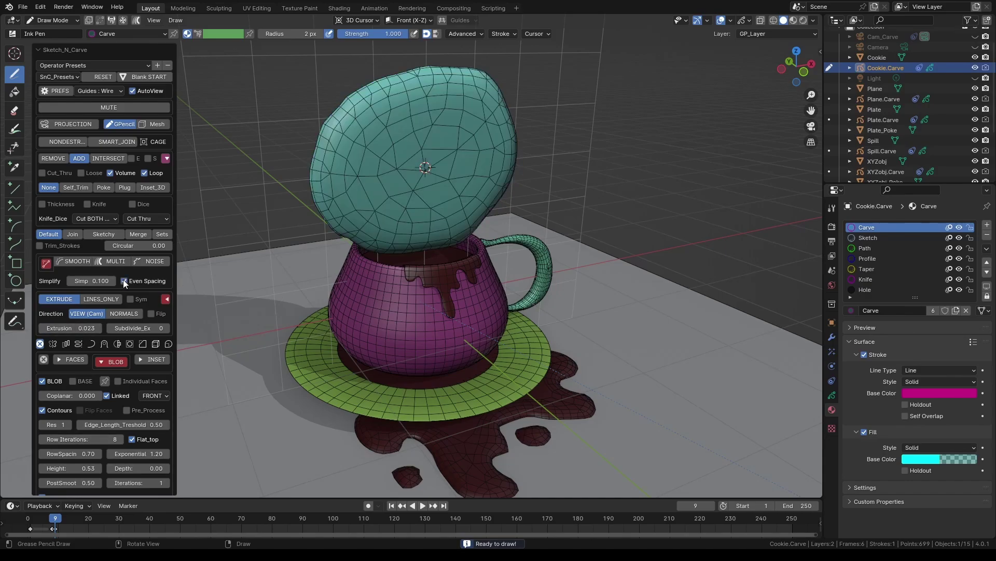
# Step: Start a reset carve at the cookie's flat back face and enable Blob with Base on and height 0
pyautogui.moveTo(550, 199); pyautogui.dragTo(396, 182, button='middle')
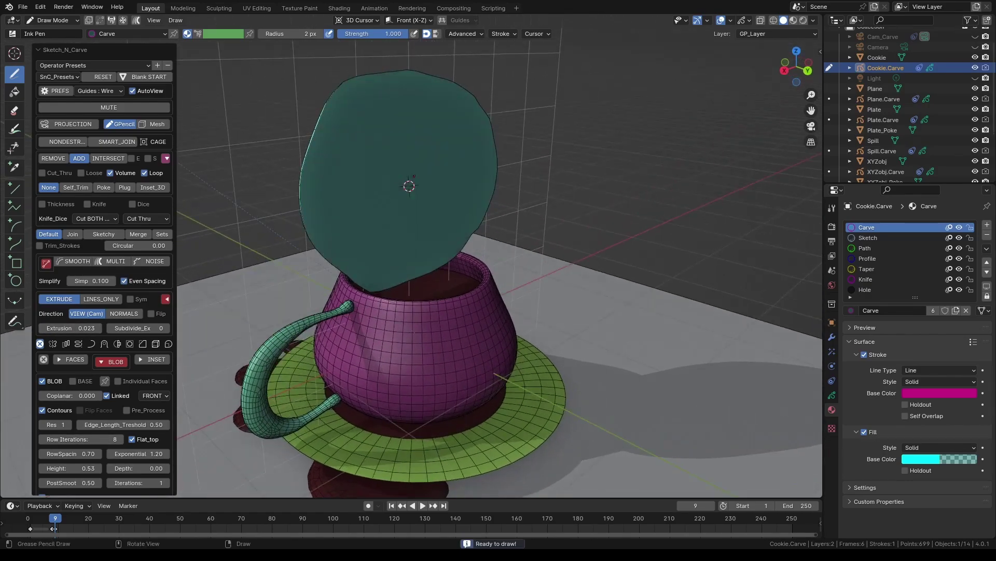
pyautogui.keyDown('shift'); pyautogui.rightClick(408, 177); pyautogui.keyUp('shift')
pyautogui.click(103, 76)
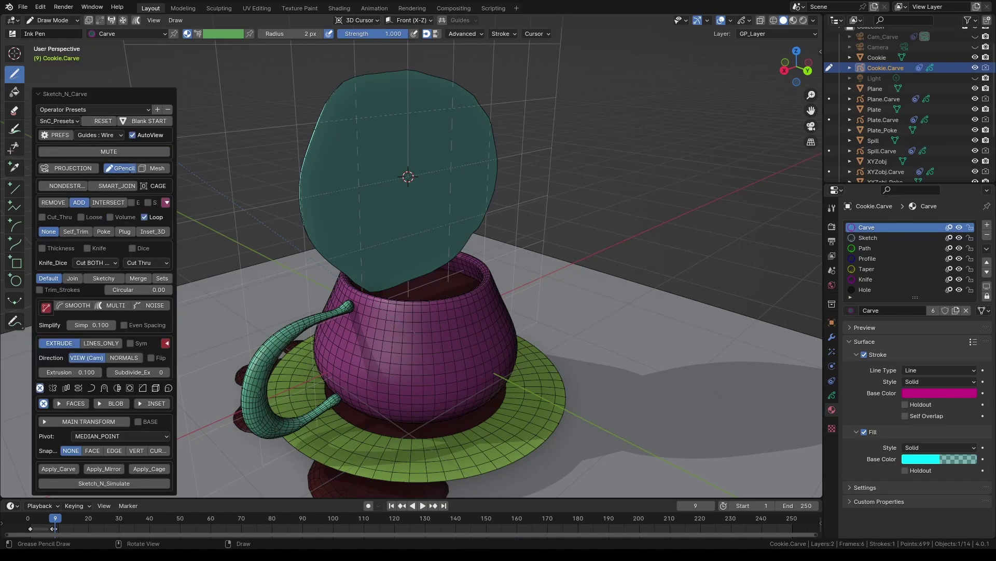
pyautogui.click(113, 187)
pyautogui.click(111, 405)
pyautogui.click(72, 381)
pyautogui.click(83, 469)
pyautogui.write('0')
pyautogui.press('Return')
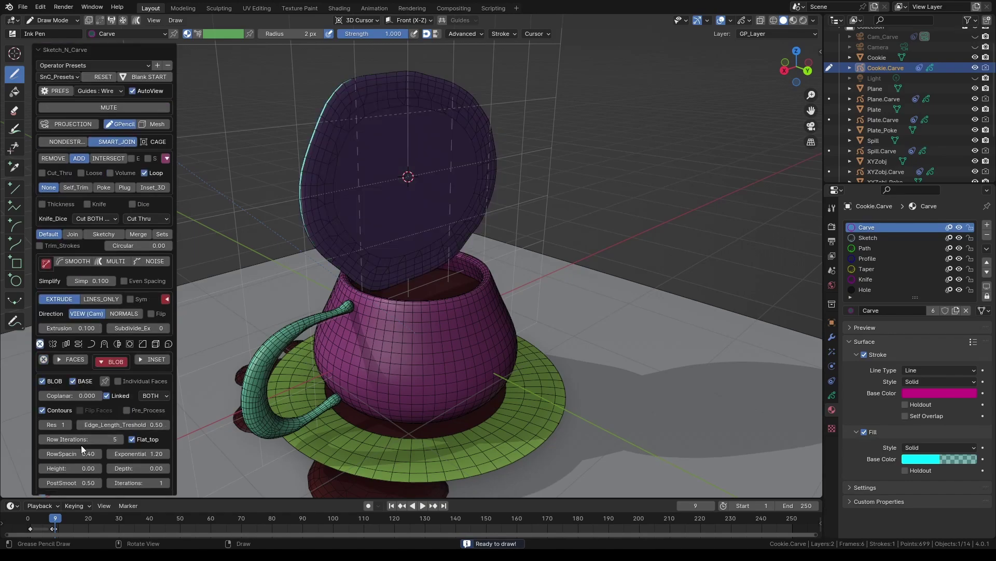
# Step: Set the back blob's row spacing to 1.15 and disable its material assignment
pyautogui.moveTo(66, 453); pyautogui.dragTo(105, 453)
pyautogui.scroll(-3, 42, 434)
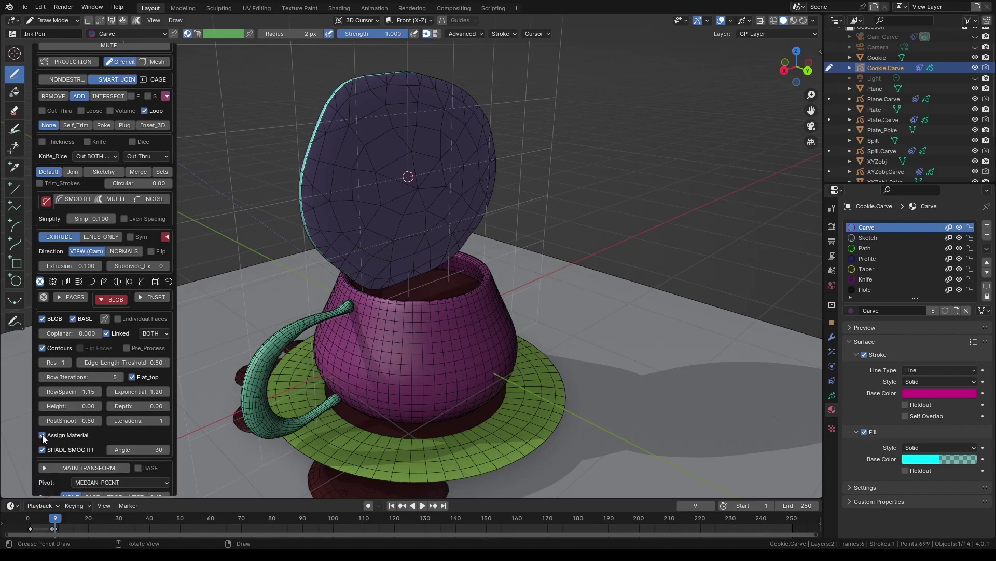
pyautogui.click(42, 435)
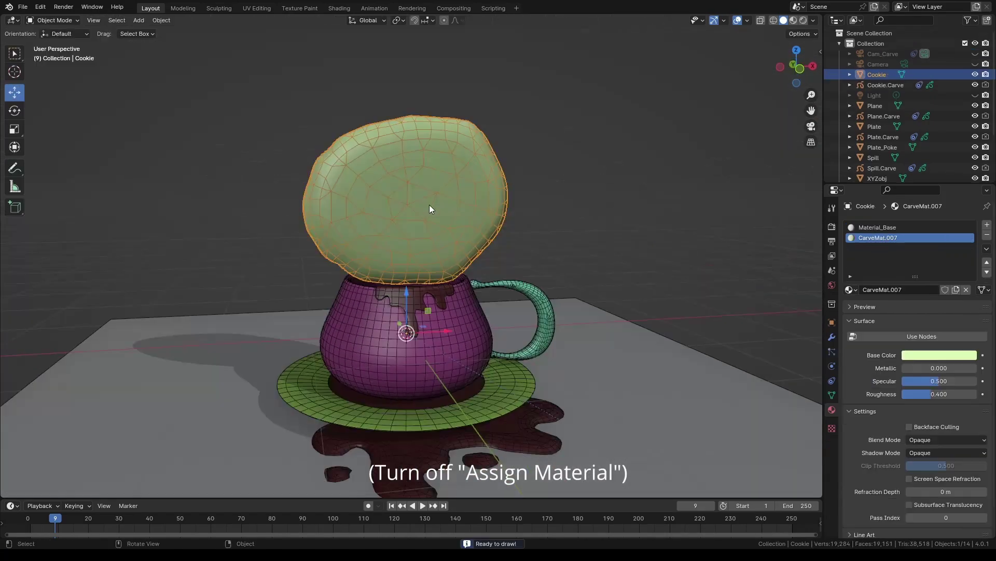
# Step: Subdivide the cookie at level 1
pyautogui.click(123, 185)
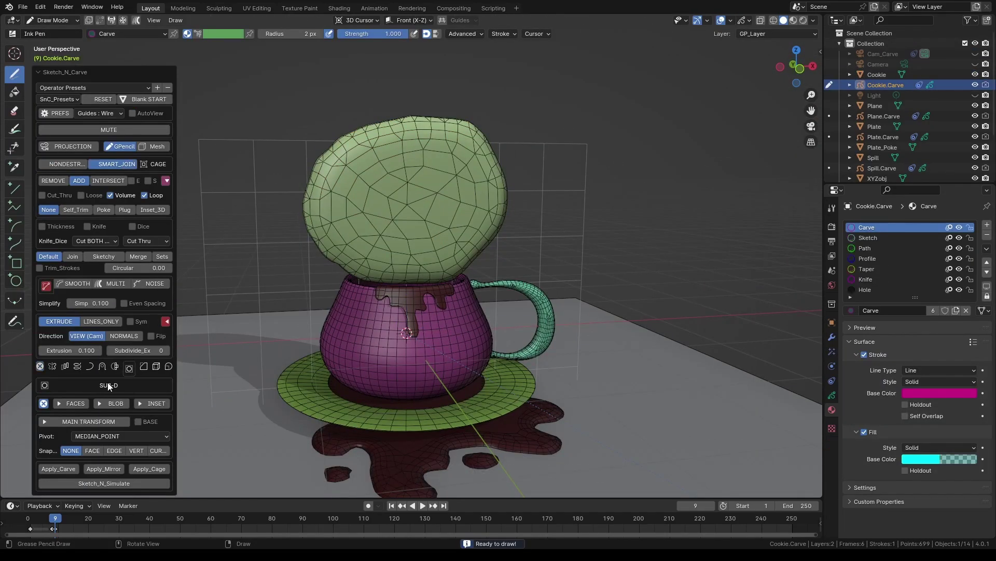
pyautogui.click(129, 387)
pyautogui.scroll(2, 394, 238)
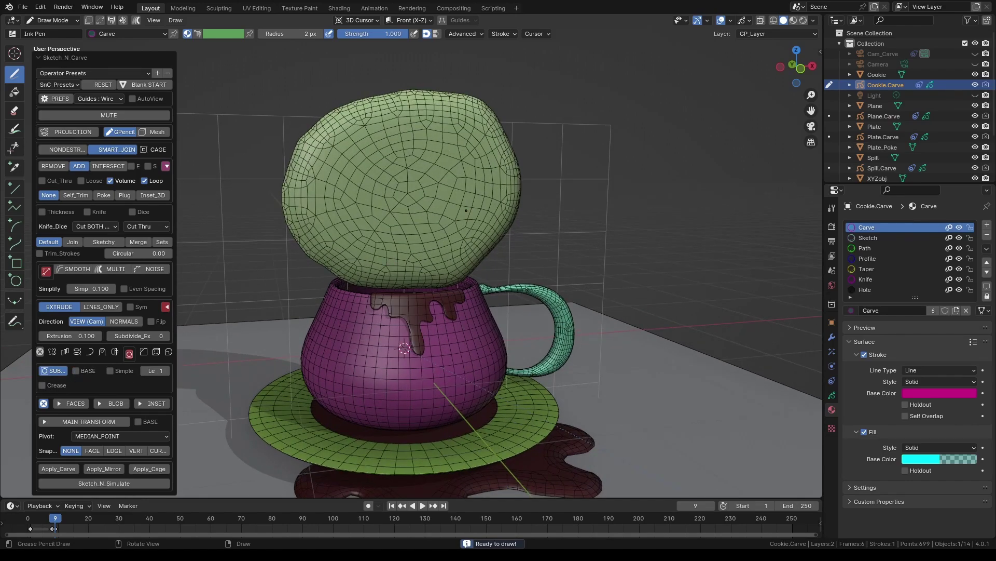
pyautogui.click(53, 371)
# Step: Hide the tabletop, saucer, saucer coffee, spill, cup, cup liquid and rim drips so only the cookie shows
pyautogui.moveTo(467, 234); pyautogui.dragTo(451, 231, button='middle')
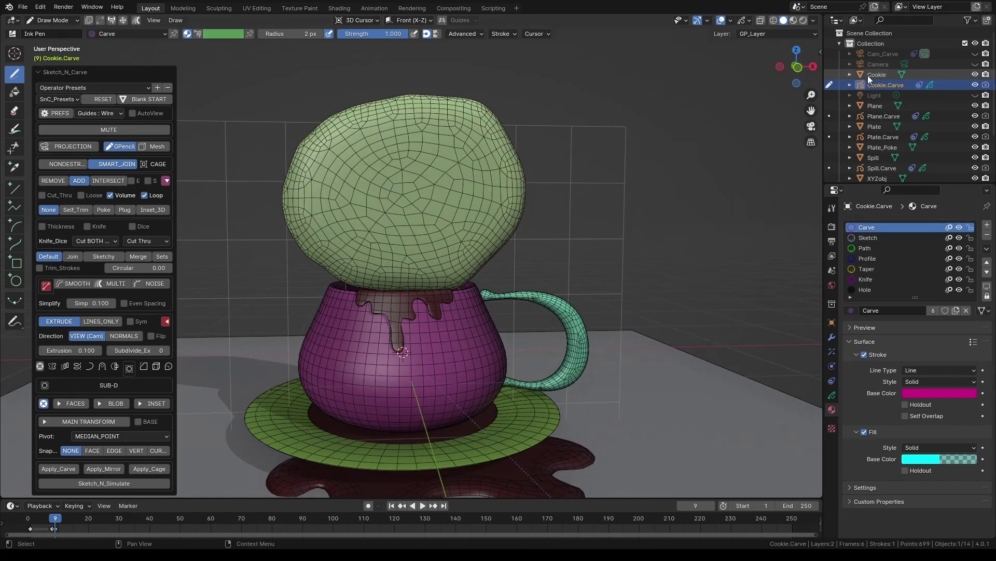
pyautogui.click(975, 106)
pyautogui.click(975, 126)
pyautogui.click(975, 147)
pyautogui.click(975, 157)
pyautogui.click(975, 178)
pyautogui.scroll(-2, 931, 152)
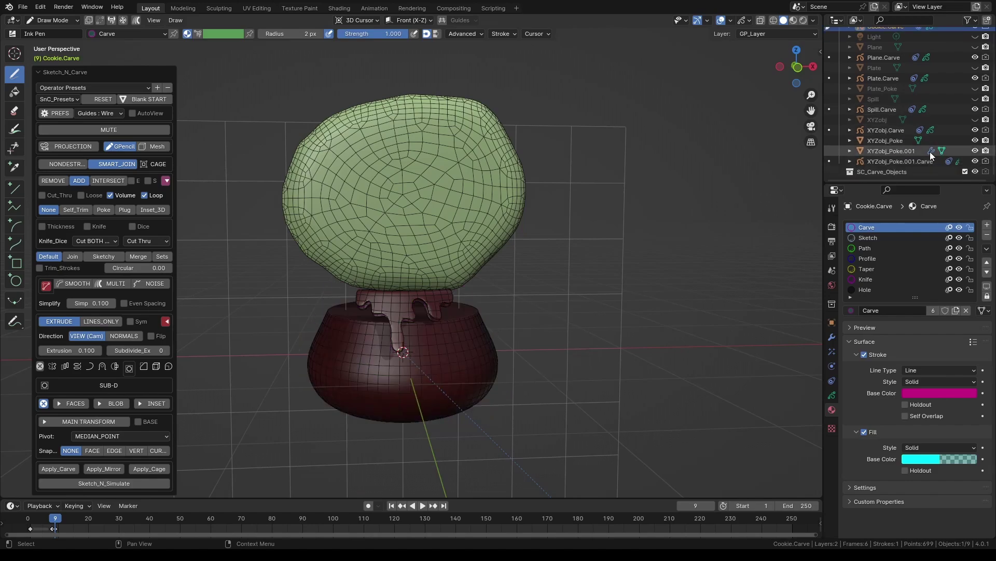
pyautogui.click(976, 140)
pyautogui.click(975, 150)
# Step: Try to draw a freehand spiral on the cookie's front and project it onto the surface
pyautogui.keyDown('shift'); pyautogui.moveTo(434, 174); pyautogui.dragTo(473, 195, button='middle'); pyautogui.keyUp('shift')
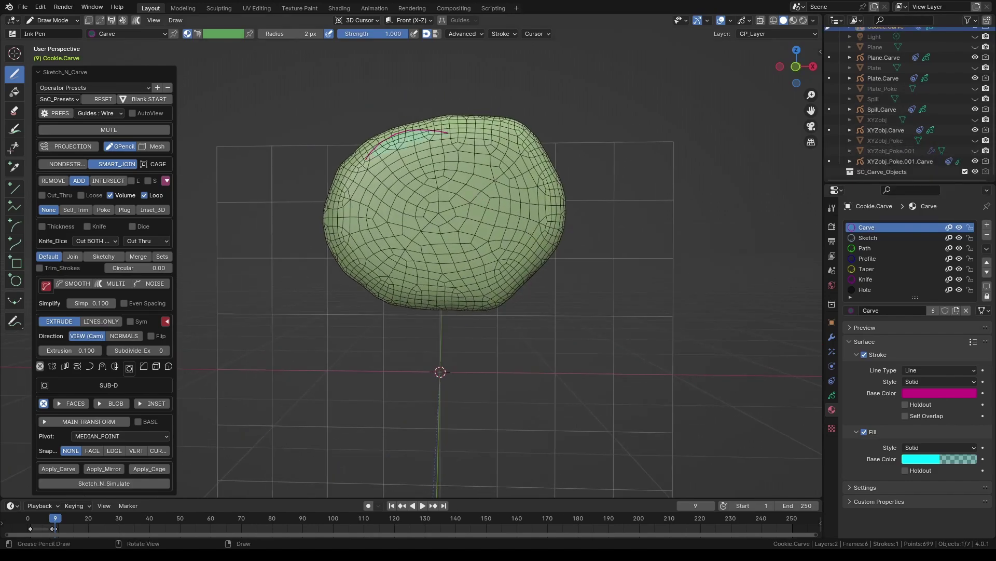
pyautogui.moveTo(447, 132)
pyautogui.mouseDown()
pyautogui.moveTo(387, 288)
pyautogui.moveTo(487, 240)
pyautogui.mouseUp()
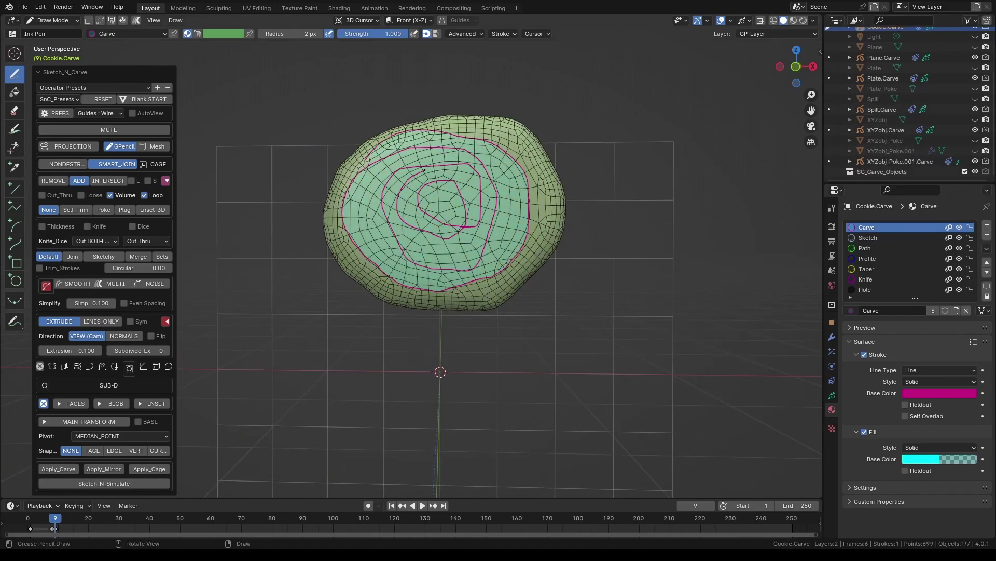
pyautogui.moveTo(425, 170); pyautogui.dragTo(429, 169)
pyautogui.moveTo(277, 209); pyautogui.dragTo(289, 212, button='middle')
pyautogui.click(55, 147)
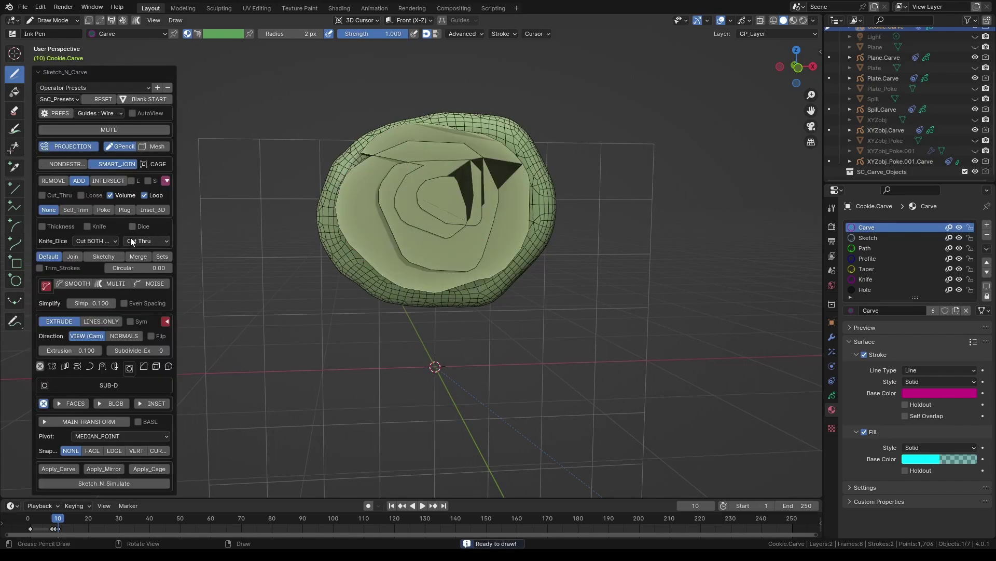
# Step: Switch the carve from sketched strokes to a mesh rock primitive with a size of 0.06
pyautogui.click(148, 148)
pyautogui.click(154, 203)
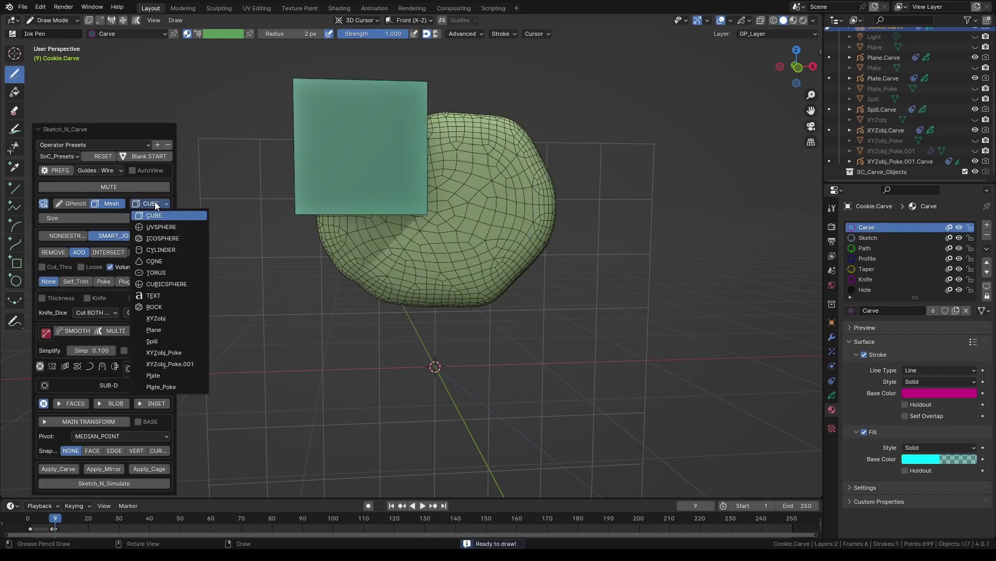
pyautogui.click(163, 304)
pyautogui.doubleClick(71, 217)
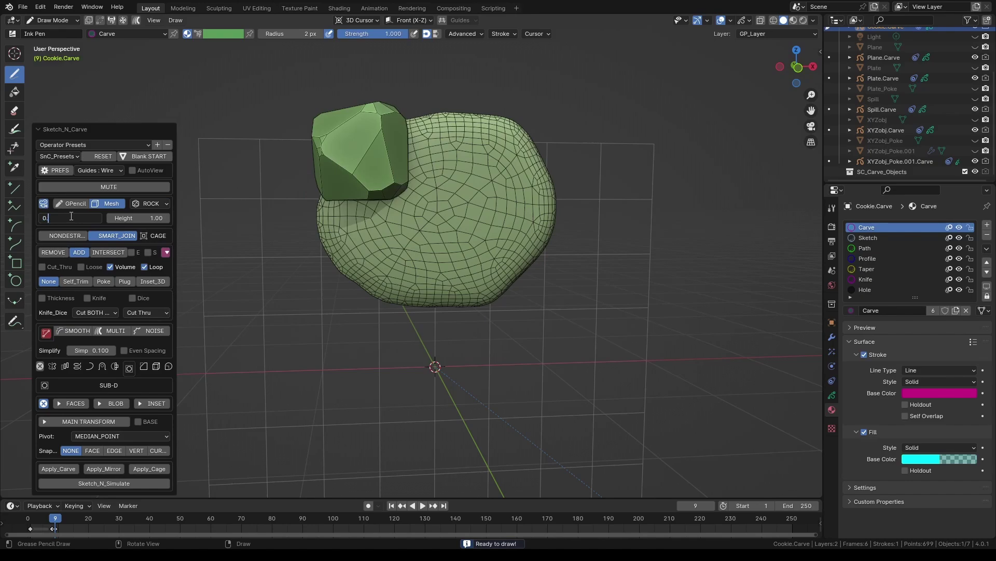
pyautogui.write('0.1')
pyautogui.press('Return')
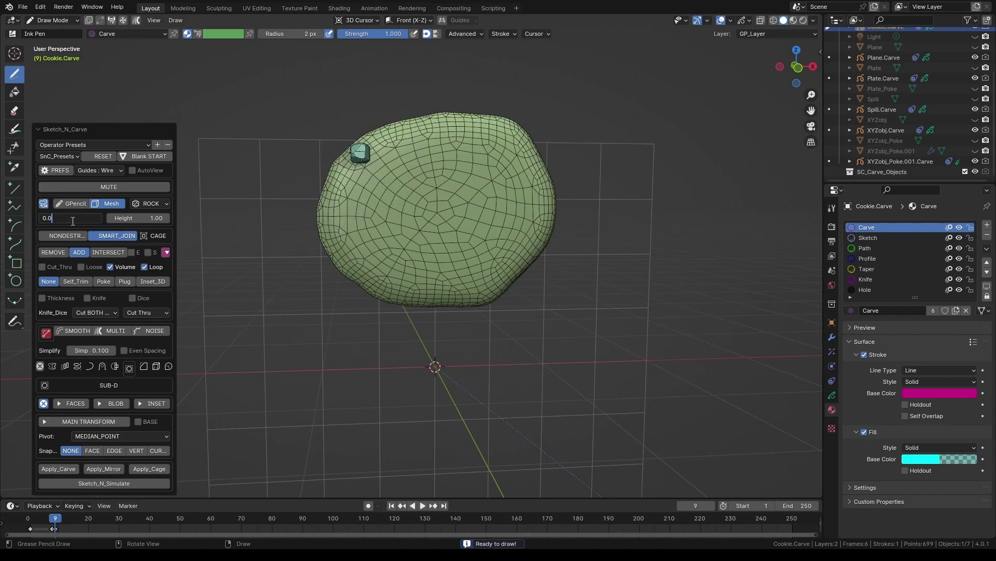
# Step: Apply the curve modifier to the rock and scatter 29 copies across the cookie's front
pyautogui.click(91, 366)
pyautogui.scroll(-4, 129, 385)
pyautogui.click(43, 335)
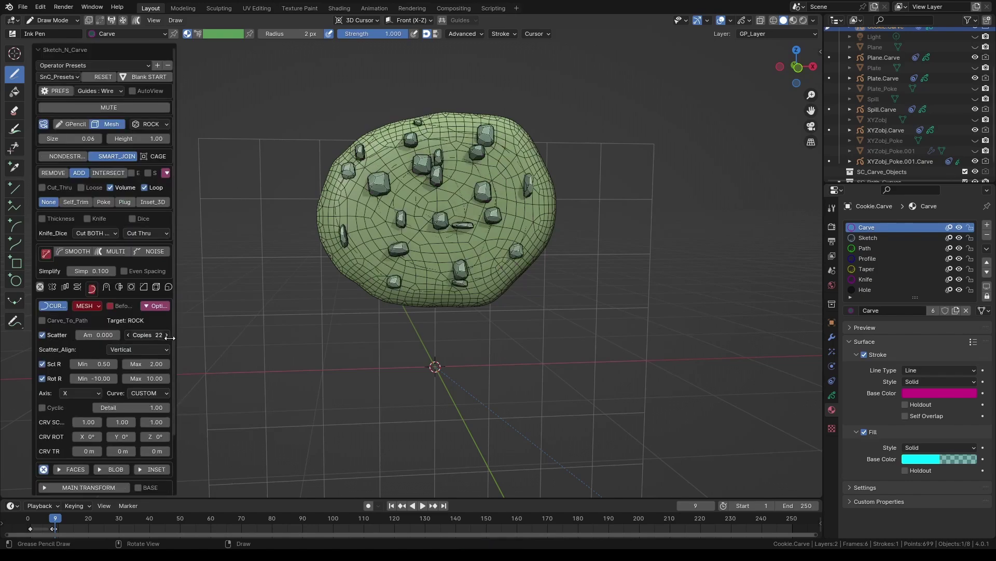
pyautogui.moveTo(170, 338); pyautogui.dragTo(200, 338)
# Step: Set the scattered rocks' height to 0.5
pyautogui.moveTo(272, 300); pyautogui.dragTo(353, 307, button='middle')
pyautogui.click(152, 140)
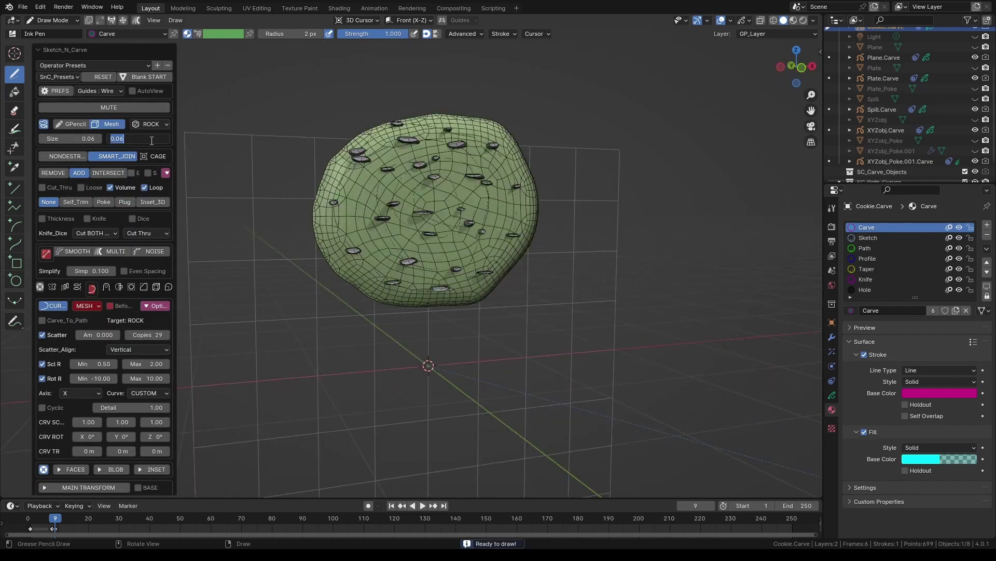
pyautogui.write('0.5')
pyautogui.press('Return')
# Step: Set the rock scatter amount to 0.024, the copies to 43 and the rock size to 0.04, and finish the carve
pyautogui.moveTo(398, 122); pyautogui.dragTo(405, 229, button='middle')
pyautogui.moveTo(102, 335); pyautogui.dragTo(108, 336)
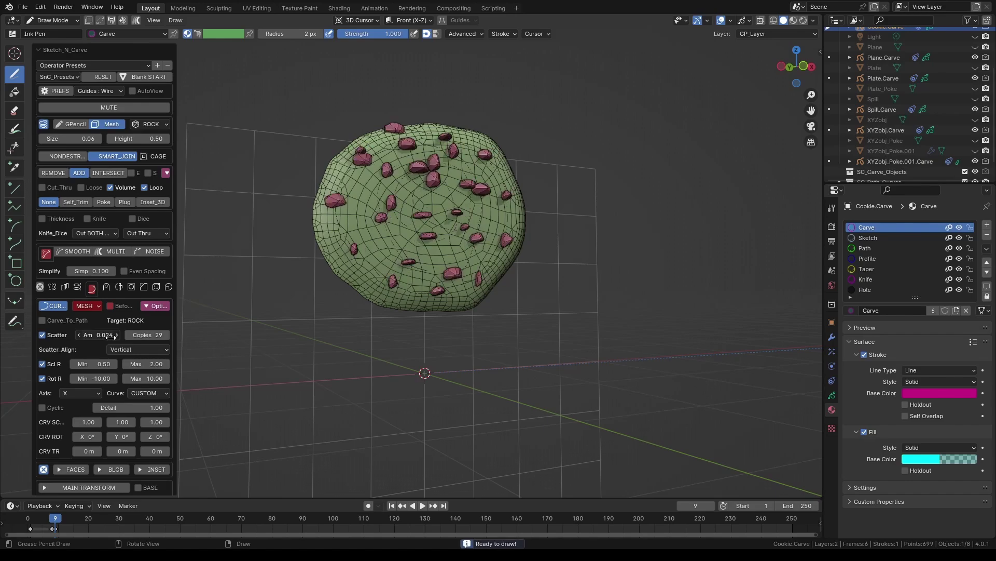
pyautogui.moveTo(158, 335); pyautogui.dragTo(176, 335)
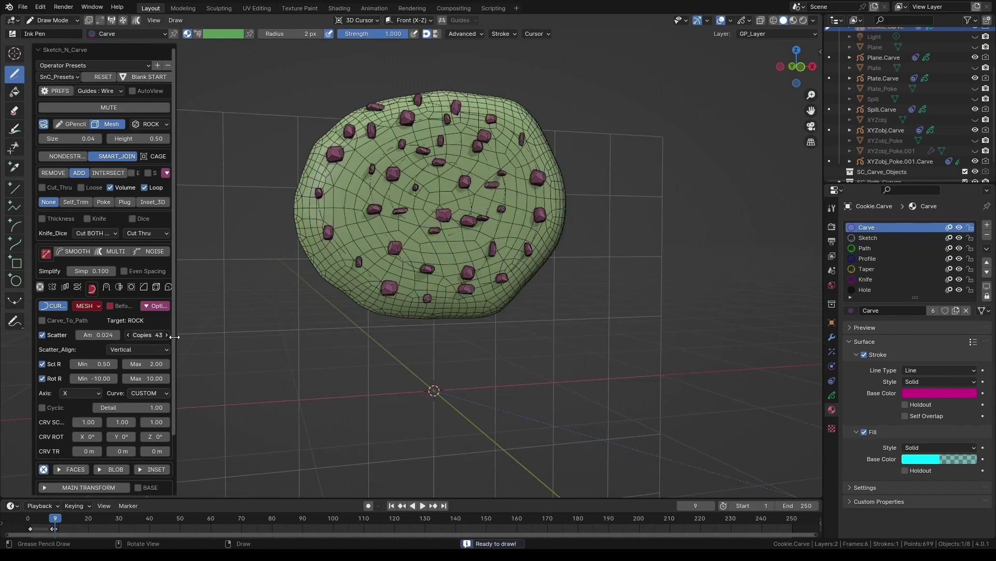
pyautogui.scroll(-1, 340, 310)
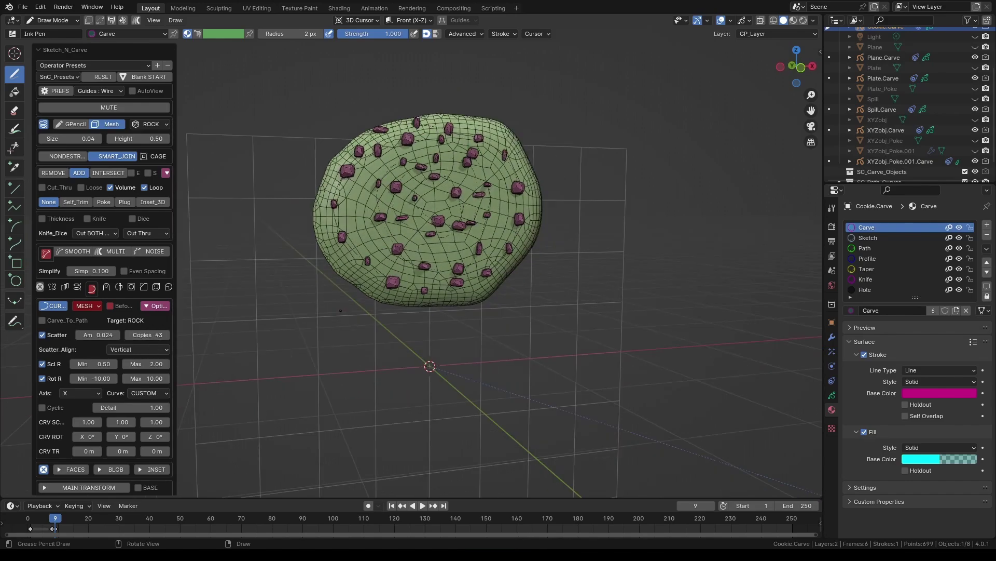
pyautogui.moveTo(341, 310); pyautogui.dragTo(331, 310, button='middle')
pyautogui.click(126, 153)
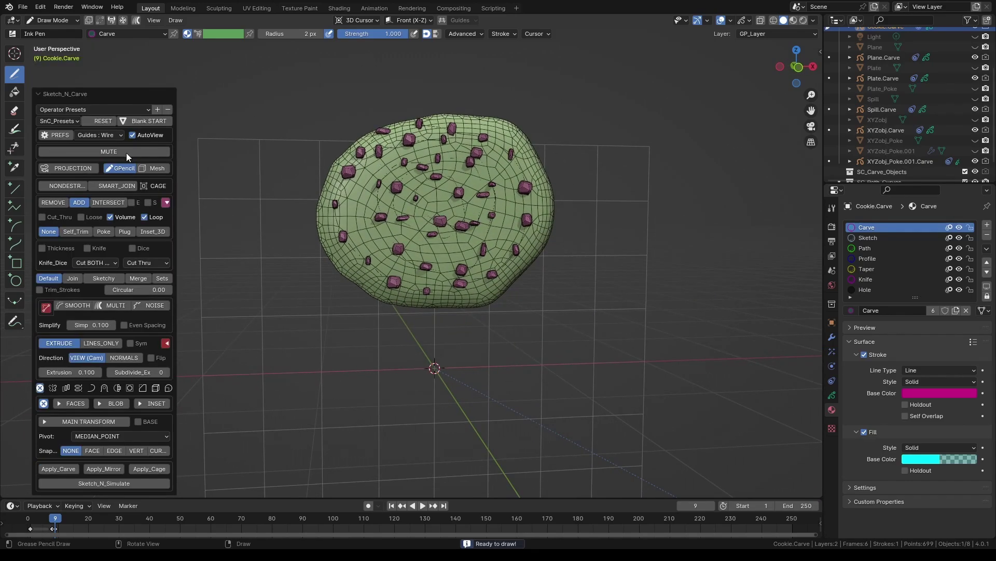
# Step: Put the cookie in Sculpt Mode and sculpt uneven dents around the middle of its front surface
pyautogui.keyDown('shift'); pyautogui.moveTo(495, 214); pyautogui.dragTo(487, 226, button='middle'); pyautogui.keyUp('shift')
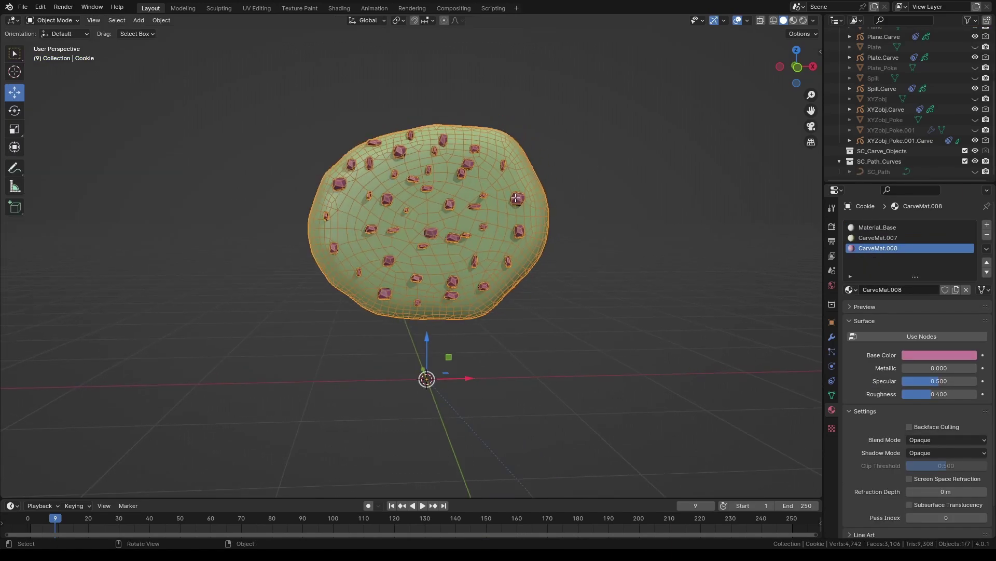
pyautogui.press('Tab')
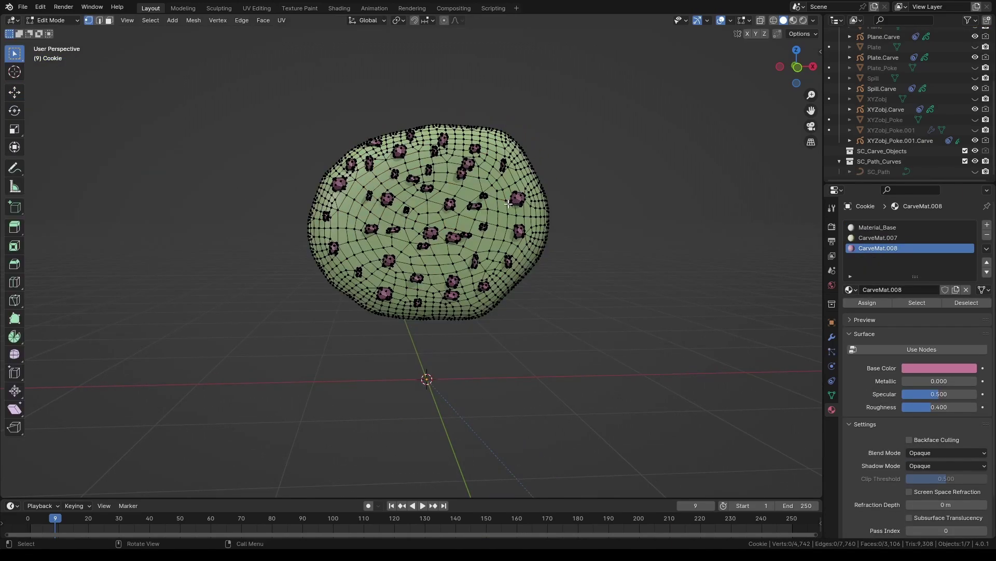
pyautogui.hotkey('ctrl', 'Tab')
pyautogui.moveTo(438, 163)
pyautogui.mouseDown()
pyautogui.moveTo(485, 199)
pyautogui.moveTo(350, 228)
pyautogui.moveTo(478, 213)
pyautogui.mouseUp()
pyautogui.moveTo(619, 111)
pyautogui.mouseDown(button='middle')
pyautogui.moveTo(377, 128)
pyautogui.moveTo(375, 266)
pyautogui.moveTo(284, 260)
pyautogui.moveTo(330, 249)
pyautogui.mouseUp(button='middle')
pyautogui.moveTo(151, 224); pyautogui.dragTo(193, 222, button='middle')
# Step: Roughen the cookie's front with the Crease brush and finish sculpting
pyautogui.click(14, 203)
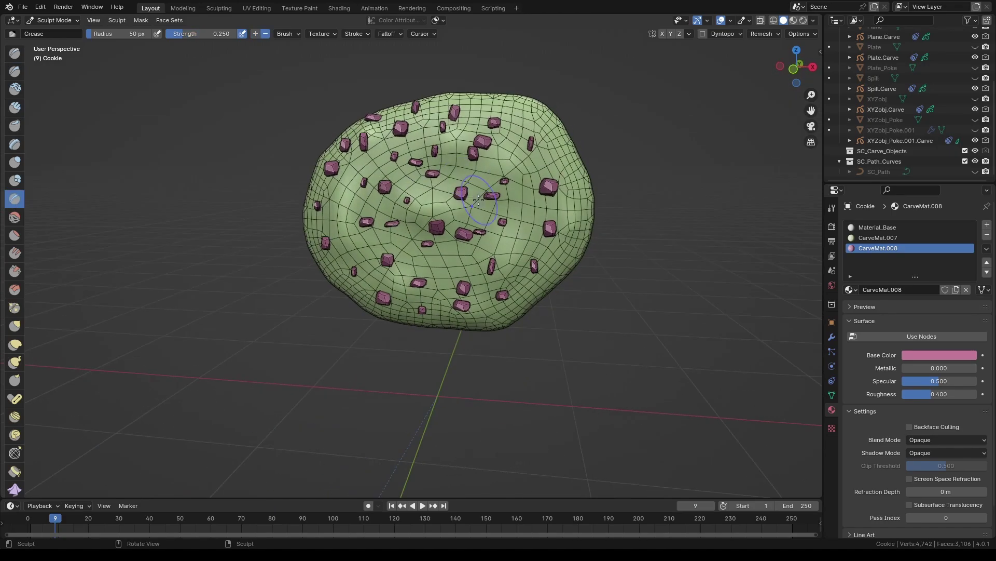
pyautogui.moveTo(421, 146); pyautogui.dragTo(550, 270, button='middle')
pyautogui.moveTo(508, 244)
pyautogui.mouseDown(button='middle')
pyautogui.moveTo(348, 297)
pyautogui.moveTo(477, 197)
pyautogui.moveTo(383, 180)
pyautogui.moveTo(428, 193)
pyautogui.moveTo(454, 250)
pyautogui.moveTo(524, 244)
pyautogui.moveTo(545, 270)
pyautogui.mouseUp(button='middle')
pyautogui.press('x')
pyautogui.press('Tab')
# Step: Replace the chips' material on the cookie with a single-user copy of CarveMat.002 and rename it Chocolate
pyautogui.click(493, 270)
pyautogui.click(898, 248)
pyautogui.click(853, 290)
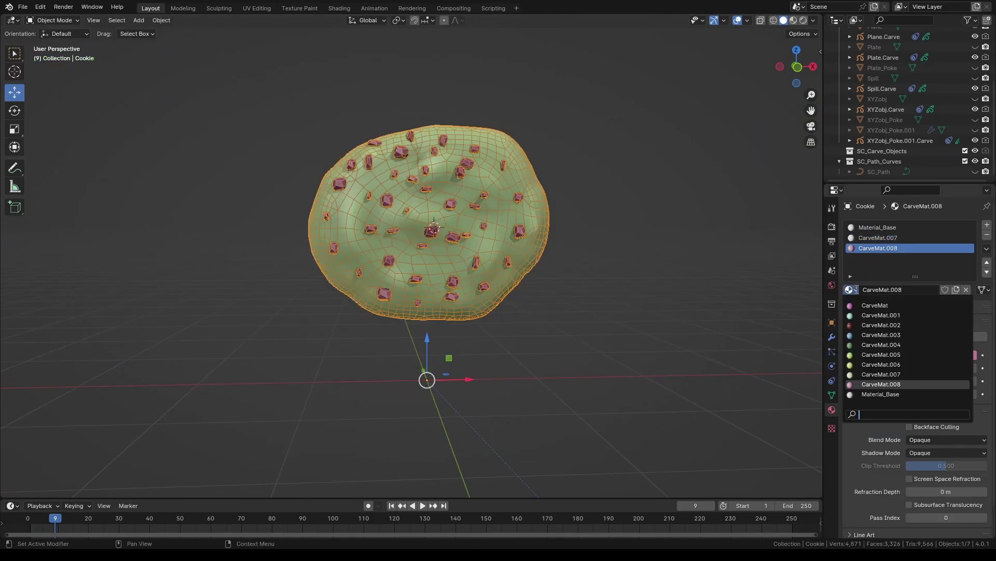
pyautogui.click(883, 327)
pyautogui.click(634, 262)
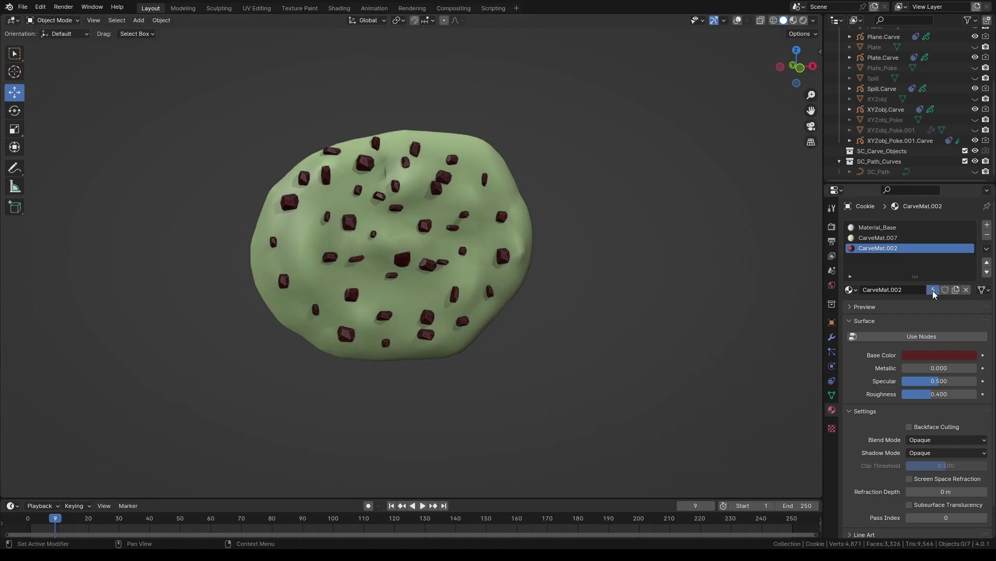
pyautogui.click(885, 289)
pyautogui.write('Ch')
# Step: Change the cookie dough material CarveMat.007 to a dark yellow base color with hue 0.139, saturation 0.892 and value 0.479
pyautogui.click(871, 237)
pyautogui.click(932, 358)
pyautogui.moveTo(898, 243); pyautogui.dragTo(891, 258)
pyautogui.moveTo(976, 192); pyautogui.dragTo(969, 219)
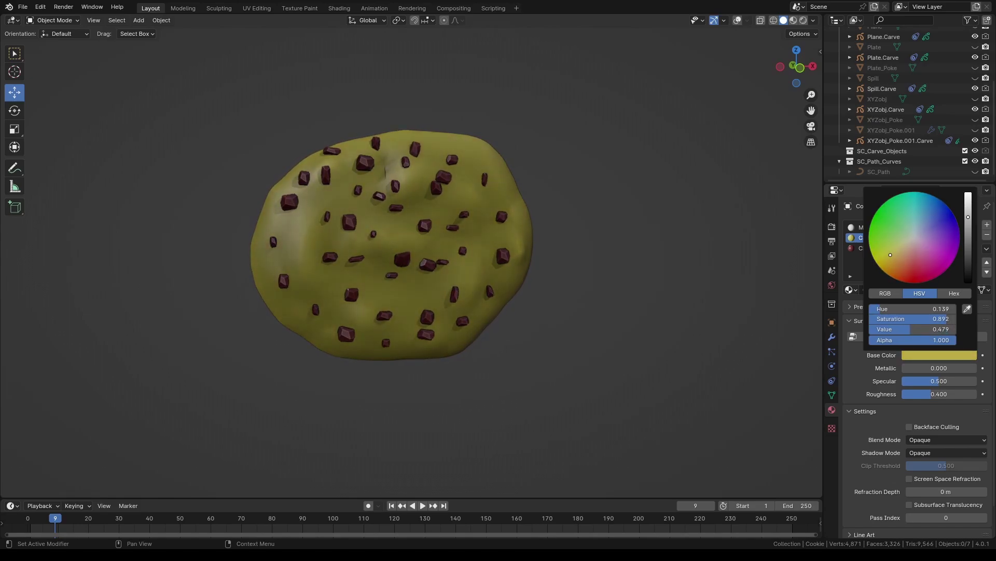
# Step: Unhide the cup, its liquid and drips, the saucer, the saucer coffee, the spill and the tabletop
pyautogui.moveTo(618, 283)
pyautogui.mouseDown(button='middle')
pyautogui.moveTo(514, 290)
pyautogui.moveTo(613, 286)
pyautogui.mouseUp(button='middle')
pyautogui.scroll(-1, 612, 286)
pyautogui.click(976, 119)
pyautogui.click(976, 131)
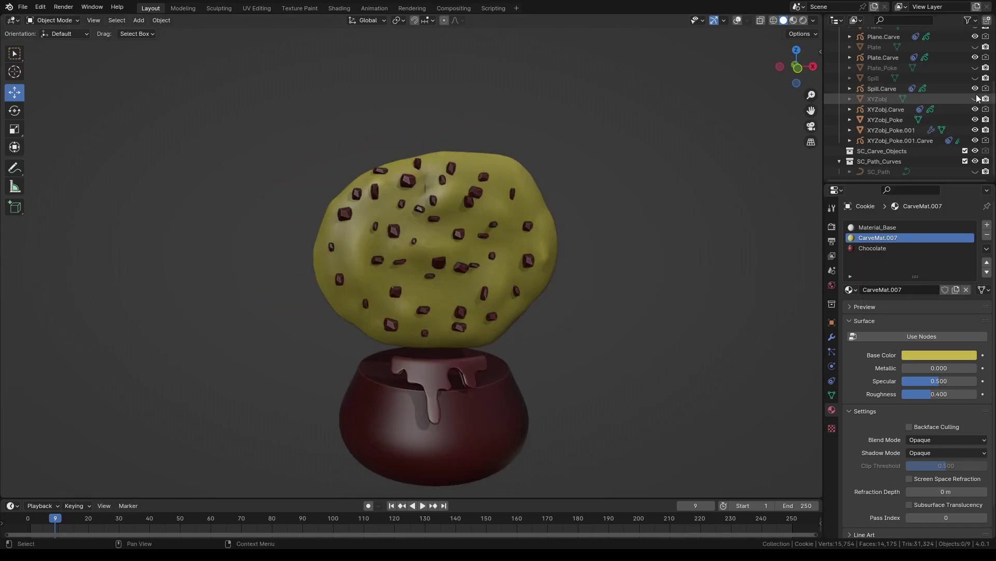
pyautogui.click(975, 99)
pyautogui.click(976, 78)
pyautogui.click(975, 68)
pyautogui.click(975, 47)
pyautogui.scroll(2, 972, 62)
pyautogui.click(975, 68)
pyautogui.scroll(1, 955, 68)
pyautogui.scroll(-2, 596, 185)
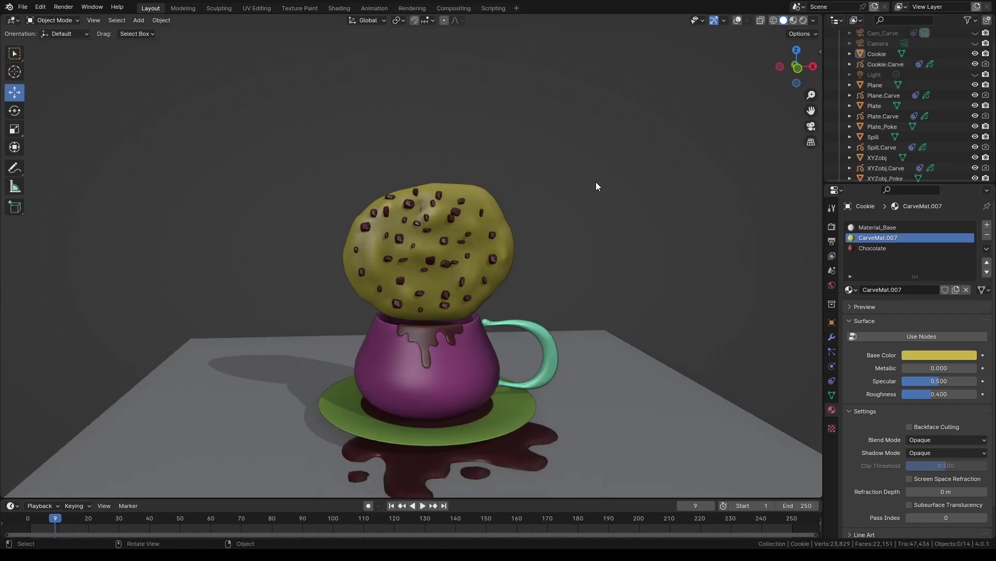
# Step: Select the cookie and set its origin to the centre of its geometry
pyautogui.moveTo(596, 184); pyautogui.dragTo(586, 184, button='middle')
pyautogui.keyDown('shift'); pyautogui.moveTo(460, 252); pyautogui.dragTo(455, 197, button='middle'); pyautogui.keyUp('shift')
pyautogui.click(455, 198)
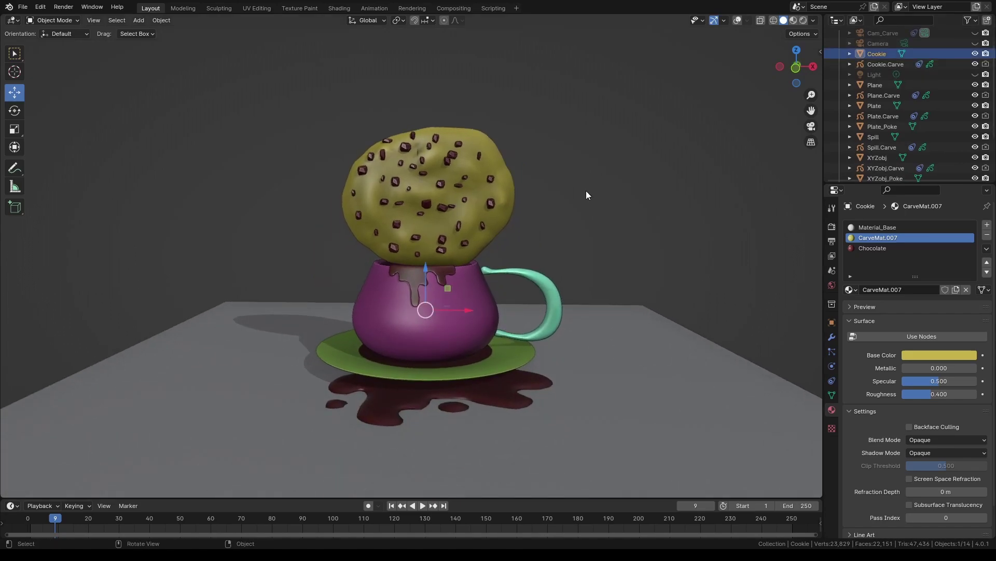
pyautogui.click(166, 24)
pyautogui.click(594, 222)
pyautogui.moveTo(594, 222); pyautogui.dragTo(446, 209, button='middle')
# Step: Scale the cookie down uniformly to about 0.77 and apply the scale
pyautogui.click(446, 209)
pyautogui.press('s')
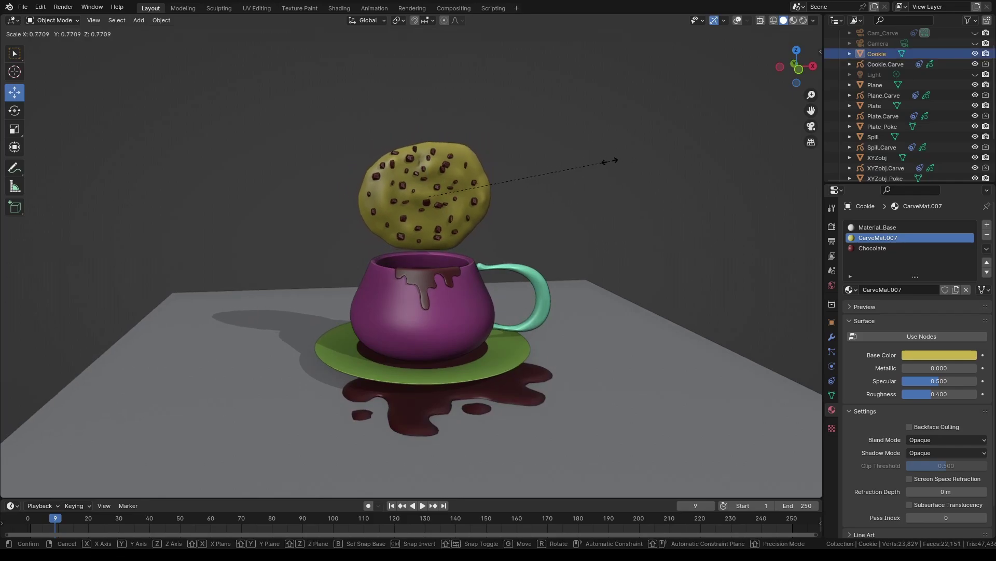
pyautogui.click(575, 176)
pyautogui.hotkey('ctrl', 'a')
pyautogui.click(569, 205)
pyautogui.click(569, 207)
pyautogui.moveTo(569, 207); pyautogui.dragTo(578, 211, button='middle')
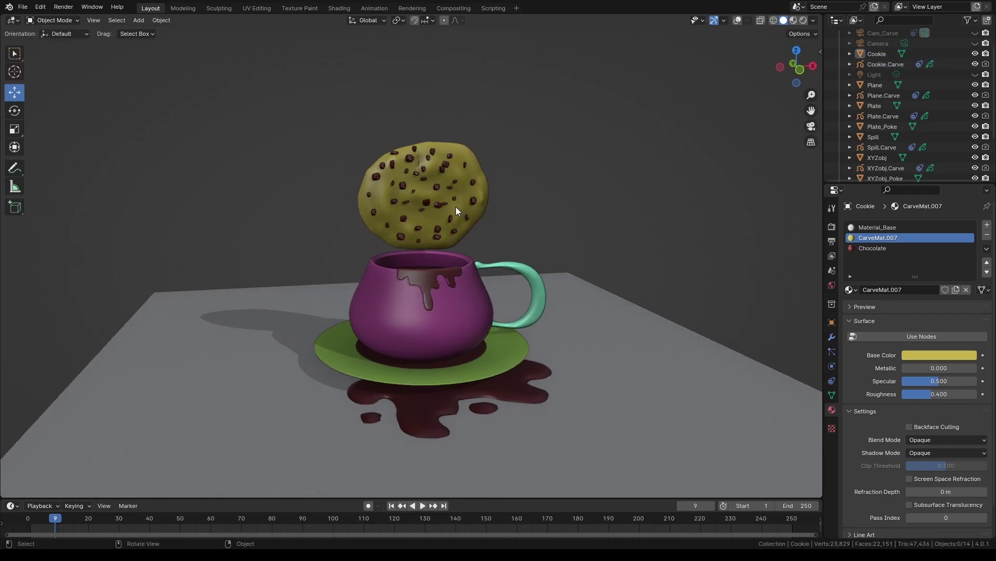
# Step: Set the tabletop material's base color to teal
pyautogui.click(630, 324)
pyautogui.click(939, 334)
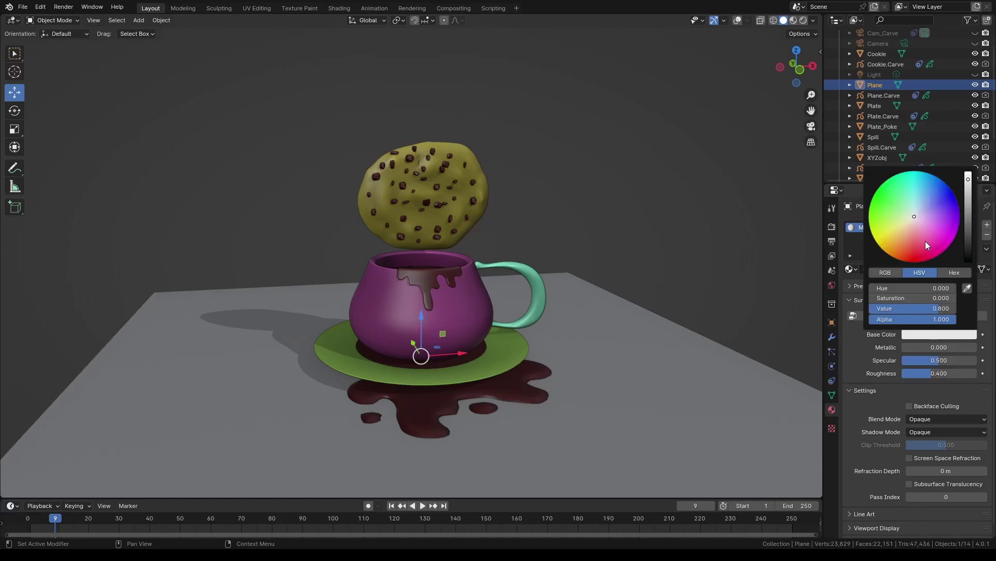
pyautogui.click(893, 191)
# Step: Remove the cup's unused material slots and assign the purple CarveMat material to its handle
pyautogui.click(509, 264)
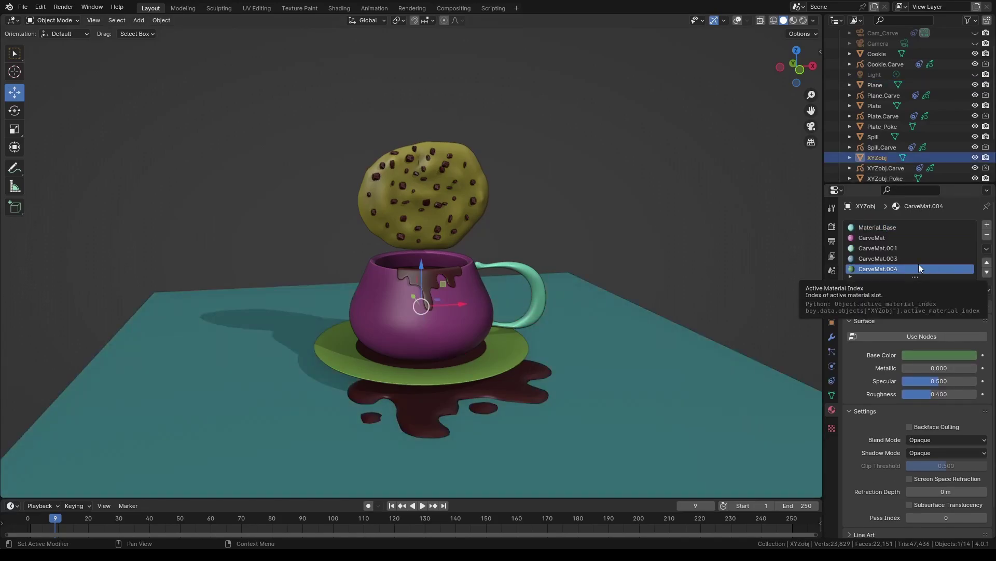
pyautogui.click(987, 248)
pyautogui.click(943, 288)
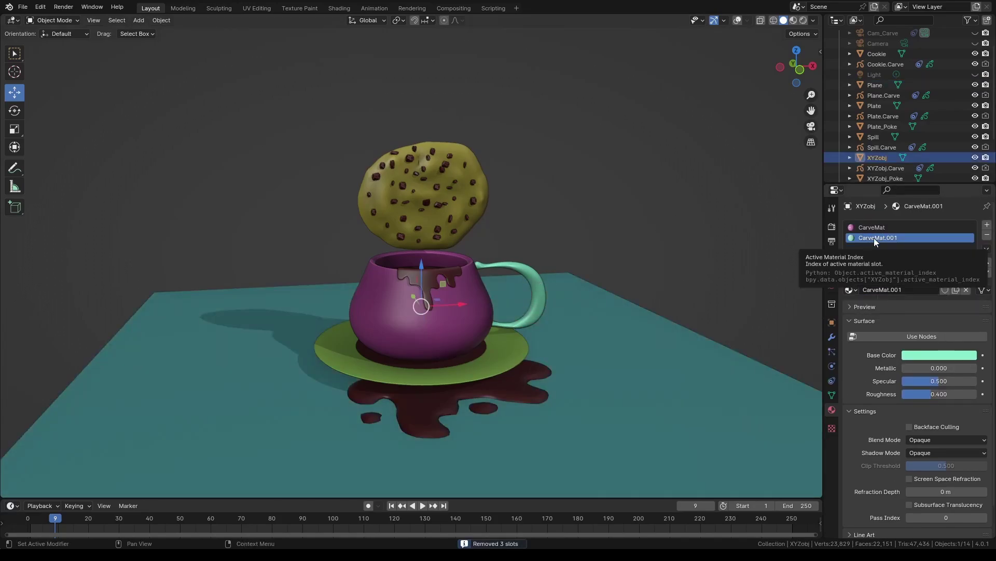
pyautogui.press('Tab')
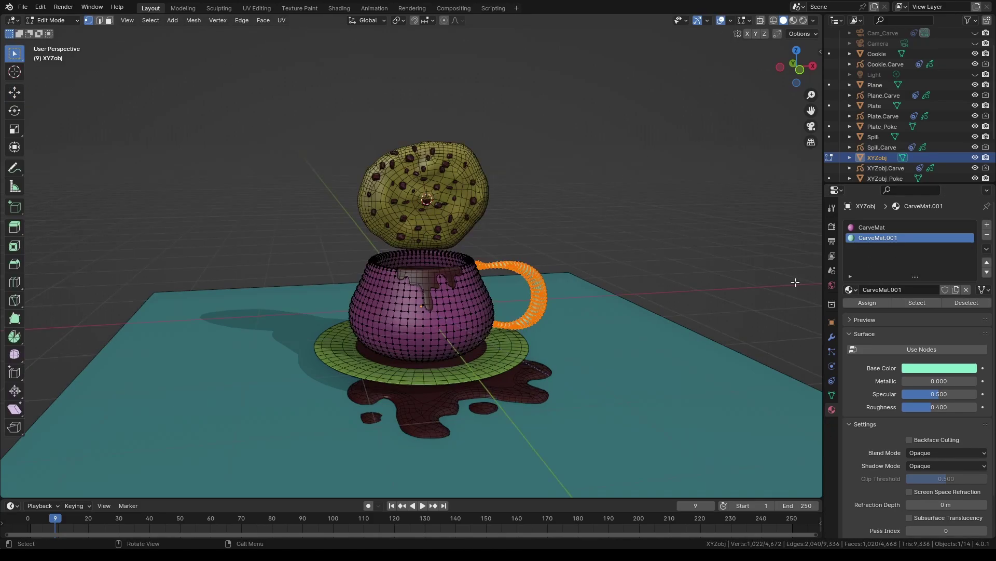
pyautogui.click(872, 227)
pyautogui.click(877, 302)
pyautogui.press('Tab')
pyautogui.click(567, 254)
# Step: Remove the saucer's unused material slots and replace its green material with CarveMat
pyautogui.moveTo(567, 253); pyautogui.dragTo(515, 363, button='middle')
pyautogui.click(516, 363)
pyautogui.click(987, 249)
pyautogui.click(925, 292)
pyautogui.press('Tab')
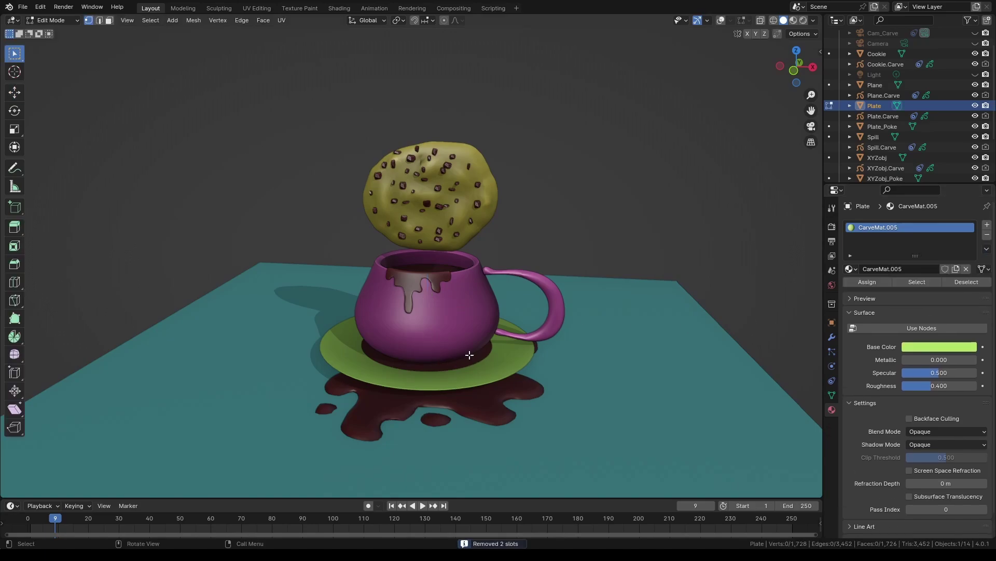
pyautogui.click(850, 269)
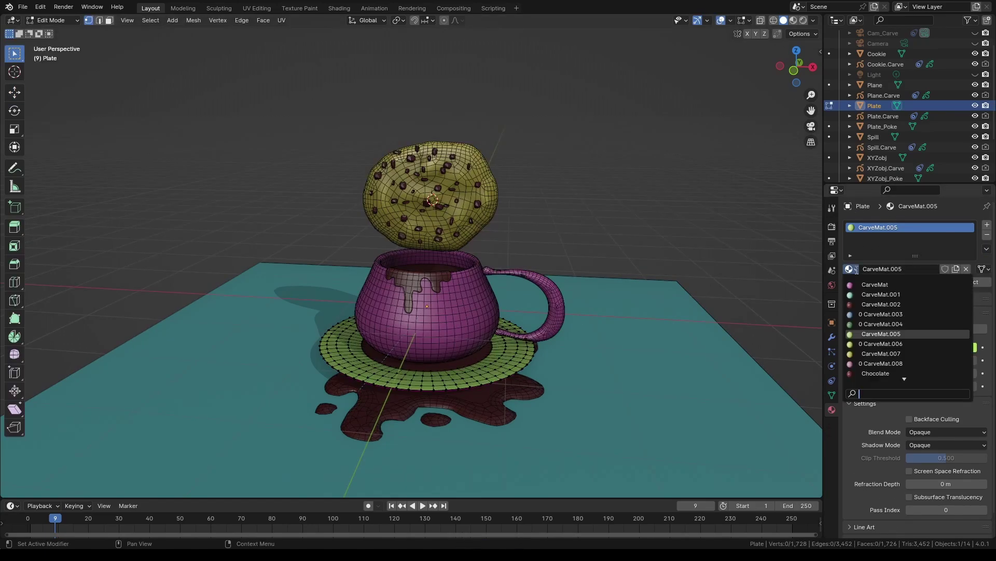
pyautogui.click(872, 285)
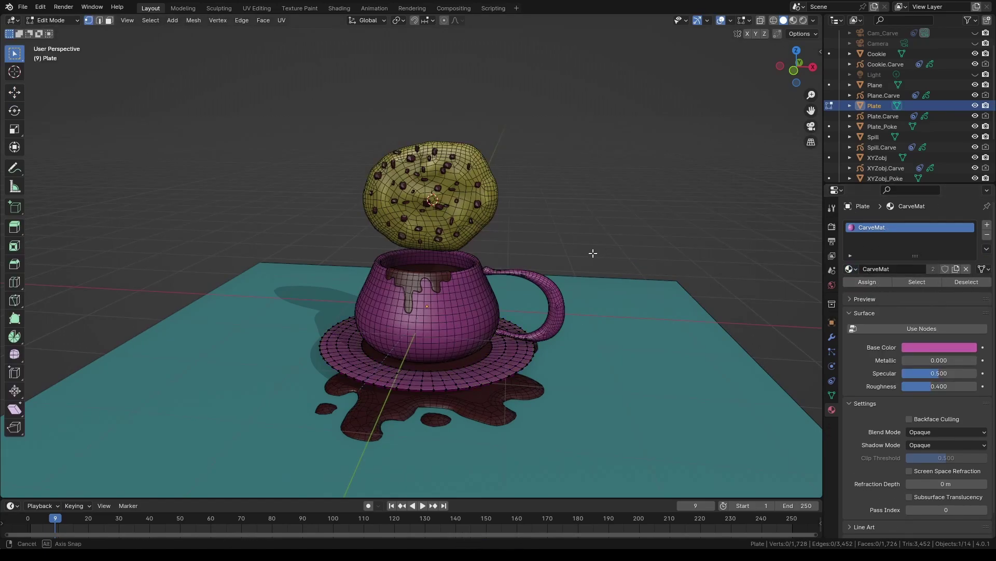
pyautogui.moveTo(582, 244); pyautogui.dragTo(642, 162, button='middle')
pyautogui.press('Tab')
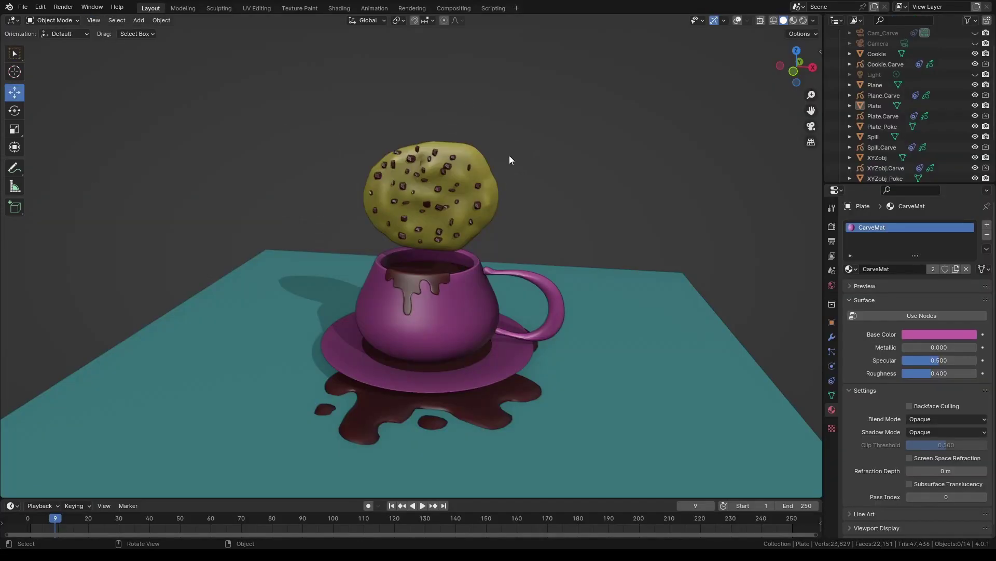
# Step: Hide all the scene's mesh objects and move the 3D cursor to the world origin
pyautogui.moveTo(491, 102); pyautogui.dragTo(350, 445)
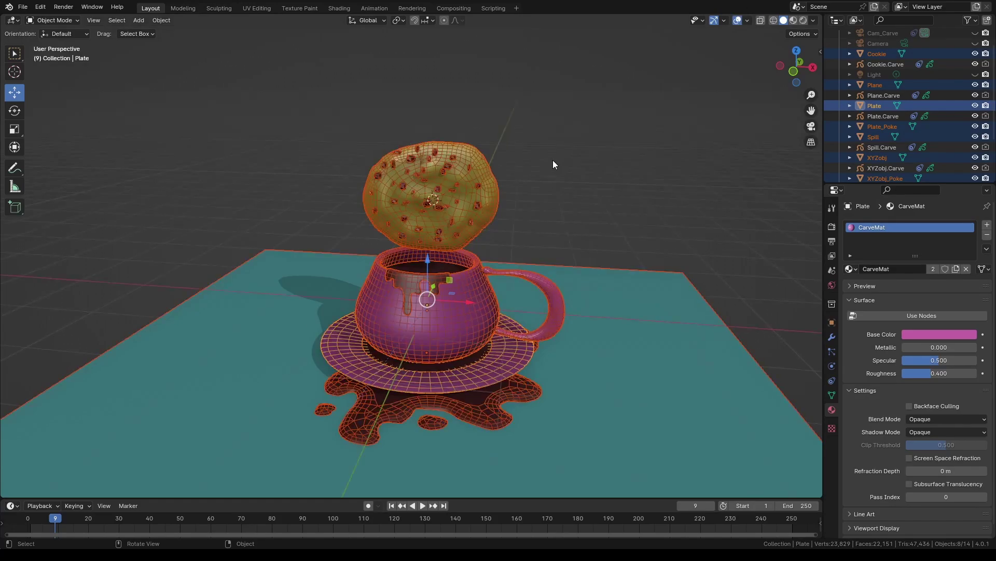
pyautogui.press('h')
pyautogui.hotkey('shift', 's')
pyautogui.click(503, 121)
# Step: Start Sketch_N_Carve with a new blank object named Spoon
pyautogui.hotkey('alt', 'c')
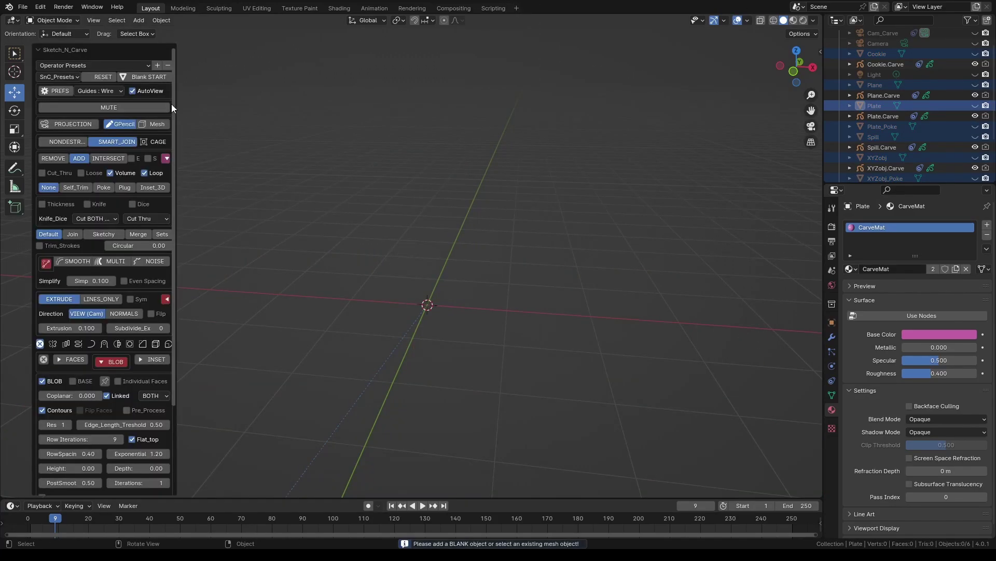
pyautogui.click(142, 122)
pyautogui.click(158, 139)
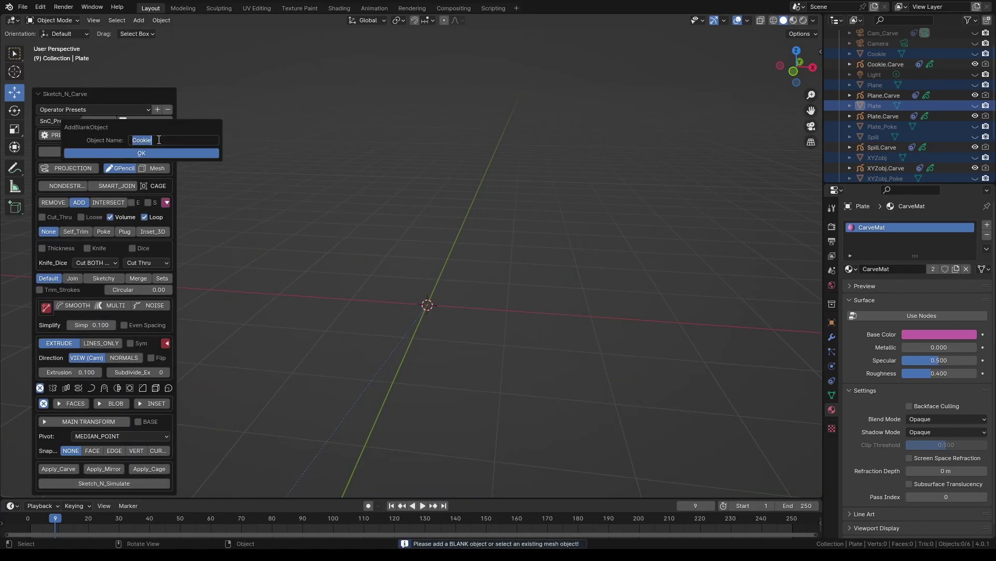
pyautogui.write('Spoon')
pyautogui.press('Return')
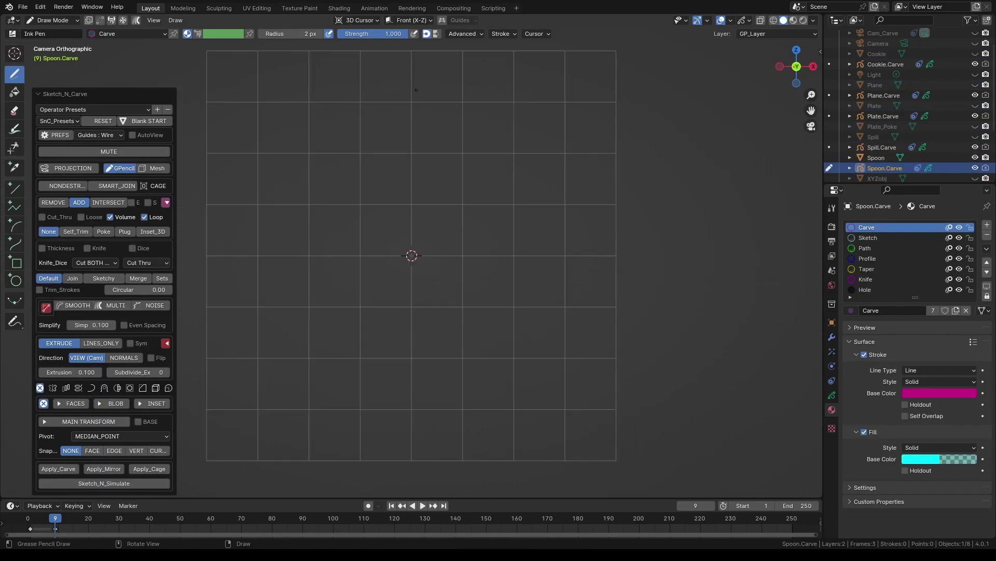
# Step: Draw the left half of a spoon silhouette along the vertical center line and refine its outline with the Smooth and Pinch sculpt brushes
pyautogui.moveTo(405, 261)
pyautogui.mouseDown()
pyautogui.moveTo(394, 359)
pyautogui.moveTo(415, 91)
pyautogui.mouseUp()
pyautogui.hotkey('ctrl', 'Tab')
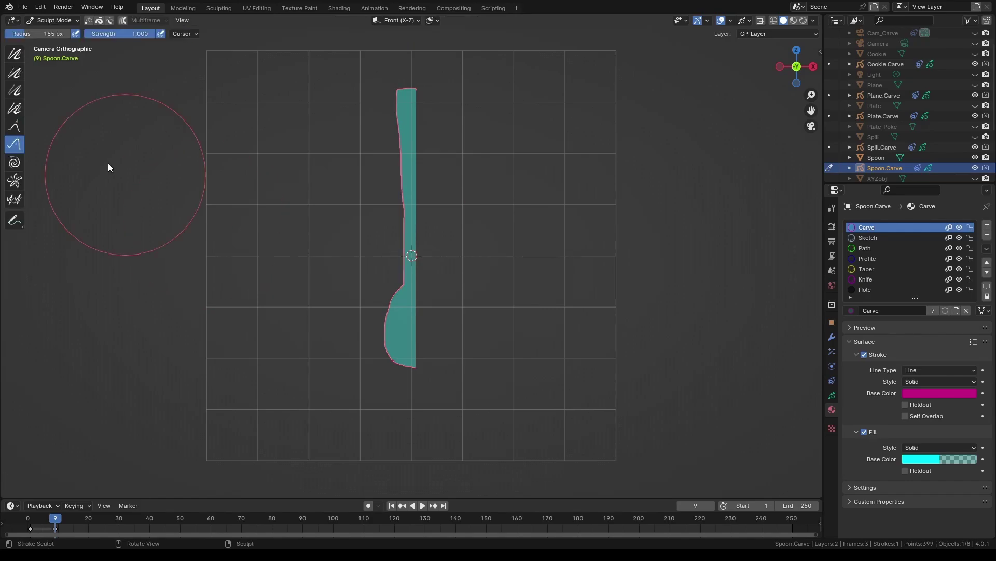
pyautogui.click(15, 53)
pyautogui.moveTo(391, 149); pyautogui.dragTo(392, 151)
pyautogui.scroll(3, 421, 364)
pyautogui.moveTo(385, 379); pyautogui.dragTo(375, 364)
pyautogui.scroll(-1, 395, 208)
pyautogui.moveTo(400, 133); pyautogui.dragTo(418, 160)
pyautogui.keyDown('shift'); pyautogui.moveTo(418, 160); pyautogui.dragTo(420, 263, button='middle'); pyautogui.keyUp('shift')
pyautogui.moveTo(392, 165); pyautogui.dragTo(398, 171)
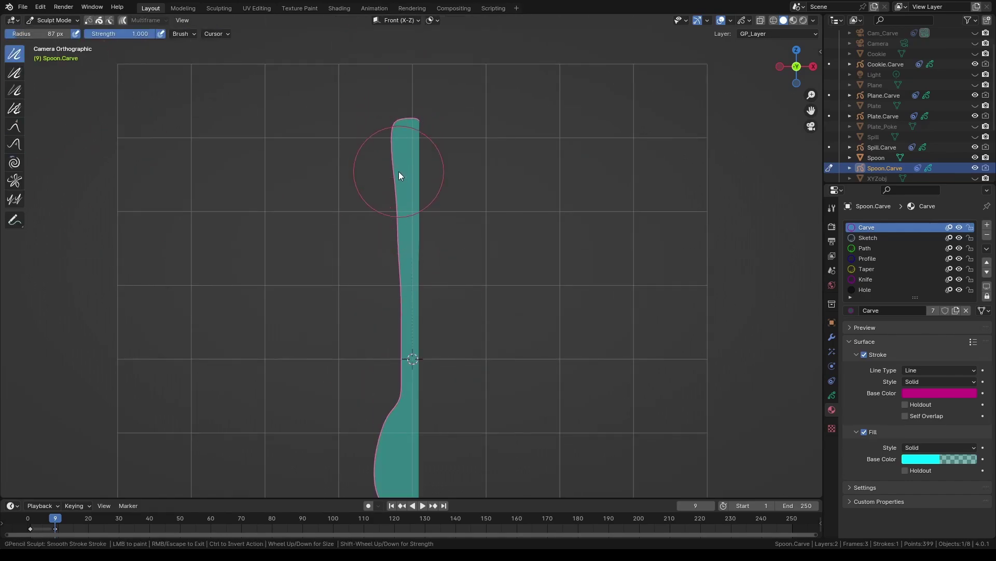
pyautogui.keyDown('shift'); pyautogui.scroll(-4, 398, 208); pyautogui.keyUp('shift')
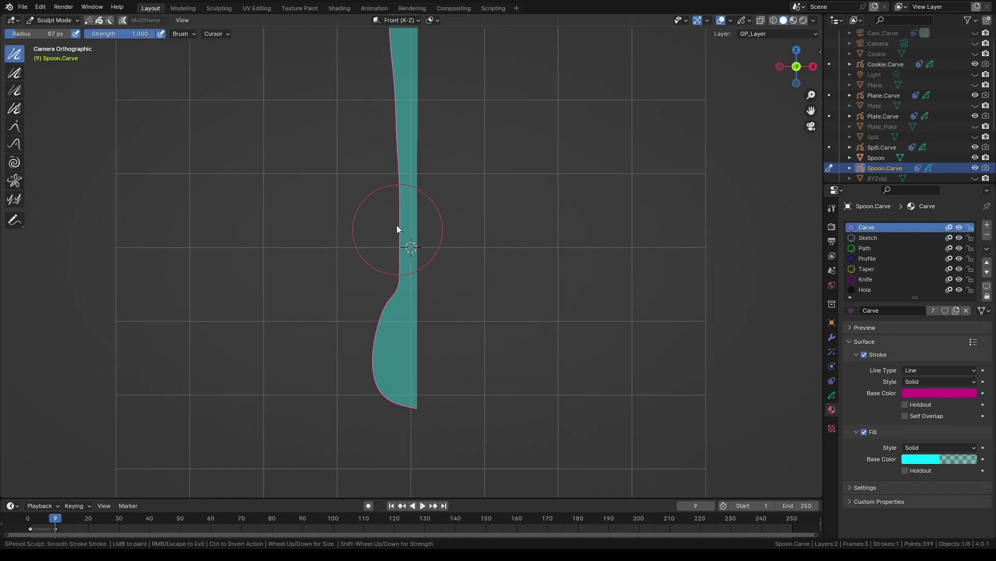
pyautogui.click(15, 181)
pyautogui.scroll(-2, 311, 218)
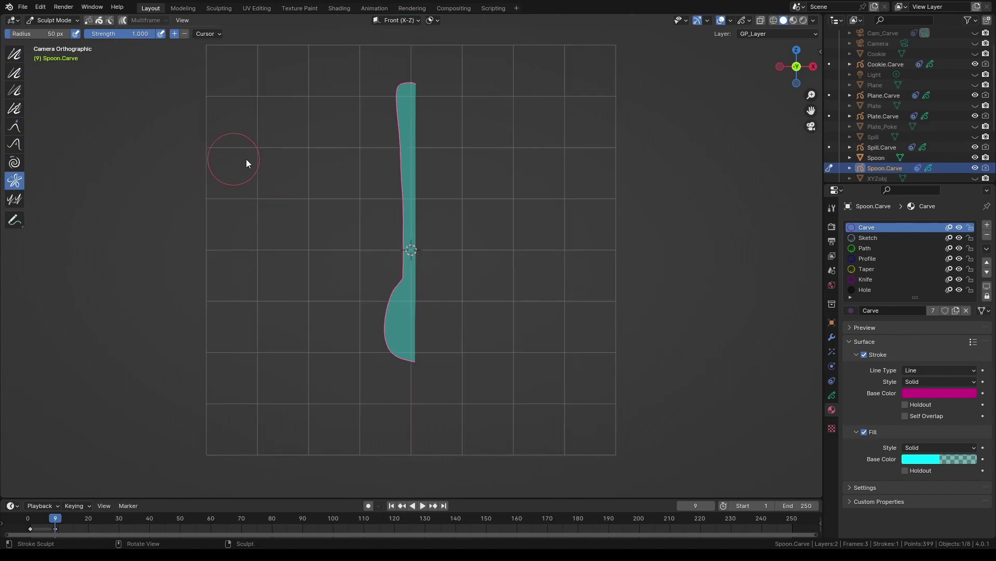
pyautogui.keyDown('shift'); pyautogui.scroll(1, 182, 146); pyautogui.keyUp('shift')
# Step: Carve the half-spoon stroke as a flat shape with Simplify 0.02, Even Spacing enabled and Extrusion 0
pyautogui.hotkey('ctrl', 'Tab')
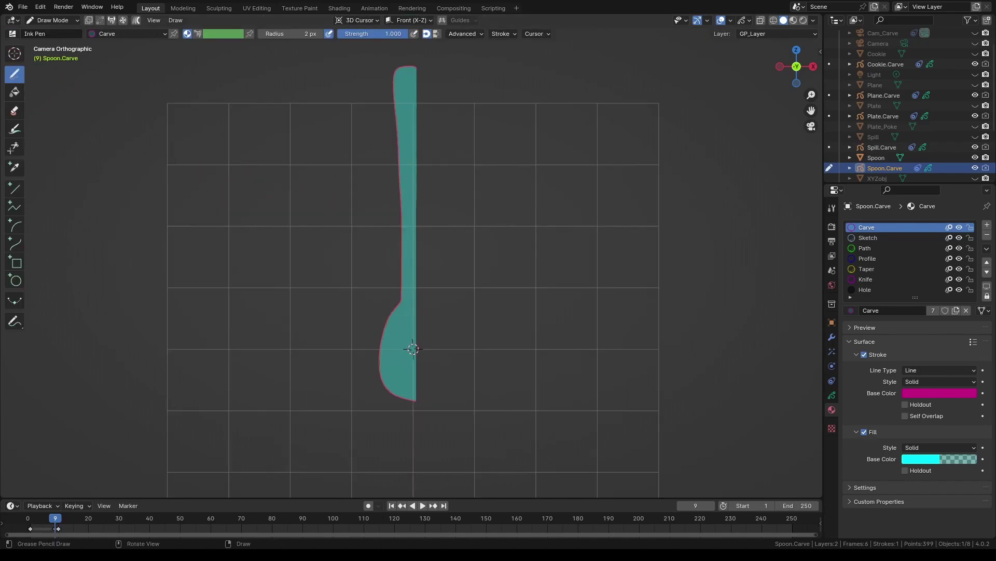
pyautogui.click(84, 326)
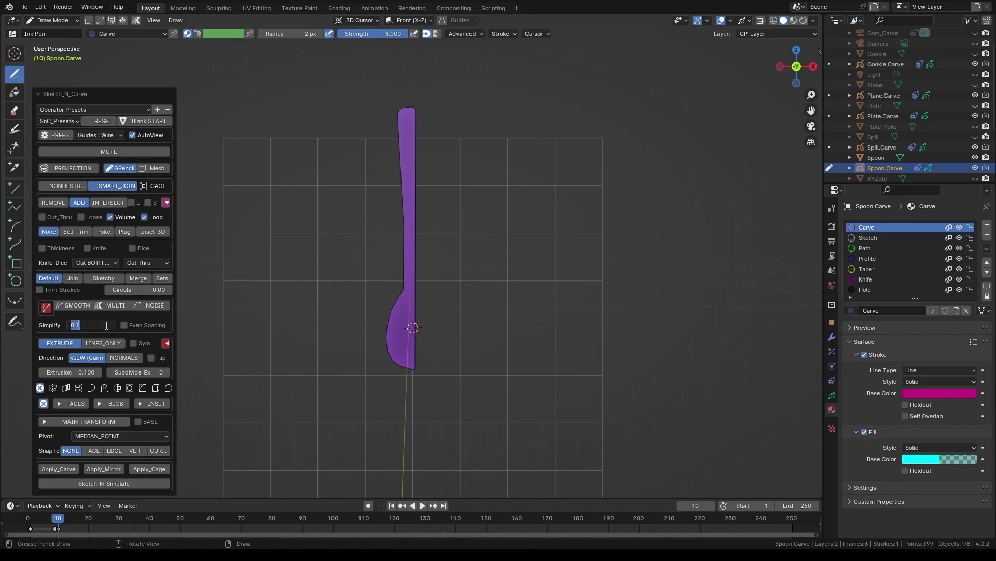
pyautogui.write('0.02')
pyautogui.click(124, 324)
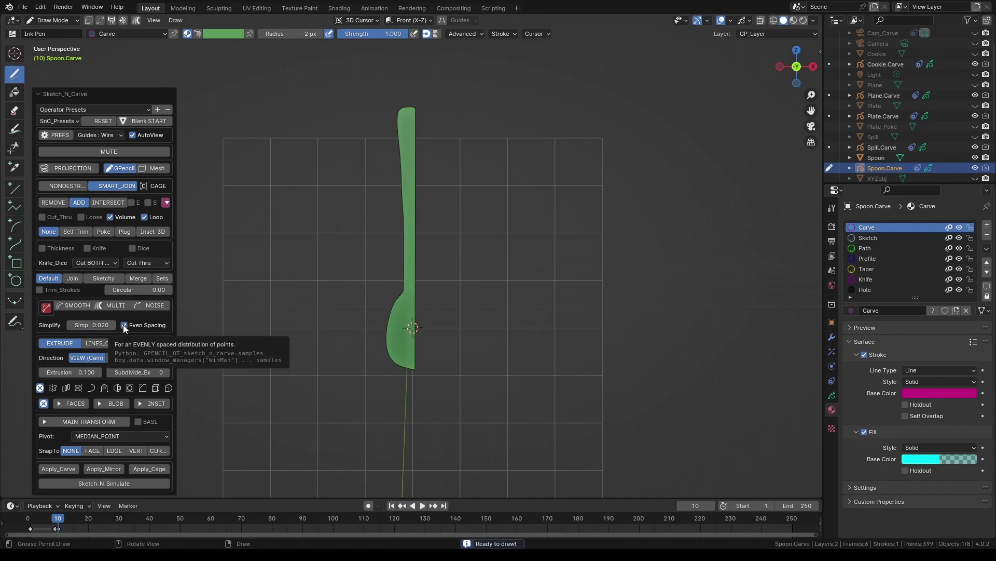
pyautogui.moveTo(92, 373); pyautogui.dragTo(86, 373)
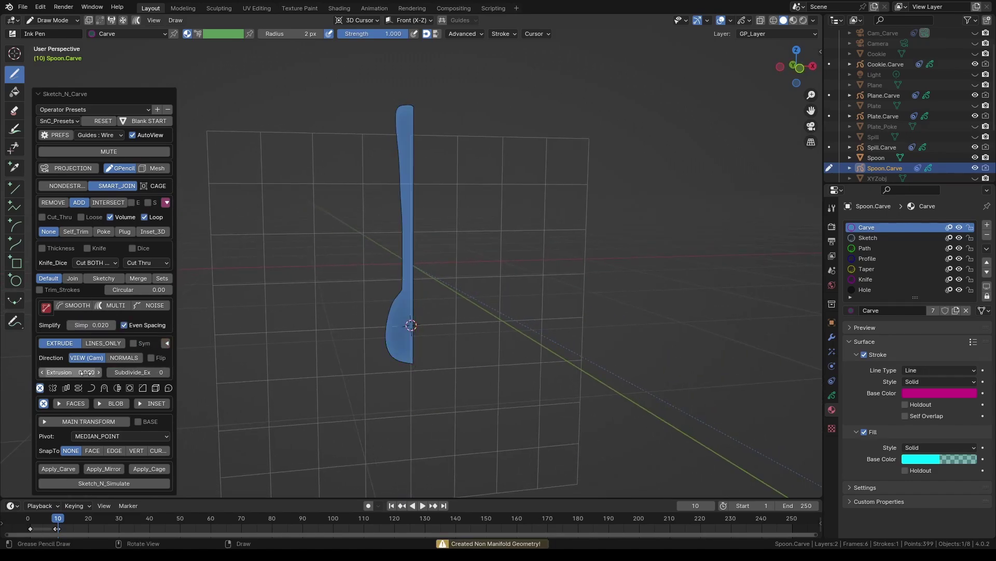
# Step: Mirror the new half-spoon across X, with Bisect and Flip enabled on X
pyautogui.scroll(2, 458, 259)
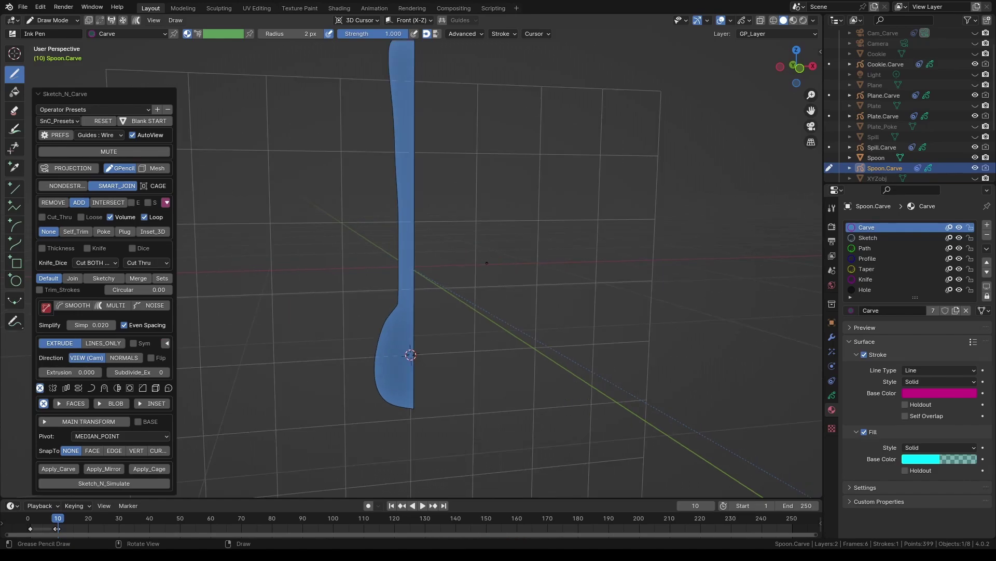
pyautogui.click(56, 388)
pyautogui.click(157, 370)
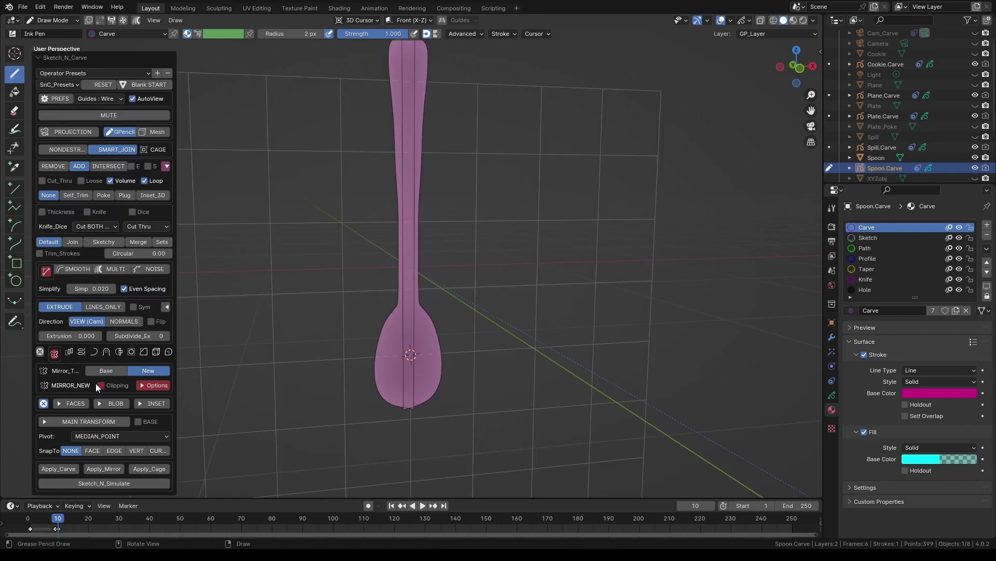
pyautogui.click(142, 385)
pyautogui.click(76, 421)
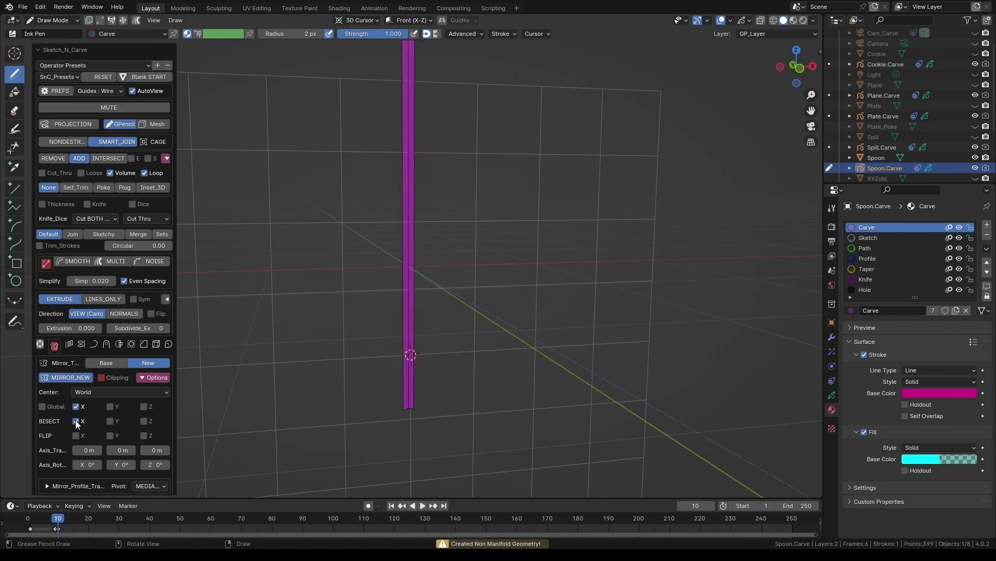
pyautogui.click(76, 435)
pyautogui.scroll(-1, 62, 462)
# Step: Narrow the mirrored spoon by setting the mirror profile's X translation to 0.04 m
pyautogui.click(61, 463)
pyautogui.scroll(-2, 61, 463)
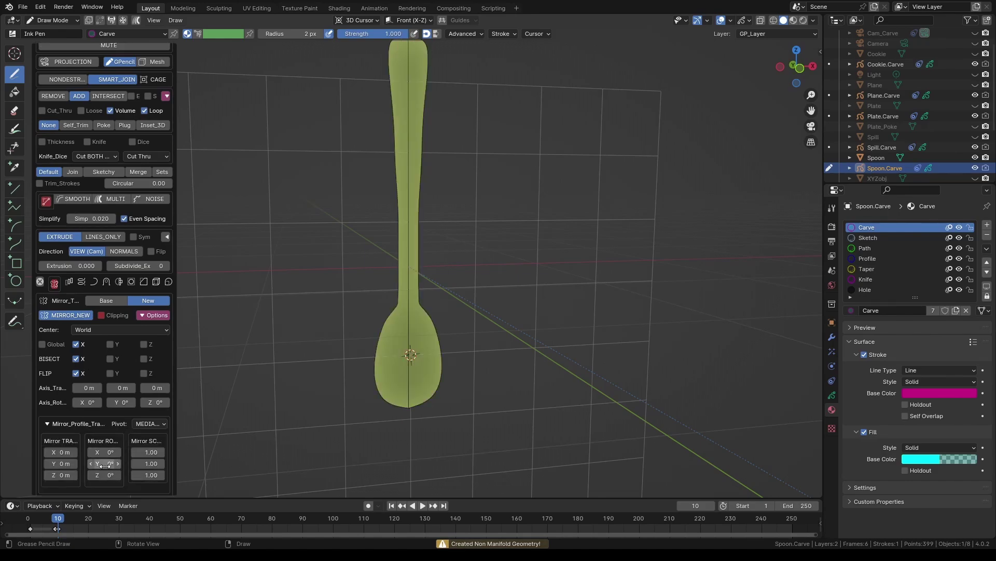
pyautogui.click(74, 452)
pyautogui.click(74, 452)
pyautogui.click(74, 452)
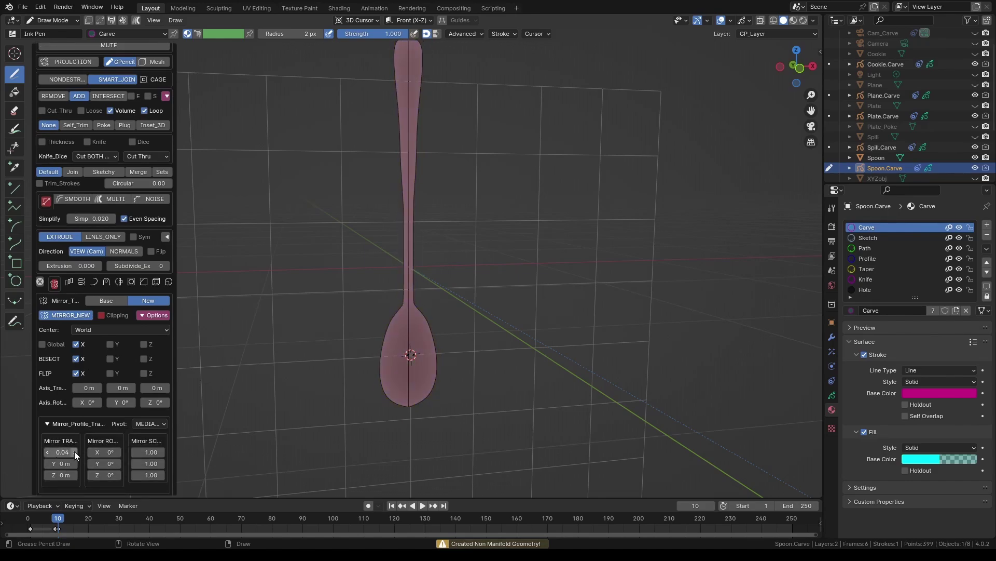
pyautogui.keyDown('shift'); pyautogui.moveTo(533, 338); pyautogui.dragTo(534, 351, button='middle'); pyautogui.keyUp('shift')
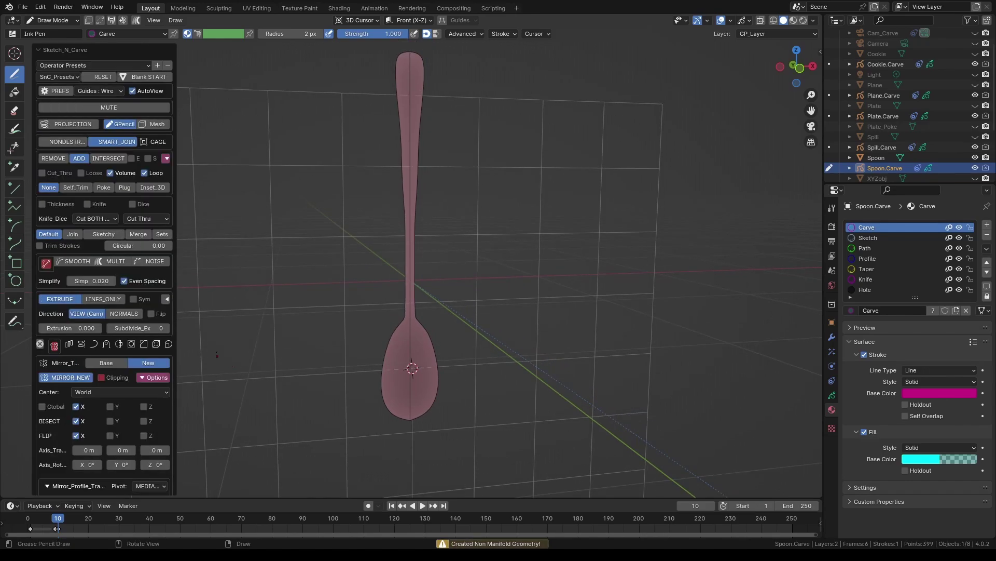
# Step: Reset the carve settings with Smart Join on, and apply a limited dissolve to the spoon base at an angle of 1.01
pyautogui.click(108, 77)
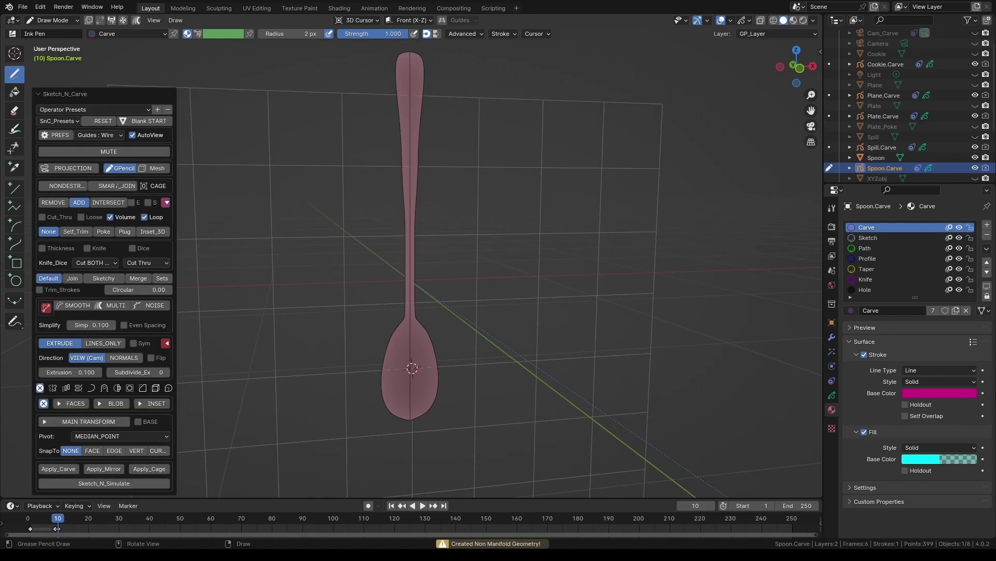
pyautogui.click(121, 186)
pyautogui.click(66, 403)
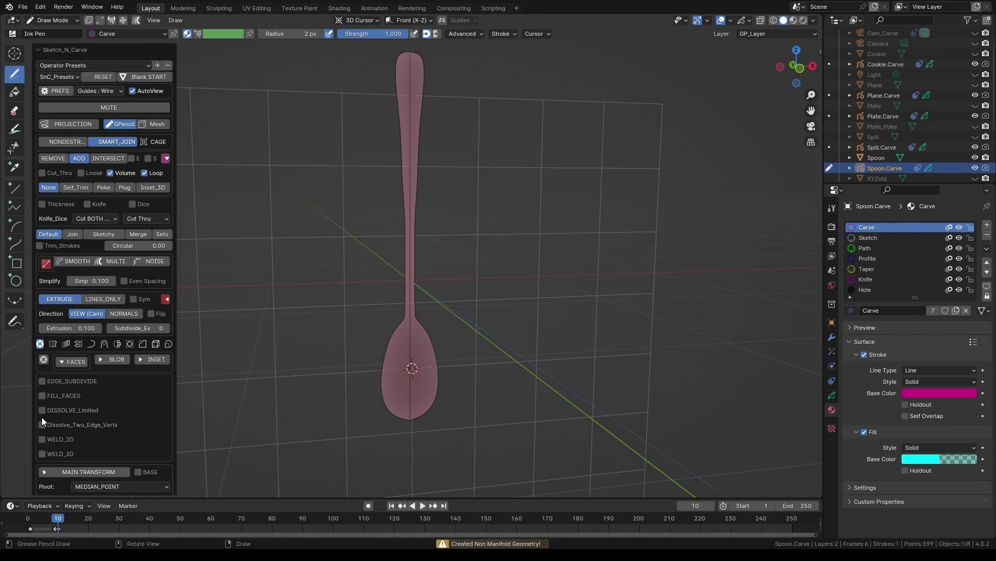
pyautogui.click(44, 412)
pyautogui.click(89, 413)
pyautogui.click(148, 413)
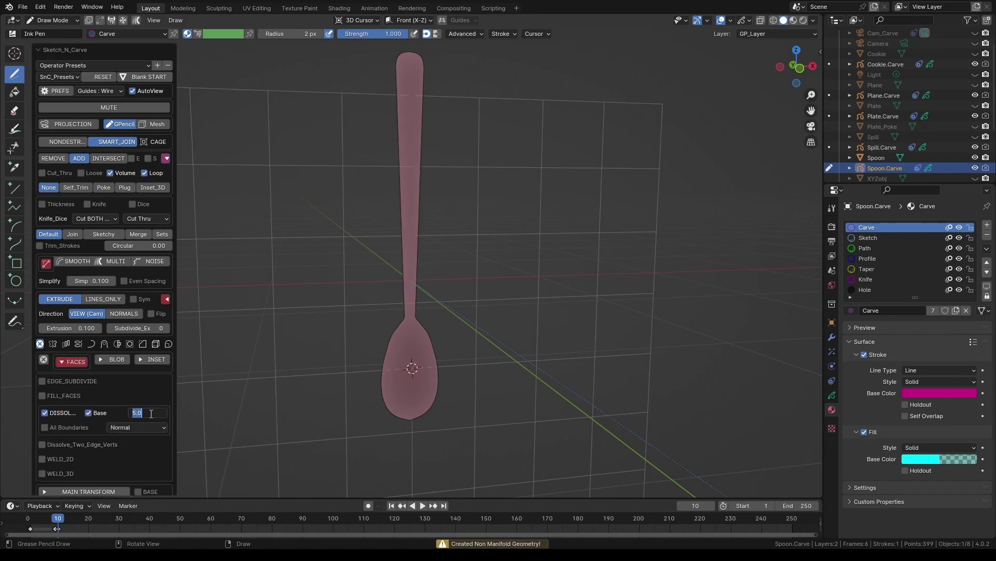
pyautogui.write('0.01')
pyautogui.press('Return')
pyautogui.click(163, 413)
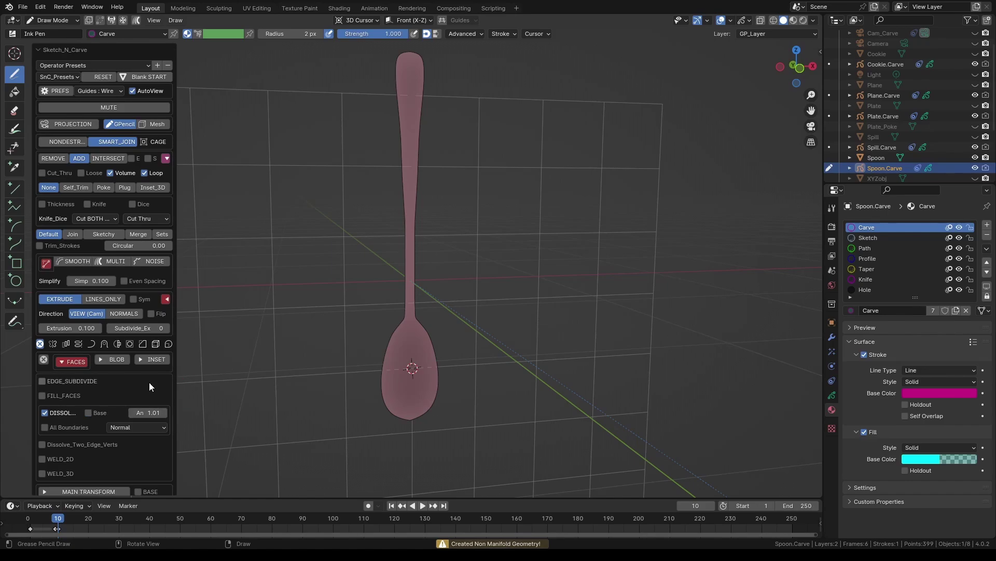
pyautogui.click(72, 361)
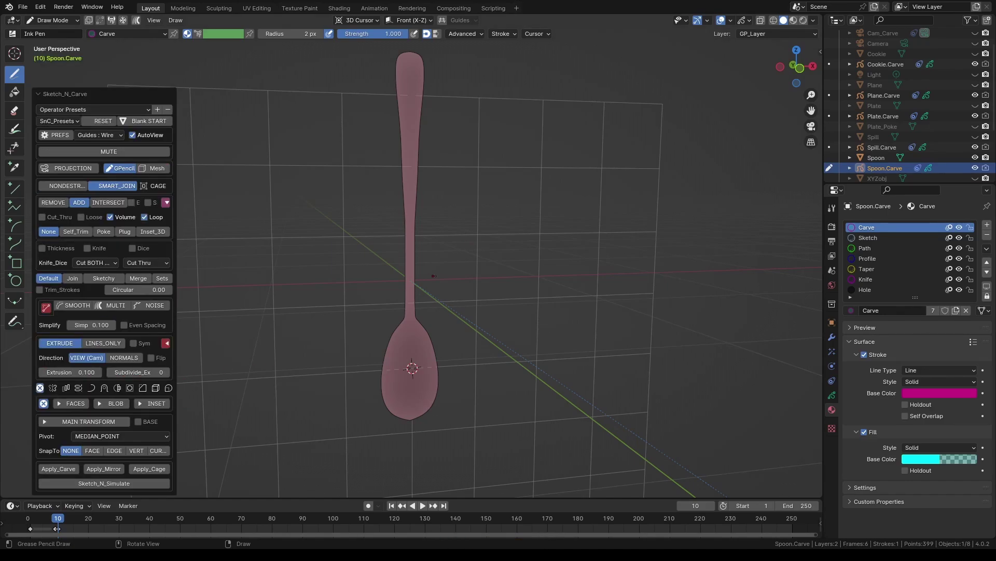
# Step: Draw a horizontal line across the spoon where the handle meets the bowl and cut the spoon with it using Knife
pyautogui.press('KP_0')
pyautogui.scroll(3, 434, 275)
pyautogui.keyDown('shift'); pyautogui.moveTo(434, 275); pyautogui.dragTo(465, 182, button='middle'); pyautogui.keyUp('shift')
pyautogui.click(15, 188)
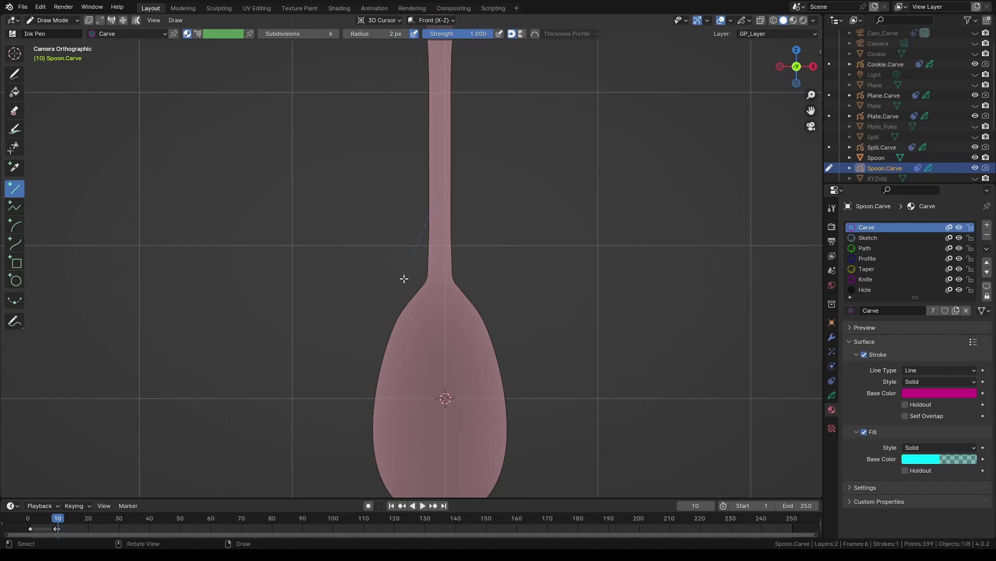
pyautogui.moveTo(404, 278); pyautogui.dragTo(478, 278)
pyautogui.press('Return')
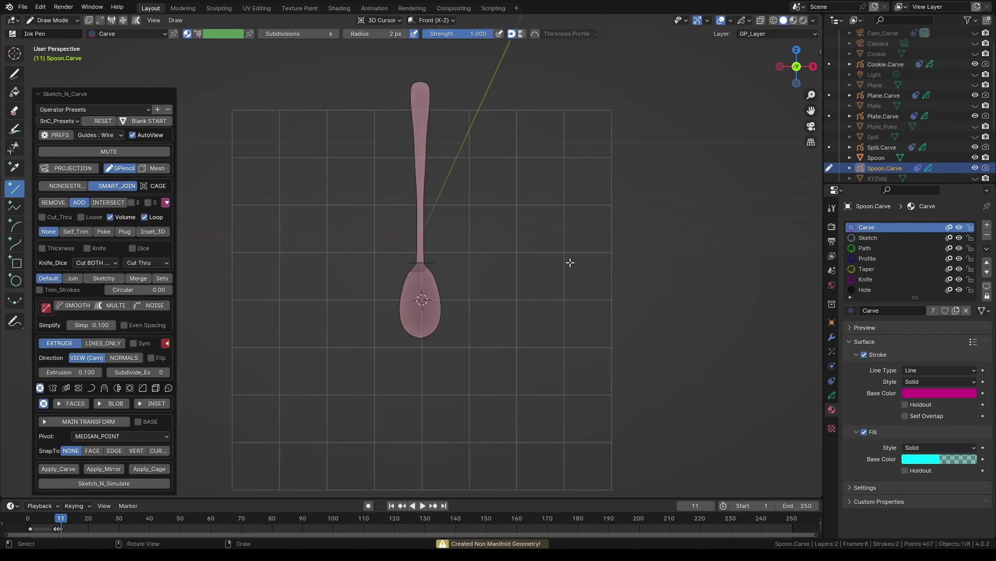
pyautogui.click(87, 248)
pyautogui.scroll(5, 372, 263)
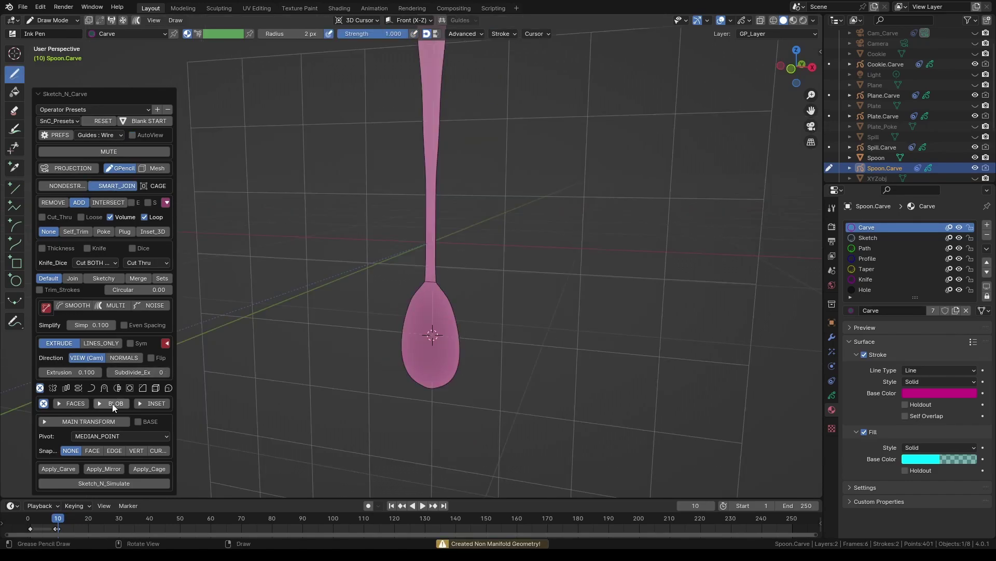
# Step: Apply a Blob to the spoon's bowl on the base, using the FRONT side and a height of -0.46
pyautogui.click(112, 403)
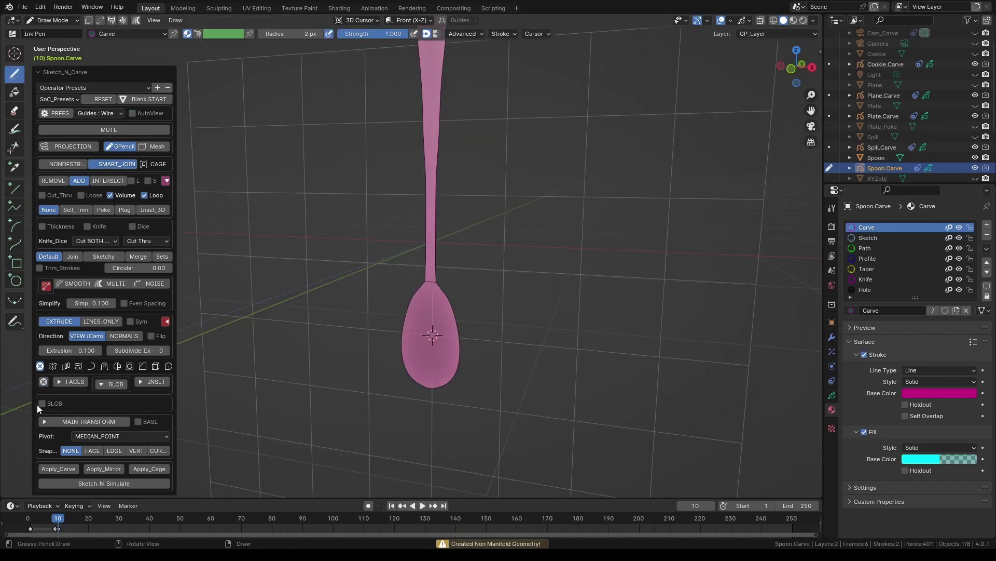
pyautogui.scroll(-2, 39, 403)
pyautogui.click(74, 381)
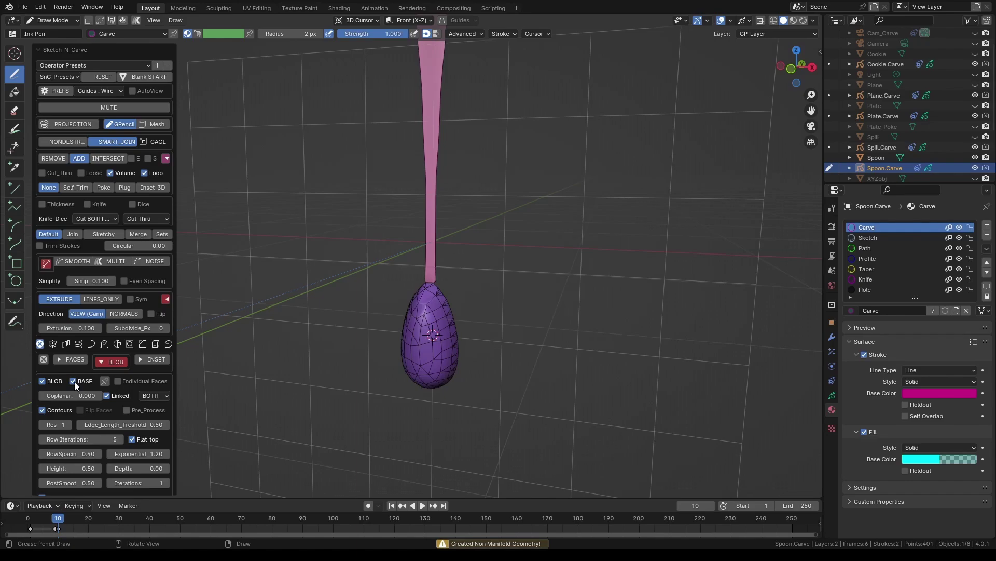
pyautogui.click(154, 396)
pyautogui.click(157, 416)
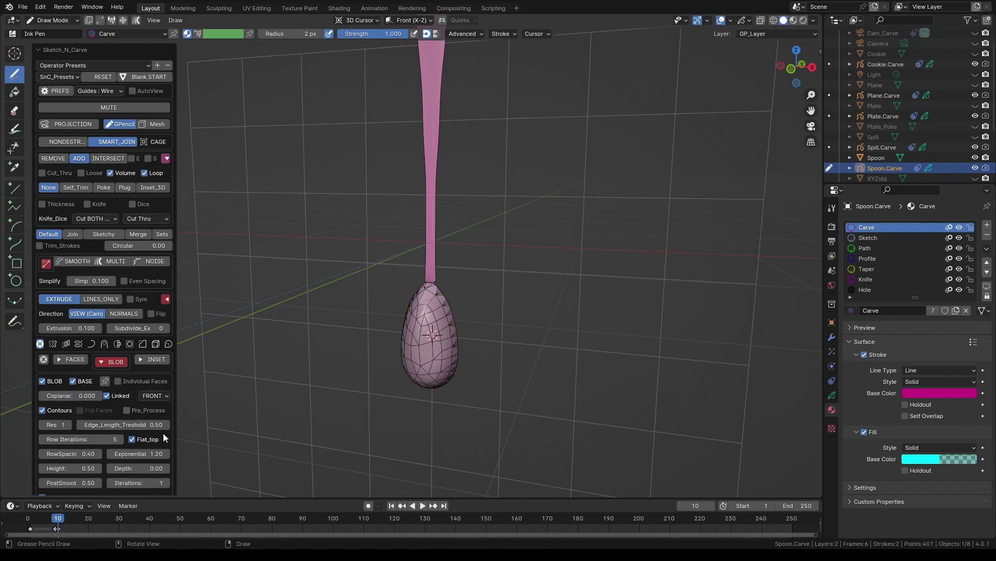
pyautogui.moveTo(85, 467); pyautogui.dragTo(25, 468)
pyautogui.moveTo(317, 356); pyautogui.dragTo(349, 320, button='middle')
pyautogui.scroll(4, 371, 384)
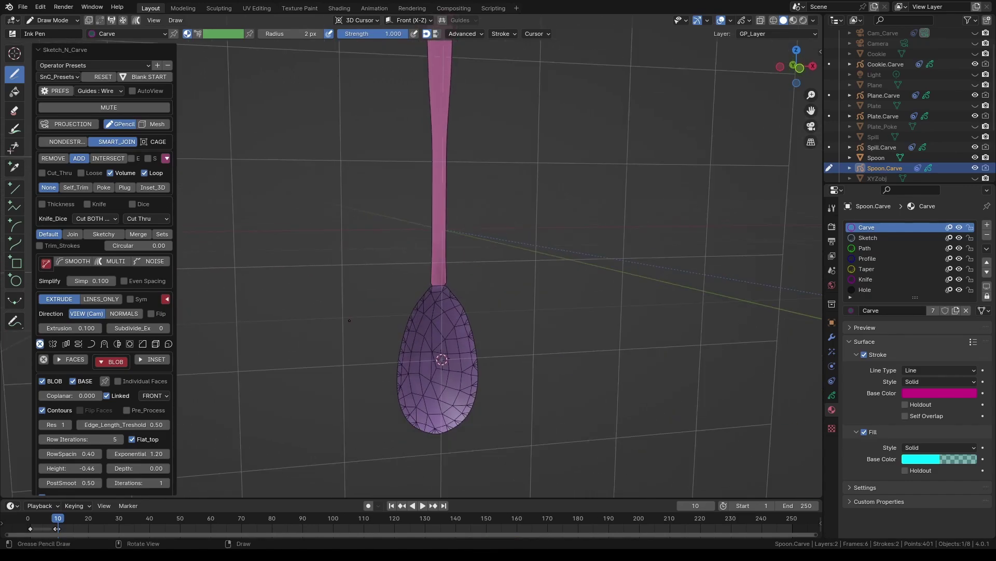
# Step: Turn off the blob's Contours and Assign Material options and set its height to -0.28
pyautogui.click(42, 410)
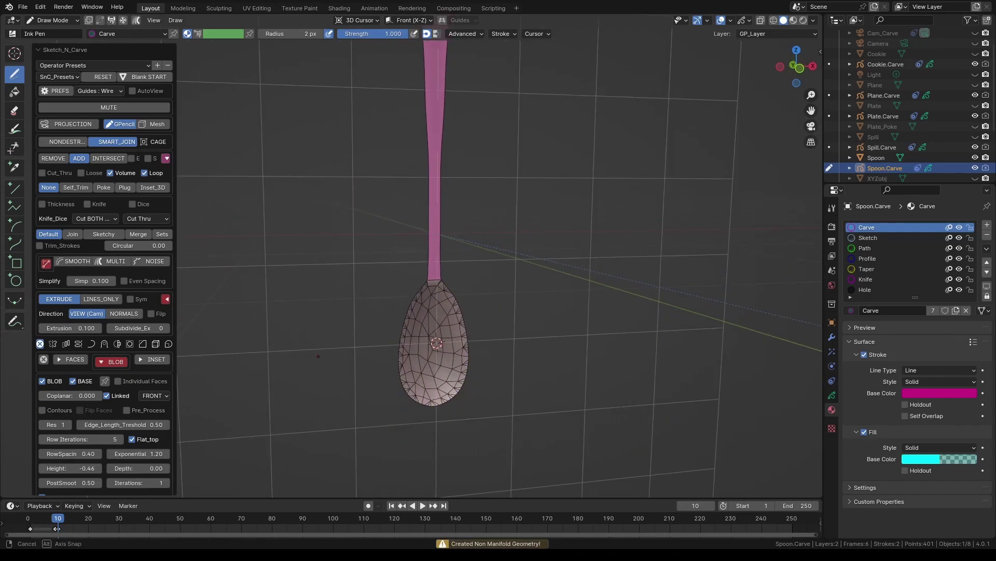
pyautogui.scroll(-4, 106, 432)
pyautogui.click(42, 414)
pyautogui.moveTo(325, 342)
pyautogui.mouseDown(button='middle')
pyautogui.moveTo(204, 349)
pyautogui.moveTo(403, 340)
pyautogui.moveTo(421, 311)
pyautogui.mouseUp(button='middle')
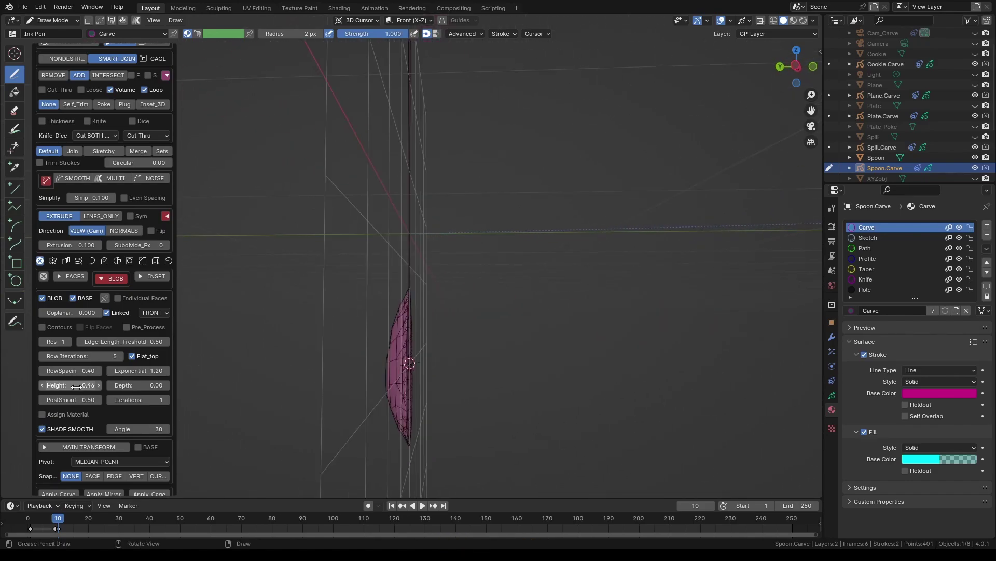
pyautogui.moveTo(70, 385); pyautogui.dragTo(85, 385)
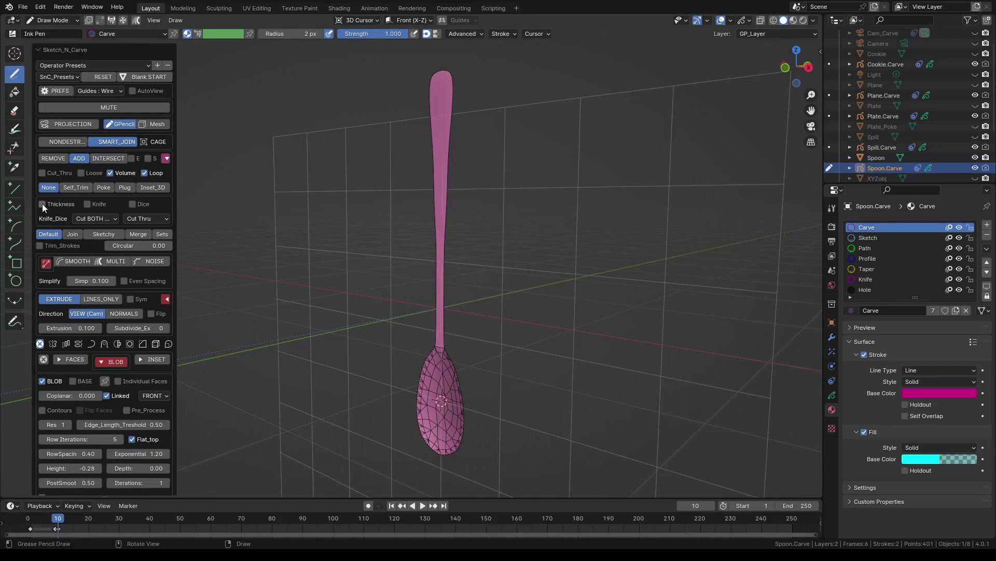
# Step: Add a Thickness of 0.021 to the spoon base and reset the carve settings
pyautogui.click(42, 203)
pyautogui.moveTo(77, 219)
pyautogui.mouseDown()
pyautogui.moveTo(147, 216)
pyautogui.moveTo(65, 218)
pyautogui.mouseUp()
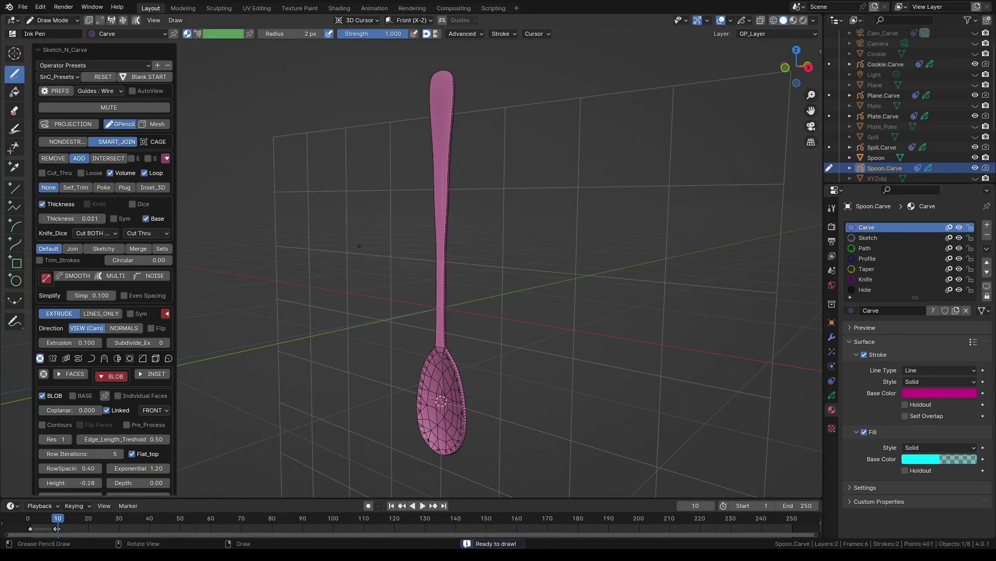
pyautogui.moveTo(447, 244)
pyautogui.mouseDown(button='middle')
pyautogui.moveTo(460, 244)
pyautogui.moveTo(451, 216)
pyautogui.mouseUp(button='middle')
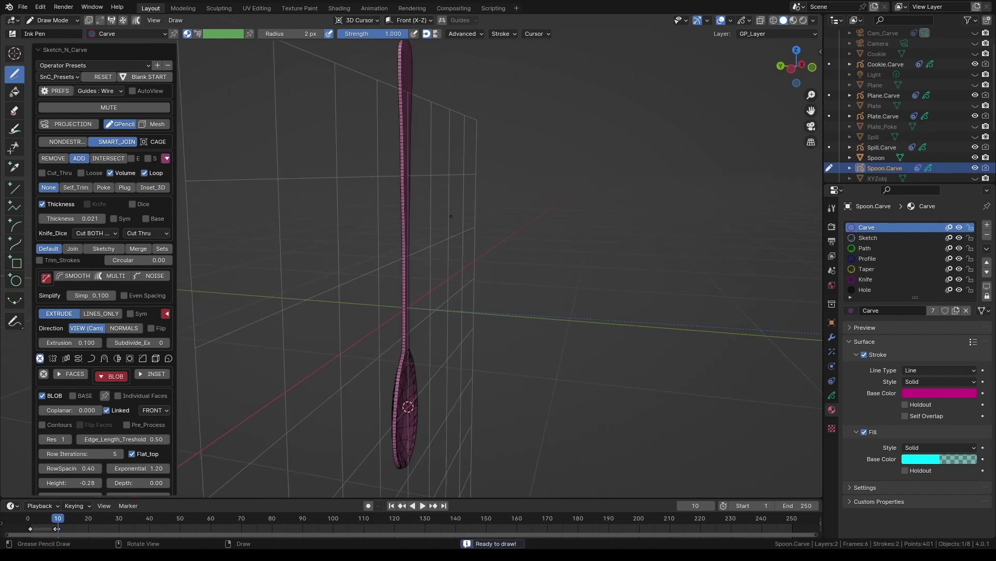
pyautogui.click(113, 75)
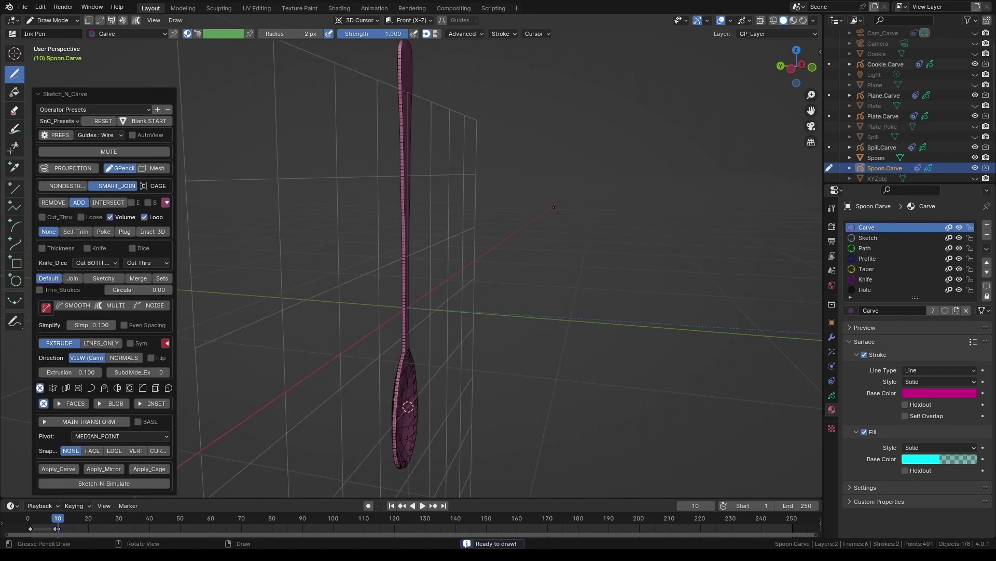
# Step: Snap the 3D cursor to the spoon object's origin
pyautogui.moveTo(554, 207); pyautogui.dragTo(509, 200, button='middle')
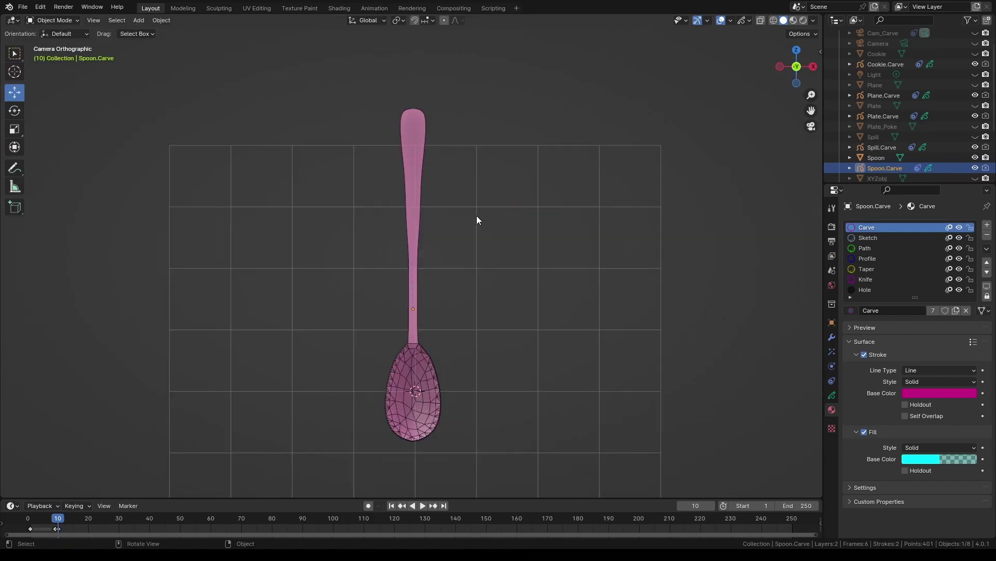
pyautogui.hotkey('shift', 's')
pyautogui.click(483, 135)
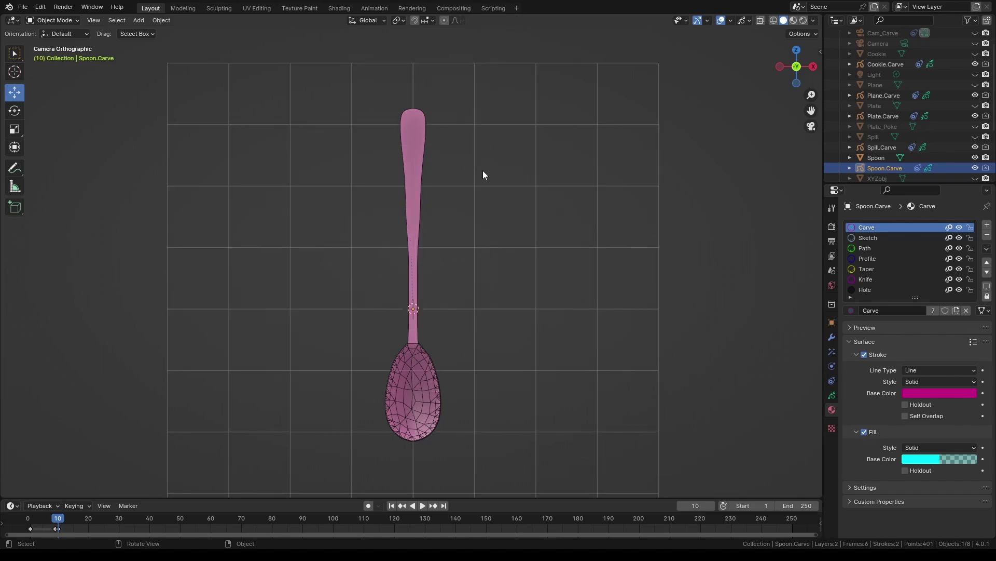
# Step: Draw a closed half-outline stroke over the left side of the handle's upper end, slightly wider than the handle
pyautogui.keyDown('shift'); pyautogui.moveTo(471, 183); pyautogui.dragTo(485, 185, button='middle'); pyautogui.keyUp('shift')
pyautogui.hotkey('ctrl', 'Tab')
pyautogui.moveTo(423, 106); pyautogui.dragTo(404, 140)
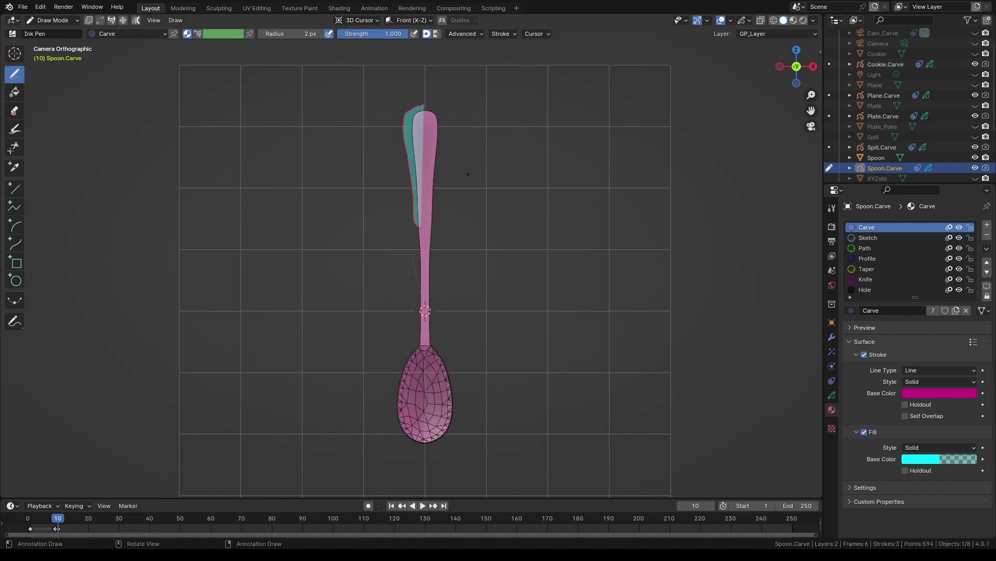
# Step: Spin the half-outline stroke around the Z axis into a capped handle grip with Even Spacing and AutoView on
pyautogui.hotkey('alt', 'c')
pyautogui.click(79, 385)
pyautogui.click(136, 419)
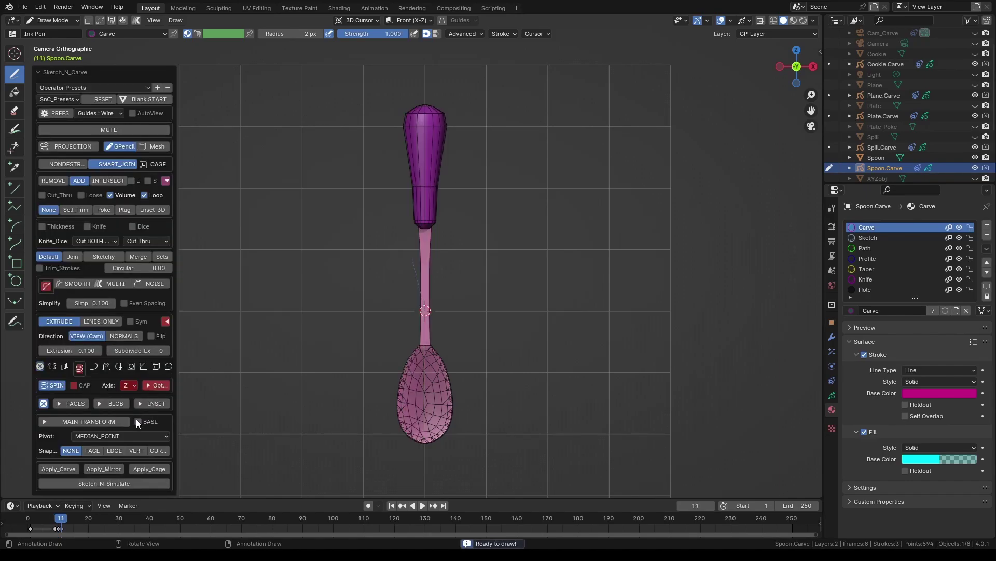
pyautogui.click(123, 303)
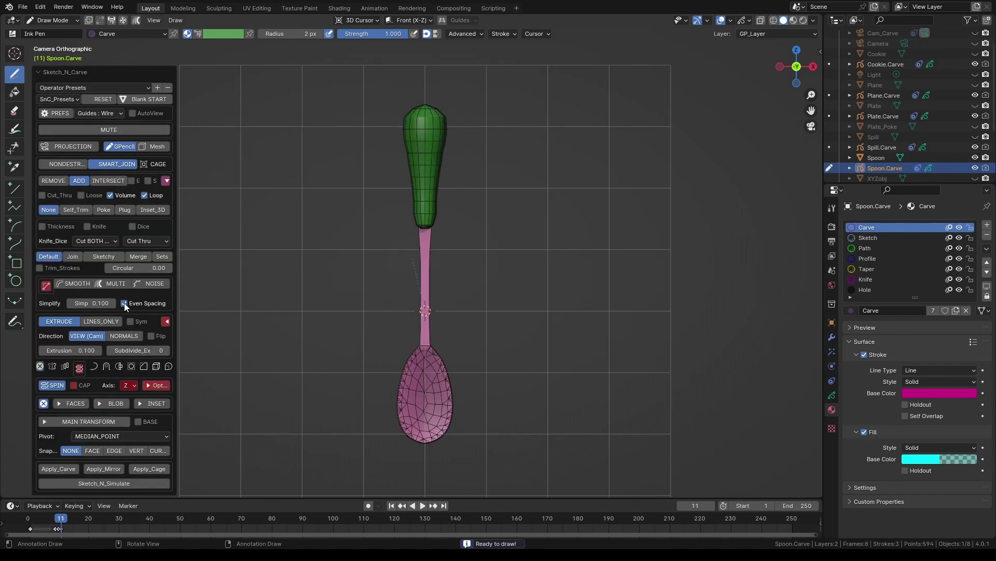
pyautogui.click(132, 113)
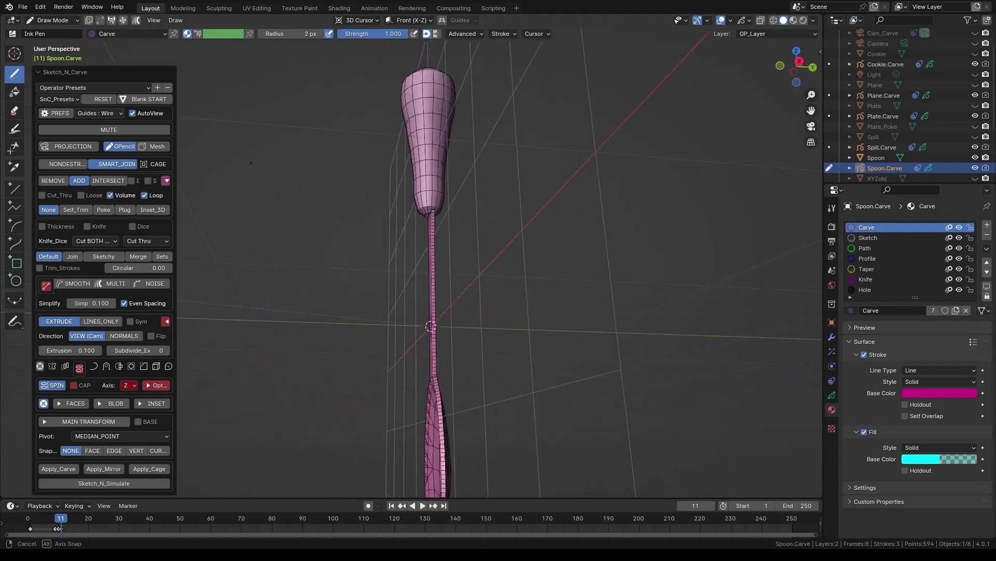
pyautogui.moveTo(248, 289)
pyautogui.mouseDown(button='middle')
pyautogui.moveTo(312, 333)
pyautogui.moveTo(358, 337)
pyautogui.moveTo(389, 260)
pyautogui.moveTo(414, 251)
pyautogui.mouseUp(button='middle')
pyautogui.scroll(-2, 363, 311)
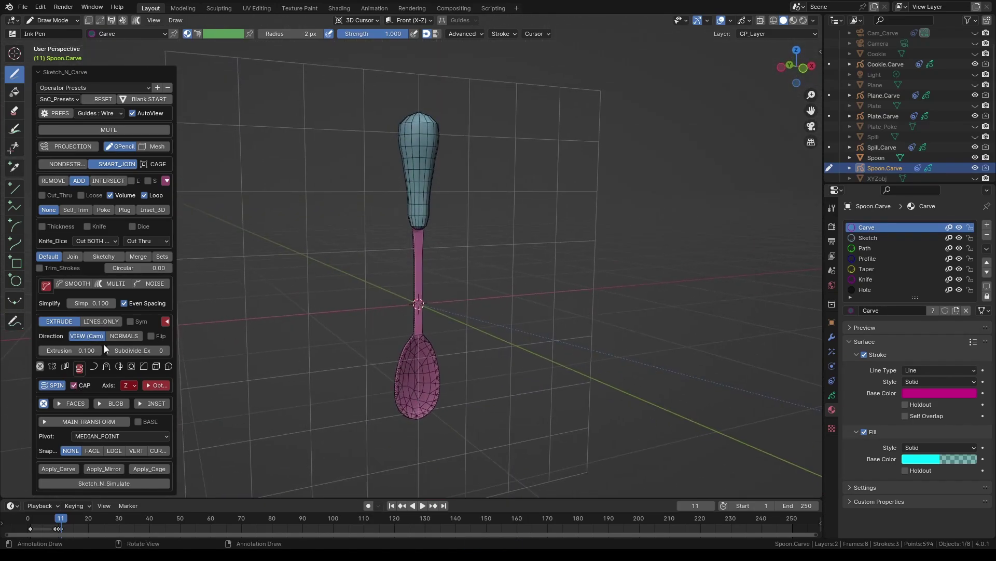
# Step: Offset the grip's spin profile 0.02 m along X and set Simplify to 0.080, with see-through display on
pyautogui.click(149, 385)
pyautogui.scroll(-1, 37, 419)
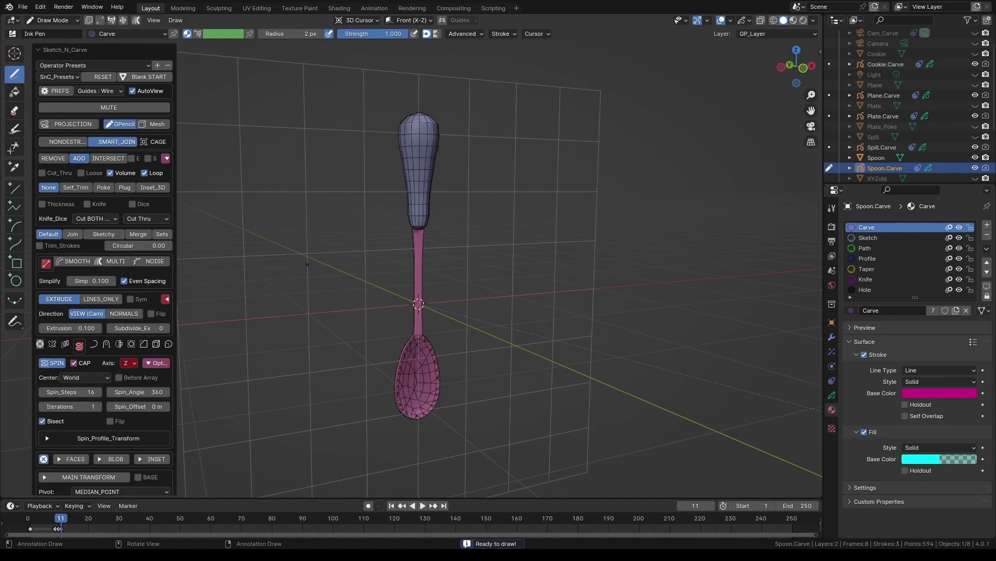
pyautogui.moveTo(660, 135); pyautogui.dragTo(625, 135, button='middle')
pyautogui.click(759, 20)
pyautogui.scroll(3, 409, 245)
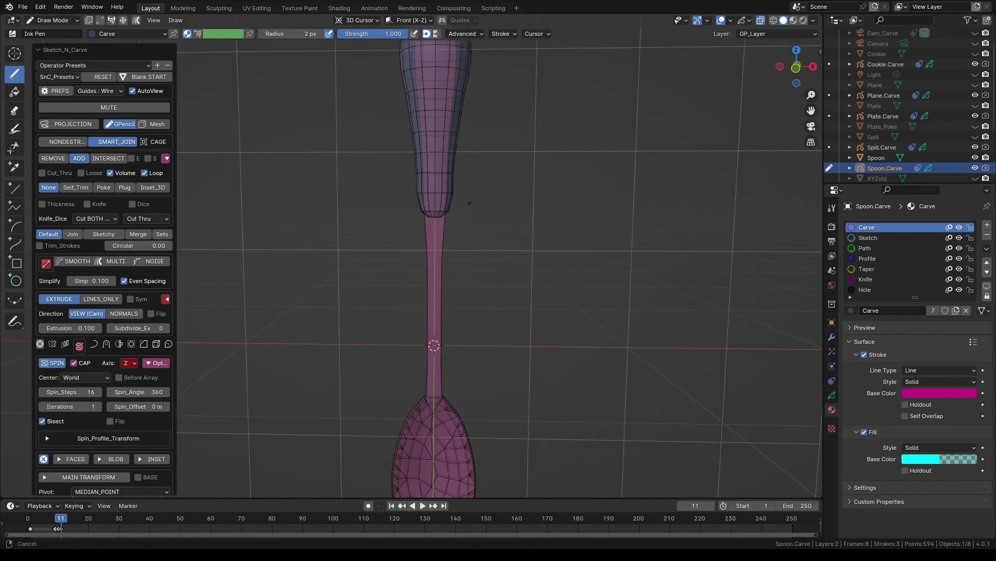
pyautogui.keyDown('shift'); pyautogui.moveTo(409, 245); pyautogui.dragTo(418, 311, button='middle'); pyautogui.keyUp('shift')
pyautogui.scroll(-1, 65, 430)
pyautogui.click(111, 418)
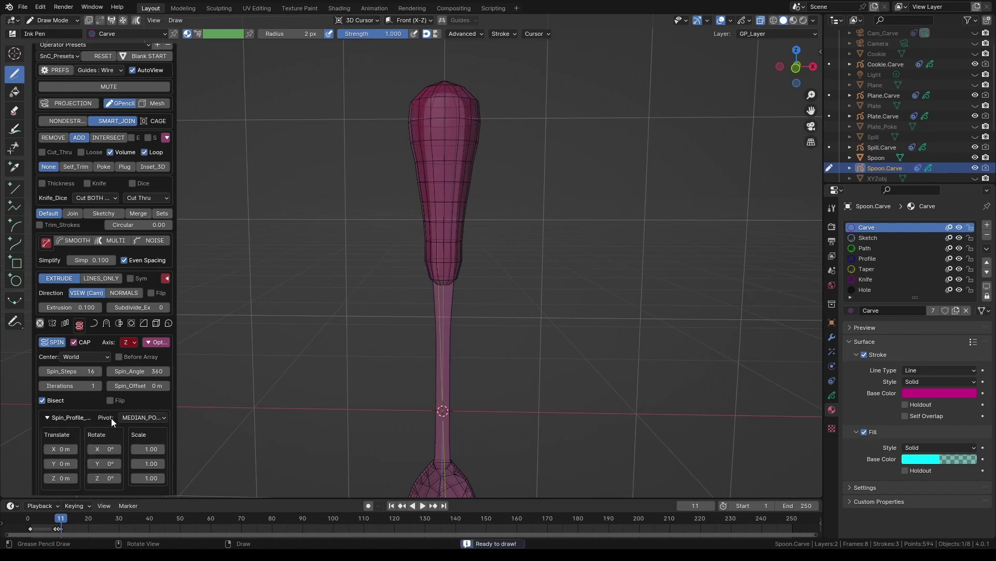
pyautogui.click(73, 448)
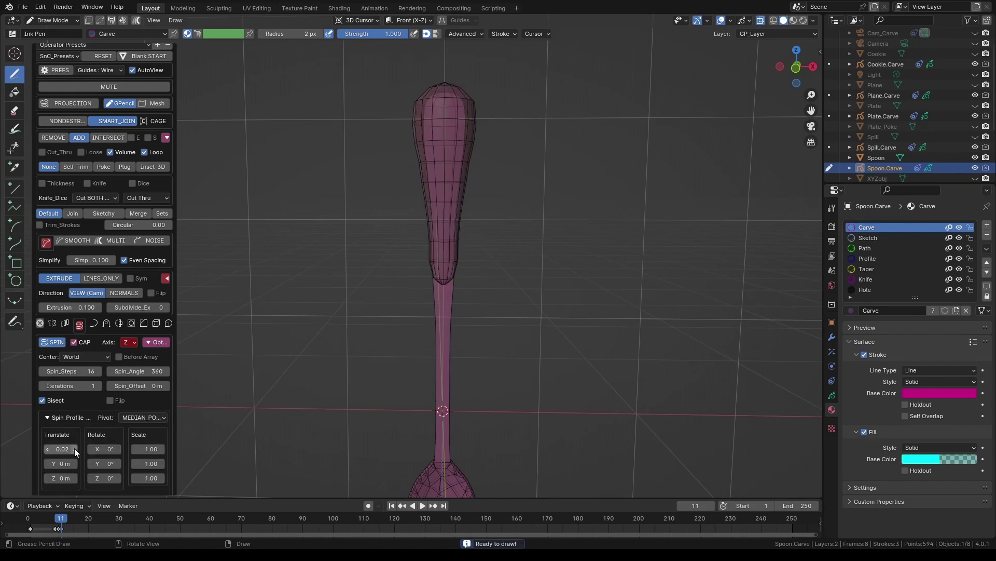
pyautogui.moveTo(99, 260); pyautogui.dragTo(885, 263)
# Step: Translate the whole grip 0.01 m along Y with the main transform to center it on the thin handle
pyautogui.moveTo(571, 270); pyautogui.dragTo(452, 283, button='middle')
pyautogui.scroll(-5, 66, 413)
pyautogui.click(66, 419)
pyautogui.scroll(-3, 72, 446)
pyautogui.click(73, 450)
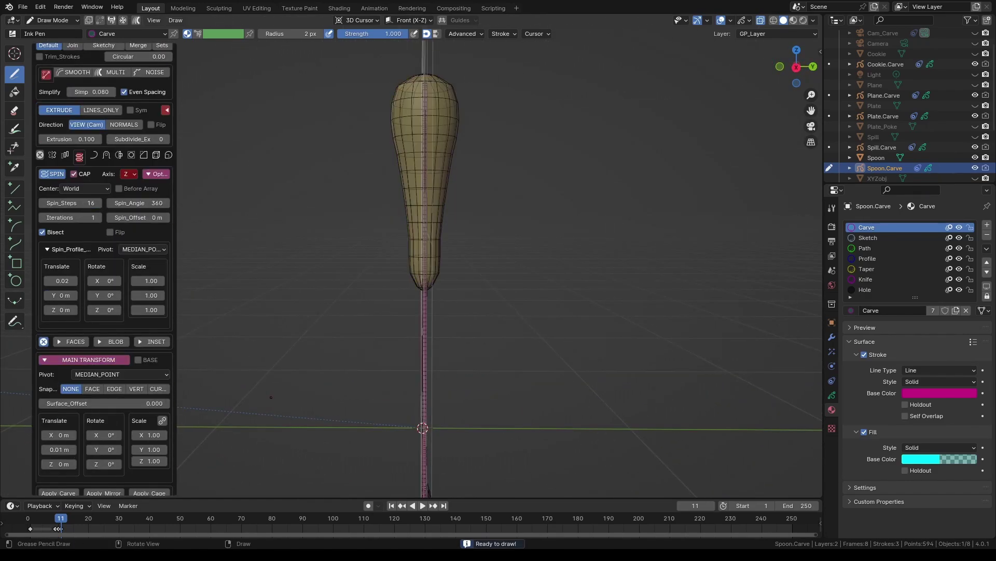
# Step: Make the grip a separate object with the Poke option and return to Object Mode
pyautogui.scroll(9, 84, 161)
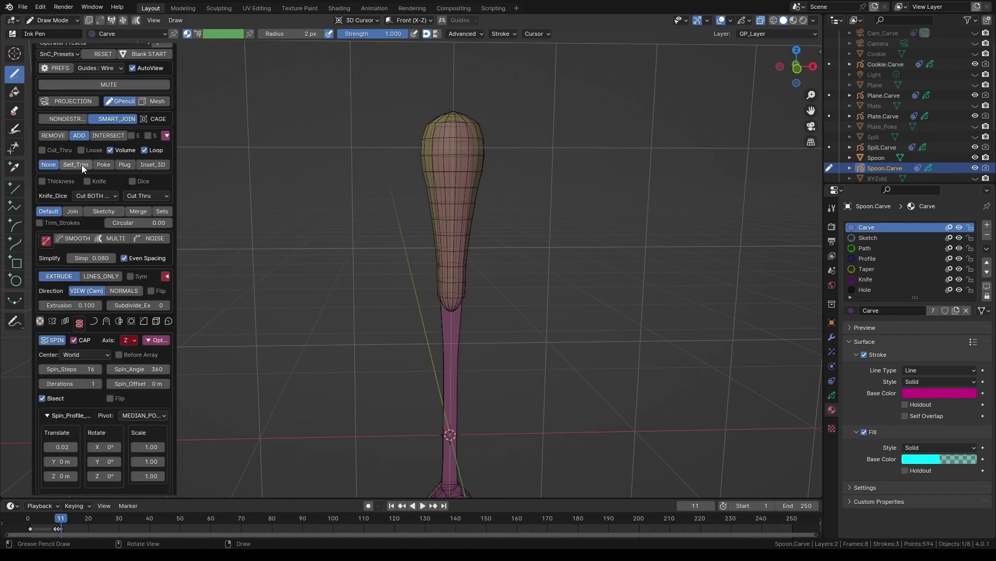
pyautogui.moveTo(424, 180)
pyautogui.mouseDown(button='middle')
pyautogui.moveTo(379, 182)
pyautogui.moveTo(514, 185)
pyautogui.mouseUp(button='middle')
pyautogui.hotkey('ctrl', 'Tab')
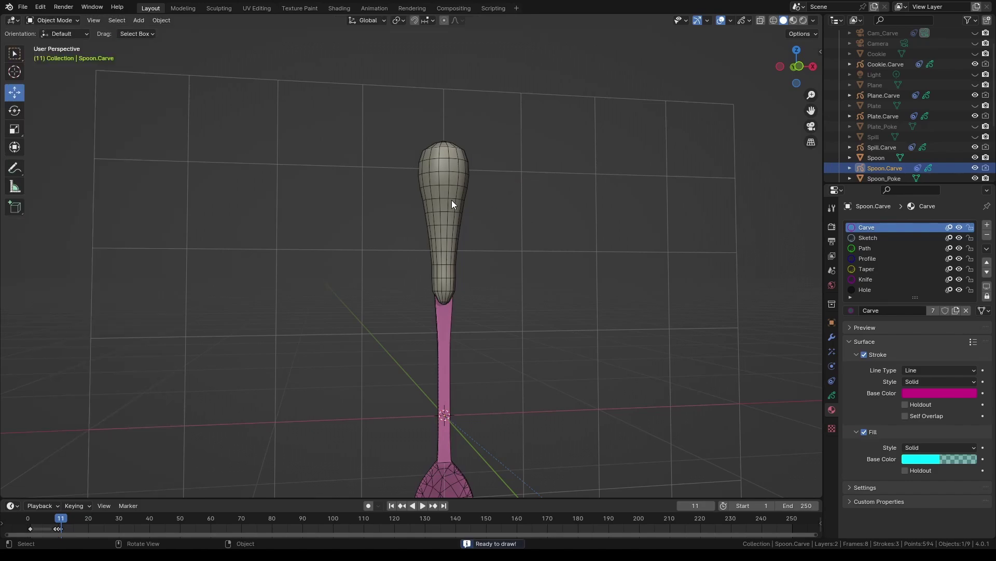
# Step: Select the handle grip and set its material's base color to a pale blue
pyautogui.click(451, 202)
pyautogui.scroll(1, 521, 217)
pyautogui.keyDown('shift'); pyautogui.moveTo(533, 223); pyautogui.dragTo(712, 254, button='middle'); pyautogui.keyUp('shift')
pyautogui.click(712, 255)
pyautogui.click(939, 334)
pyautogui.moveTo(913, 219); pyautogui.dragTo(919, 212)
# Step: Give the spoon's CarveMat.003 material a teal base color, Metallic 1.000, Specular 0.711 and Roughness 0.000
pyautogui.click(414, 349)
pyautogui.click(939, 354)
pyautogui.click(920, 205)
pyautogui.click(882, 227)
pyautogui.click(939, 355)
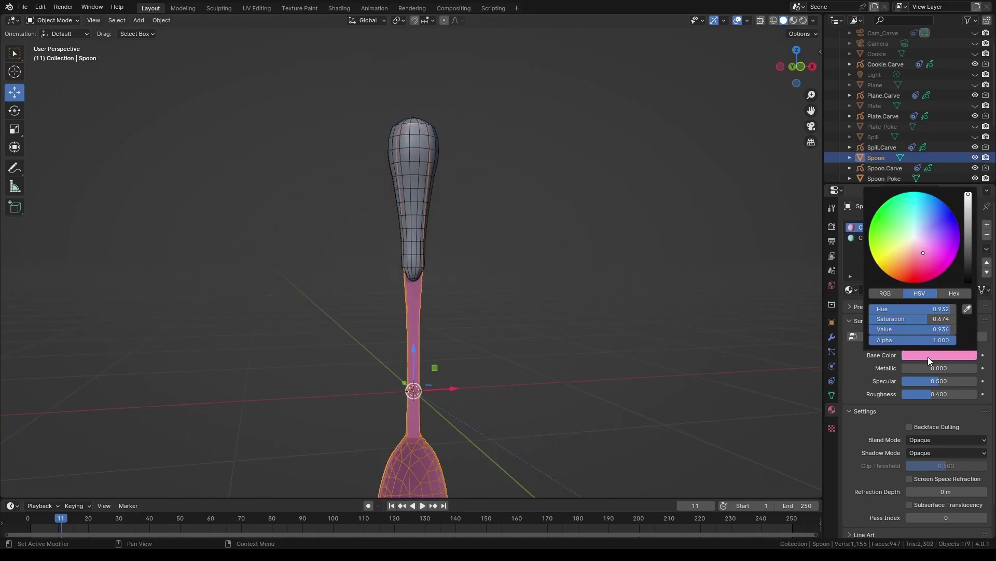
pyautogui.click(960, 202)
pyautogui.moveTo(911, 369); pyautogui.dragTo(976, 368)
pyautogui.moveTo(940, 380); pyautogui.dragTo(902, 394)
pyautogui.scroll(-2, 752, 341)
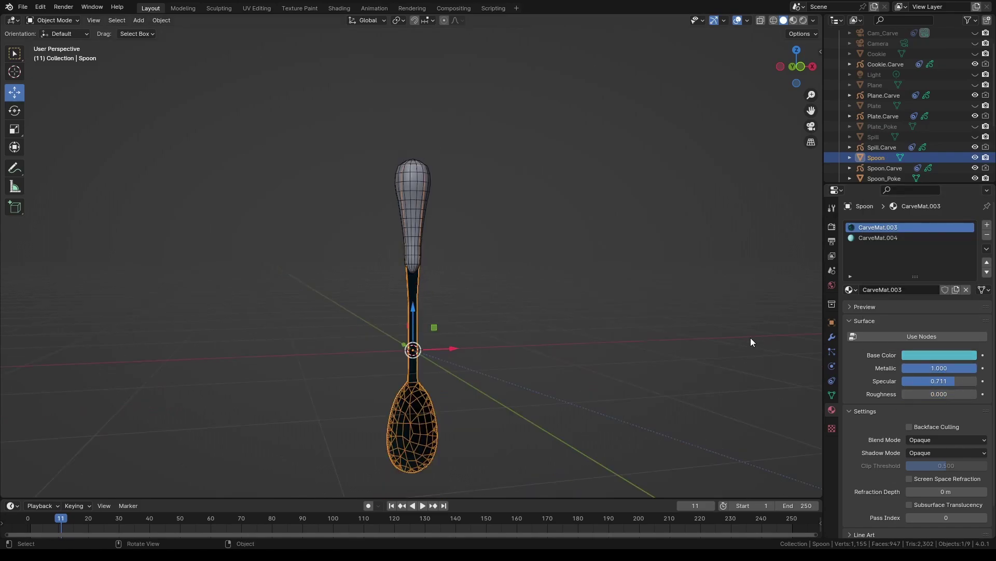
# Step: Raise the spoon material's base color brightness to maximum and hide the viewport overlays
pyautogui.click(752, 341)
pyautogui.moveTo(752, 341); pyautogui.dragTo(639, 332, button='middle')
pyautogui.click(939, 355)
pyautogui.moveTo(969, 215); pyautogui.dragTo(968, 193)
pyautogui.click(737, 21)
pyautogui.moveTo(610, 262); pyautogui.dragTo(635, 271, button='middle')
# Step: Adjust the grip material to a light teal base color with Metallic 0.238 and Specular 0.765
pyautogui.click(470, 171)
pyautogui.moveTo(716, 374); pyautogui.dragTo(670, 266, button='middle')
pyautogui.click(939, 334)
pyautogui.click(918, 215)
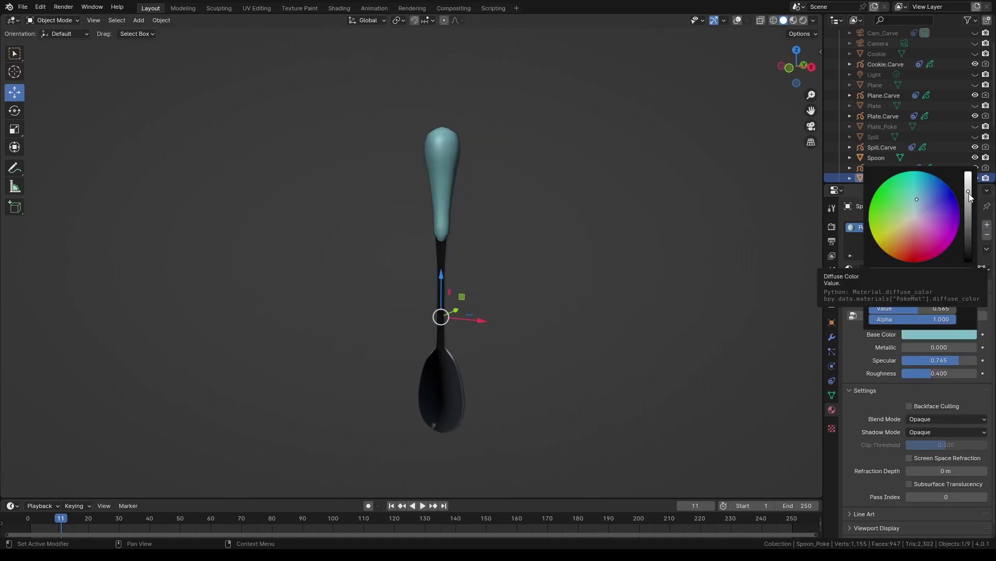
pyautogui.moveTo(920, 347); pyautogui.dragTo(938, 353)
pyautogui.scroll(4, 445, 263)
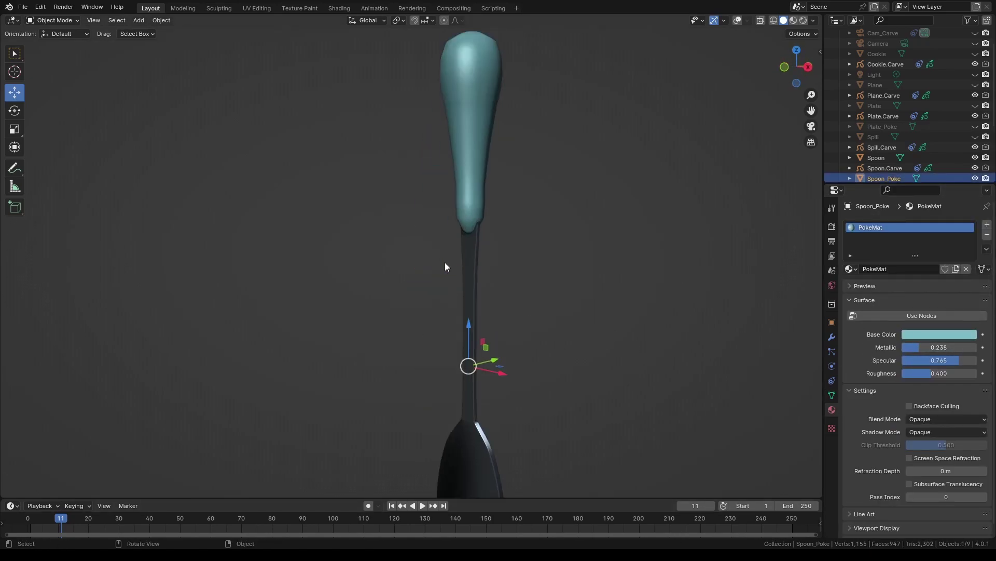
# Step: Show the overlays, start a new carve on the grip and draw a box across its lower tip in camera view
pyautogui.press('KP_3')
pyautogui.click(737, 20)
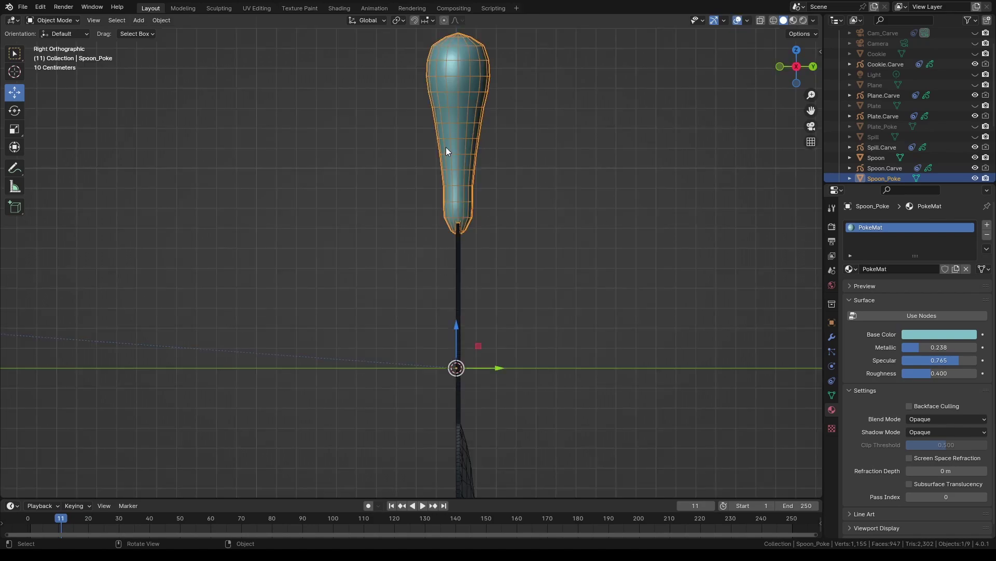
pyautogui.hotkey('ctrl', 'shift', 'x')
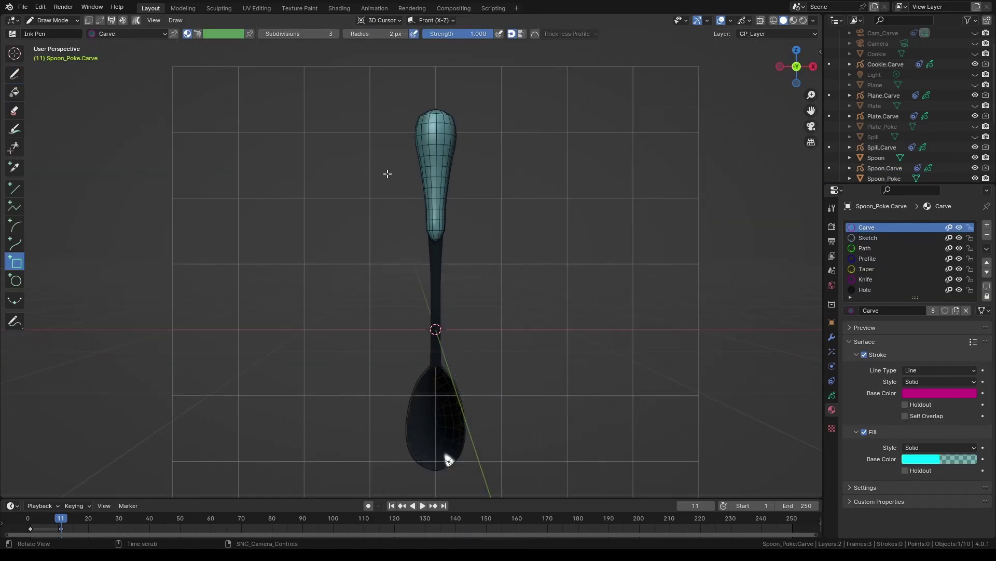
pyautogui.scroll(2, 389, 174)
pyautogui.press('KP_0')
pyautogui.scroll(2, 396, 167)
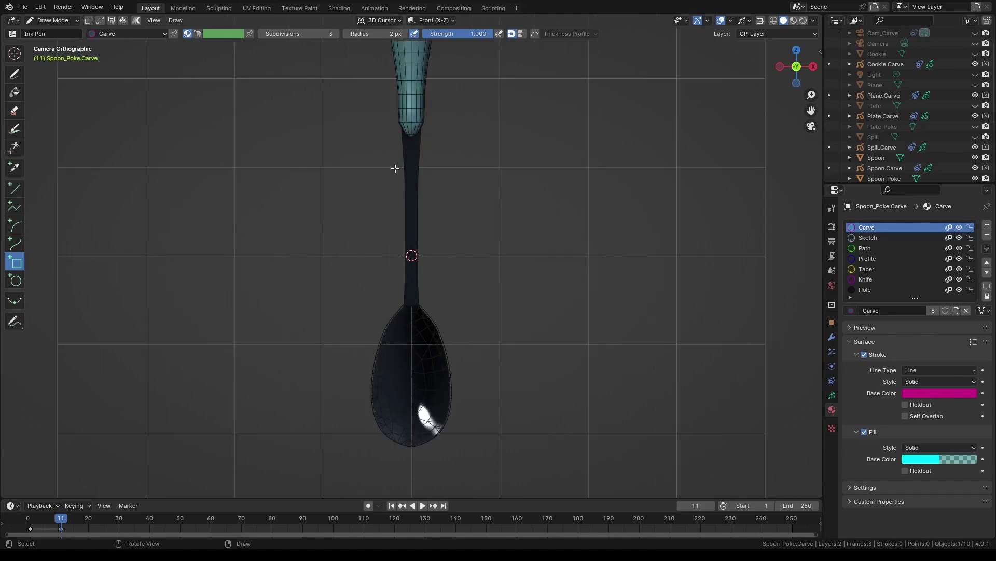
pyautogui.moveTo(389, 124); pyautogui.dragTo(435, 138)
# Step: Remove the boxed tip from the grip with Cut_Thru on and the guides set to Hide
pyautogui.press('Return')
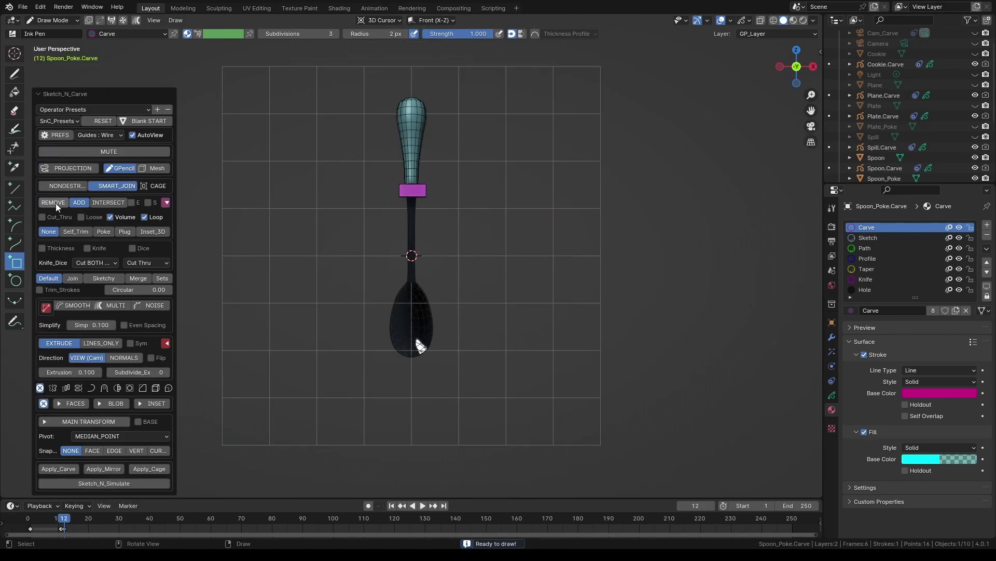
pyautogui.click(123, 135)
pyautogui.click(104, 169)
pyautogui.moveTo(378, 163); pyautogui.dragTo(380, 124, button='middle')
pyautogui.scroll(5, 380, 124)
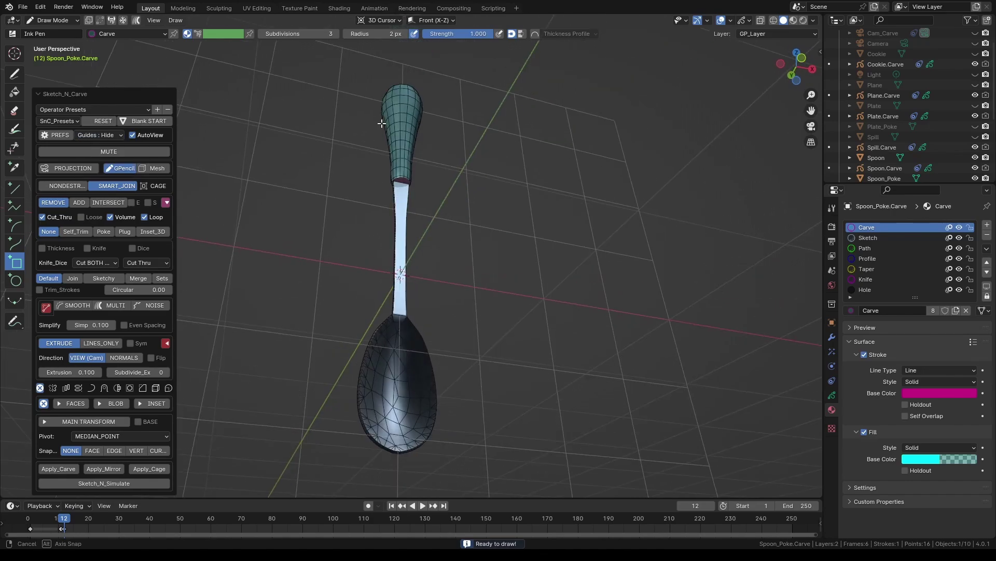
# Step: Adjust the cut's vertical position on the grip with the main transform's Z translation
pyautogui.moveTo(420, 207); pyautogui.dragTo(467, 226, button='middle')
pyautogui.scroll(-5, 462, 216)
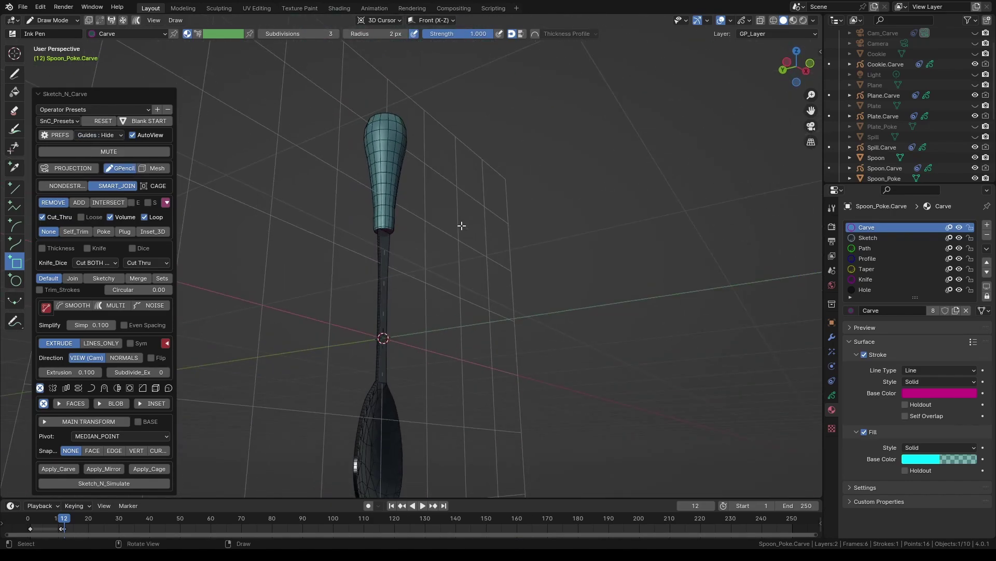
pyautogui.scroll(4, 382, 248)
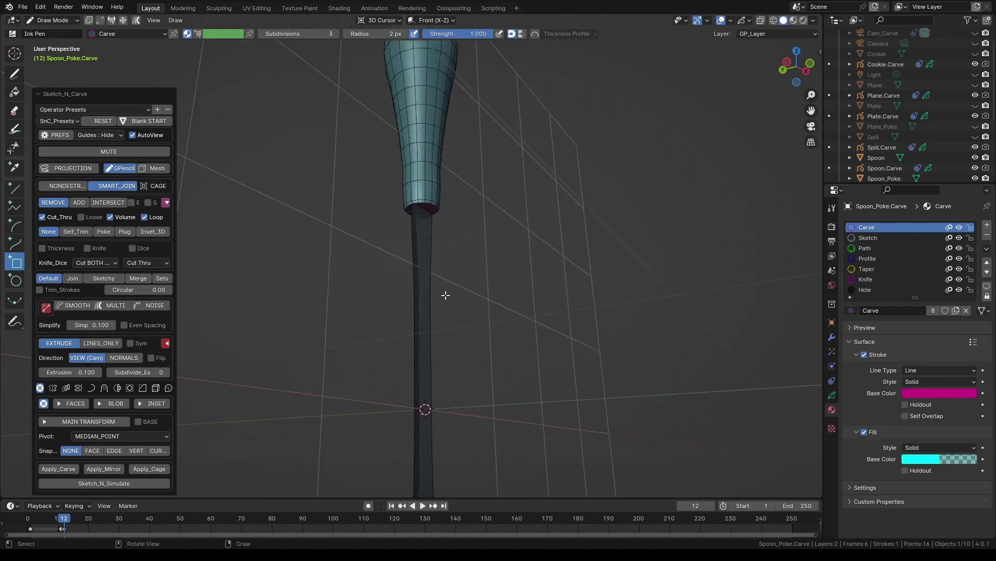
pyautogui.click(53, 423)
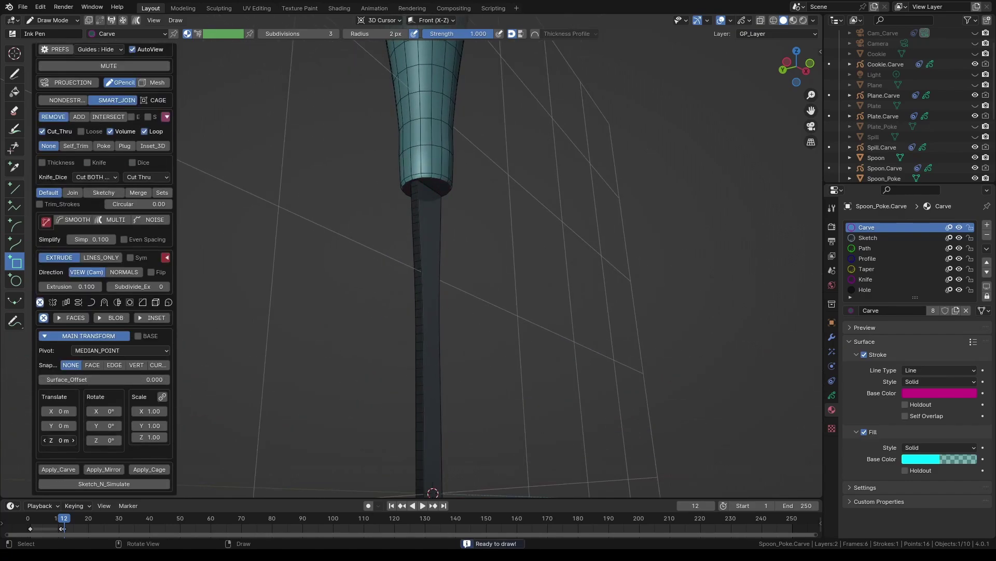
pyautogui.moveTo(59, 440); pyautogui.dragTo(850, 445)
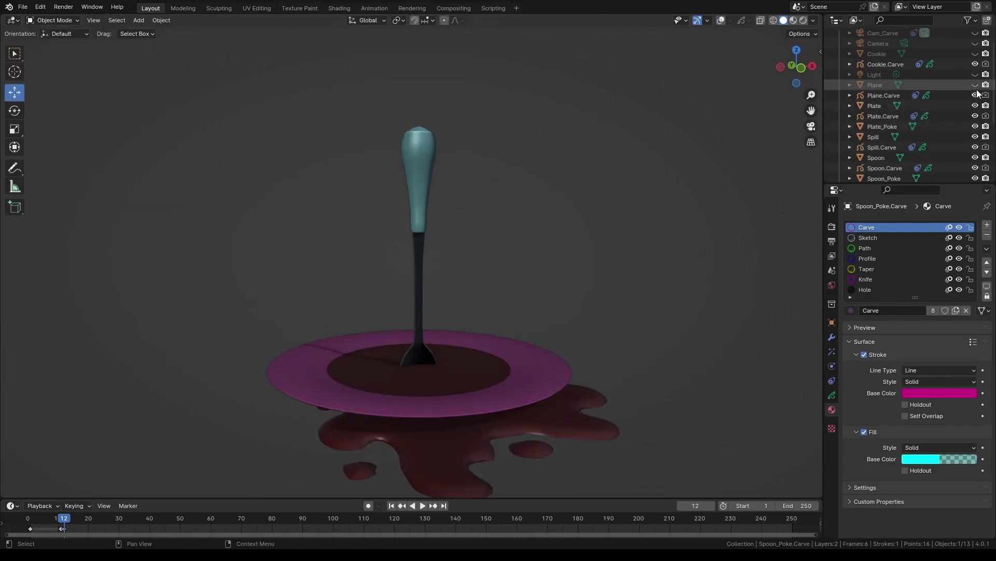
# Step: Return to Object Mode and unhide the cup, plate, spill, tabletop and cookie objects
pyautogui.scroll(-3, 975, 142)
pyautogui.moveTo(975, 137); pyautogui.dragTo(975, 146)
pyautogui.scroll(2, 917, 137)
pyautogui.click(975, 158)
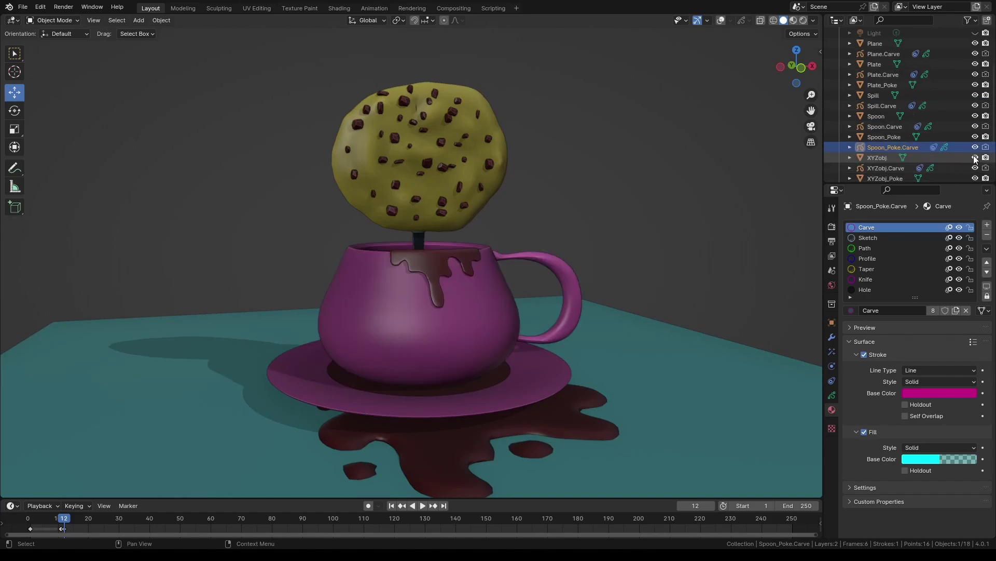
pyautogui.scroll(-3, 897, 140)
pyautogui.scroll(-3, 588, 188)
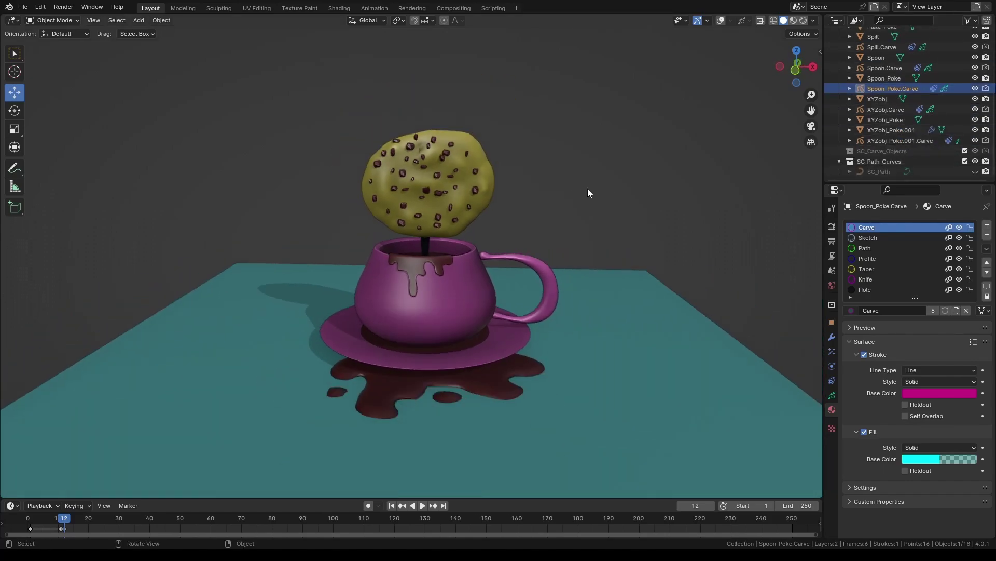
pyautogui.moveTo(588, 188)
pyautogui.mouseDown(button='middle')
pyautogui.moveTo(531, 187)
pyautogui.moveTo(587, 186)
pyautogui.mouseUp(button='middle')
# Step: Select the cookie, show the overlays and set its X rotation to -90° so it lies flat
pyautogui.click(470, 197)
pyautogui.hotkey('shift', 'alt', 'z')
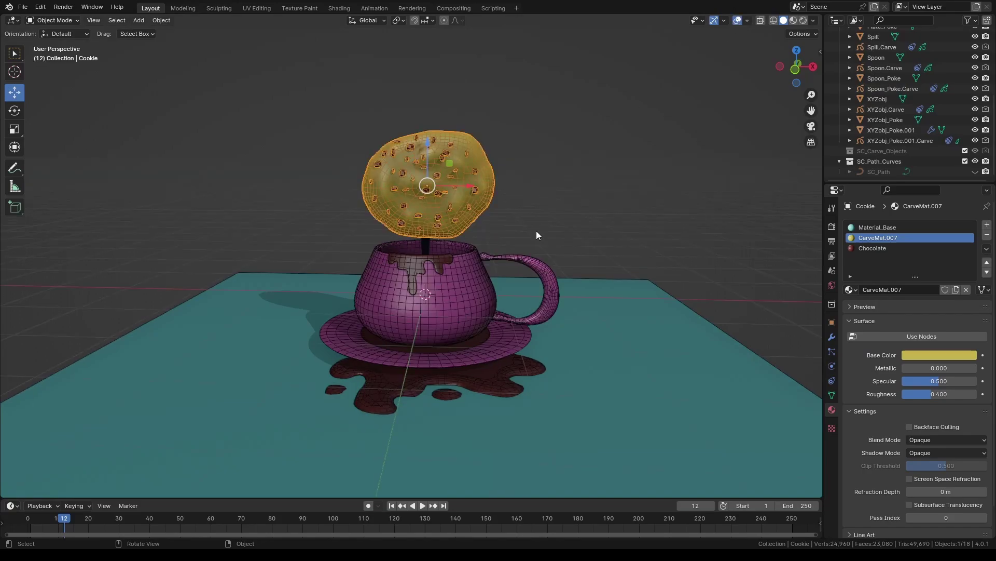
pyautogui.click(832, 322)
pyautogui.moveTo(614, 263); pyautogui.dragTo(753, 284, button='middle')
pyautogui.click(928, 291)
pyautogui.write('-90')
pyautogui.press('Return')
# Step: Move the cookie down to the tabletop beside the cup, opposite the cup's handle
pyautogui.moveTo(571, 260); pyautogui.dragTo(468, 269, button='middle')
pyautogui.moveTo(457, 191); pyautogui.dragTo(376, 192)
pyautogui.moveTo(298, 158); pyautogui.dragTo(299, 262)
pyautogui.moveTo(332, 296); pyautogui.dragTo(309, 300)
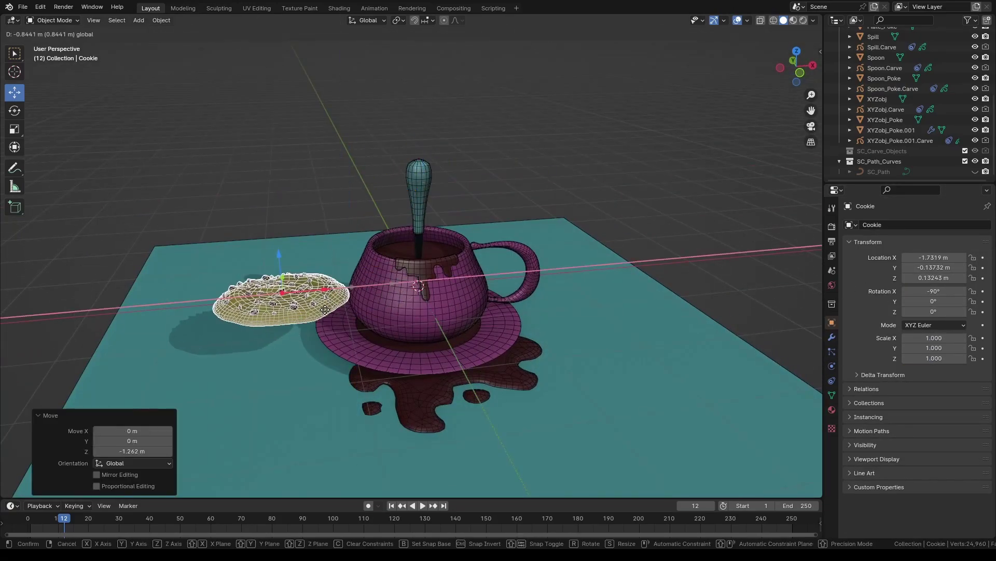
# Step: Tilt the cookie to about -14.5° around Y in front view and lean it on the saucer's edge
pyautogui.press('KP_1')
pyautogui.press('g')
pyautogui.press('r')
pyautogui.press('Return')
pyautogui.press('g')
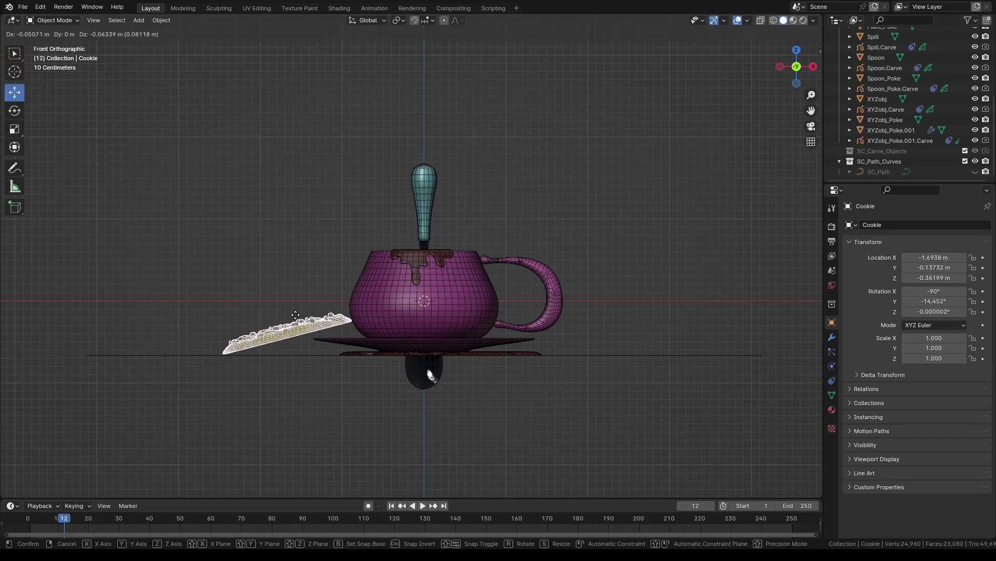
pyautogui.press('Return')
# Step: Join the grip and the spoon into one Spoon object and select it
pyautogui.moveTo(325, 266); pyautogui.dragTo(394, 290, button='middle')
pyautogui.click(442, 248)
pyautogui.scroll(3, 444, 244)
pyautogui.press('Delete')
pyautogui.click(447, 235)
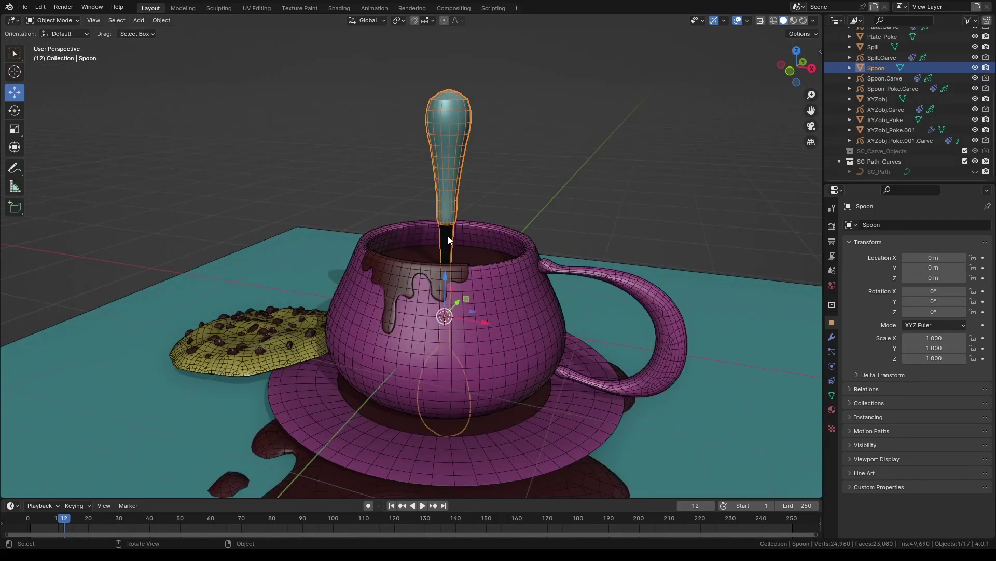
# Step: Raise the spoon along Z to about 0.51 m so its bowl sits inside the cup
pyautogui.press('g')
pyautogui.press('z')
pyautogui.click(449, 185)
pyautogui.press('KP_1')
pyautogui.press('g')
pyautogui.press('z')
pyautogui.click(542, 215)
# Step: Tilt the spoon to about -26.8° around X and move it to about 0.49 m in Y and 0.44 m in Z
pyautogui.press('KP_3')
pyautogui.press('r')
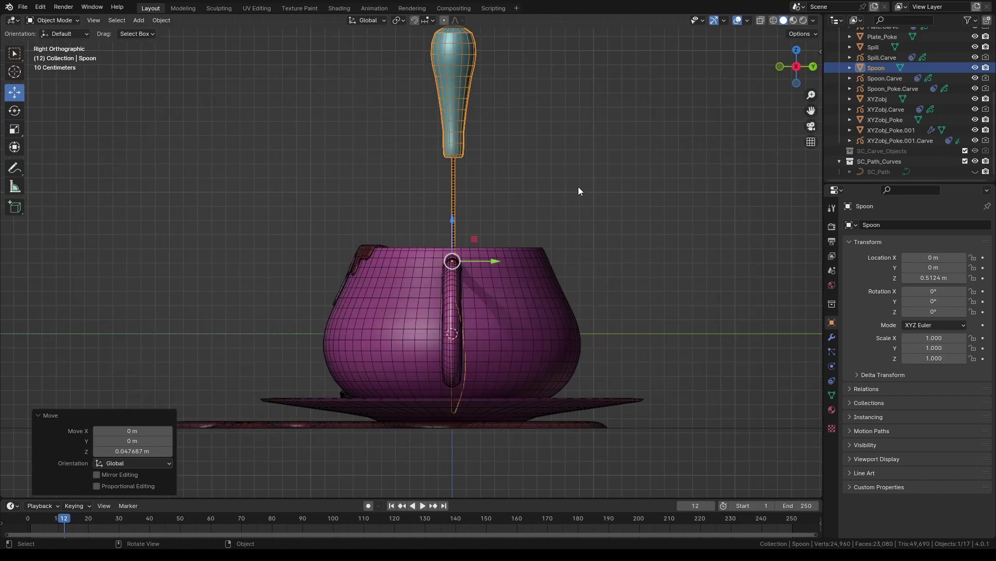
pyautogui.click(591, 251)
pyautogui.press('g')
pyautogui.press('y')
pyautogui.click(660, 259)
pyautogui.press('g')
pyautogui.press('z')
pyautogui.click(661, 271)
# Step: Nudge the spoon along Y to about 0.483 m so it rests against the cup's rim
pyautogui.click(760, 25)
pyautogui.click(761, 25)
pyautogui.moveTo(651, 194); pyautogui.dragTo(575, 223, button='middle')
pyautogui.scroll(5, 575, 223)
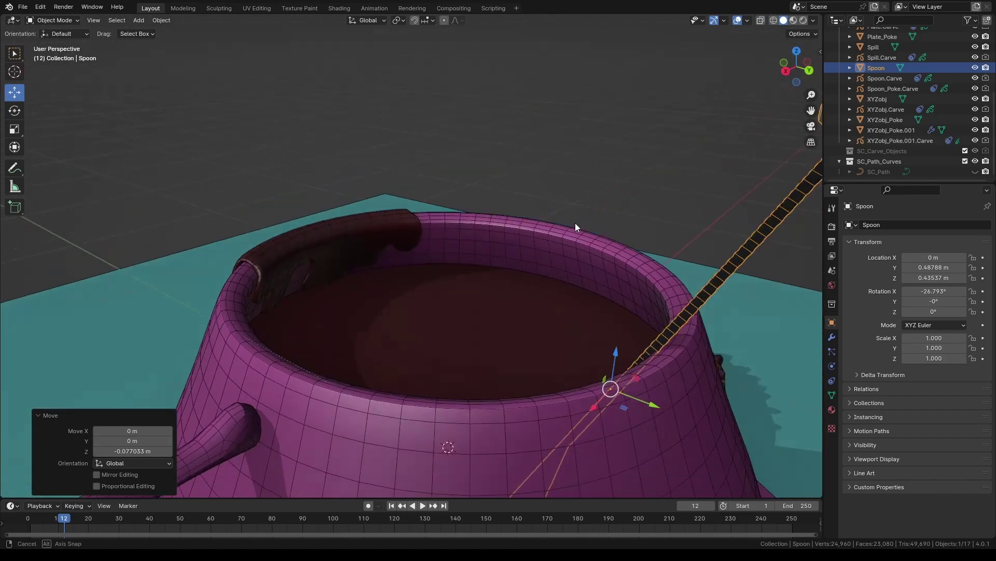
pyautogui.moveTo(678, 386); pyautogui.dragTo(674, 385)
pyautogui.scroll(-4, 638, 363)
pyautogui.moveTo(540, 343); pyautogui.dragTo(613, 197, button='middle')
pyautogui.scroll(-4, 599, 233)
pyautogui.click(599, 232)
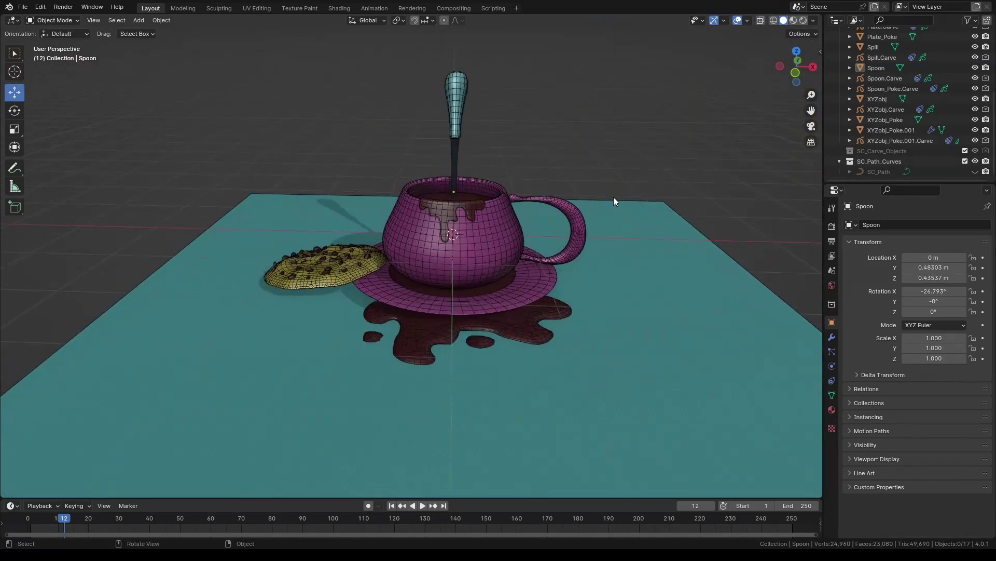
# Step: Rotate the spoon around Z to about -50.6° and shift it to about 0.32 m in X, leaning toward the handle side
pyautogui.moveTo(545, 210); pyautogui.dragTo(540, 223, button='middle')
pyautogui.click(458, 125)
pyautogui.moveTo(571, 155); pyautogui.dragTo(600, 147, button='middle')
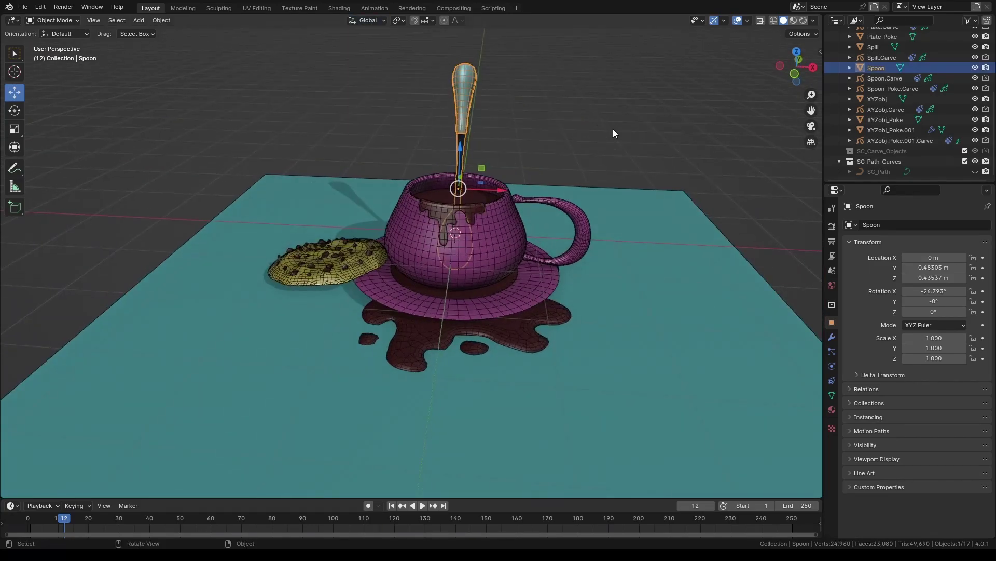
pyautogui.press('r')
pyautogui.press('z')
pyautogui.click(597, 106)
pyautogui.press('KP_1')
pyautogui.press('g')
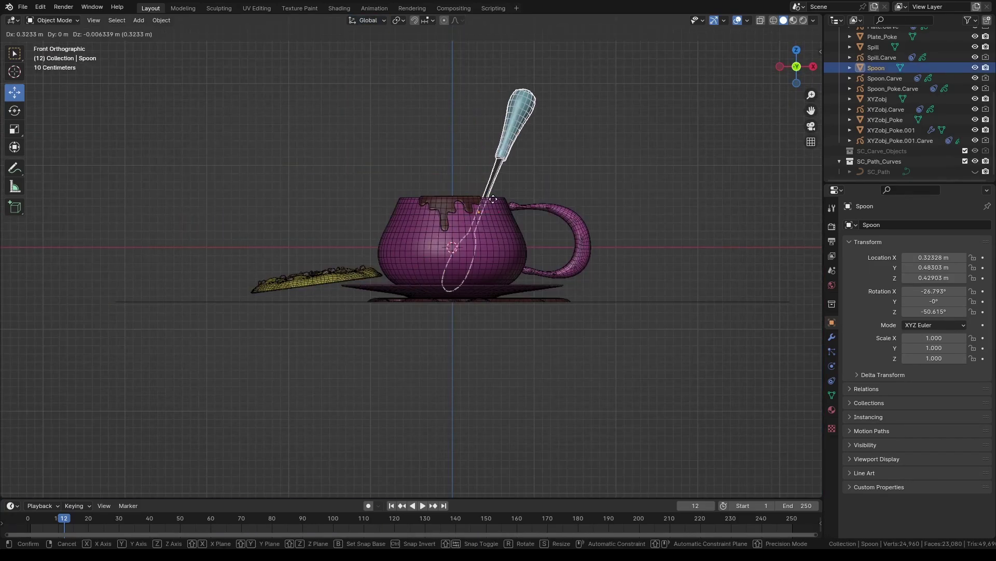
pyautogui.click(571, 164)
# Step: Fine-tune the spoon along Y and X so its stem rests against the cup's inner rim, and deselect everything
pyautogui.moveTo(571, 163); pyautogui.dragTo(508, 194, button='middle')
pyautogui.scroll(4, 509, 195)
pyautogui.press('g')
pyautogui.press('y')
pyautogui.click(726, 184)
pyautogui.moveTo(727, 184); pyautogui.dragTo(674, 223, button='middle')
pyautogui.press('g')
pyautogui.press('x')
pyautogui.click(597, 244)
pyautogui.click(581, 251)
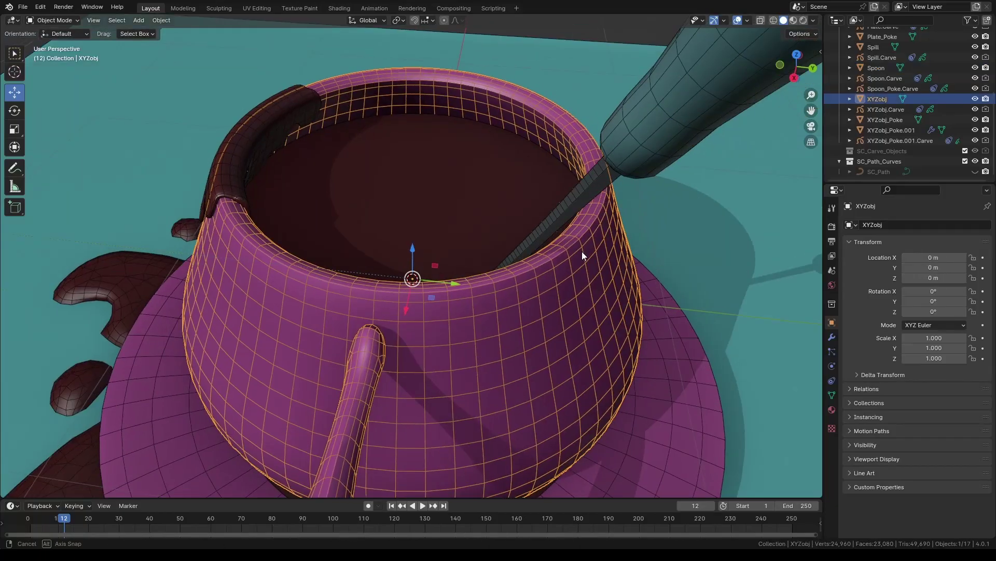
pyautogui.scroll(-5, 582, 251)
pyautogui.click(649, 218)
pyautogui.hotkey('alt', 'a')
# Step: Make the saucer, cup and ground plane passive convex-hull rigid bodies with Sketch_N_Simulate
pyautogui.moveTo(531, 173); pyautogui.dragTo(535, 184, button='middle')
pyautogui.keyDown('shift'); pyautogui.moveTo(400, 340); pyautogui.dragTo(419, 319, button='middle'); pyautogui.keyUp('shift')
pyautogui.scroll(1, 419, 319)
pyautogui.click(361, 301)
pyautogui.keyDown('shift'); pyautogui.click(393, 254); pyautogui.keyUp('shift')
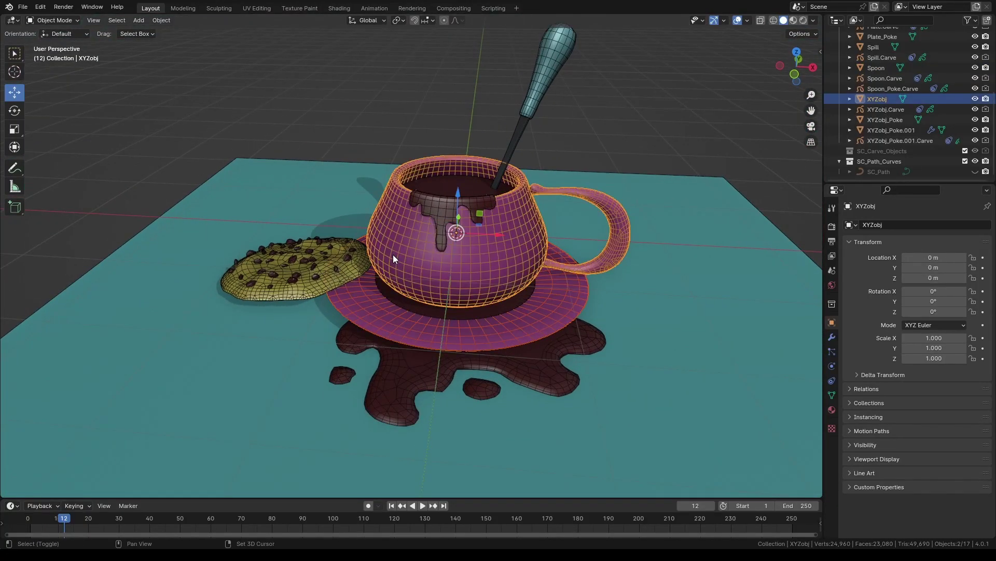
pyautogui.keyDown('shift'); pyautogui.click(307, 310); pyautogui.keyUp('shift')
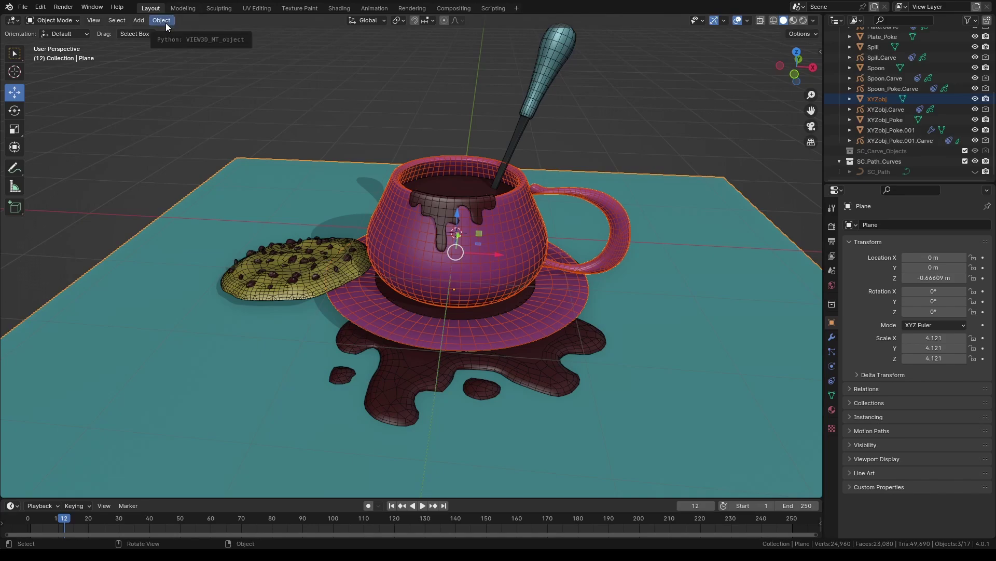
pyautogui.hotkey('shift', 'x')
pyautogui.scroll(-2, 112, 377)
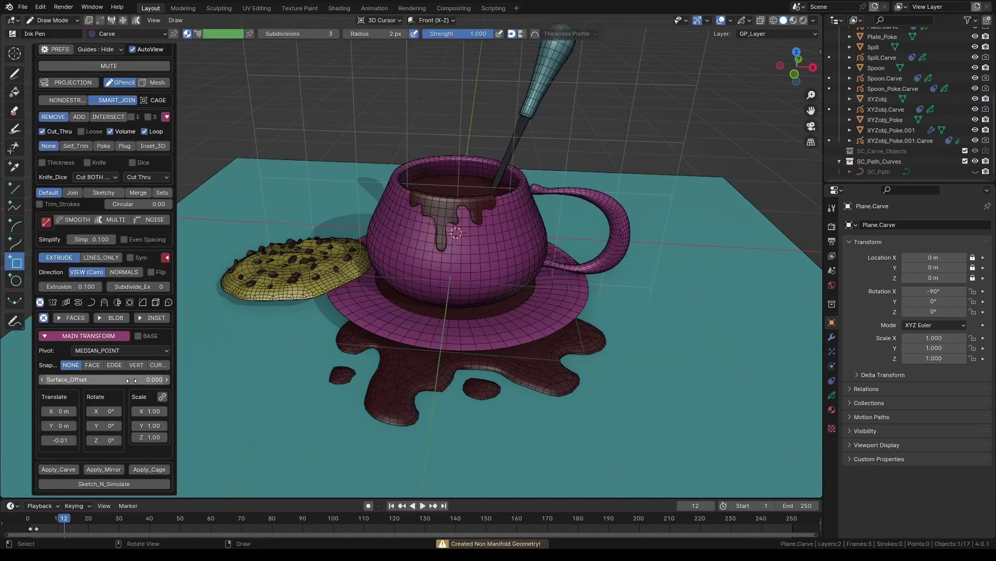
pyautogui.click(105, 484)
pyautogui.click(82, 451)
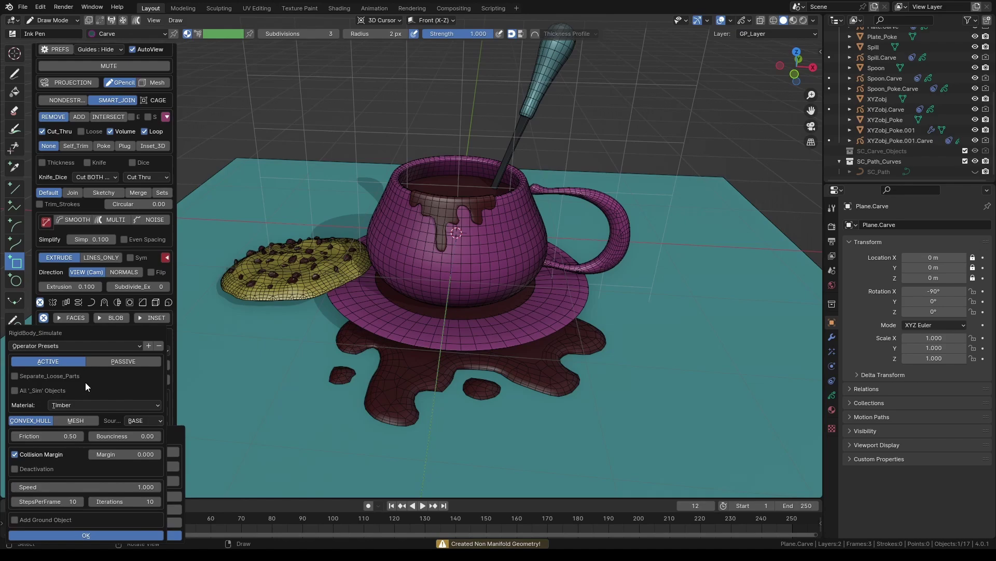
pyautogui.click(114, 360)
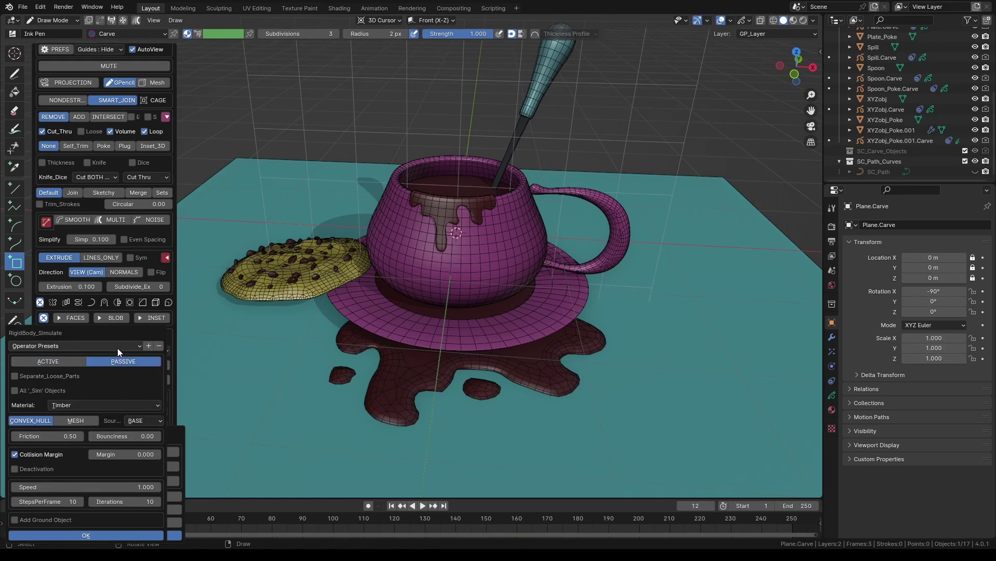
pyautogui.moveTo(117, 331); pyautogui.dragTo(151, 297)
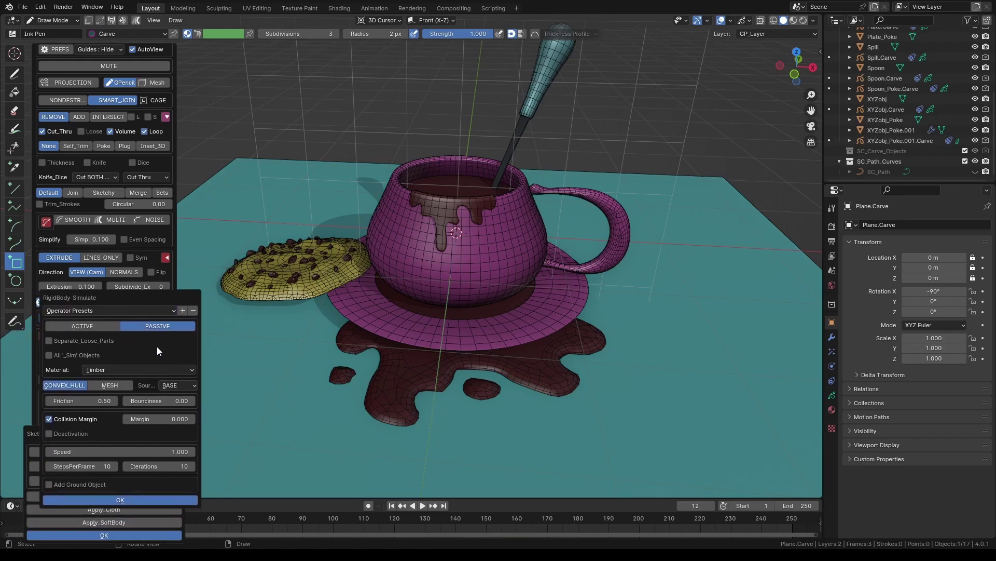
pyautogui.click(140, 501)
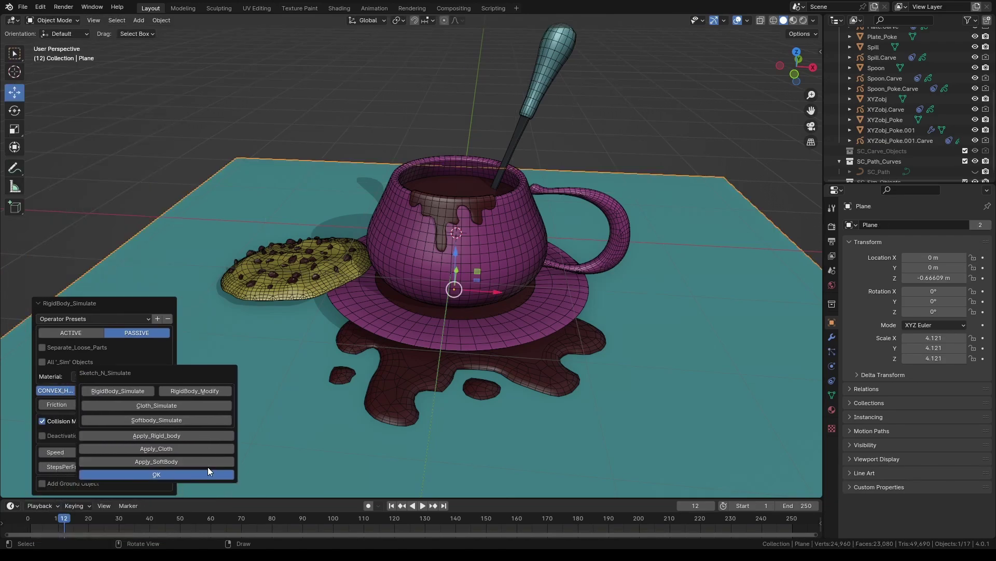
pyautogui.click(207, 472)
# Step: Make the cookie an active convex-hull rigid body with the Timber material
pyautogui.hotkey('alt', 'a')
pyautogui.click(345, 272)
pyautogui.rightClick(345, 272)
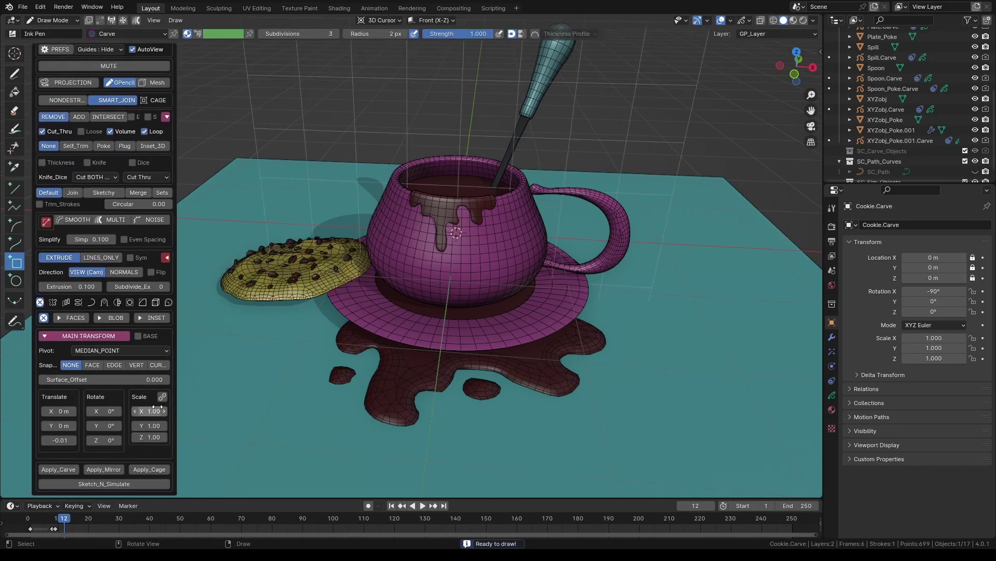
pyautogui.click(135, 483)
pyautogui.click(126, 451)
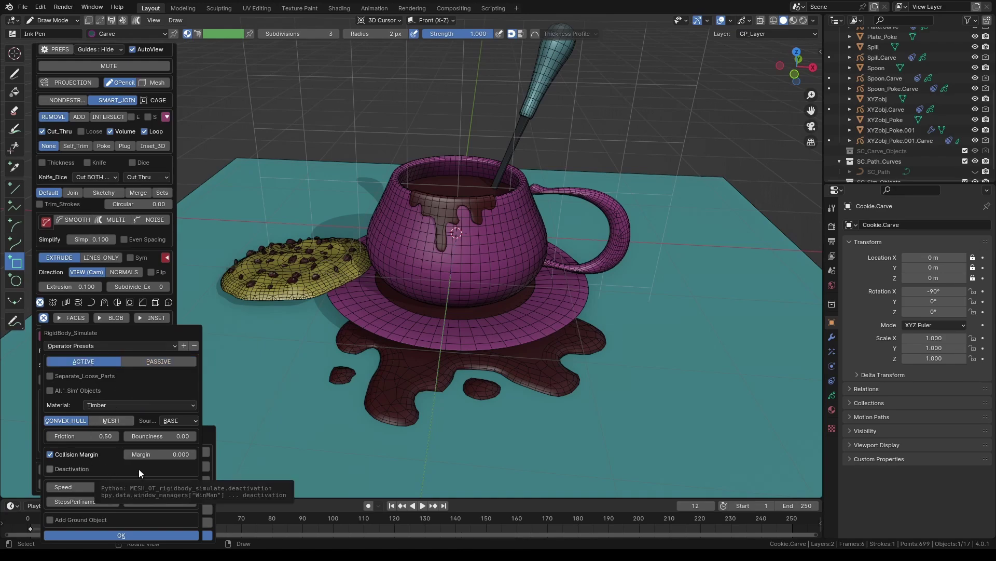
pyautogui.click(131, 536)
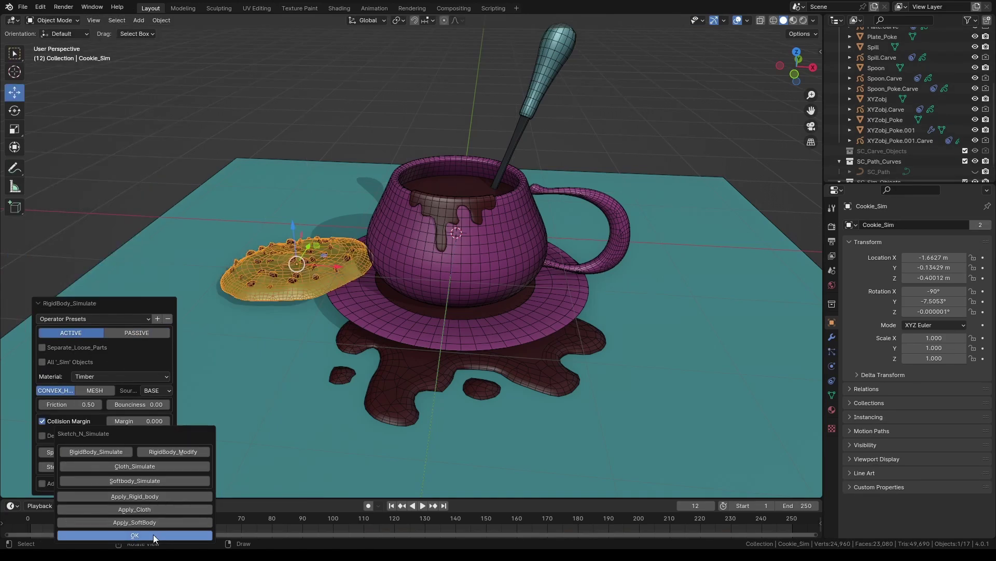
pyautogui.click(154, 534)
# Step: Run the rigid body simulation from frame 1 so the cookie settles against the saucer
pyautogui.click(391, 506)
pyautogui.click(373, 427)
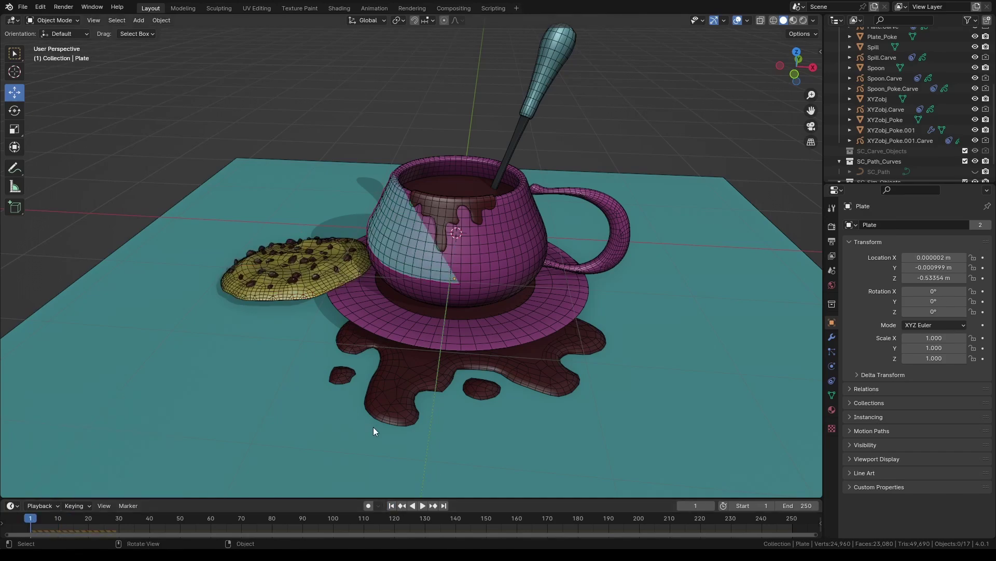
pyautogui.click(423, 505)
pyautogui.click(422, 505)
pyautogui.moveTo(291, 139); pyautogui.dragTo(275, 222, button='middle')
# Step: Apply the rigid body simulation to the cookie at frame 55 to keep its settled position
pyautogui.click(297, 268)
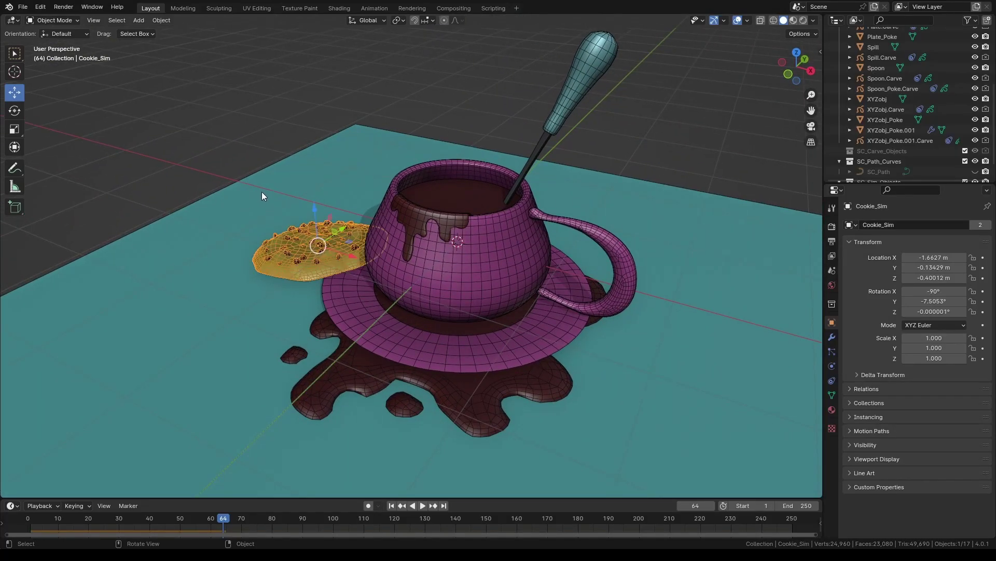
pyautogui.click(162, 20)
pyautogui.scroll(-3, 208, 467)
pyautogui.click(210, 512)
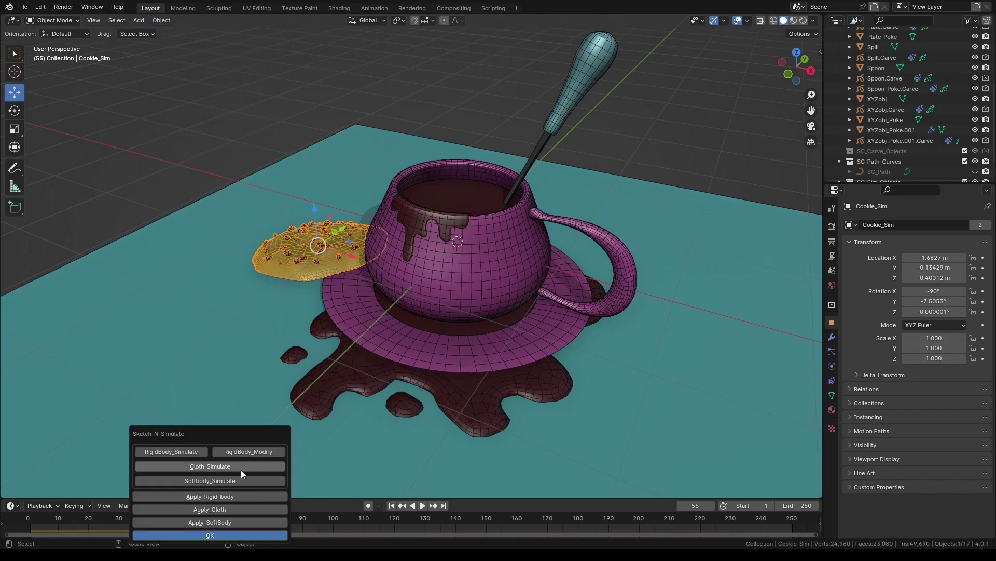
pyautogui.click(222, 494)
pyautogui.click(227, 531)
pyautogui.click(224, 534)
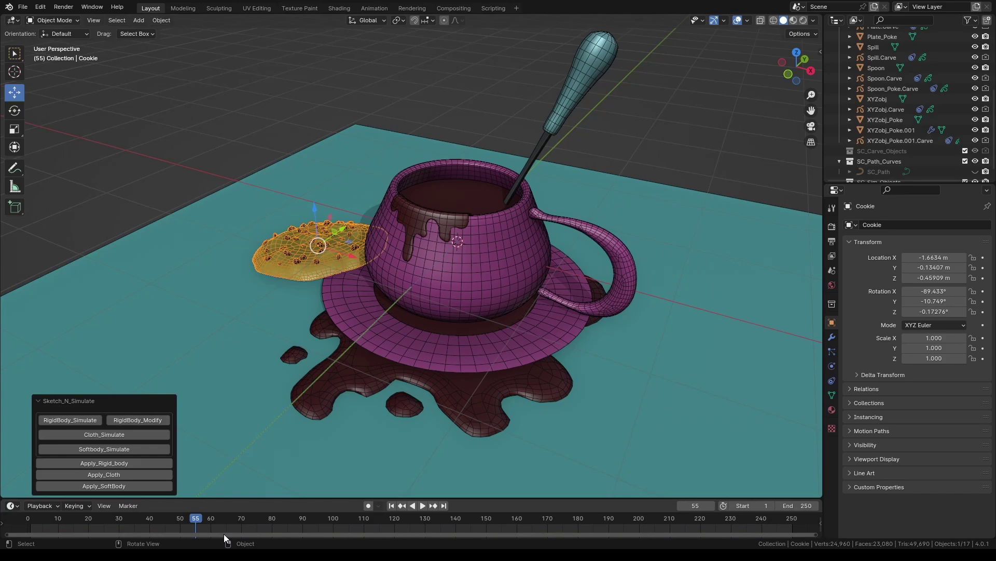
# Step: Replay the timeline from frame 1 and examine the cookie's resting position from a lower angle
pyautogui.click(145, 221)
pyautogui.click(393, 505)
pyautogui.click(422, 505)
pyautogui.click(422, 505)
pyautogui.click(392, 505)
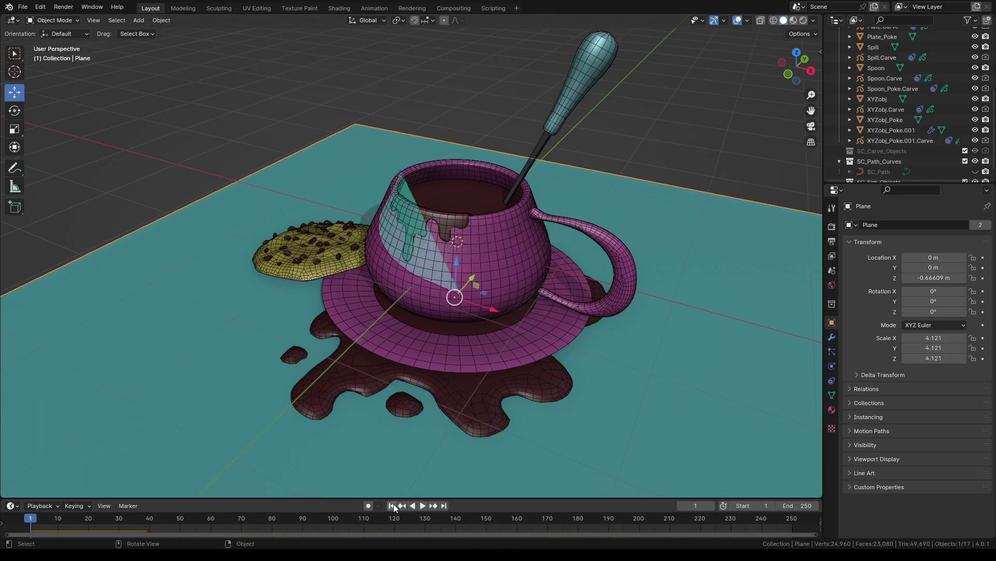
pyautogui.moveTo(202, 211); pyautogui.dragTo(244, 187, button='middle')
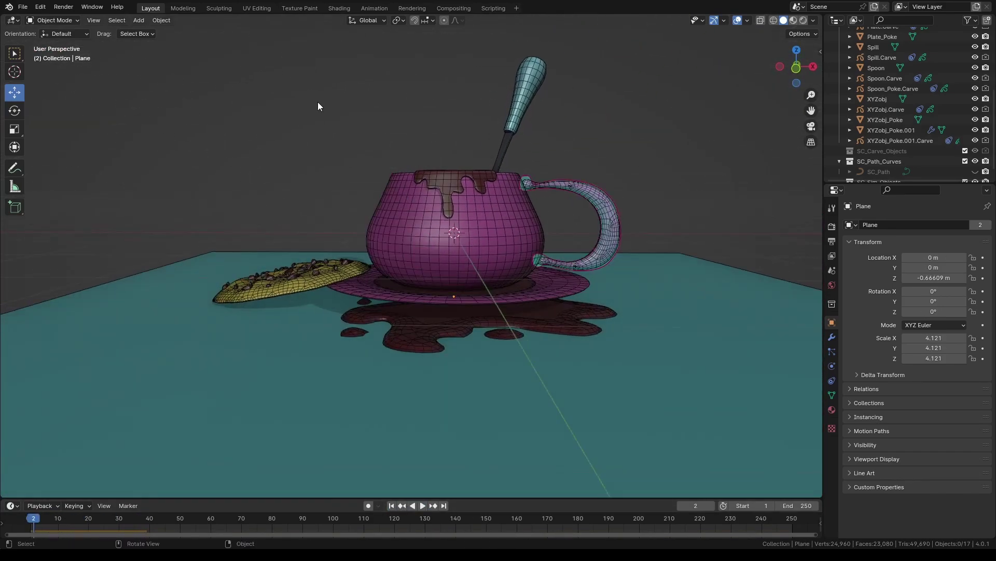
pyautogui.press('space')
pyautogui.press('space')
# Step: Sketch an additive Sketch_N_Carve shape on the cup that encloses the whole handle in front view
pyautogui.click(503, 215)
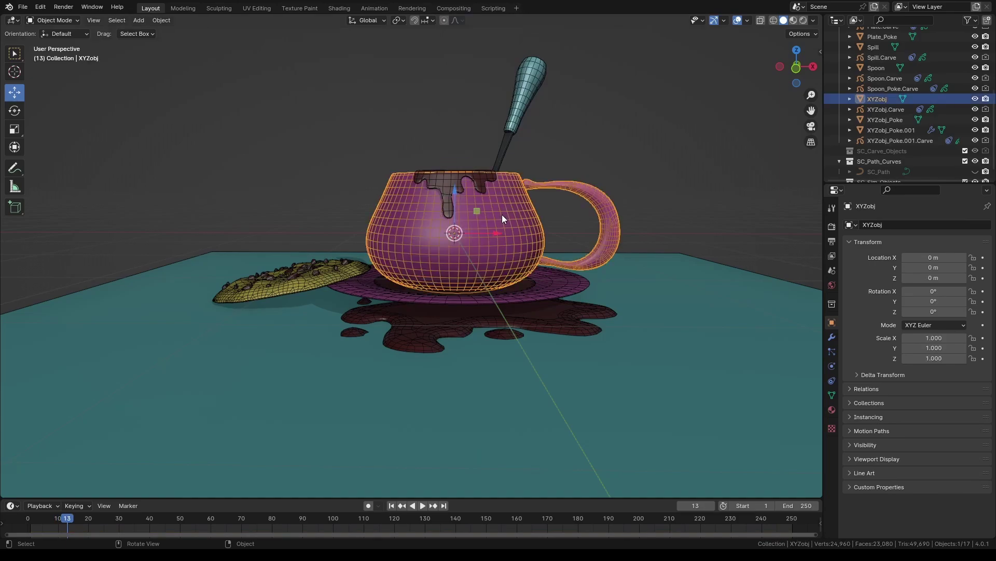
pyautogui.hotkey('alt', 'x')
pyautogui.press('Return')
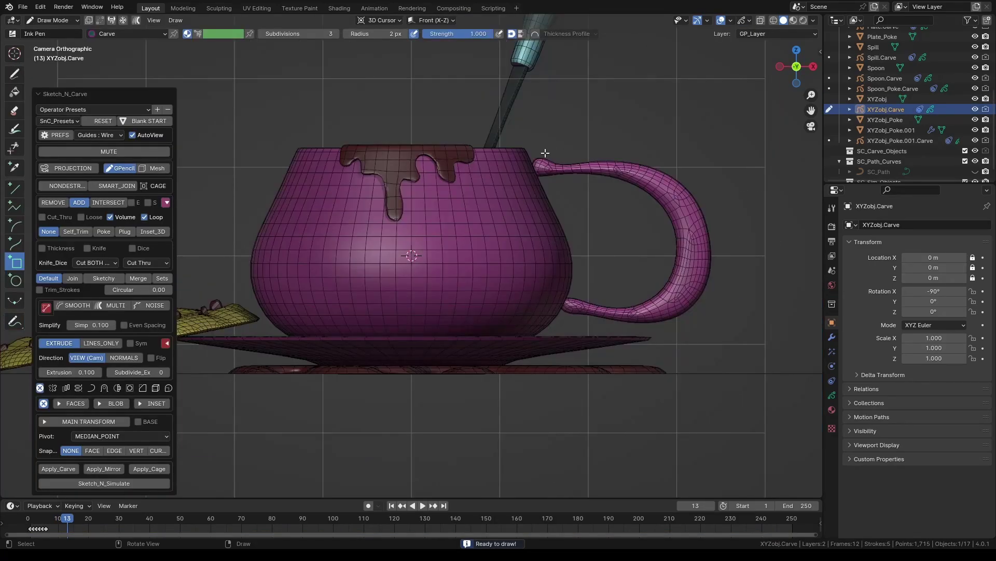
pyautogui.press('d')
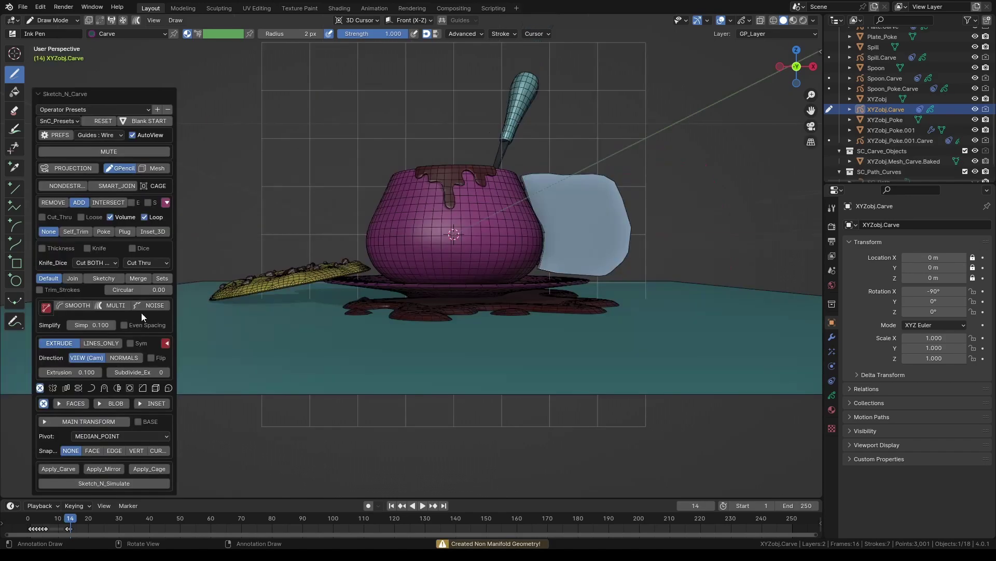
# Step: Extrude the handle shape symmetrically by 0.210 and turn it into a deformation cage
pyautogui.click(130, 343)
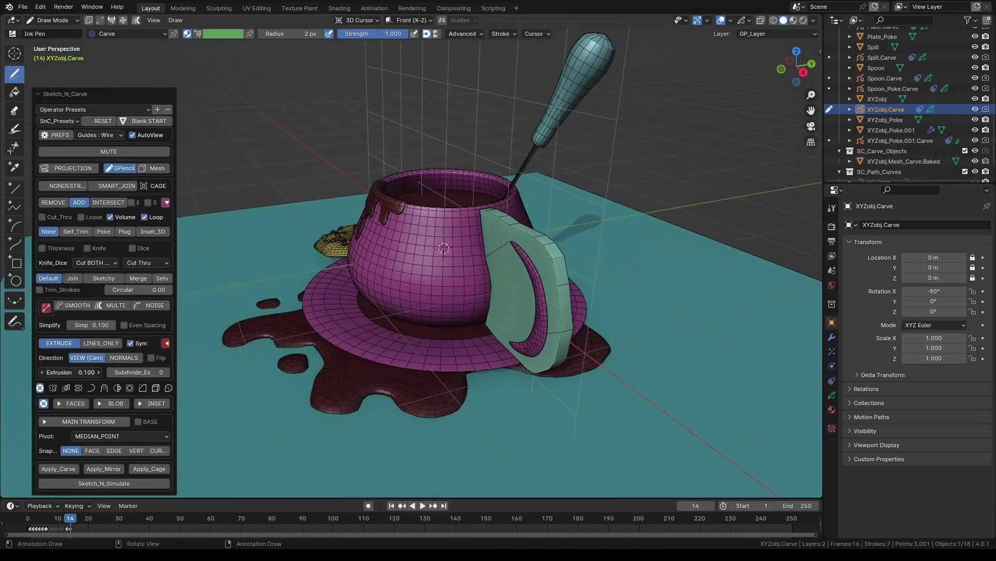
pyautogui.moveTo(66, 375); pyautogui.dragTo(95, 375)
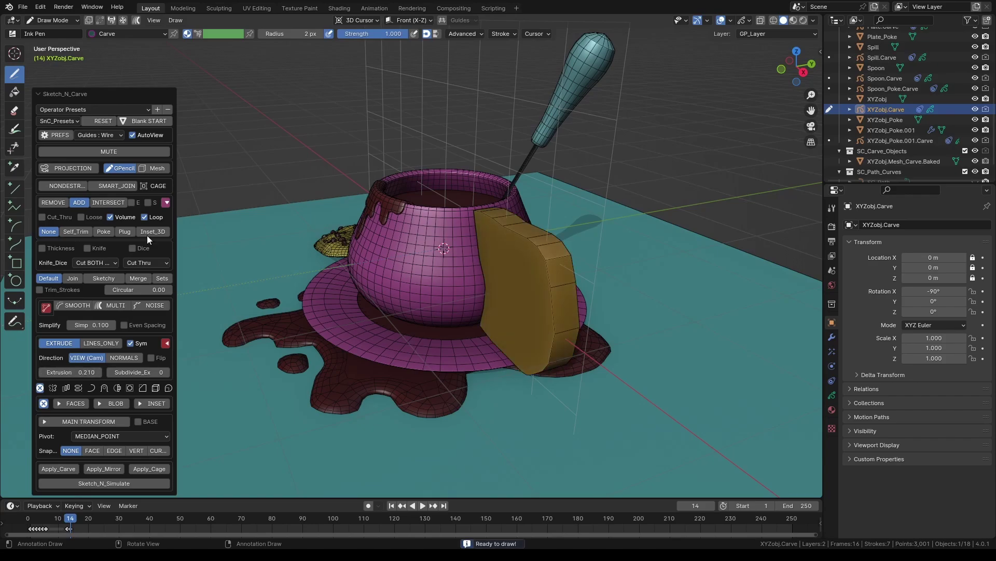
pyautogui.click(159, 186)
pyautogui.click(117, 388)
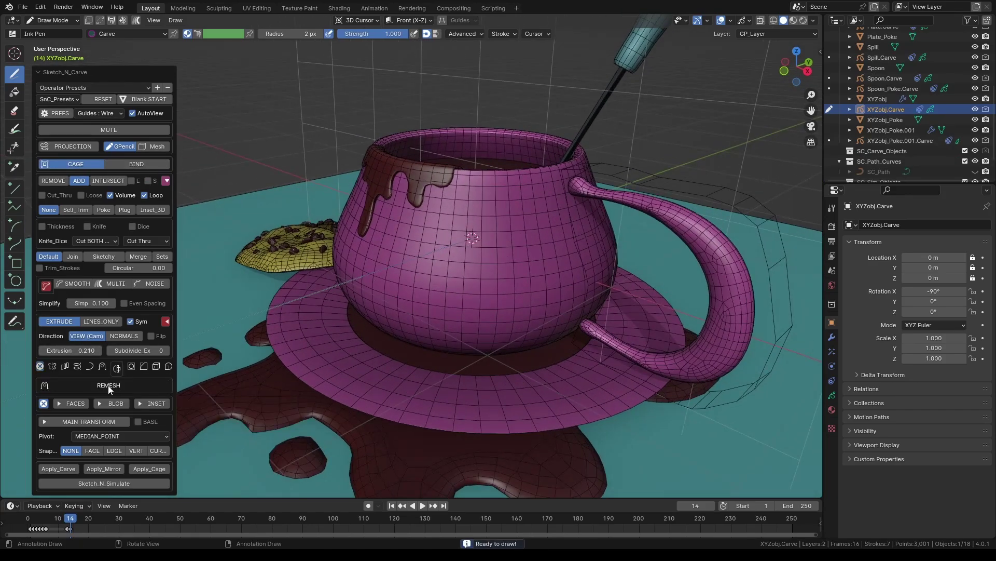
# Step: Remesh the handle cage at depth 2 and bind the cup to it
pyautogui.click(42, 385)
pyautogui.click(42, 385)
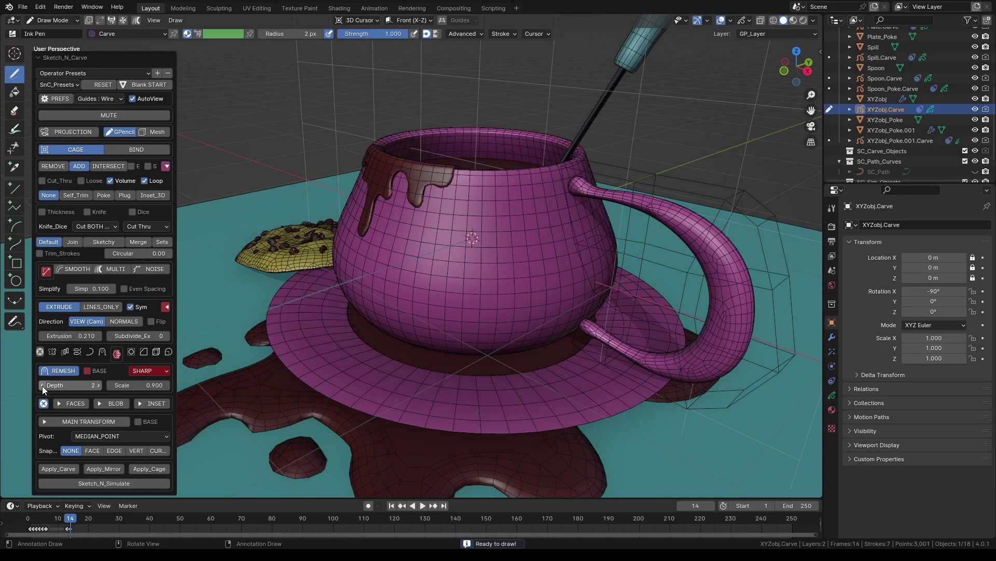
pyautogui.moveTo(188, 323)
pyautogui.mouseDown(button='middle')
pyautogui.moveTo(71, 319)
pyautogui.moveTo(175, 321)
pyautogui.moveTo(190, 308)
pyautogui.mouseUp(button='middle')
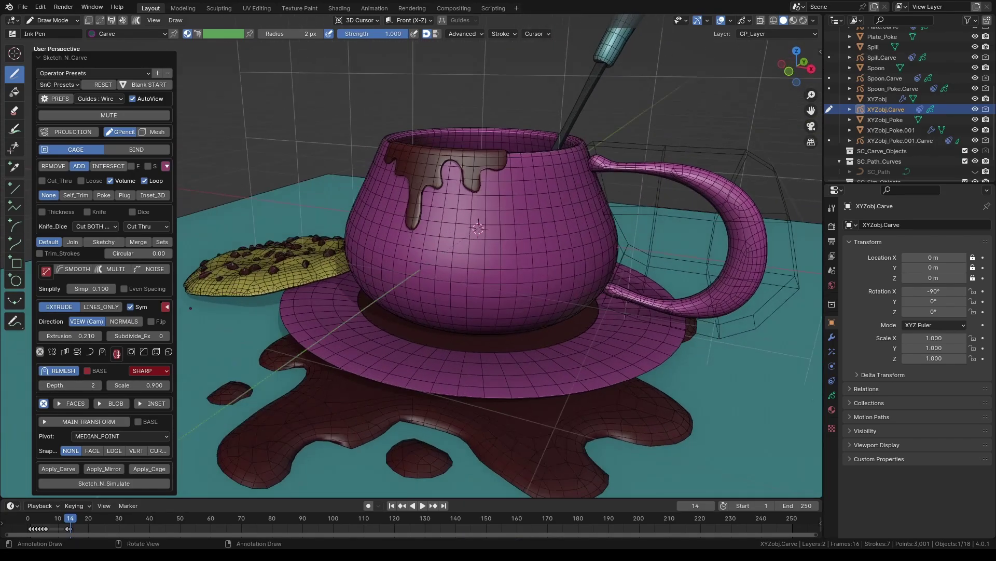
pyautogui.click(129, 148)
pyautogui.click(132, 184)
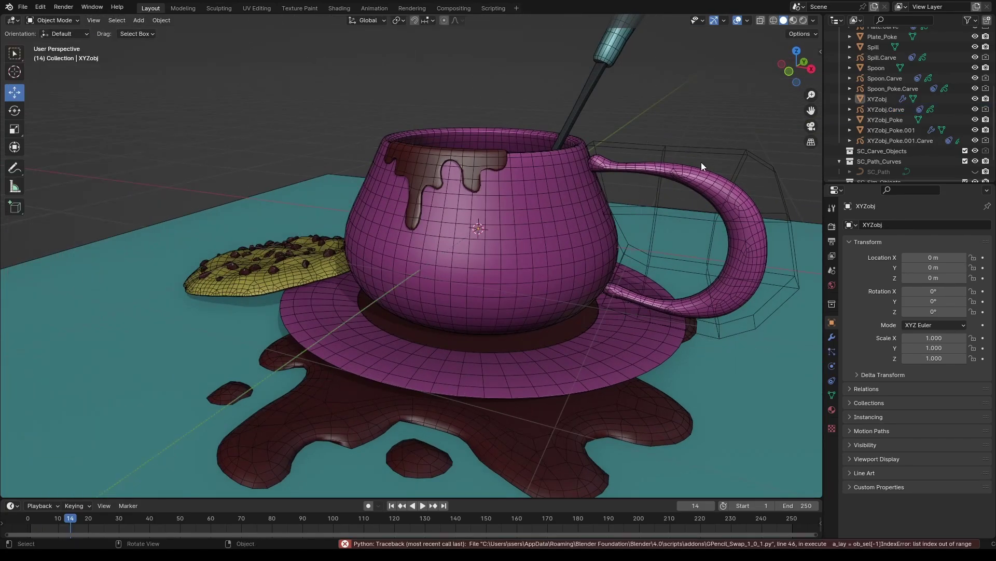
# Step: Scale the outer vertices of the handle cage to 0.790 along X in front view
pyautogui.press('KP_1')
pyautogui.press('Tab')
pyautogui.hotkey('alt', 'z')
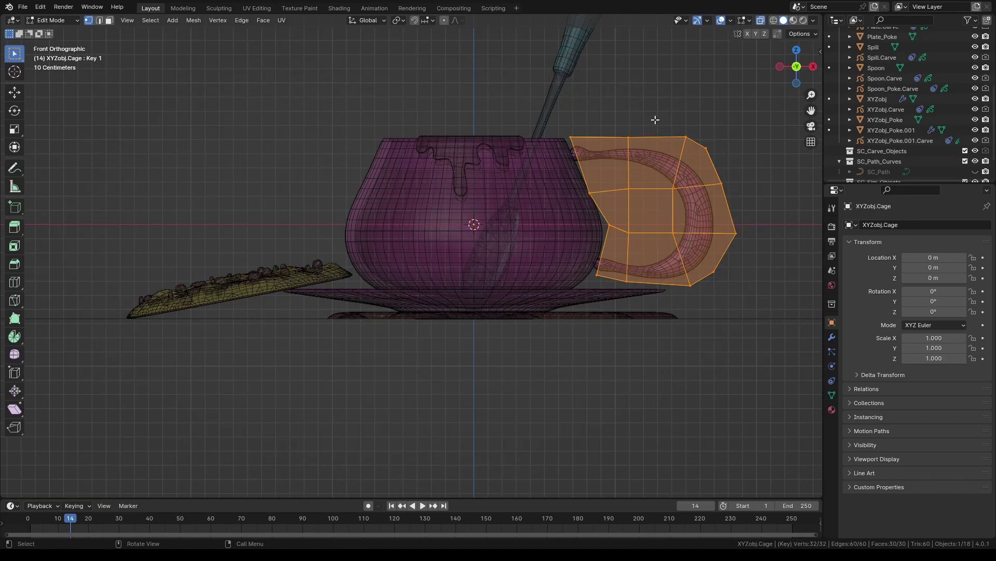
pyautogui.moveTo(651, 115); pyautogui.dragTo(745, 276)
pyautogui.press('ctrl+KP_Add')
pyautogui.press('s')
pyautogui.press('x')
pyautogui.click(737, 202)
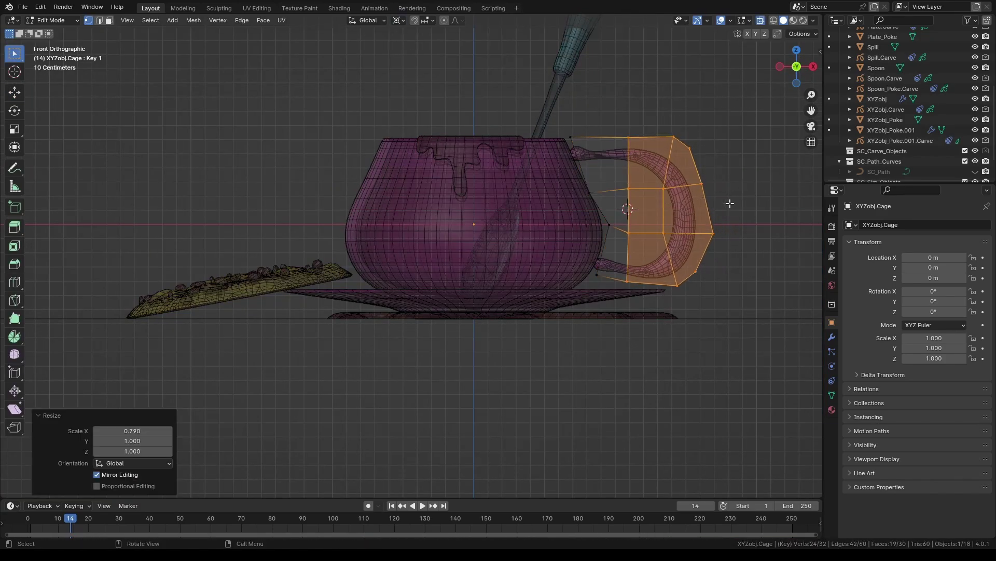
# Step: Raise and tilt the outer cage vertices upward, and reposition the lower outer corner to reshape the handle
pyautogui.press('g')
pyautogui.press('z')
pyautogui.click(732, 193)
pyautogui.press('r')
pyautogui.click(766, 170)
pyautogui.moveTo(674, 240); pyautogui.dragTo(733, 277)
pyautogui.press('g')
pyautogui.click(712, 182)
pyautogui.click(741, 235)
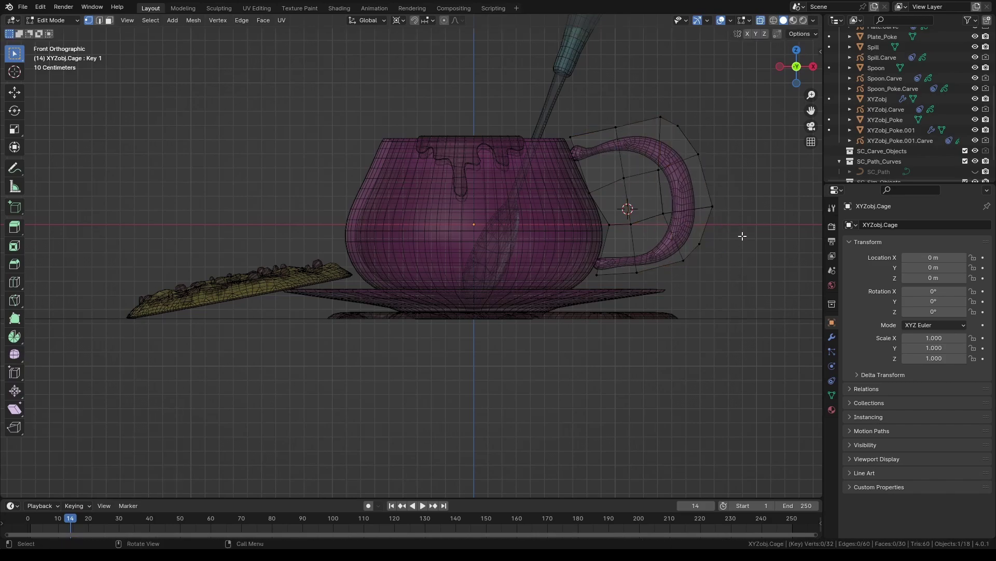
# Step: Return to object mode, turn off X-ray and hide the handle's cage object
pyautogui.press('Tab')
pyautogui.click(708, 273)
pyautogui.click(762, 21)
pyautogui.moveTo(712, 117); pyautogui.dragTo(677, 146, button='middle')
pyautogui.scroll(-1, 677, 146)
pyautogui.scroll(-2, 918, 143)
pyautogui.click(975, 172)
# Step: Start a Smart Join carve on the cup and draw a band of irregular decorative shapes across its front
pyautogui.hotkey('alt', 'c')
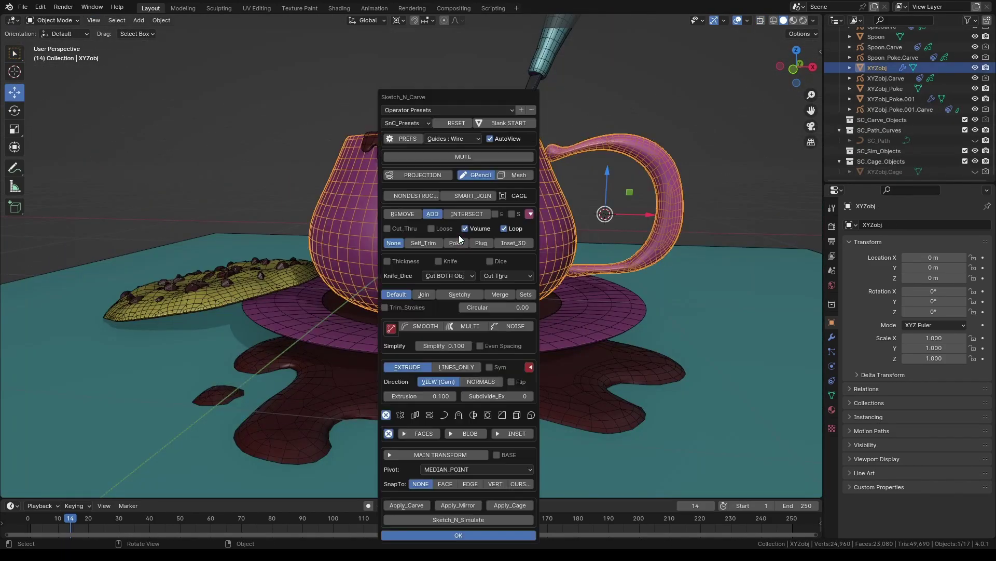
pyautogui.click(475, 195)
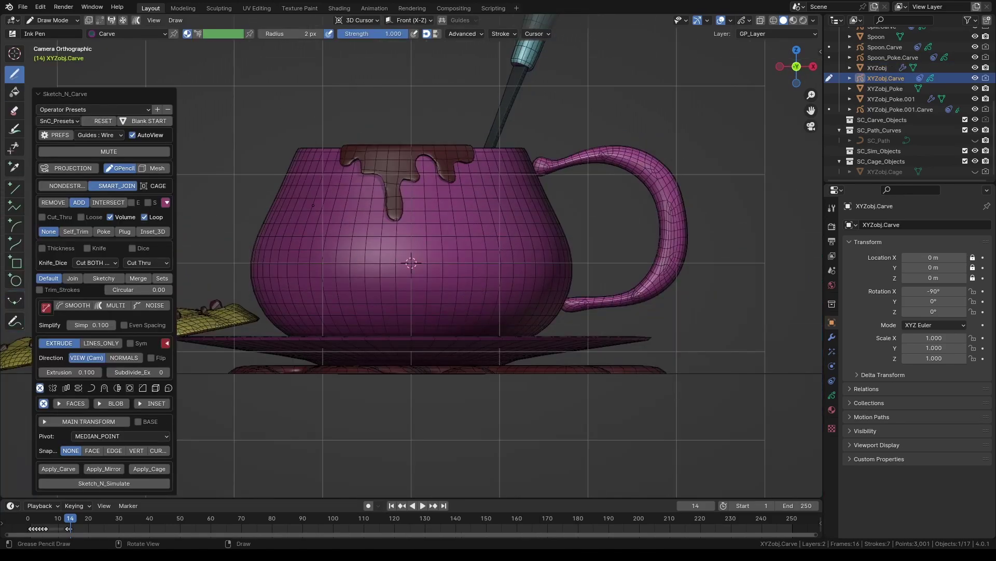
pyautogui.moveTo(313, 202); pyautogui.dragTo(338, 308)
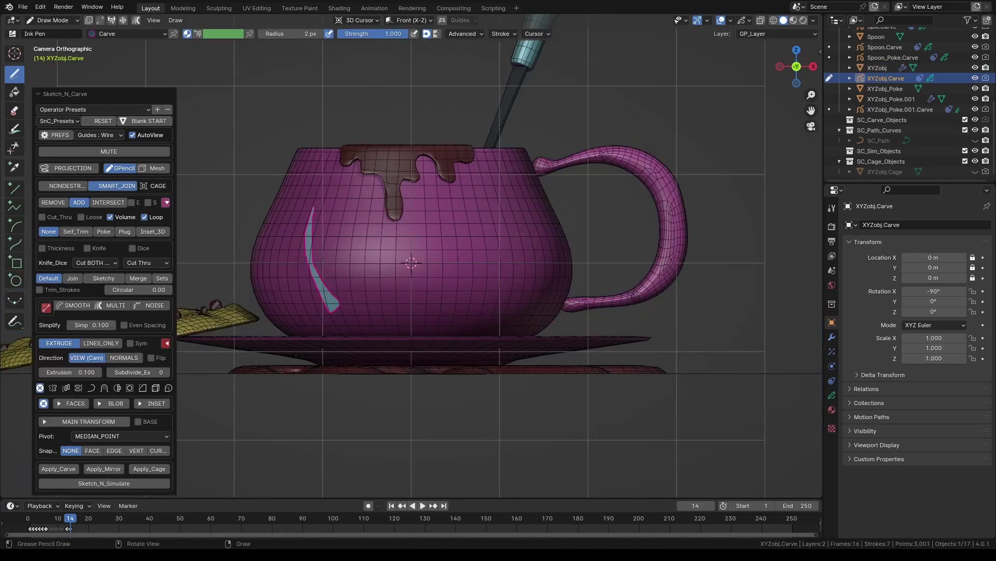
pyautogui.moveTo(328, 256); pyautogui.dragTo(330, 268)
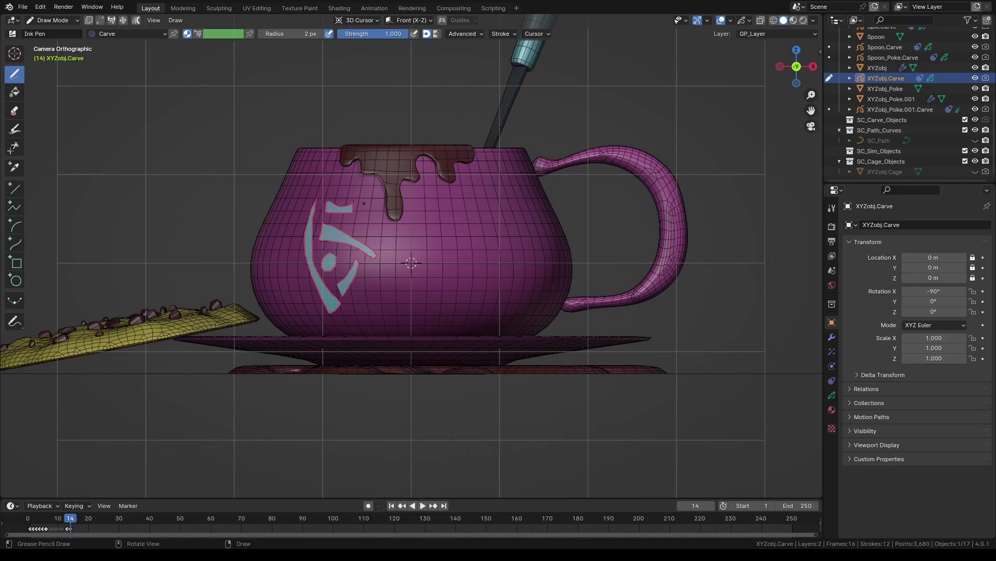
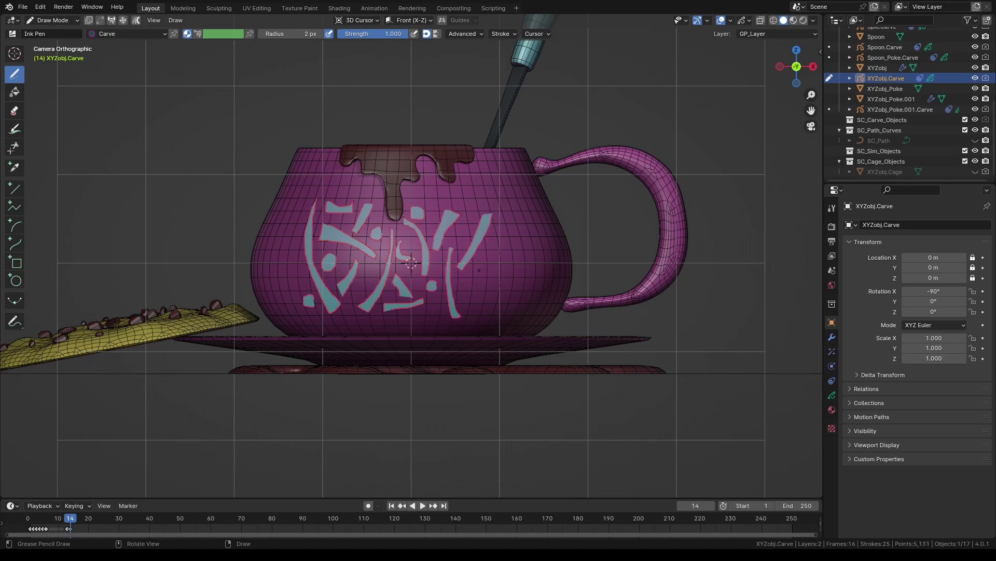
# Step: Generate geometry from the drawn shapes and repeat it sideways with an array at an X offset of 1.08
pyautogui.hotkey('ctrl', 'shift', 'x')
pyautogui.click(66, 387)
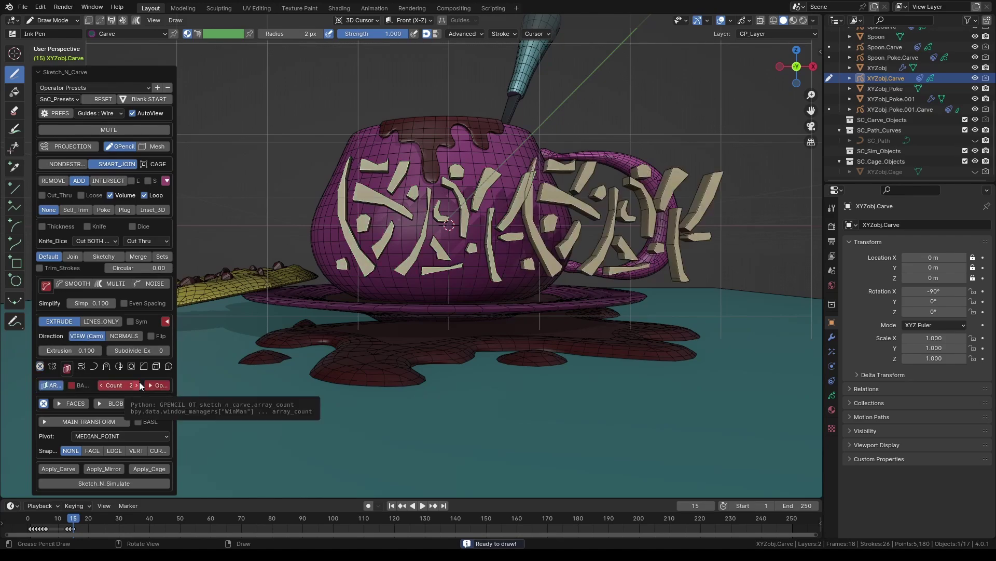
pyautogui.moveTo(893, 407); pyautogui.dragTo(892, 407)
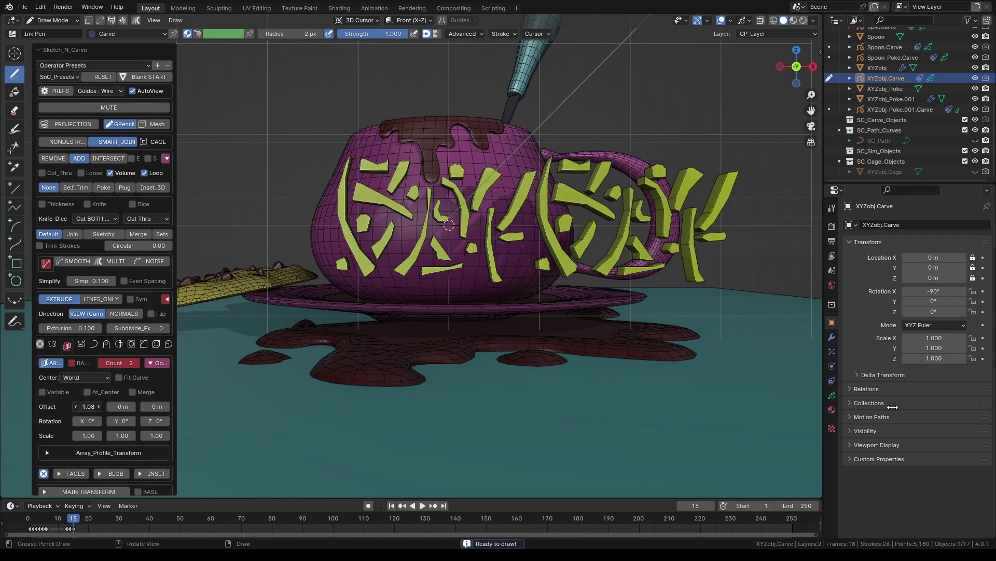
# Step: Wrap the arrayed shapes around the cup with Curve Deform on a circle, with Stretch enabled and a radius of 0.87
pyautogui.click(95, 344)
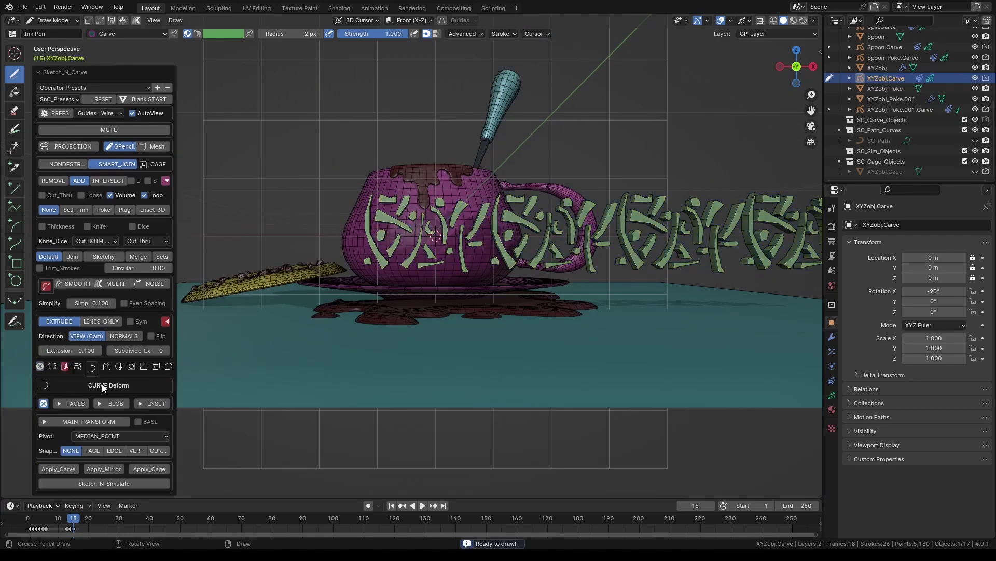
pyautogui.click(146, 386)
pyautogui.click(149, 406)
pyautogui.click(155, 428)
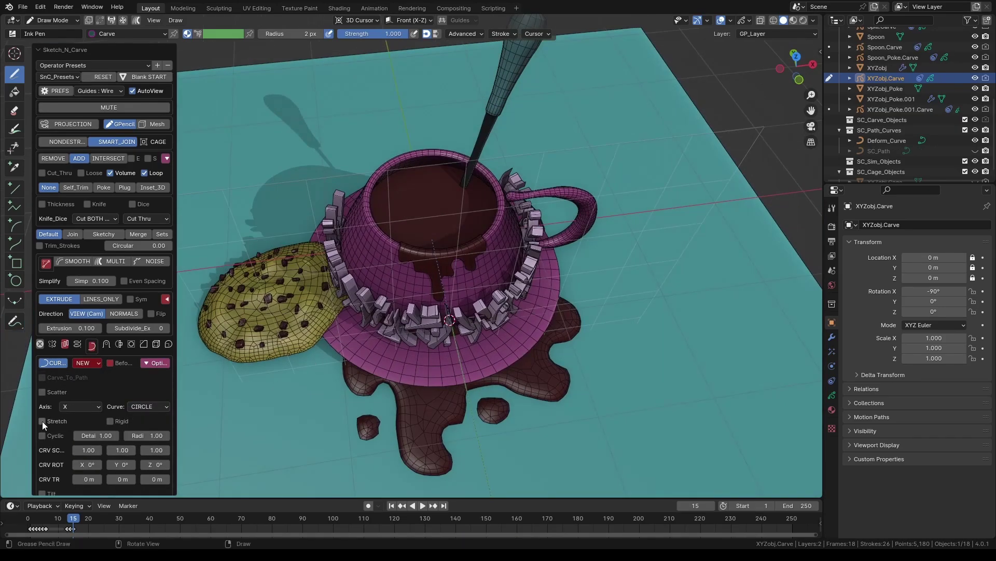
pyautogui.click(42, 421)
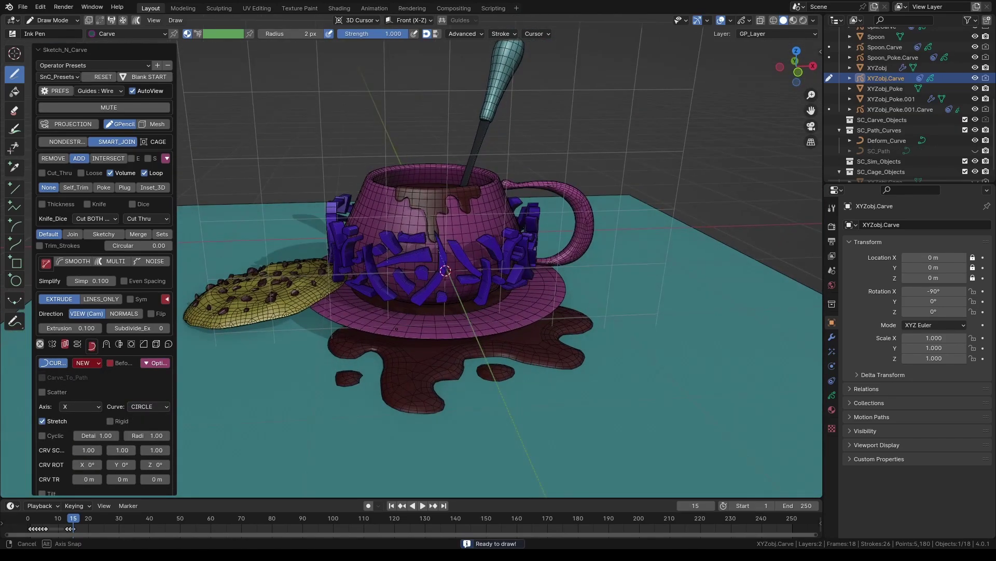
pyautogui.moveTo(154, 435); pyautogui.dragTo(142, 433)
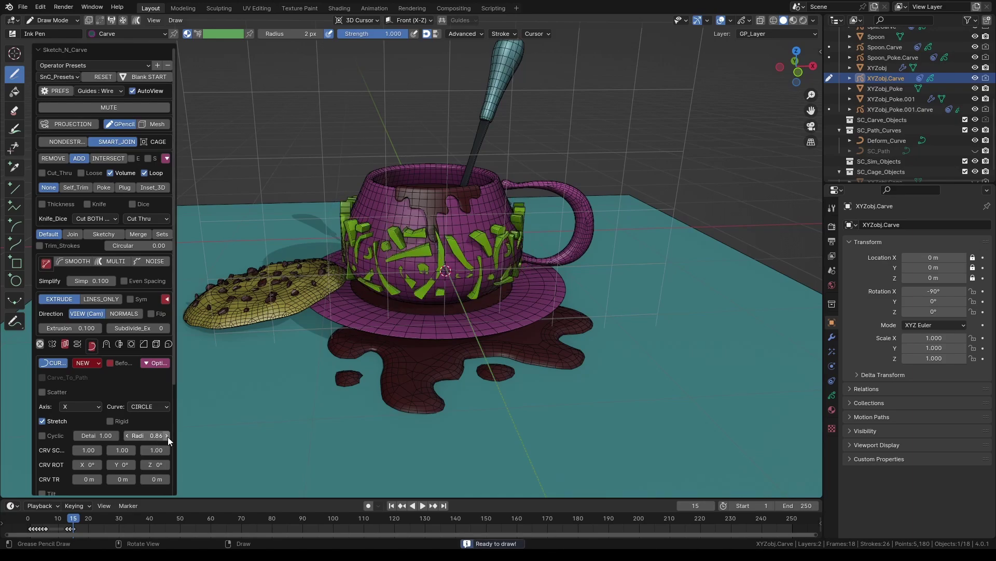
pyautogui.click(166, 435)
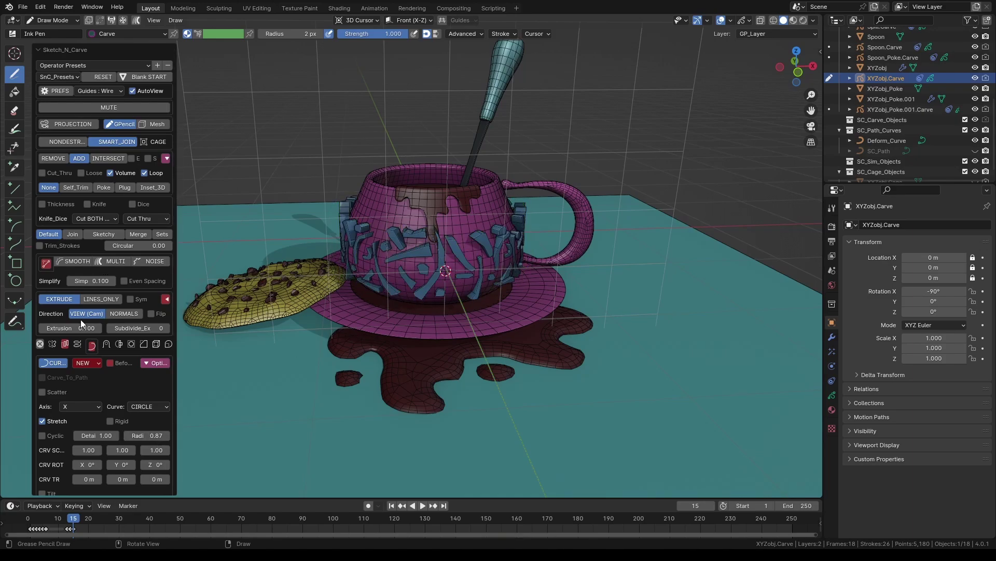
# Step: Set the decoration's extrusion to 0.260 and turn on Inset_3D with an inset of 0.012
pyautogui.moveTo(78, 328); pyautogui.dragTo(162, 324)
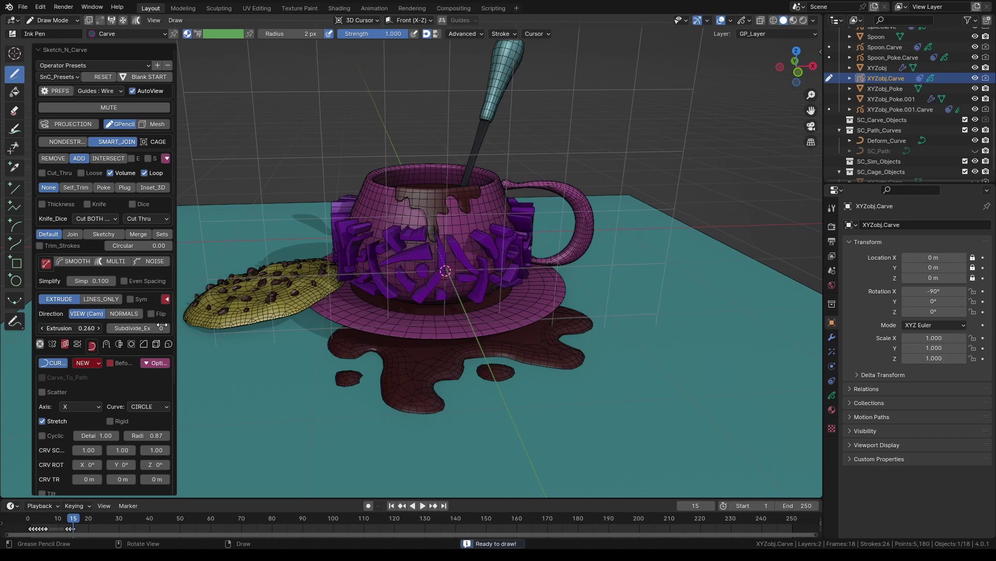
pyautogui.click(154, 187)
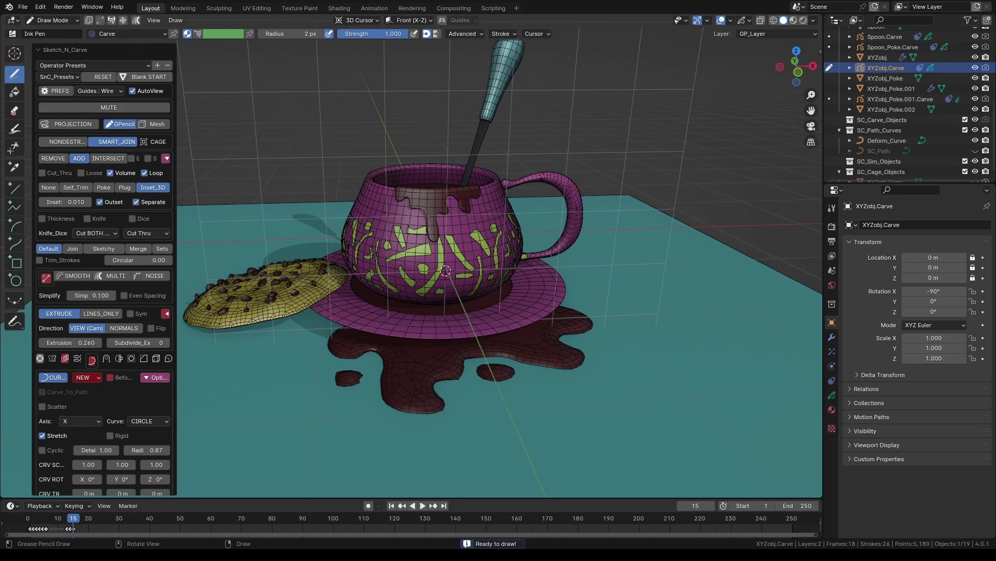
pyautogui.moveTo(83, 201); pyautogui.dragTo(89, 201)
# Step: Shift the decoration's curve profile in the positive Z direction using the profile transform's translation
pyautogui.moveTo(384, 214); pyautogui.dragTo(366, 203, button='middle')
pyautogui.scroll(-5, 113, 388)
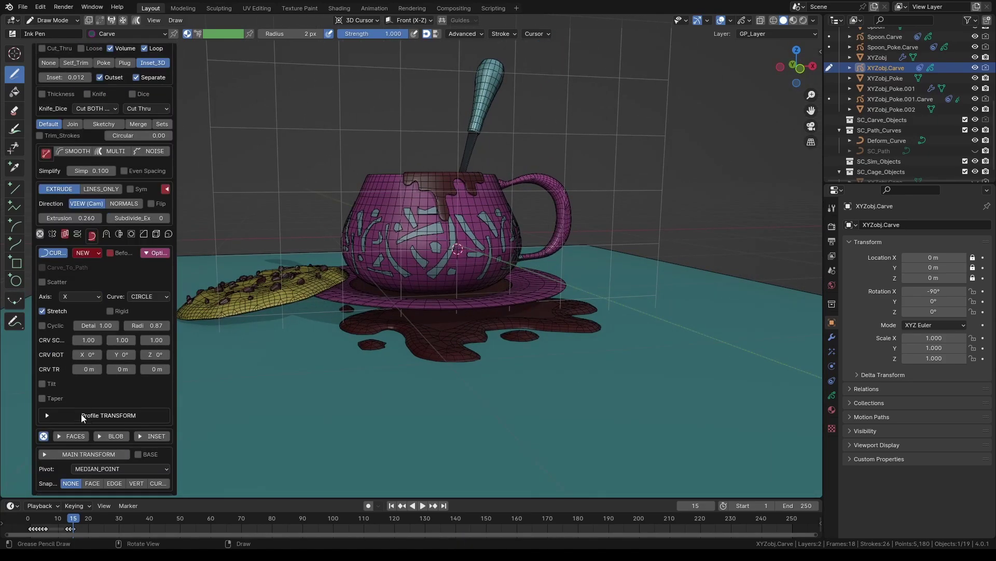
pyautogui.click(82, 415)
pyautogui.scroll(-2, 61, 432)
pyautogui.click(74, 435)
pyautogui.click(74, 435)
pyautogui.click(74, 434)
pyautogui.click(74, 435)
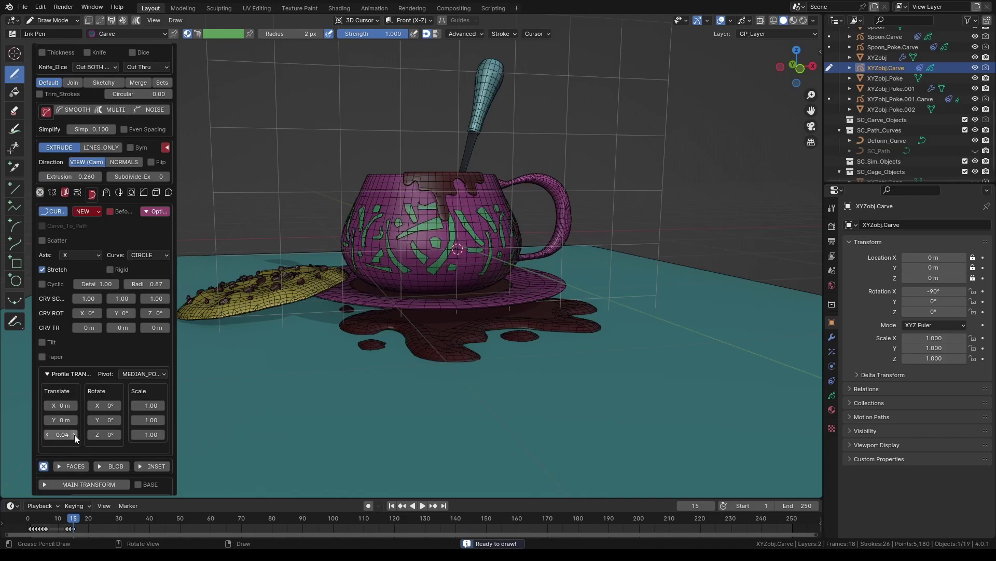
pyautogui.click(74, 434)
pyautogui.click(74, 435)
pyautogui.click(75, 434)
# Step: Set the decoration's Inset_3D value to 0.014 and inspect the raised pattern on the cup up close
pyautogui.moveTo(434, 336); pyautogui.dragTo(446, 315, button='middle')
pyautogui.scroll(2, 446, 315)
pyautogui.scroll(4, 91, 216)
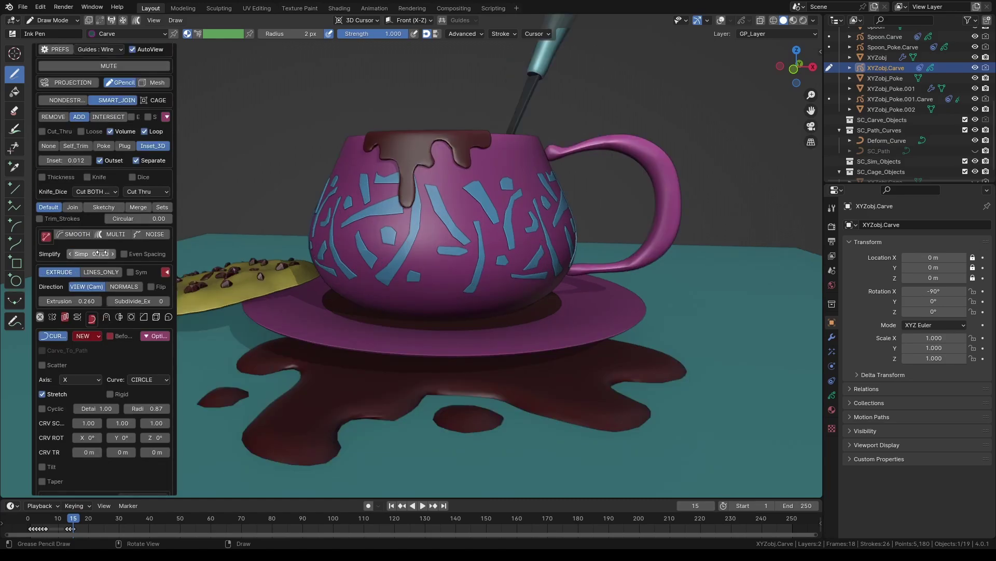
pyautogui.click(88, 201)
pyautogui.click(88, 201)
pyautogui.scroll(4, 440, 192)
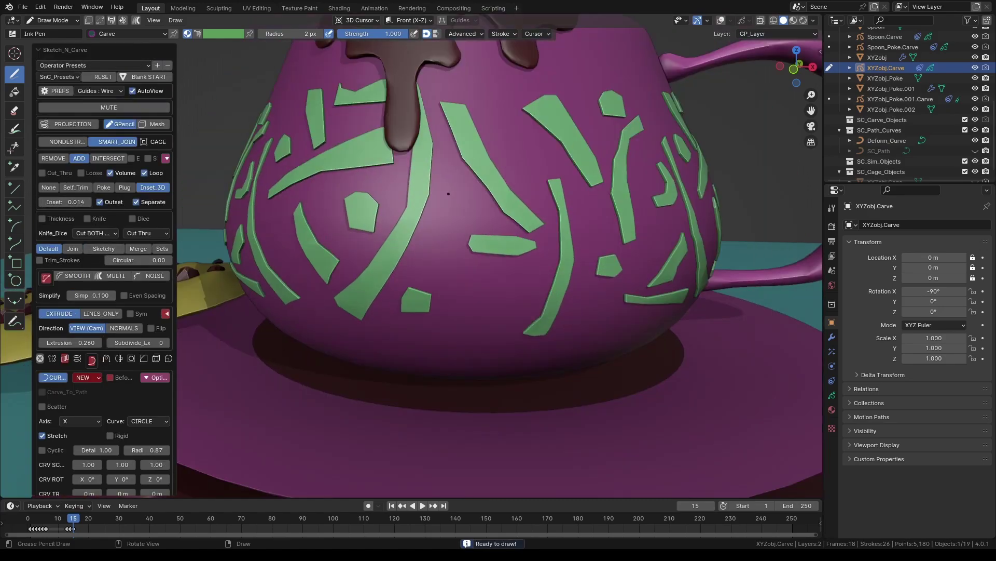
pyautogui.scroll(-5, 440, 192)
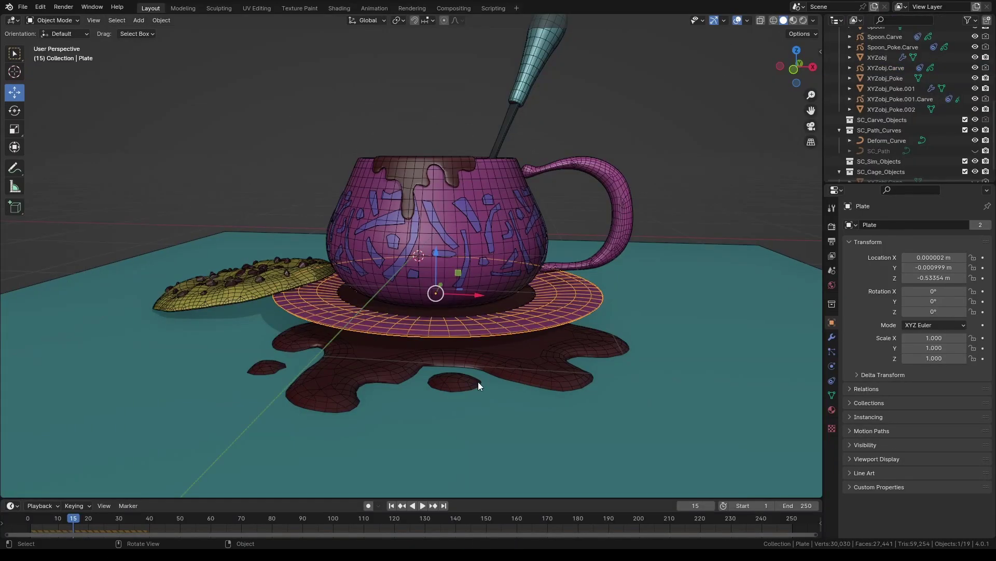
# Step: Duplicate the plate in place, rename the copy Plate_BU and hide it as a backup
pyautogui.hotkey('shift', 'd')
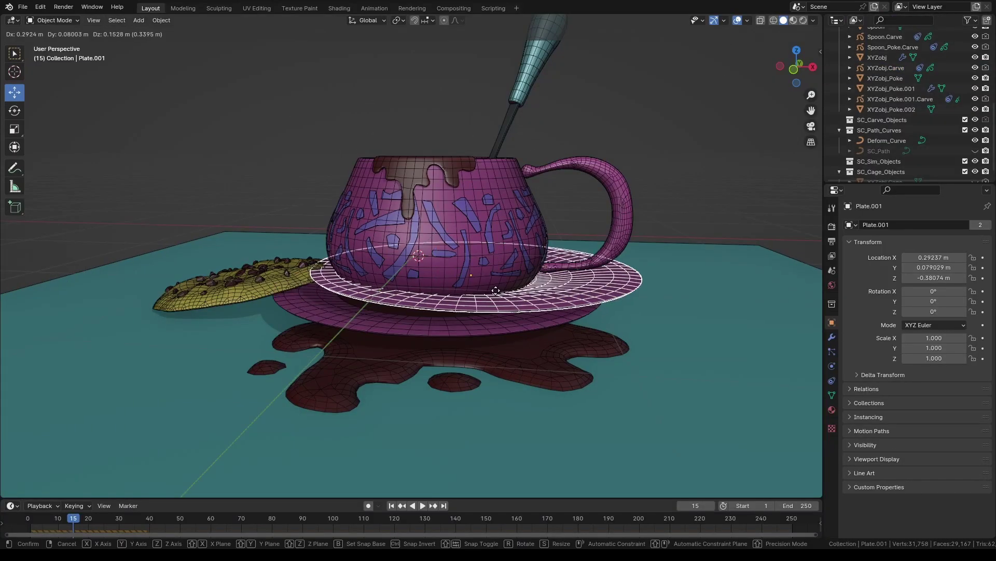
pyautogui.press('Escape')
pyautogui.press('KP_Decimal')
pyautogui.click(877, 224)
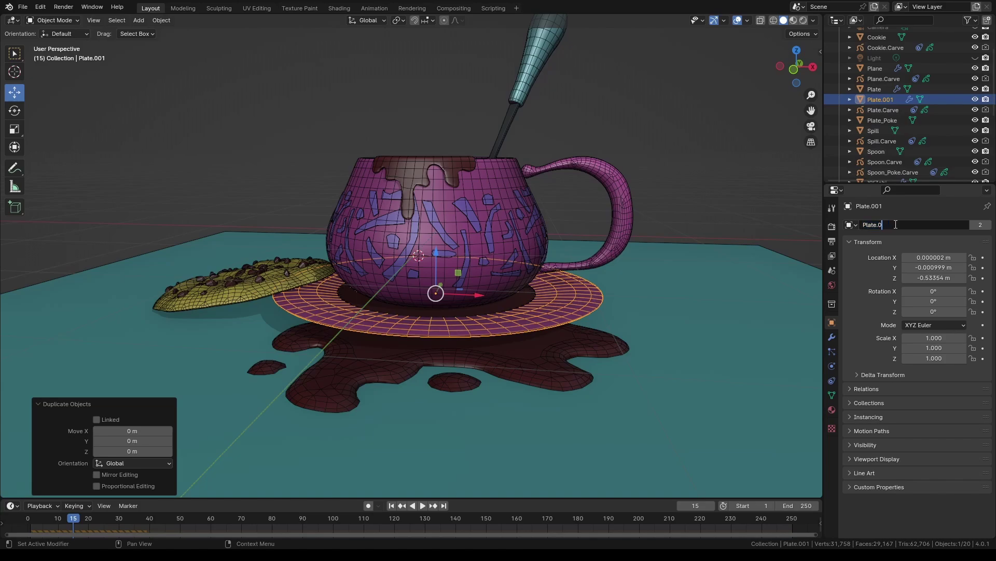
pyautogui.write('Plate_BU')
pyautogui.press('Return')
pyautogui.click(974, 109)
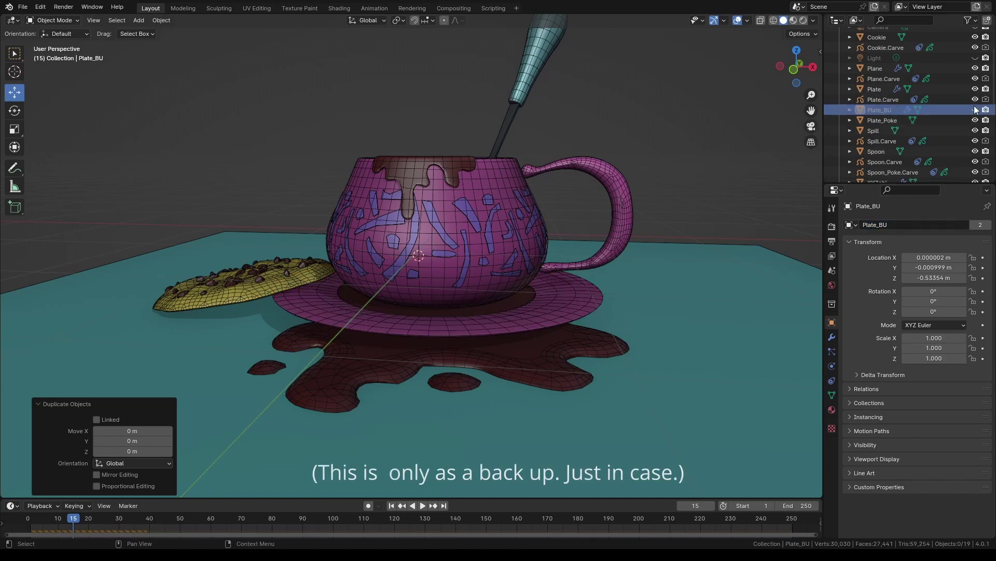
# Step: Reset the carve settings for the original plate, choose the CRACK preset and draw a crack across its front-left rim from above
pyautogui.click(542, 308)
pyautogui.hotkey('ctrl', 'Tab')
pyautogui.press('KP_0')
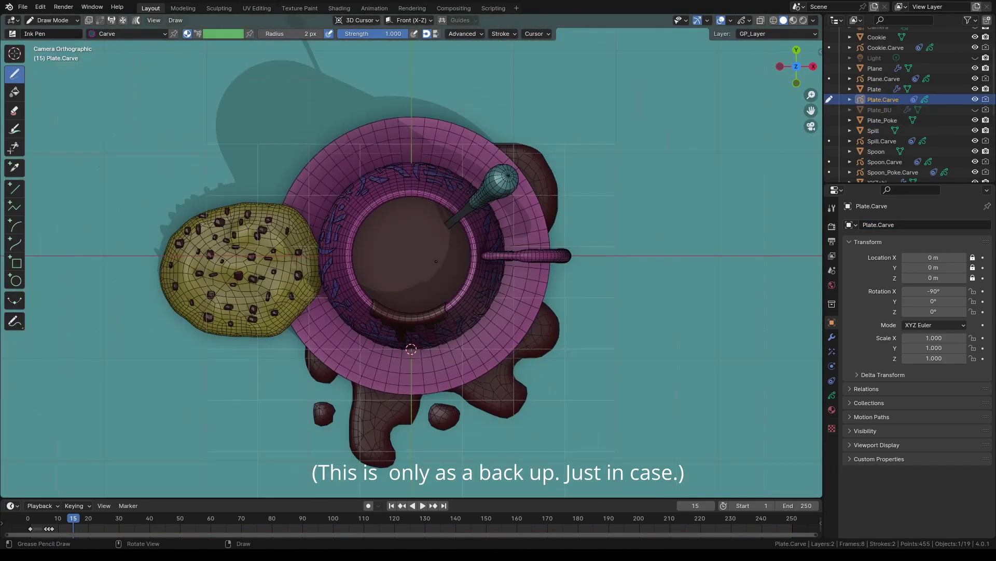
pyautogui.keyDown('shift'); pyautogui.moveTo(414, 287); pyautogui.dragTo(408, 236, button='middle'); pyautogui.keyUp('shift')
pyautogui.hotkey('ctrl', 'shift', 'x')
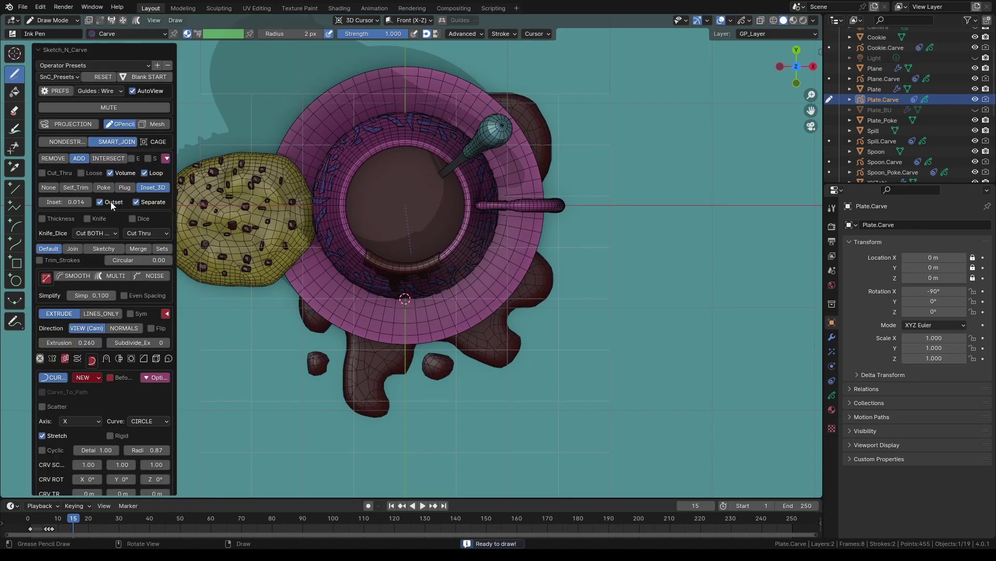
pyautogui.click(101, 77)
pyautogui.click(70, 120)
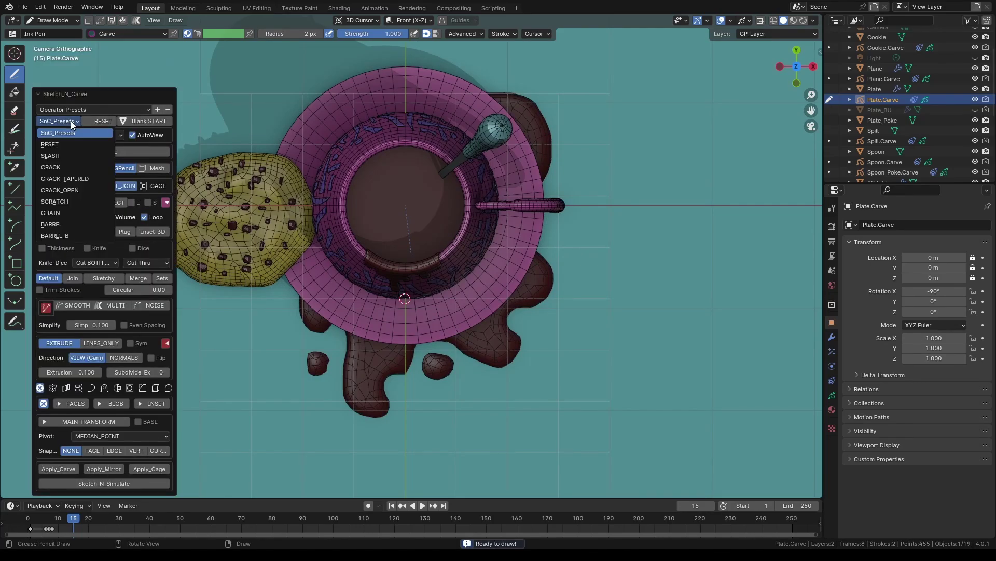
pyautogui.click(73, 163)
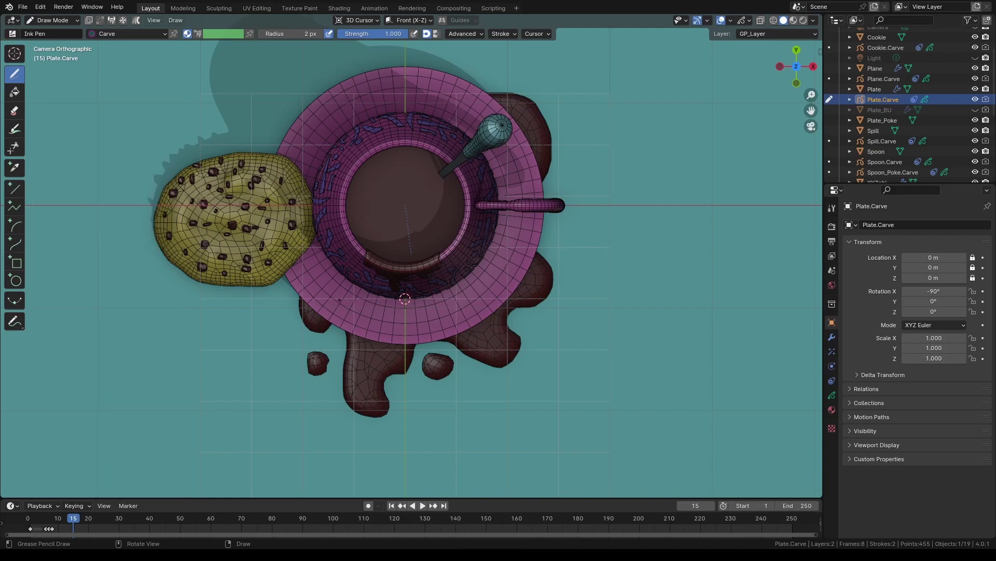
pyautogui.moveTo(390, 230); pyautogui.dragTo(391, 229)
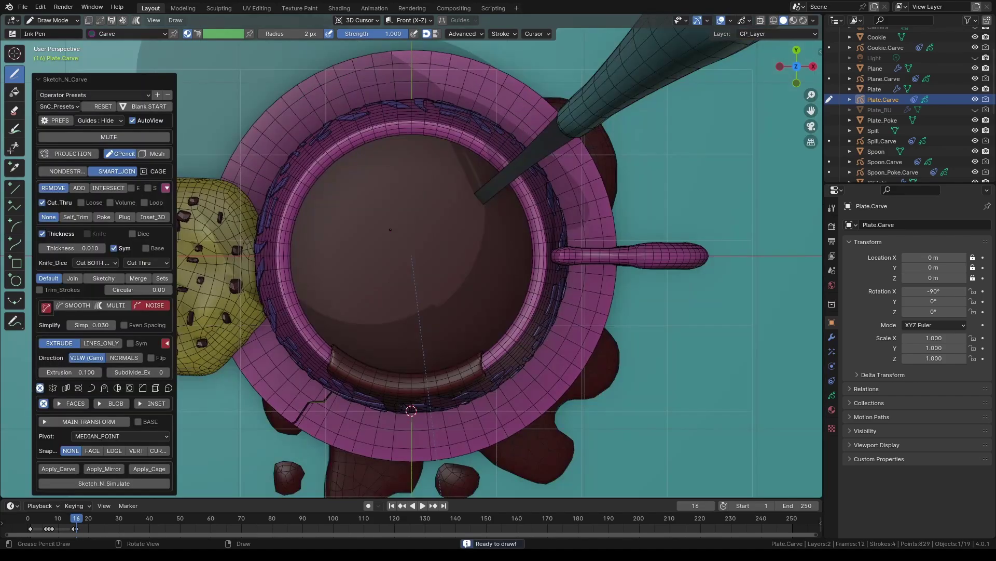
# Step: Refine the plate's crack with even spacing, a first noise value of 0.032 and a thickness of 0.001
pyautogui.scroll(-1, 404, 249)
pyautogui.moveTo(405, 249); pyautogui.dragTo(405, 193, button='middle')
pyautogui.scroll(2, 405, 249)
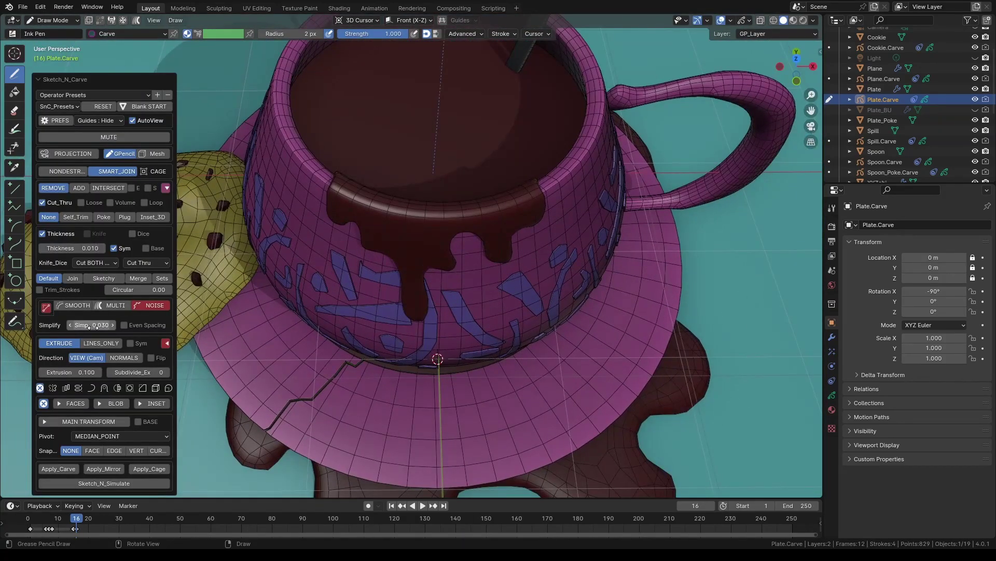
pyautogui.click(155, 305)
pyautogui.moveTo(846, 312); pyautogui.dragTo(840, 312)
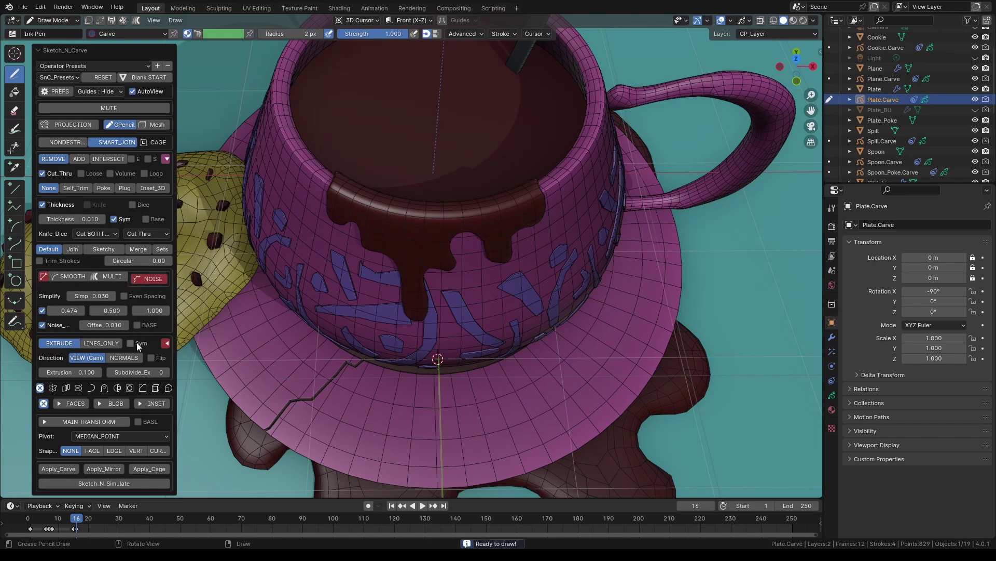
pyautogui.moveTo(71, 310); pyautogui.dragTo(632, 322)
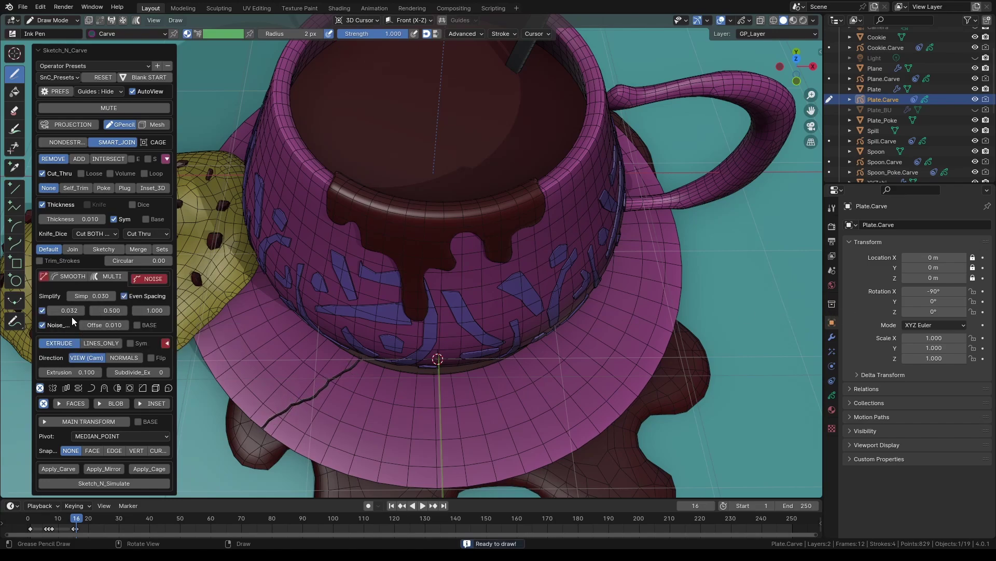
pyautogui.click(42, 218)
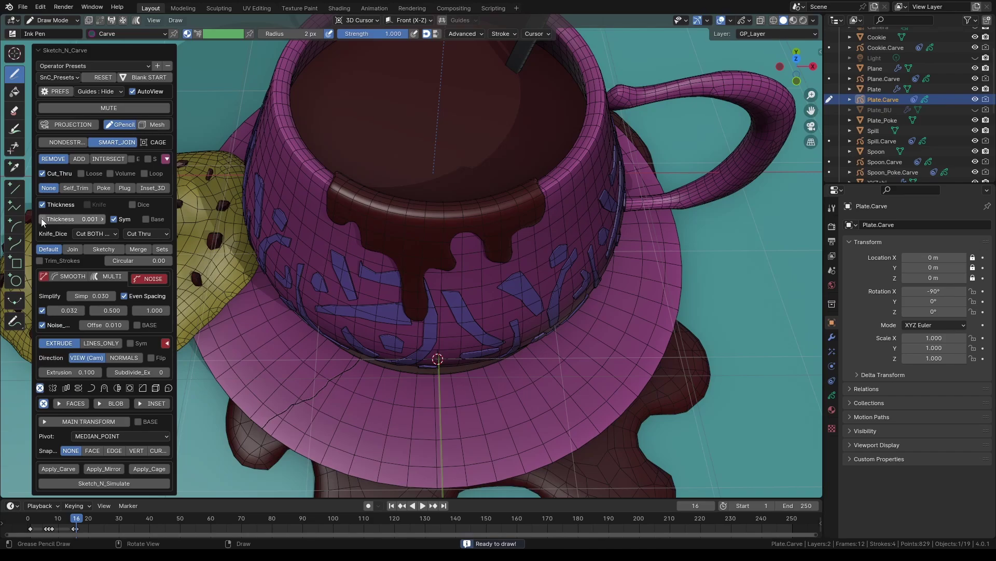
pyautogui.click(41, 218)
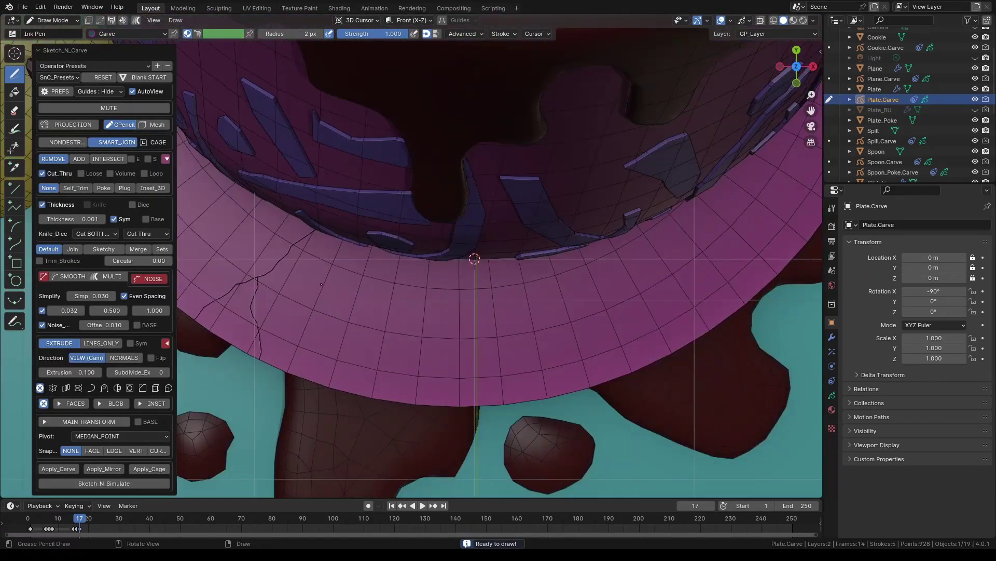
# Step: Separate the plate's loose parts and hide the small broken fragment between the cracks on the rim
pyautogui.scroll(-2, 327, 287)
pyautogui.keyDown('shift'); pyautogui.moveTo(332, 295); pyautogui.dragTo(392, 296, button='middle'); pyautogui.keyUp('shift')
pyautogui.press('Tab')
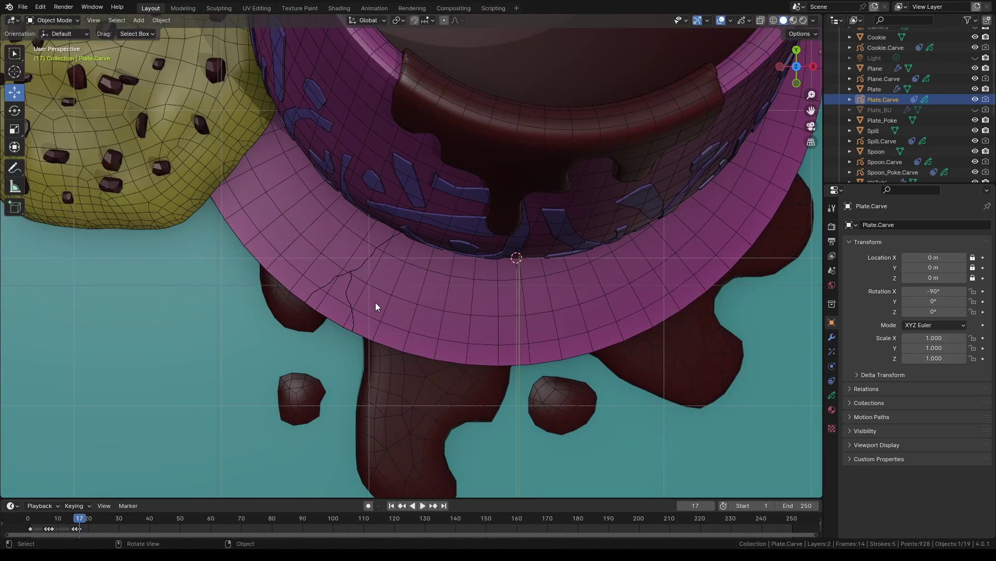
pyautogui.click(376, 302)
pyautogui.press('p')
pyautogui.click(334, 310)
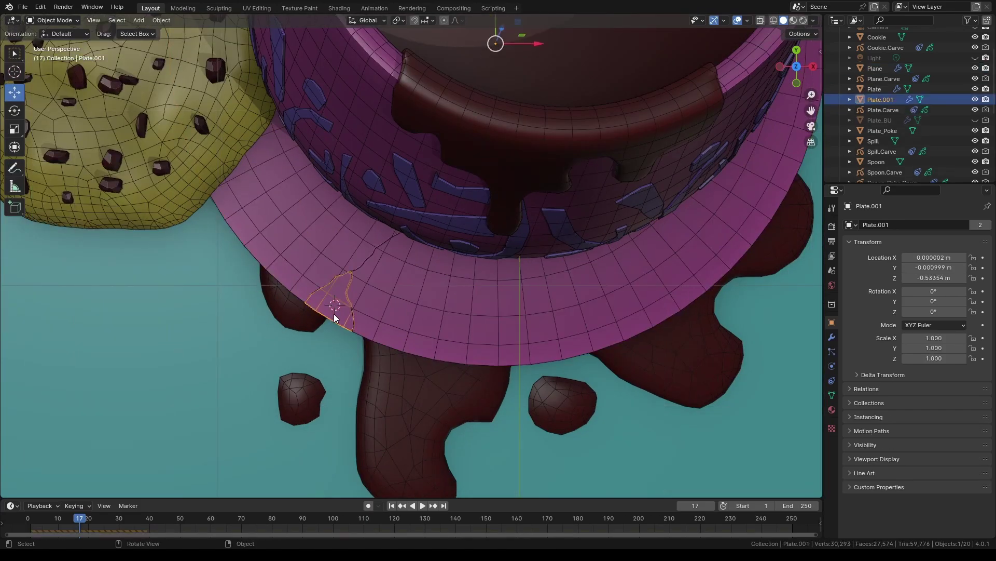
pyautogui.press('h')
pyautogui.moveTo(332, 314); pyautogui.dragTo(388, 297, button='middle')
pyautogui.scroll(-5, 404, 282)
pyautogui.scroll(2, 388, 297)
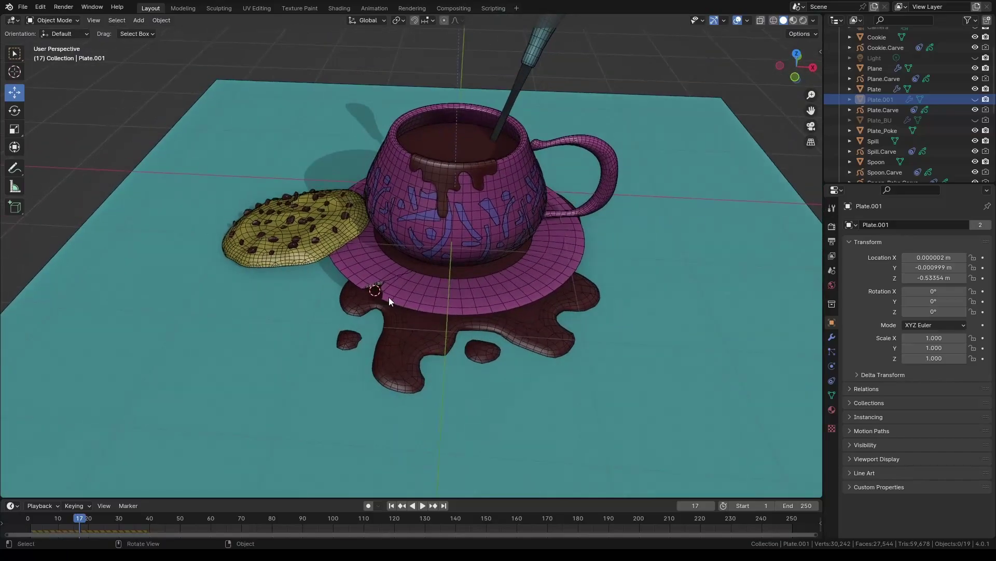
# Step: Show the broken plate fragment, rename it Plate_Crack and hide it again
pyautogui.click(975, 99)
pyautogui.click(914, 101)
pyautogui.click(891, 224)
pyautogui.moveTo(891, 225); pyautogui.dragTo(878, 225)
pyautogui.write('_C')
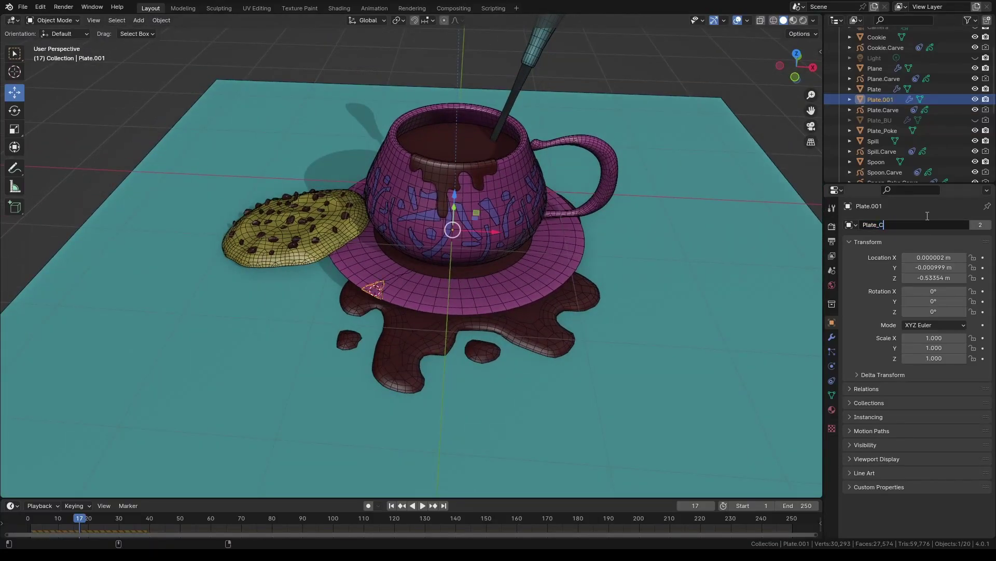
pyautogui.write('rack')
pyautogui.press('Return')
pyautogui.press('h')
# Step: Show the cup handle's cage, set its Key 1 shape key value to 0.463 and hide the cage again
pyautogui.scroll(2, 920, 114)
pyautogui.scroll(-8, 919, 111)
pyautogui.click(974, 171)
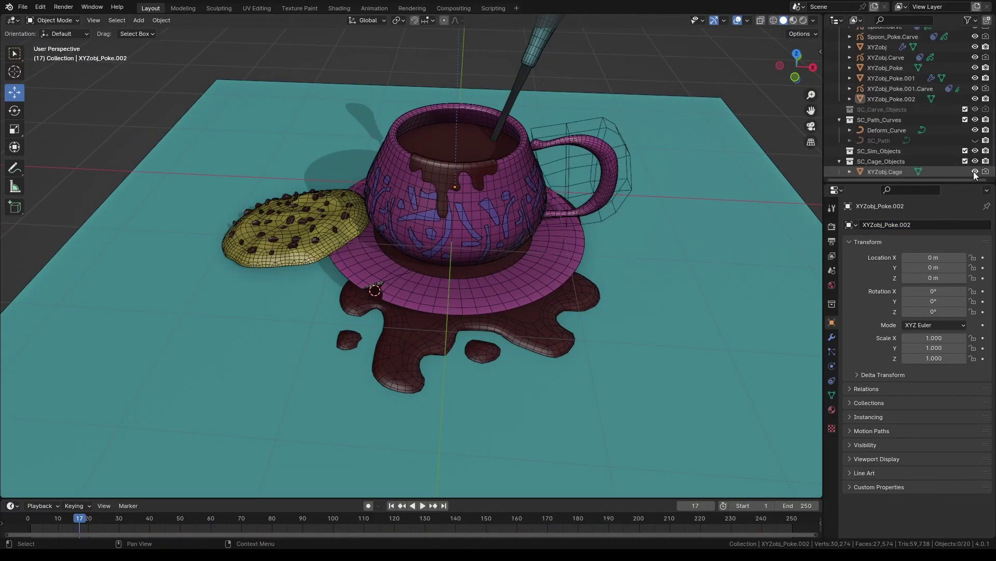
pyautogui.click(618, 137)
pyautogui.click(832, 395)
pyautogui.moveTo(965, 399); pyautogui.dragTo(935, 399)
pyautogui.press('KP_1')
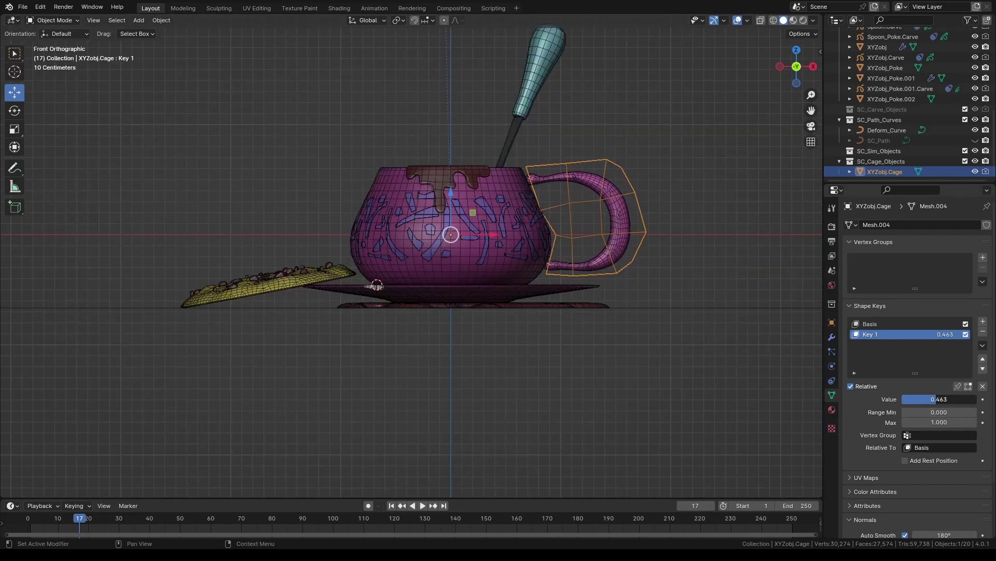
pyautogui.press('h')
# Step: Turn off the viewport overlays and hide the flat ground plane under the cup scene
pyautogui.moveTo(683, 246); pyautogui.dragTo(680, 197, button='middle')
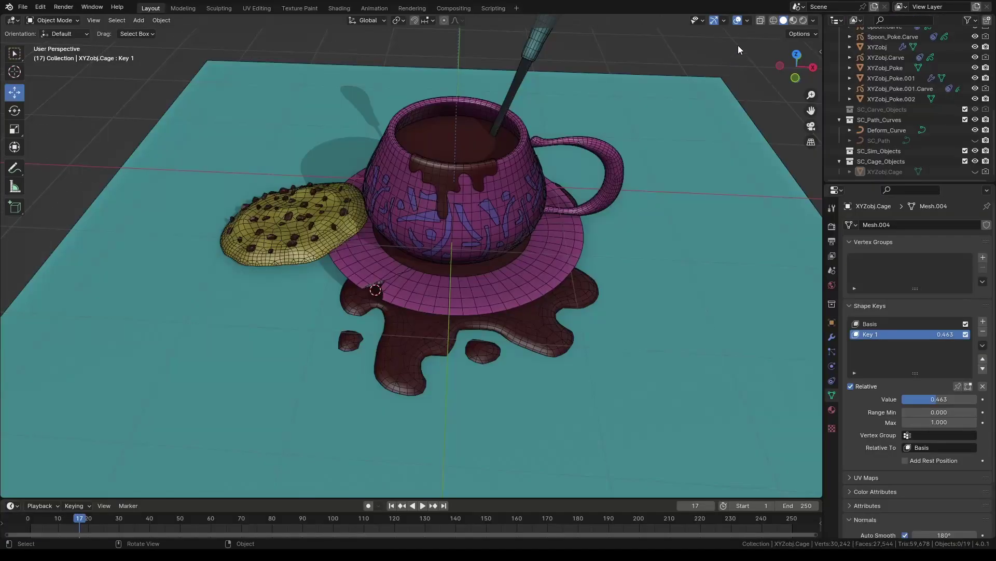
pyautogui.click(737, 21)
pyautogui.click(655, 297)
pyautogui.press('h')
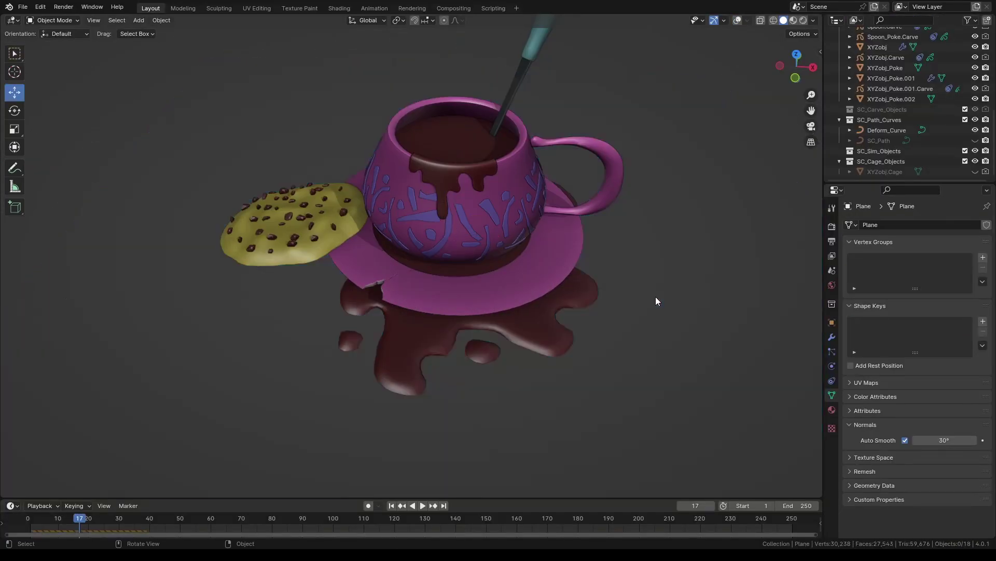
# Step: Start a new blank Sketch_N_Carve object named Table in front view
pyautogui.press('KP_1')
pyautogui.scroll(-1, 457, 316)
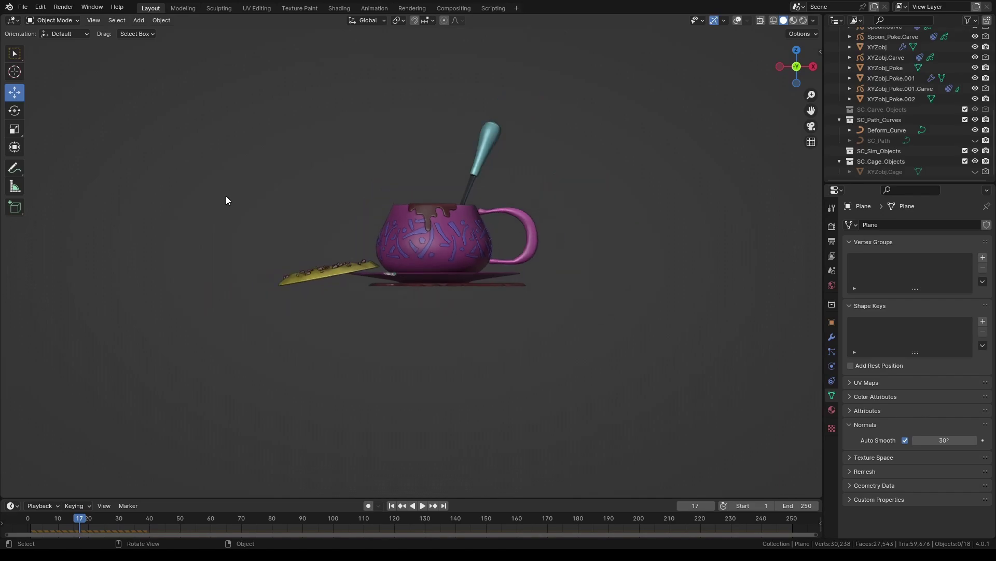
pyautogui.hotkey('shift', 'x')
pyautogui.click(272, 123)
pyautogui.click(306, 142)
pyautogui.write('Table')
pyautogui.press('Return')
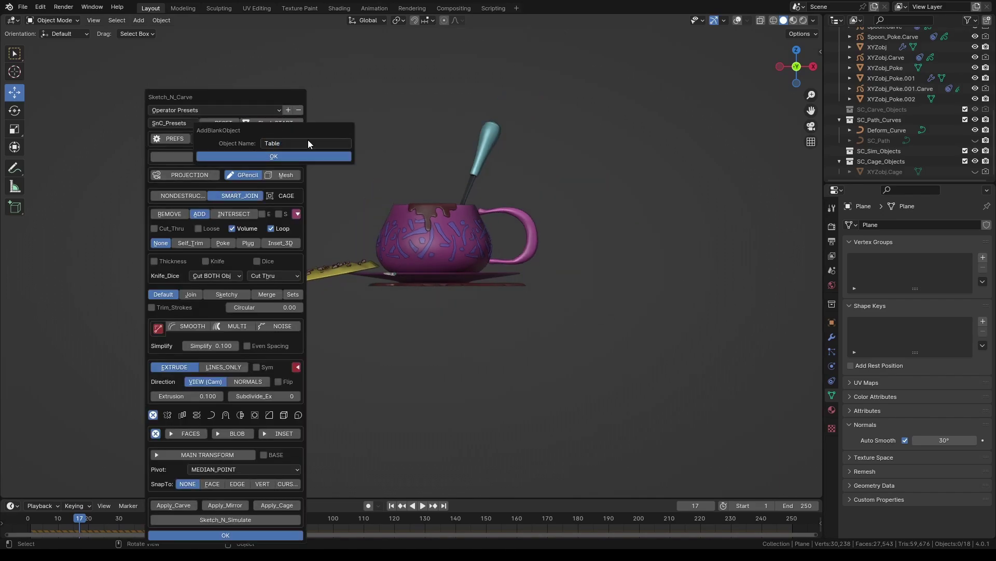
pyautogui.click(308, 156)
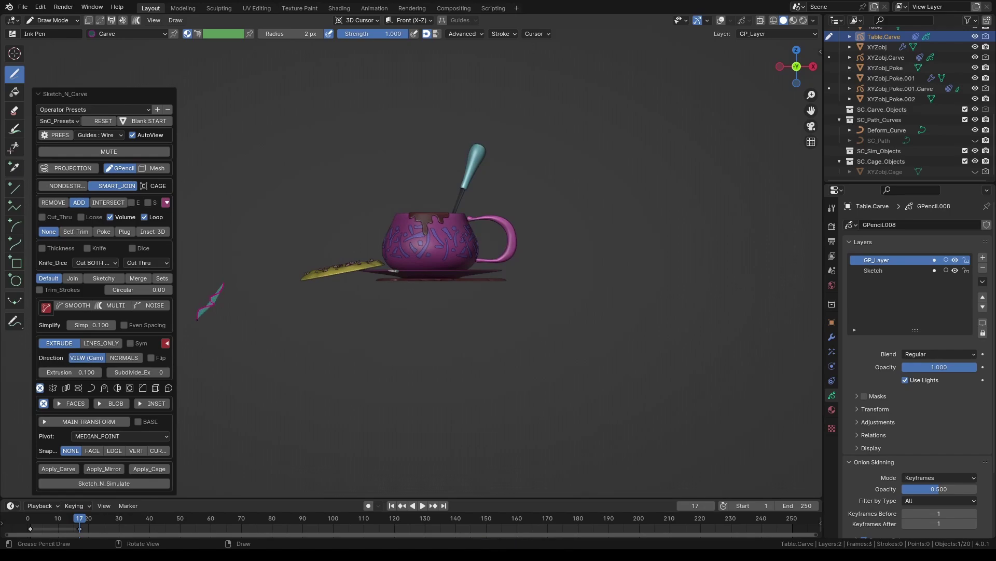
# Step: Spin the tabletop profile around the Z axis with caps and 48 spin steps
pyautogui.hotkey('shift', 'x')
pyautogui.click(80, 387)
pyautogui.click(127, 385)
pyautogui.click(132, 416)
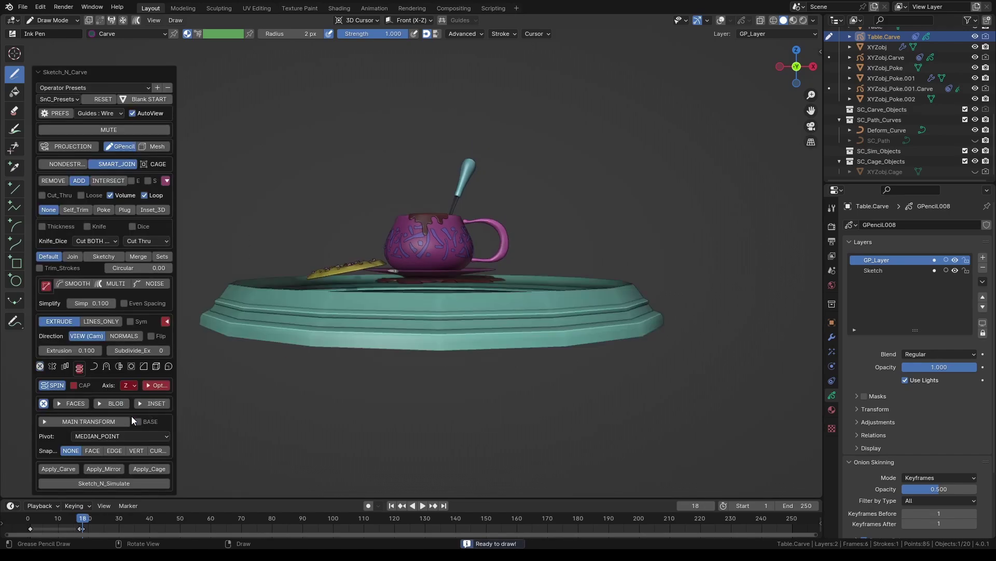
pyautogui.click(83, 385)
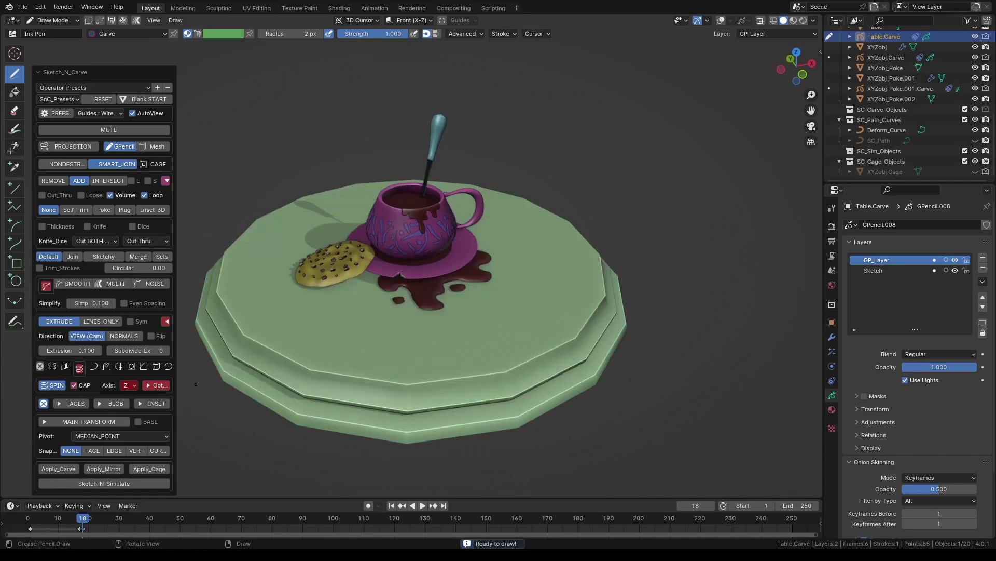
pyautogui.click(156, 385)
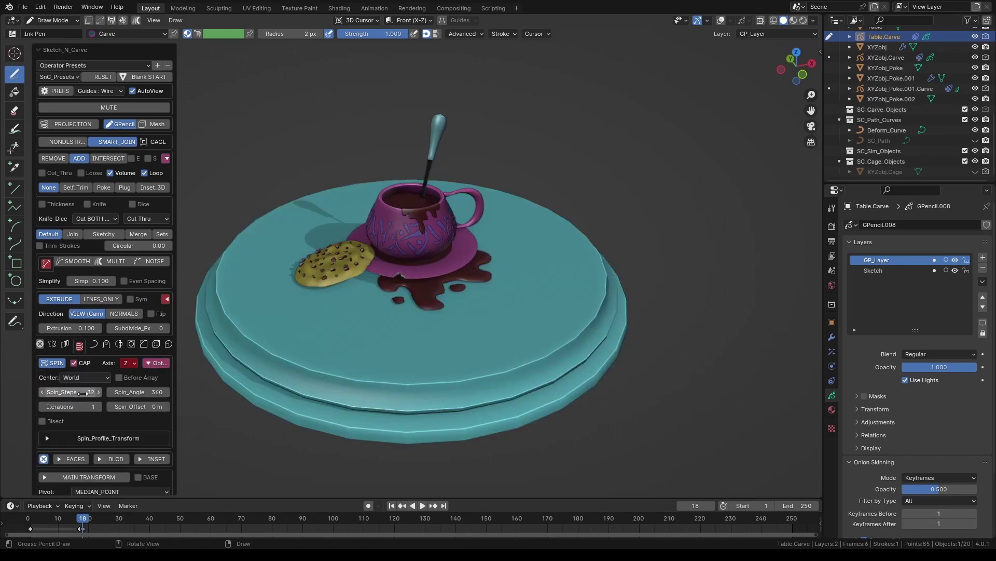
pyautogui.moveTo(80, 392); pyautogui.dragTo(97, 393)
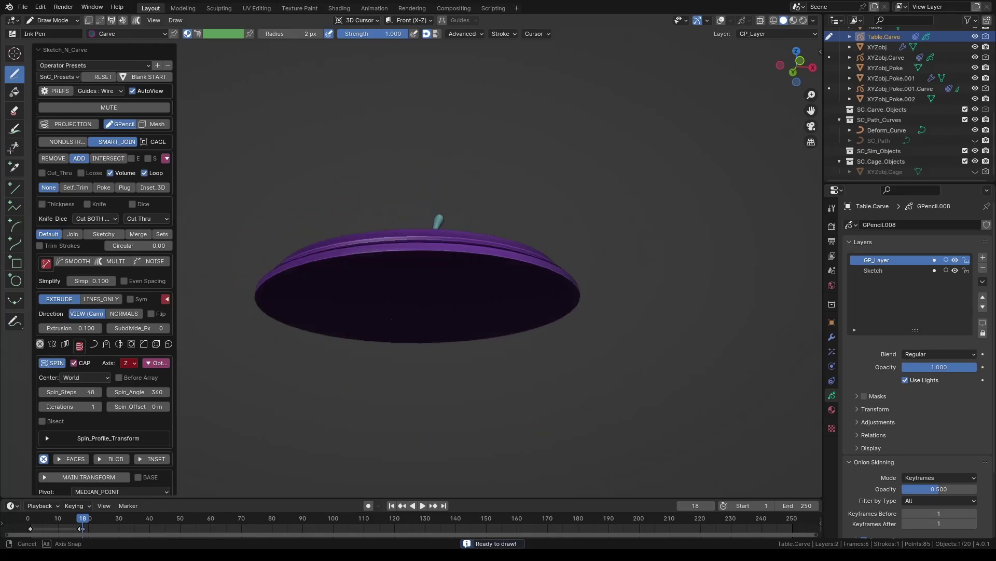
# Step: Draw a table leg outline below the tabletop's left side with two curved side edges and straight top and bottom lines
pyautogui.moveTo(392, 319); pyautogui.dragTo(362, 326, button='middle')
pyautogui.keyDown('shift'); pyautogui.moveTo(405, 385); pyautogui.dragTo(421, 149, button='middle'); pyautogui.keyUp('shift')
pyautogui.scroll(-1, 421, 149)
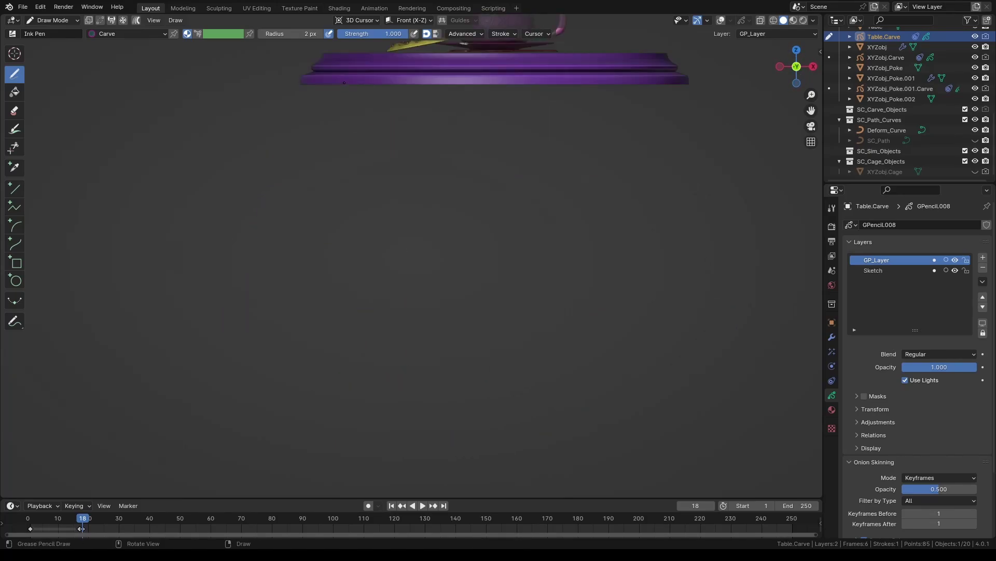
pyautogui.moveTo(344, 101)
pyautogui.mouseDown()
pyautogui.moveTo(386, 340)
pyautogui.moveTo(329, 457)
pyautogui.moveTo(402, 445)
pyautogui.mouseUp()
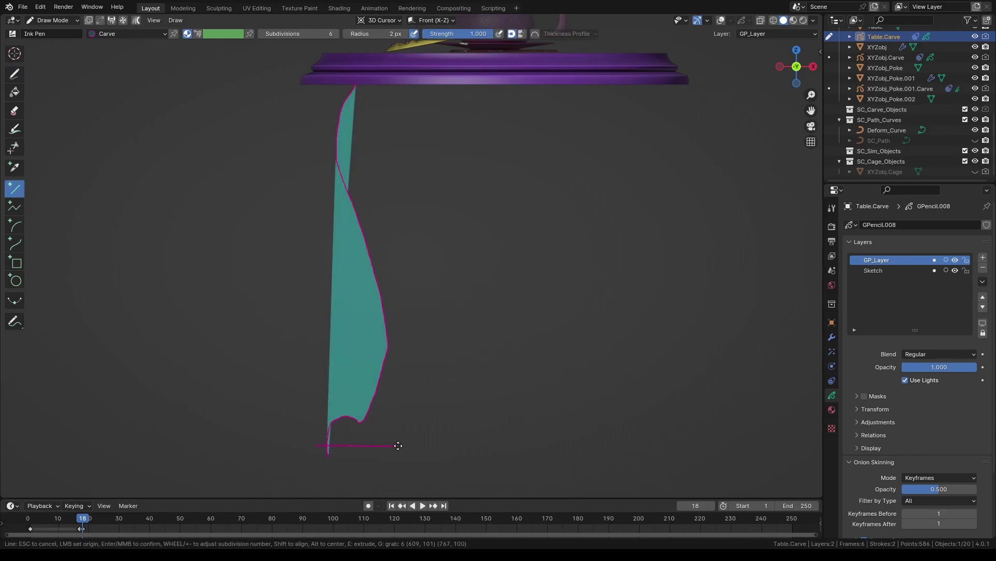
pyautogui.moveTo(383, 229); pyautogui.dragTo(386, 471)
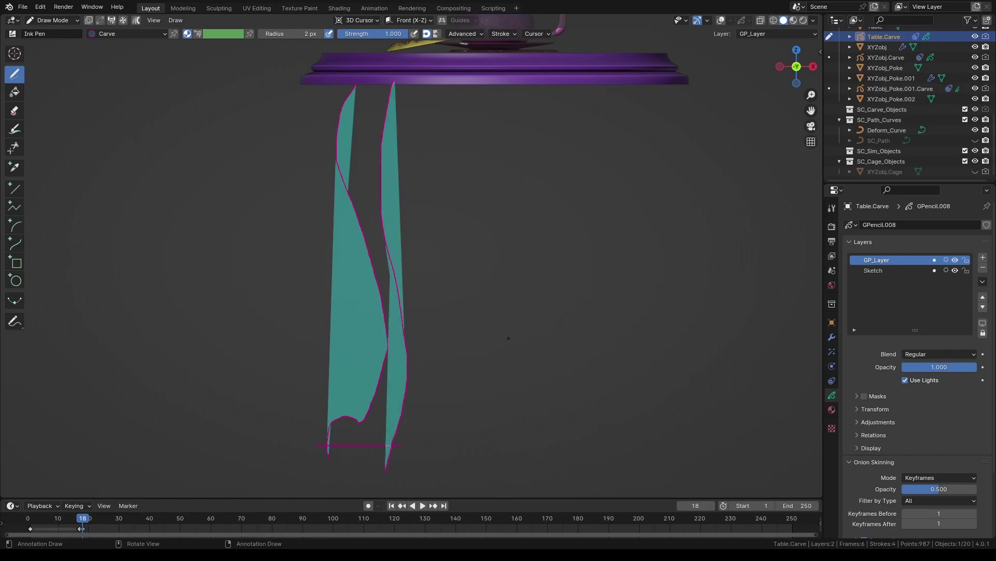
pyautogui.click(15, 189)
pyautogui.moveTo(347, 81); pyautogui.dragTo(407, 82)
pyautogui.press('Return')
# Step: Turn on the overlays and move the upper end point of the leg's outer edge up past the straight top line
pyautogui.press('Tab')
pyautogui.scroll(9, 359, 89)
pyautogui.keyDown('shift'); pyautogui.moveTo(359, 89); pyautogui.dragTo(431, 311, button='middle'); pyautogui.keyUp('shift')
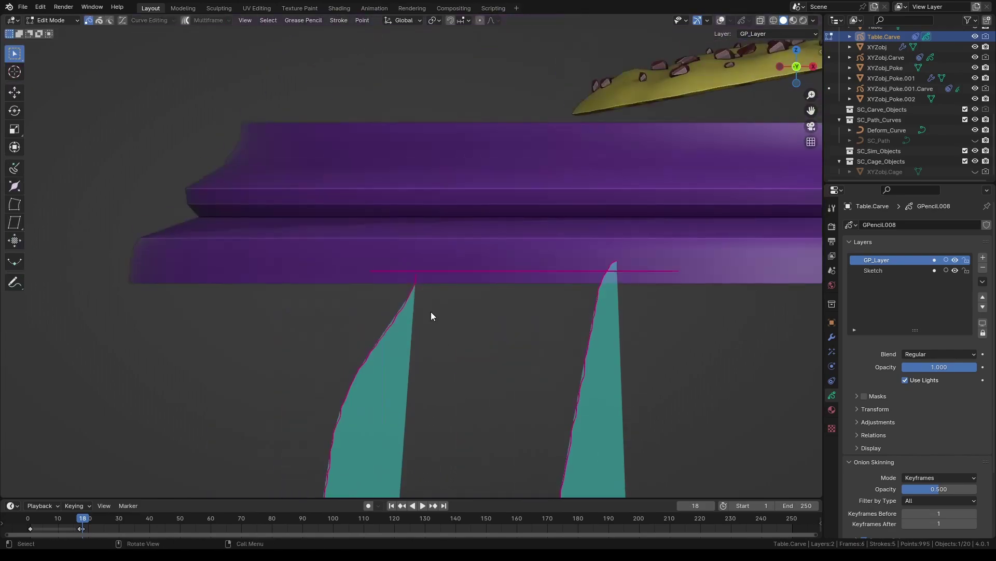
pyautogui.click(721, 20)
pyautogui.click(414, 284)
pyautogui.press('g')
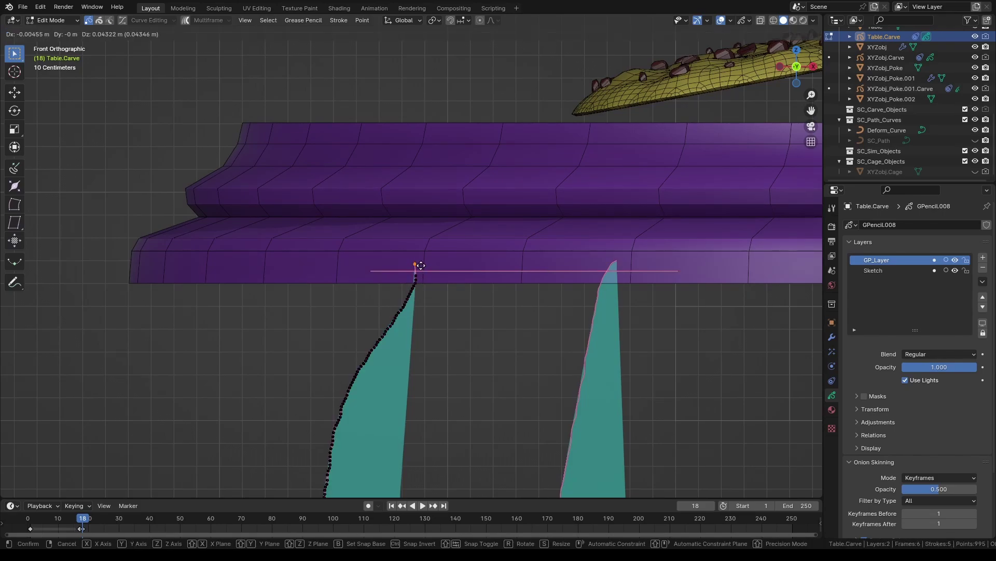
pyautogui.click(421, 265)
# Step: Smooth the leg's curved side strokes in Sculpt Mode, then return to Draw Mode
pyautogui.press('Tab')
pyautogui.scroll(-10, 486, 304)
pyautogui.keyDown('shift'); pyautogui.moveTo(458, 347); pyautogui.dragTo(441, 238, button='middle'); pyautogui.keyUp('shift')
pyautogui.hotkey('ctrl', 'Tab')
pyautogui.moveTo(372, 176)
pyautogui.mouseDown()
pyautogui.moveTo(418, 161)
pyautogui.moveTo(436, 373)
pyautogui.mouseUp()
pyautogui.moveTo(411, 406)
pyautogui.mouseDown()
pyautogui.moveTo(418, 463)
pyautogui.moveTo(388, 217)
pyautogui.moveTo(420, 464)
pyautogui.mouseUp()
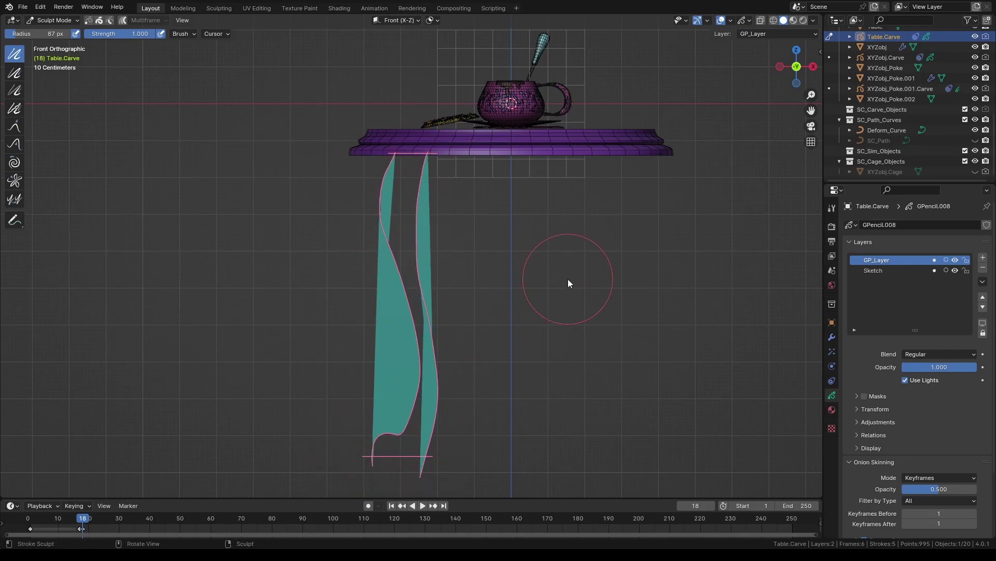
pyautogui.hotkey('ctrl', 'Tab')
# Step: Carve the leg outline as a solid shape using Smart Join and the Sketchy stroke mode
pyautogui.hotkey('ctrl', 'shift', 'x')
pyautogui.click(105, 81)
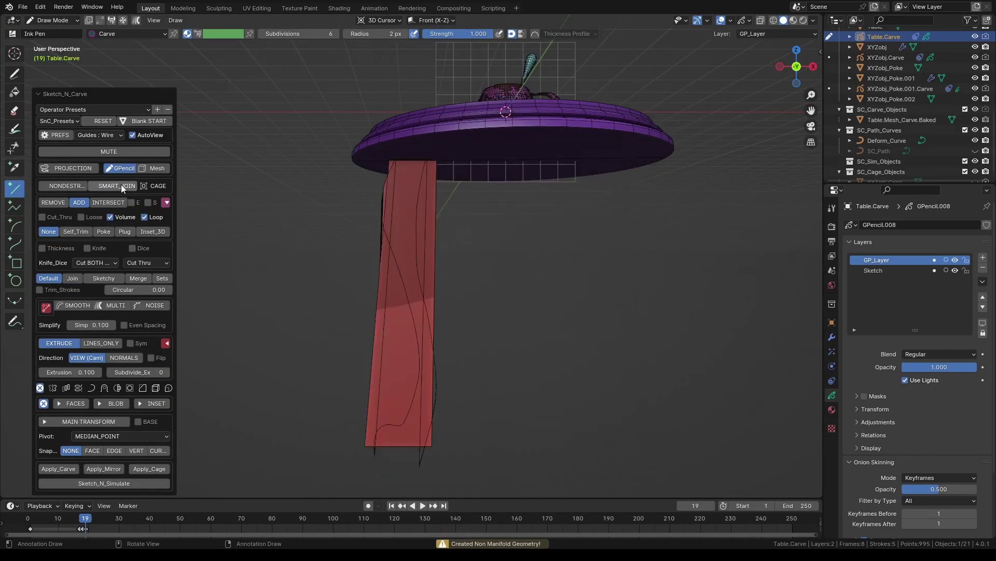
pyautogui.click(120, 185)
pyautogui.click(111, 278)
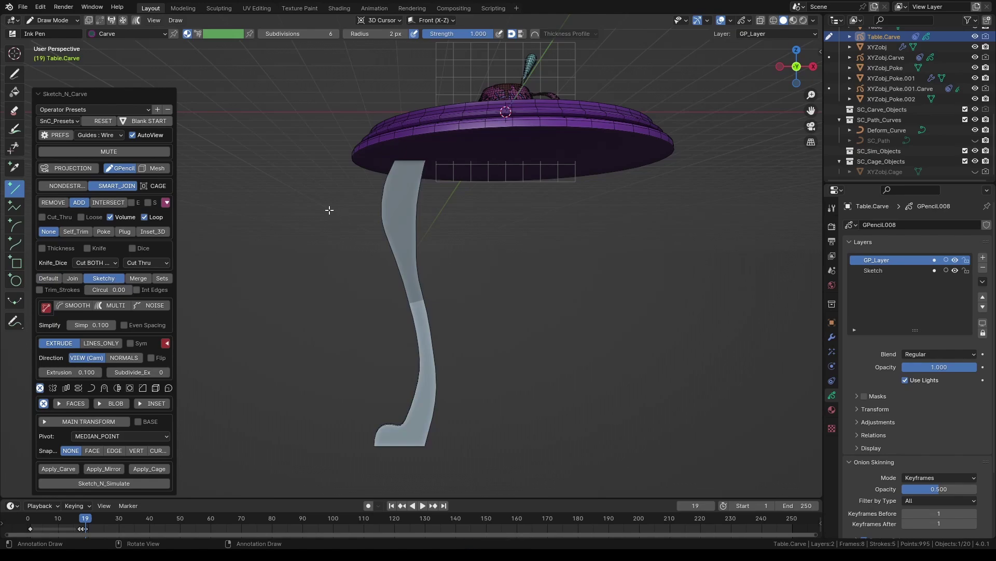
# Step: Make the leg's extrusion symmetric and set its extrusion to 0.335
pyautogui.moveTo(329, 210); pyautogui.dragTo(425, 232, button='middle')
pyautogui.click(130, 343)
pyautogui.moveTo(74, 372); pyautogui.dragTo(195, 381)
pyautogui.moveTo(71, 371); pyautogui.dragTo(73, 372)
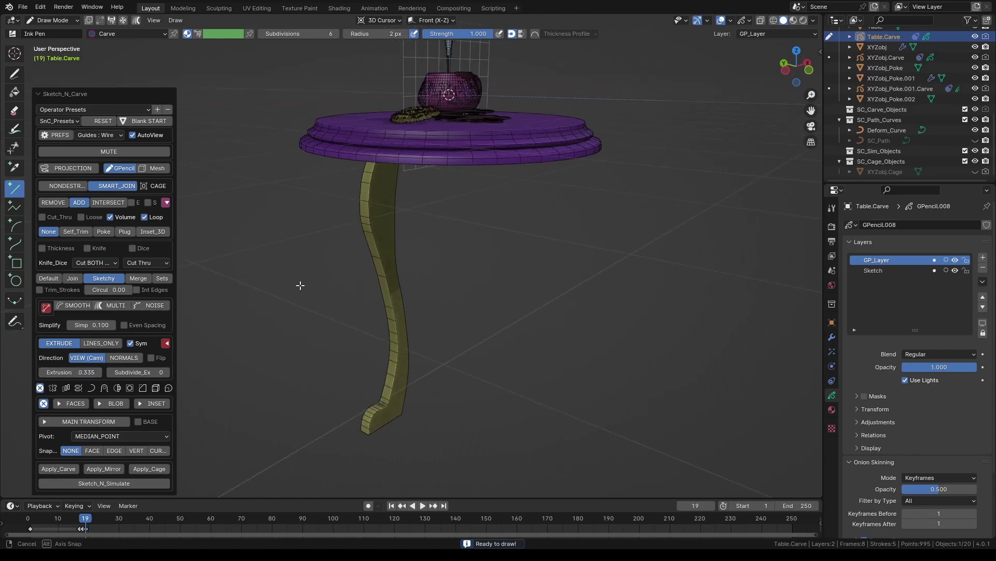
# Step: Enable even spacing and round the leg with a flat-top blob, row spacing 0.58 and pre-processing
pyautogui.click(124, 325)
pyautogui.click(111, 403)
pyautogui.scroll(-2, 112, 404)
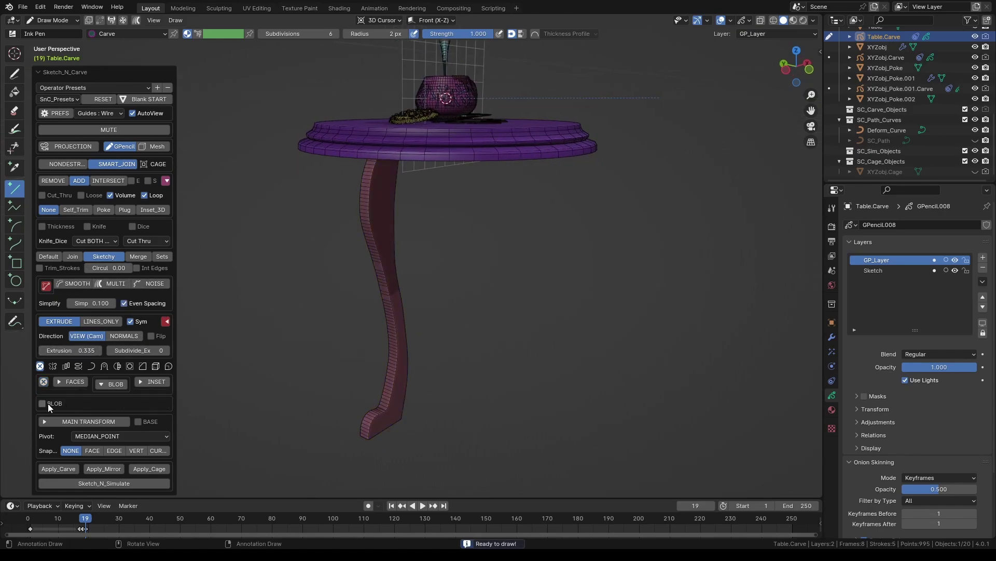
pyautogui.moveTo(377, 339); pyautogui.dragTo(358, 336, button='middle')
pyautogui.moveTo(77, 453)
pyautogui.mouseDown()
pyautogui.moveTo(102, 453)
pyautogui.moveTo(88, 453)
pyautogui.mouseUp()
pyautogui.moveTo(138, 483)
pyautogui.mouseDown()
pyautogui.moveTo(151, 483)
pyautogui.moveTo(138, 483)
pyautogui.mouseUp()
pyautogui.click(121, 440)
pyautogui.click(126, 410)
pyautogui.moveTo(288, 408); pyautogui.dragTo(358, 409, button='middle')
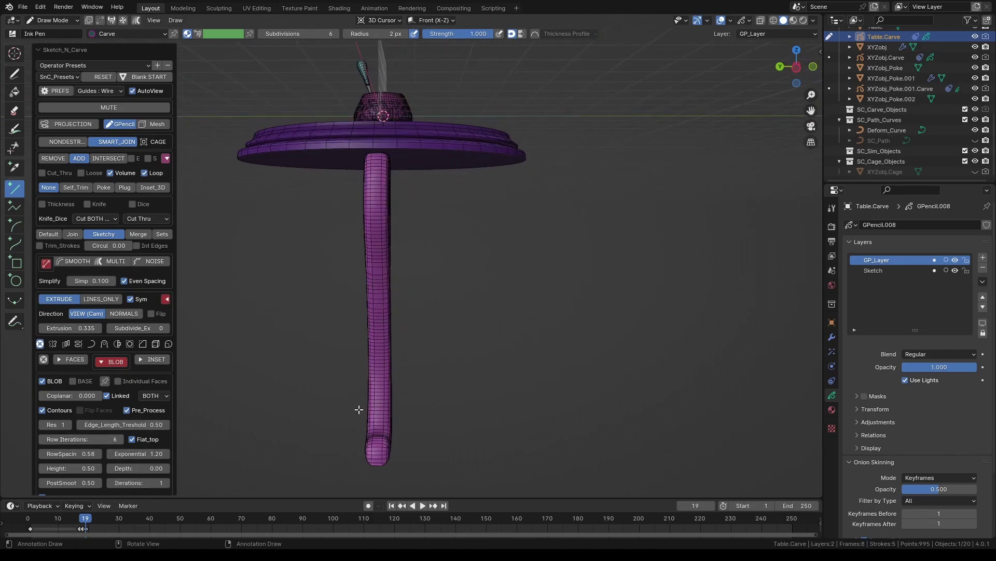
# Step: Reduce the rounded table leg's extrusion to 0.204
pyautogui.moveTo(78, 328); pyautogui.dragTo(0, 336)
pyautogui.moveTo(799, 335); pyautogui.dragTo(843, 335)
pyautogui.moveTo(356, 341); pyautogui.dragTo(349, 321, button='middle')
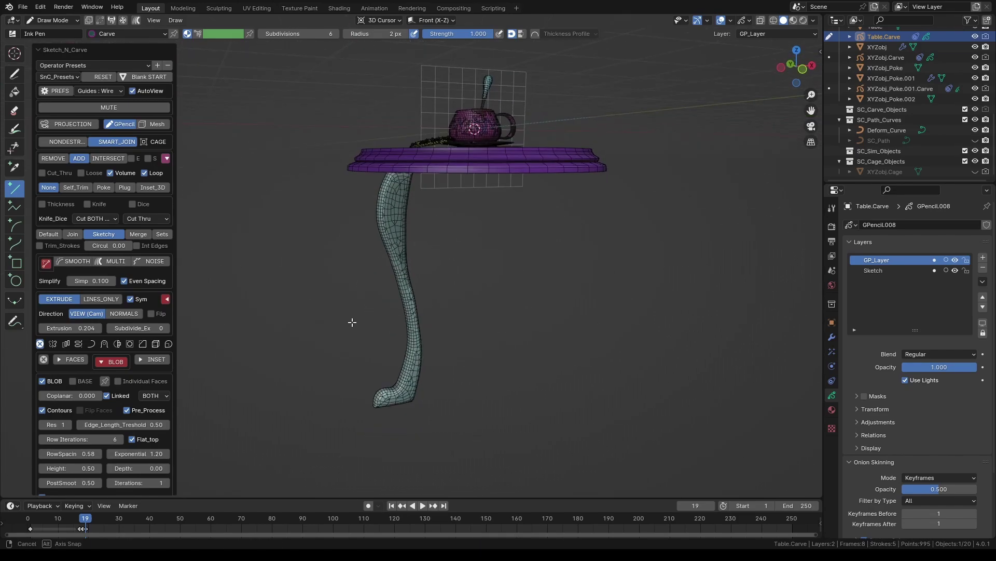
# Step: Array the leg around the world center with zero offset, a 90° Z rotation and a count of 4
pyautogui.click(66, 344)
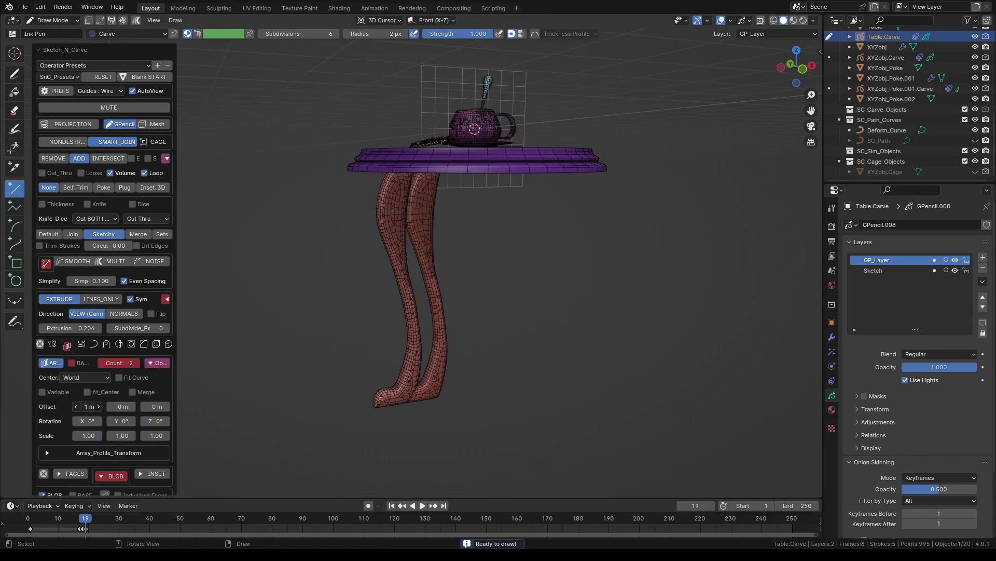
pyautogui.press('Return')
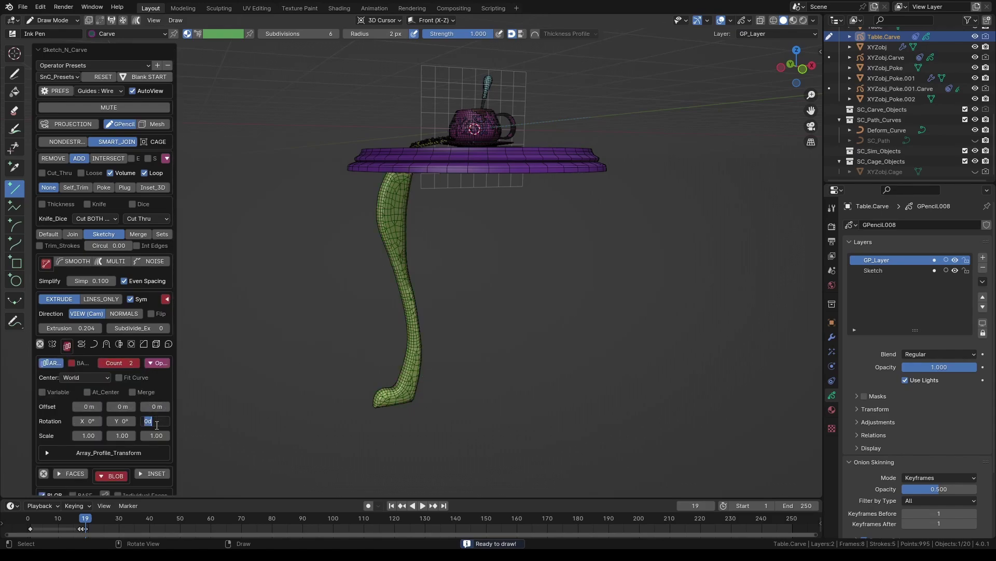
pyautogui.click(156, 425)
pyautogui.write('90')
pyautogui.press('Return')
pyautogui.click(135, 363)
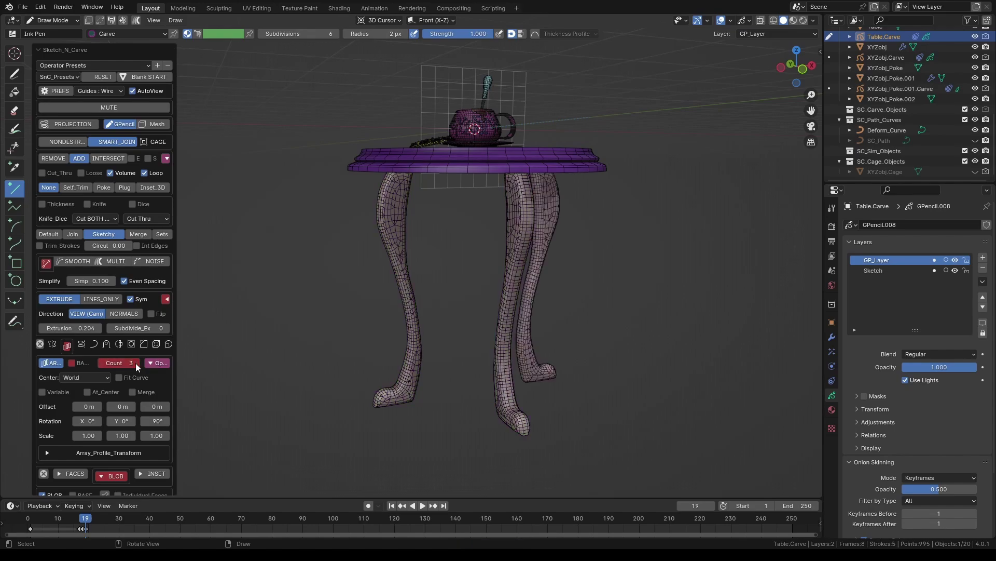
pyautogui.click(135, 363)
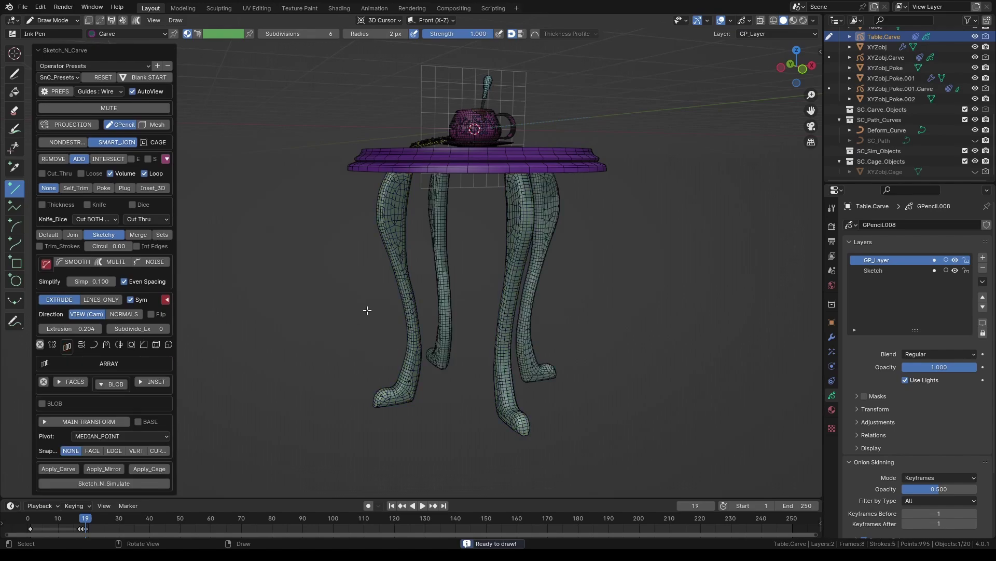
# Step: Draw a small upright rectangle in front view at the upper end of the left leg, just under the tabletop
pyautogui.moveTo(367, 310); pyautogui.dragTo(342, 300, button='middle')
pyautogui.scroll(1, 340, 286)
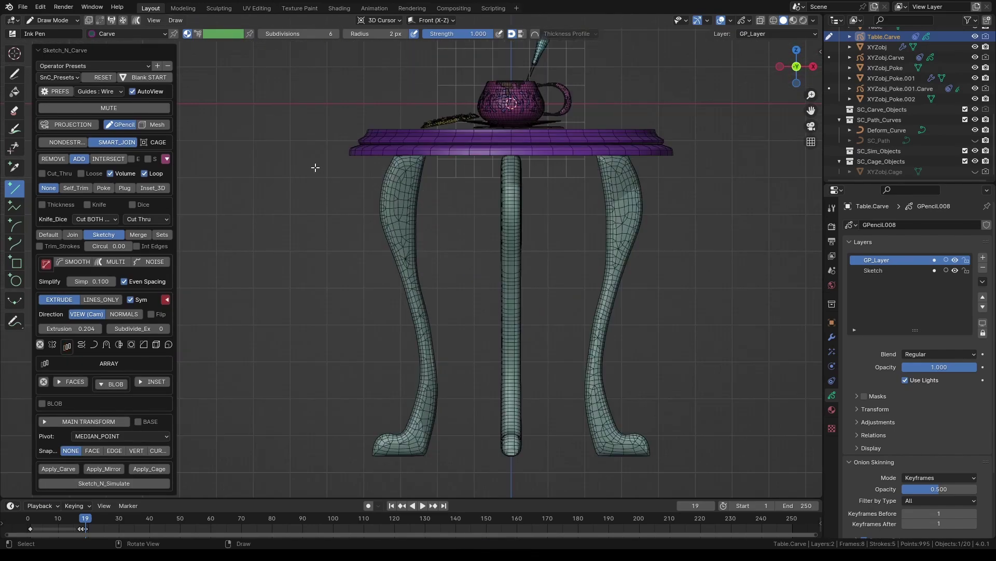
pyautogui.scroll(1, 397, 194)
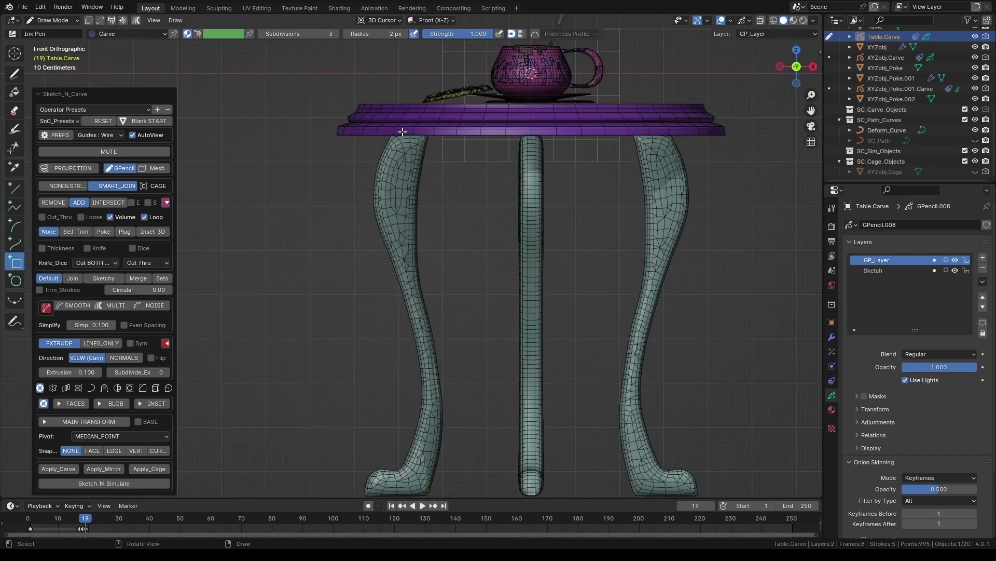
pyautogui.moveTo(401, 131); pyautogui.dragTo(413, 154)
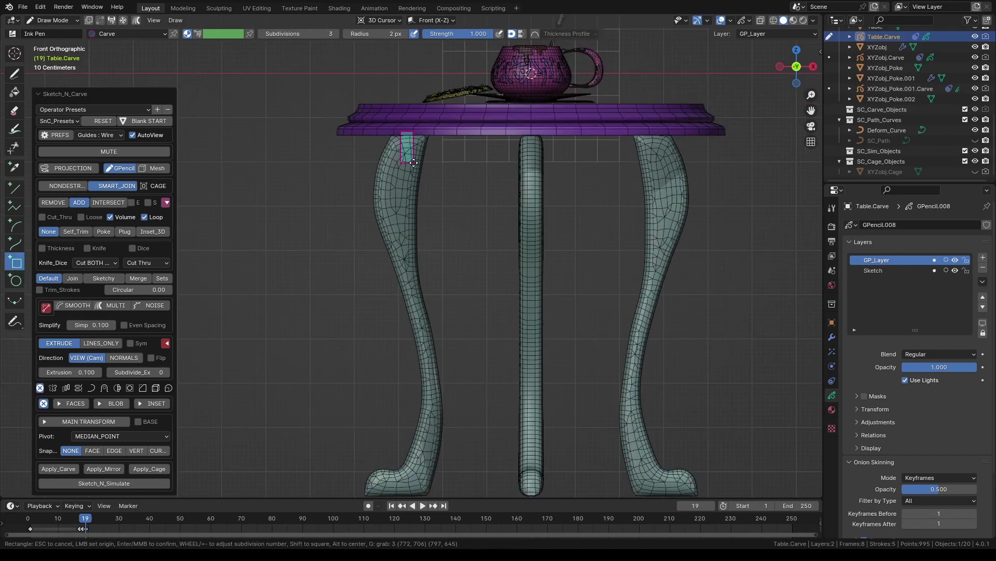
pyautogui.middleClick(481, 162)
# Step: Spin the rectangle around the Z axis with 48 spin steps to form a ring under the tabletop
pyautogui.moveTo(469, 172); pyautogui.dragTo(467, 172, button='middle')
pyautogui.click(78, 388)
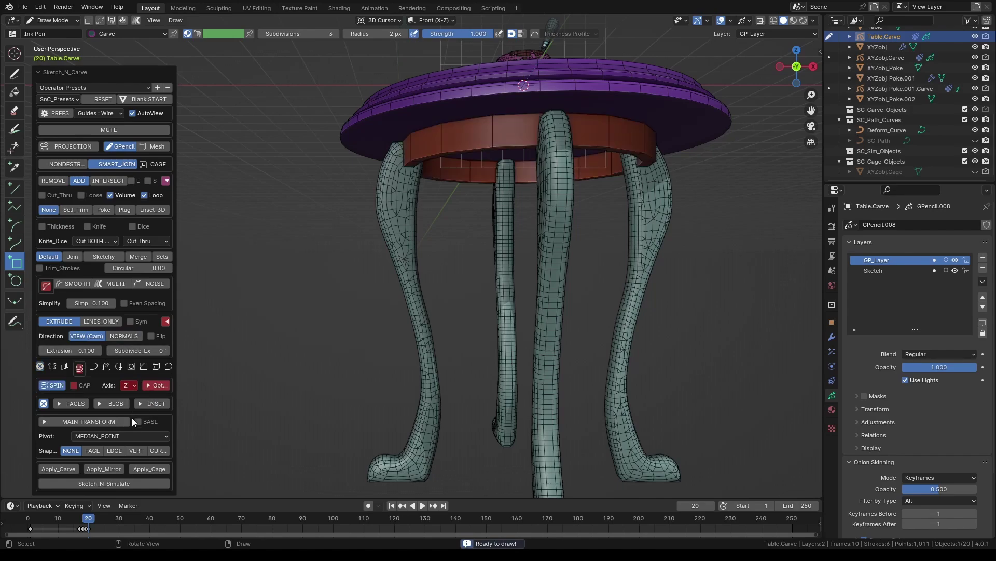
pyautogui.click(154, 385)
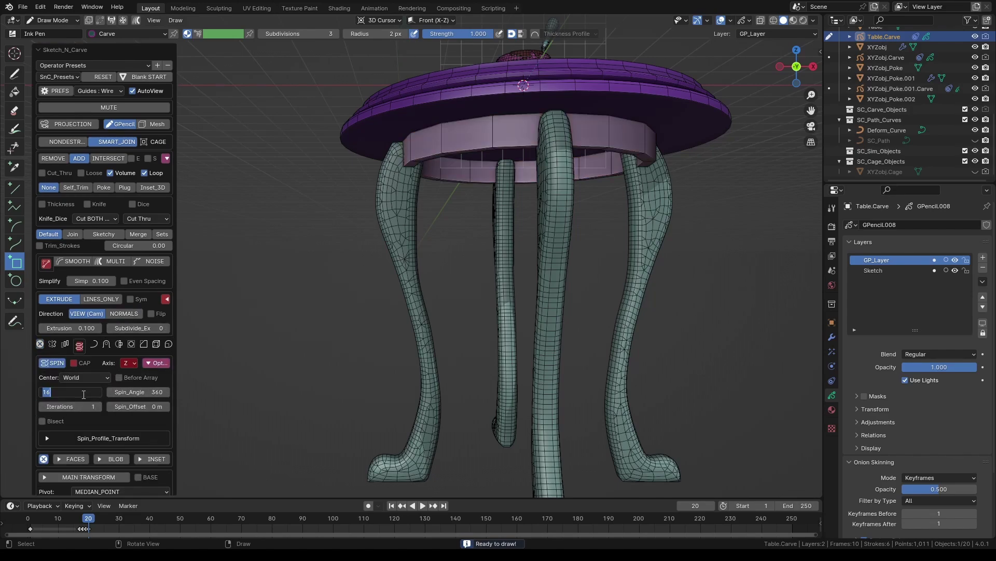
pyautogui.write('48')
pyautogui.press('Return')
pyautogui.moveTo(382, 317); pyautogui.dragTo(406, 278, button='middle')
# Step: Draw a small circle on the left leg at mid-height in front view, spun around Z with 48 steps into a connecting ring
pyautogui.press('KP_5')
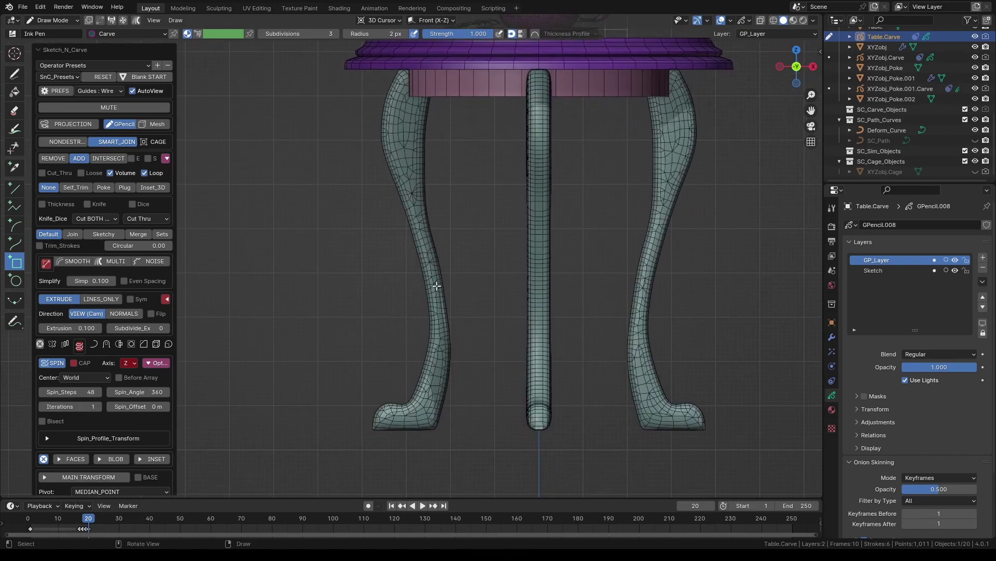
pyautogui.click(15, 282)
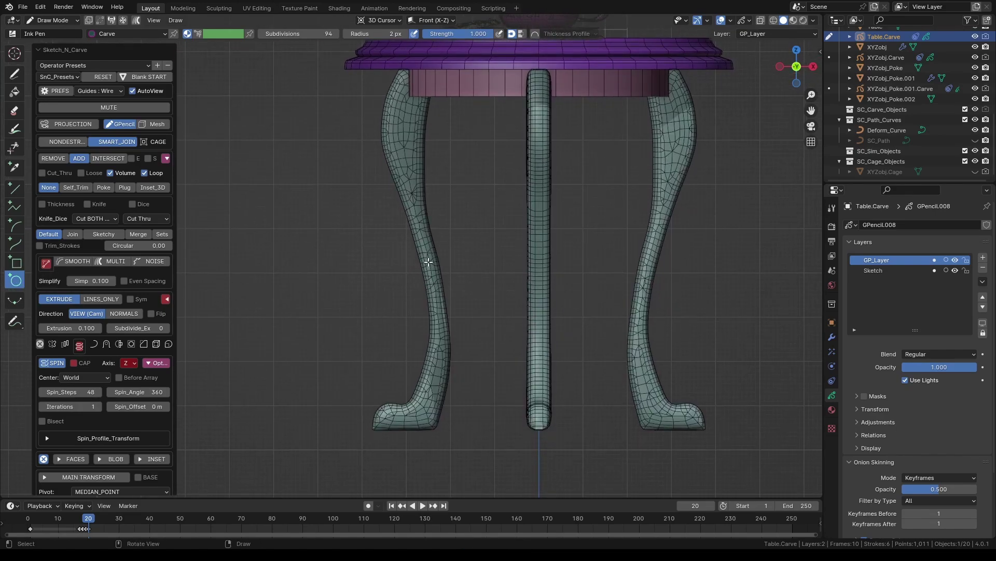
pyautogui.moveTo(424, 254); pyautogui.dragTo(429, 258)
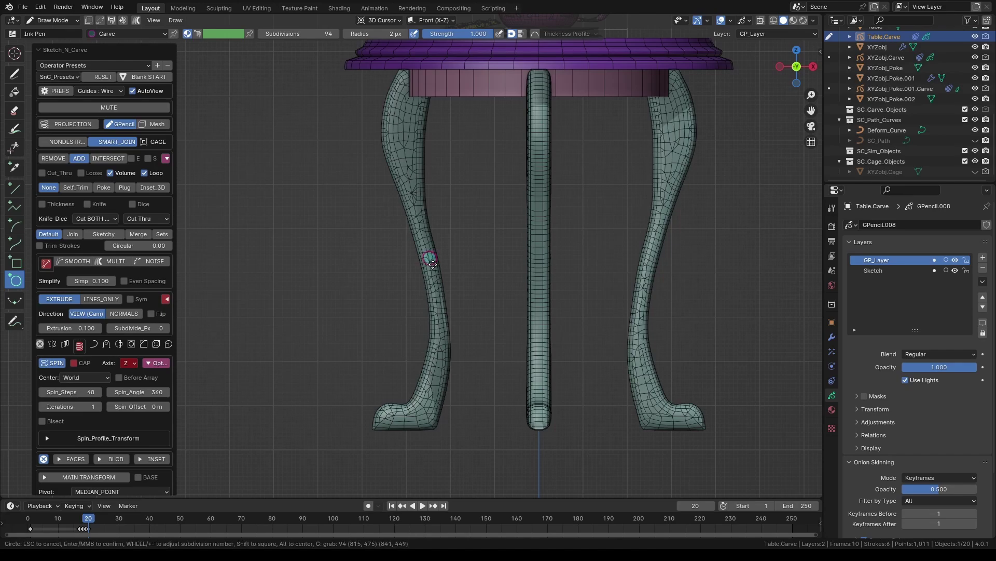
pyautogui.press('Return')
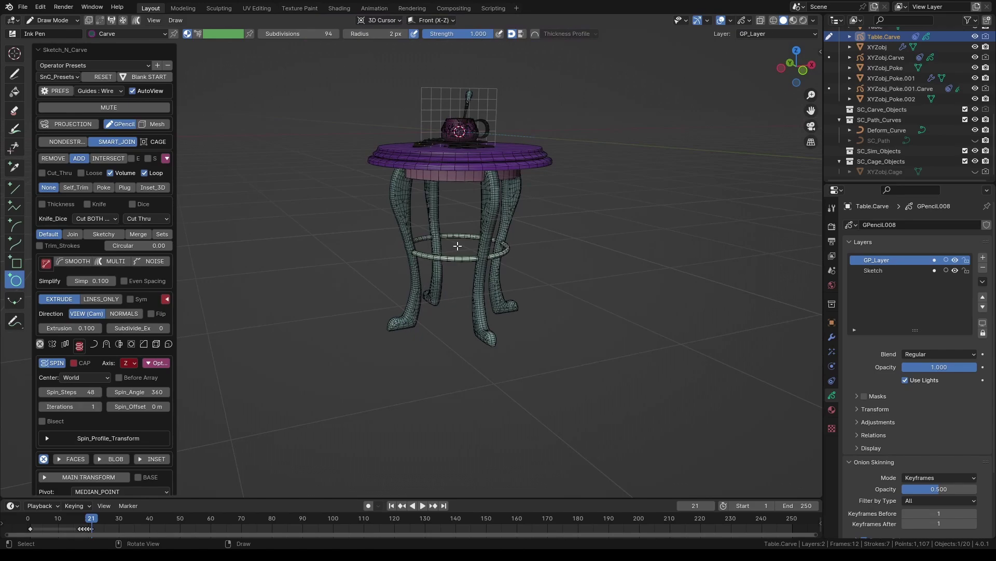
# Step: Leave draw mode for object mode and hide the viewport overlays
pyautogui.hotkey('ctrl', 'Tab')
pyautogui.scroll(4, 455, 274)
pyautogui.moveTo(530, 257)
pyautogui.keyDown('shift'); pyautogui.mouseDown(button='middle')
pyautogui.moveTo(504, 276)
pyautogui.moveTo(435, 291)
pyautogui.mouseUp(button='middle'); pyautogui.keyUp('shift')
pyautogui.scroll(-2, 435, 290)
pyautogui.click(720, 20)
pyautogui.scroll(2, 481, 226)
pyautogui.keyDown('shift'); pyautogui.moveTo(481, 225); pyautogui.dragTo(481, 247, button='middle'); pyautogui.keyUp('shift')
# Step: Select the table and raise it about 0.035 m along Z in front view to meet the cookie and spill
pyautogui.click(475, 144)
pyautogui.press('KP_1')
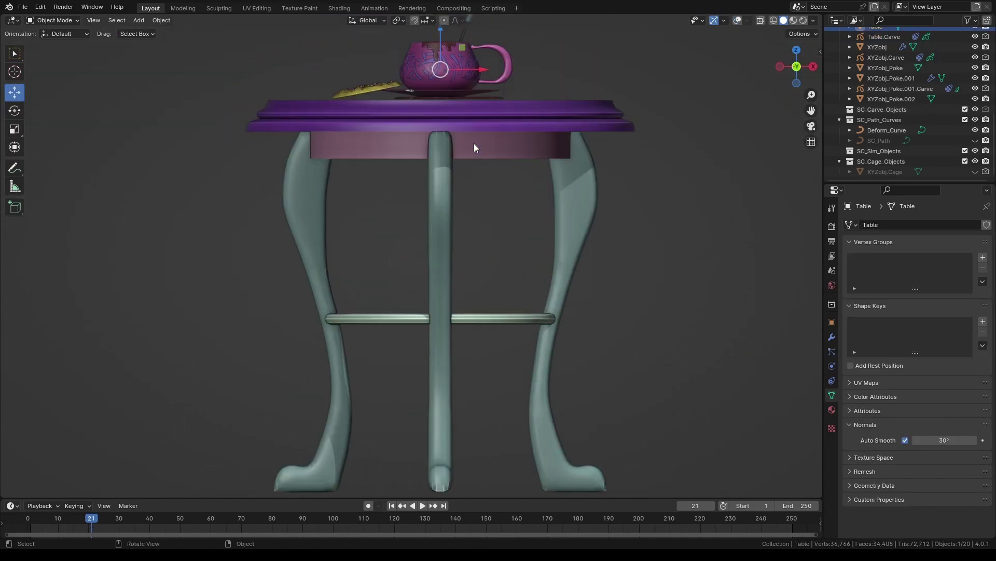
pyautogui.scroll(3, 462, 125)
pyautogui.keyDown('shift'); pyautogui.moveTo(456, 111); pyautogui.dragTo(415, 392, button='middle'); pyautogui.keyUp('shift')
pyautogui.scroll(3, 445, 330)
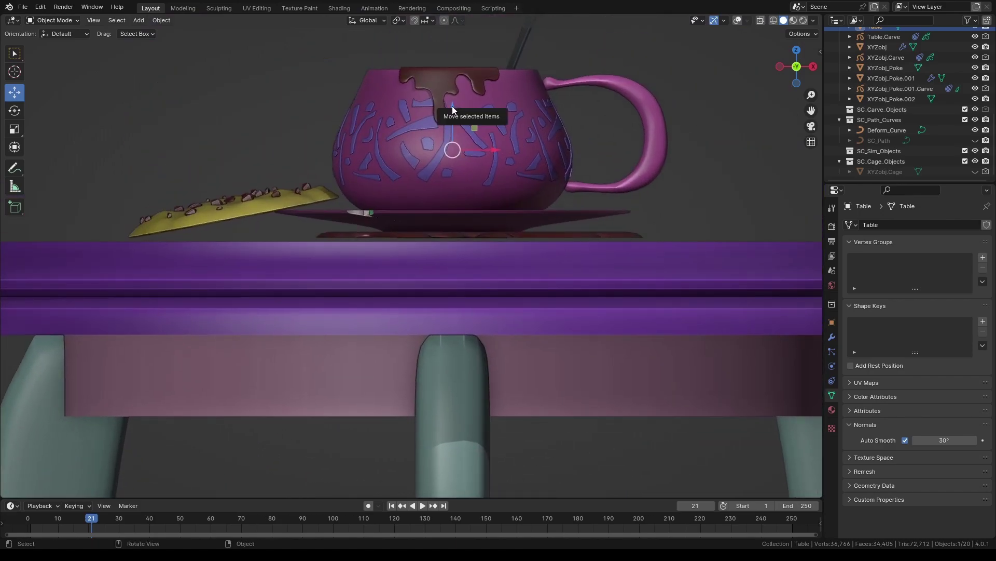
pyautogui.moveTo(453, 106); pyautogui.dragTo(451, 98)
pyautogui.scroll(-2, 505, 114)
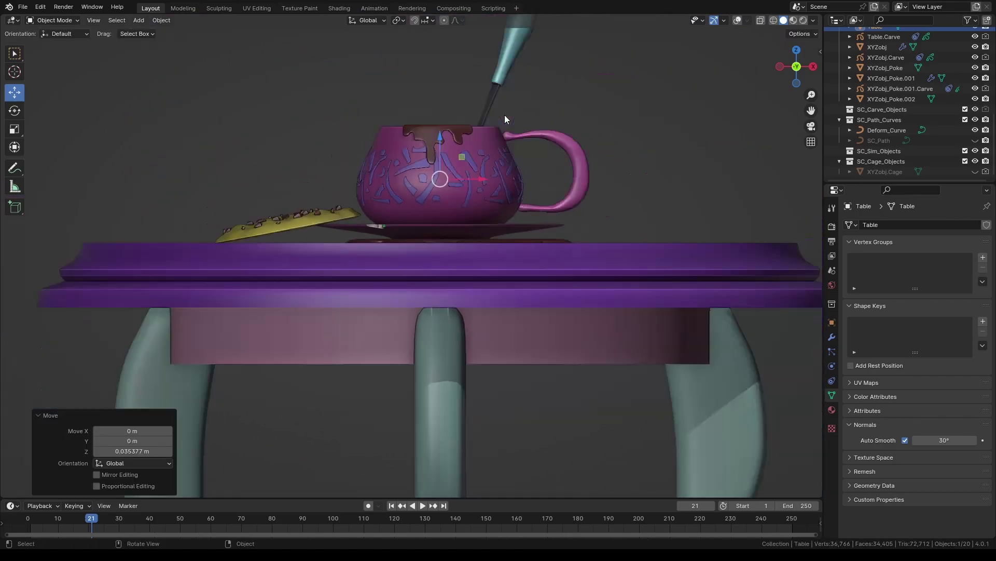
pyautogui.scroll(-8, 504, 115)
pyautogui.click(463, 159)
pyautogui.moveTo(462, 158); pyautogui.dragTo(464, 241, button='middle')
pyautogui.scroll(2, 484, 185)
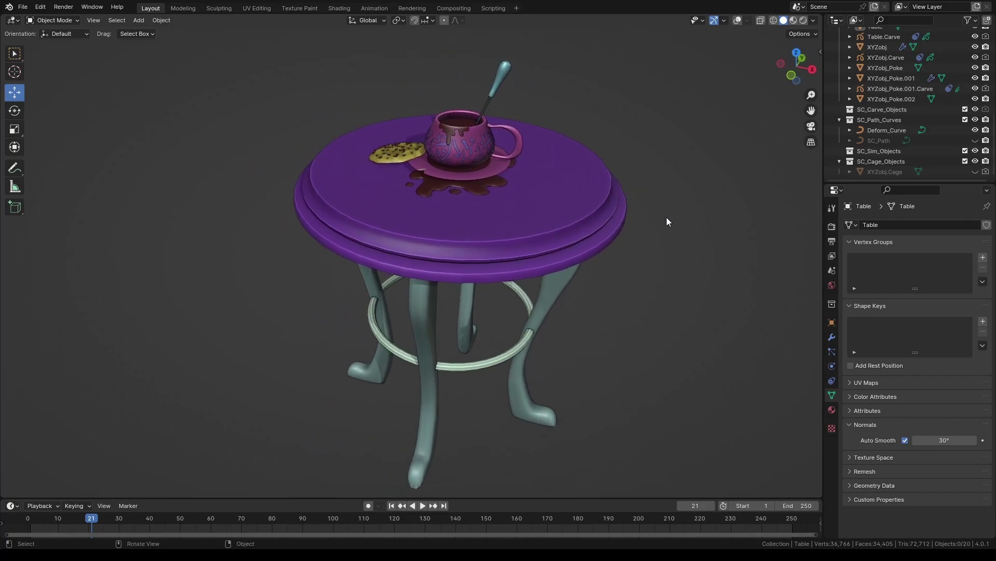
# Step: Trim the undersides of the table's feet flat in front view with a wide rectangle carved in Remove mode with Cut_Thru
pyautogui.click(428, 303)
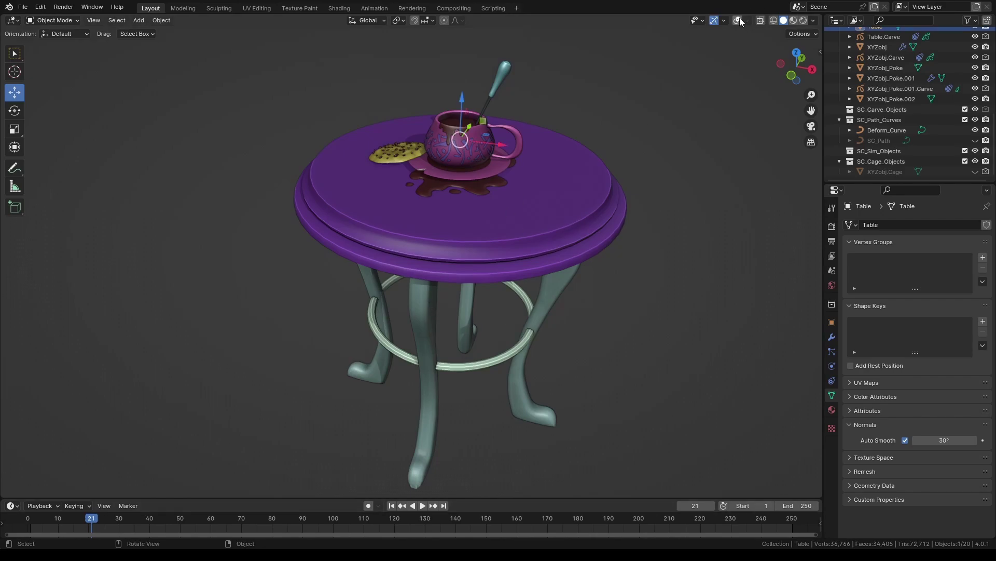
pyautogui.click(737, 21)
pyautogui.click(792, 75)
pyautogui.keyDown('shift'); pyautogui.moveTo(553, 365); pyautogui.dragTo(553, 247, button='middle'); pyautogui.keyUp('shift')
pyautogui.hotkey('ctrl', 'shift', 'x')
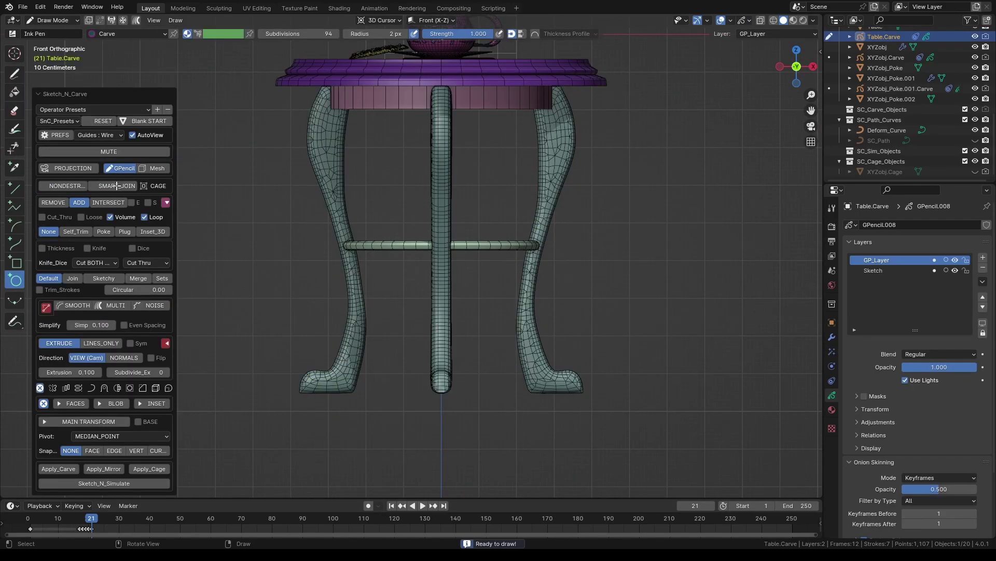
pyautogui.moveTo(277, 388); pyautogui.dragTo(633, 451)
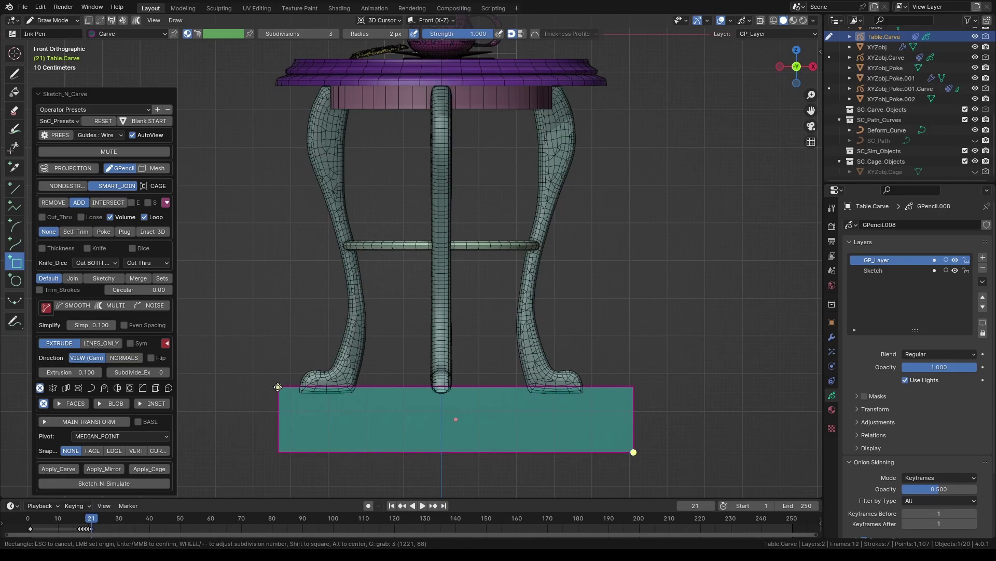
pyautogui.press('Return')
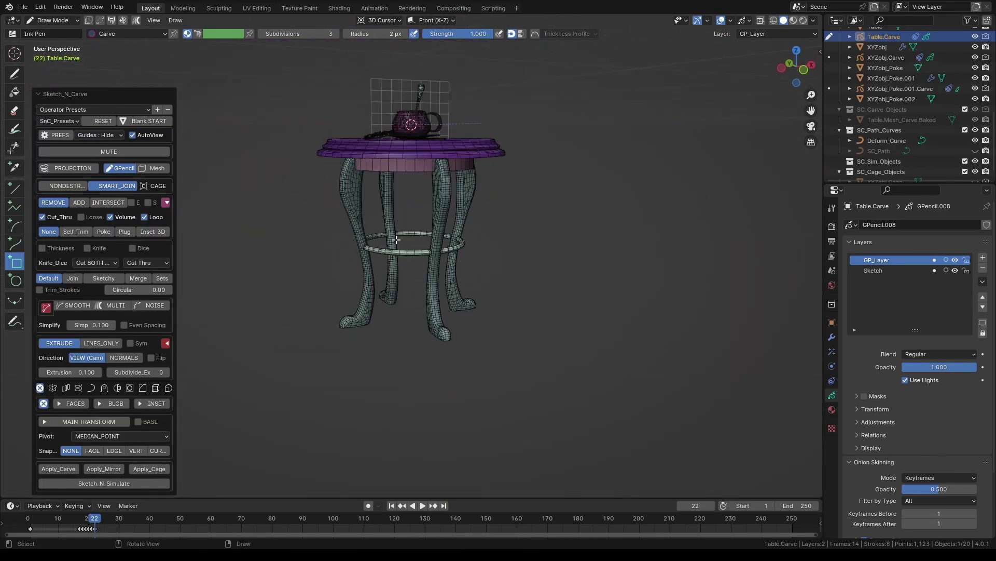
pyautogui.keyDown('shift'); pyautogui.moveTo(422, 290); pyautogui.dragTo(406, 297, button='middle'); pyautogui.keyUp('shift')
pyautogui.scroll(1, 402, 292)
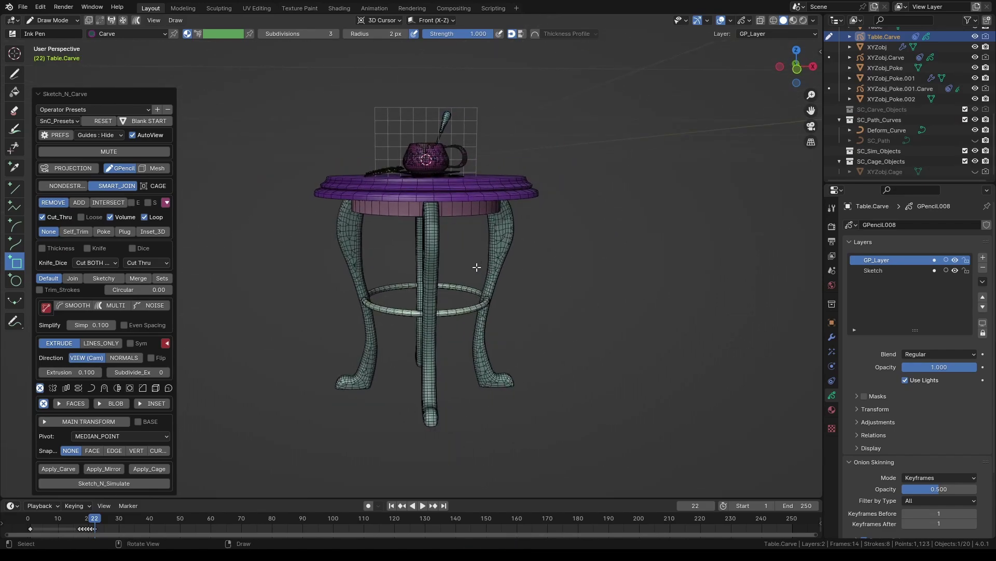
# Step: Return to object mode, select the table and remove its unused material slots
pyautogui.press('Tab')
pyautogui.click(720, 21)
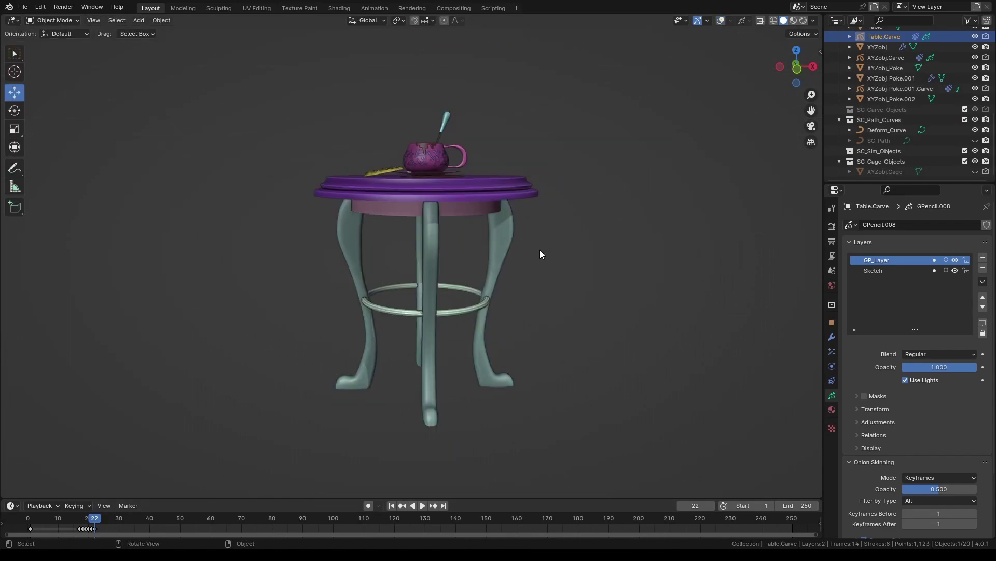
pyautogui.click(721, 20)
pyautogui.click(489, 189)
pyautogui.click(832, 409)
pyautogui.click(986, 248)
pyautogui.click(945, 290)
# Step: Recolor the tabletop material CarveMat.011 teal, with hue 0.541, saturation 0.755 and value 0.553, with the overlays hidden
pyautogui.click(873, 228)
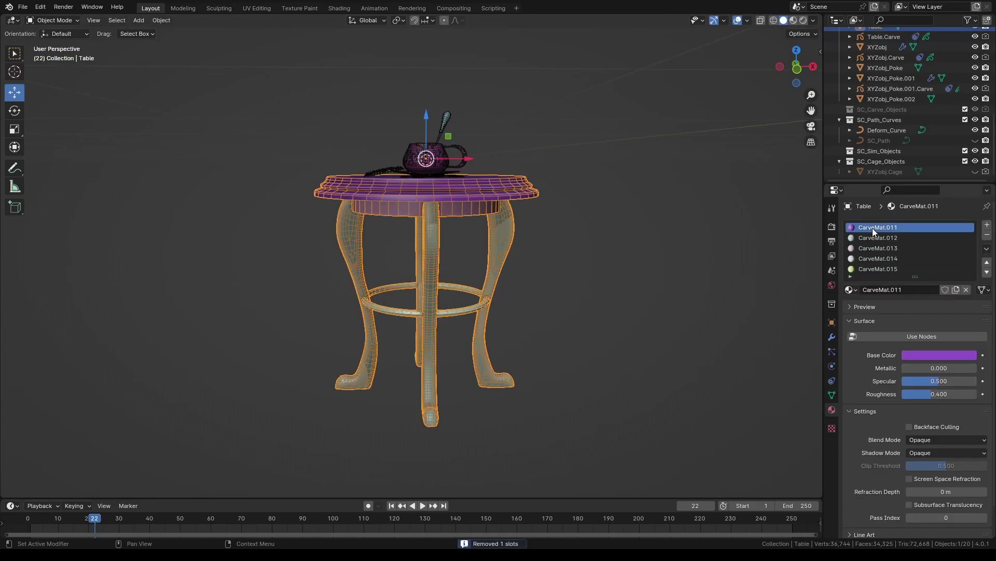
pyautogui.hotkey('shift', 'alt', 'z')
pyautogui.scroll(3, 511, 245)
pyautogui.moveTo(506, 244); pyautogui.dragTo(459, 272, button='middle')
pyautogui.click(944, 355)
pyautogui.moveTo(914, 251); pyautogui.dragTo(907, 255)
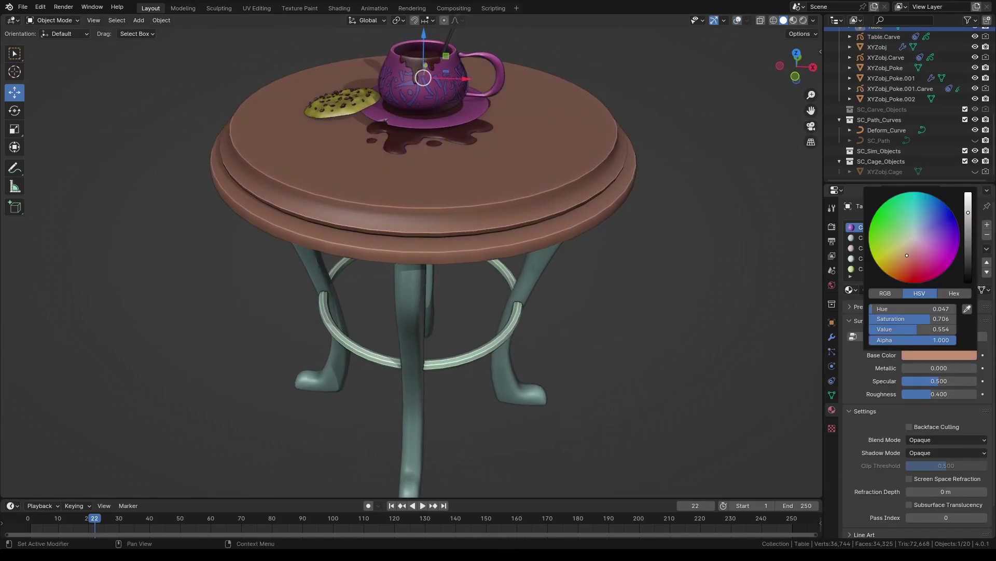
pyautogui.click(918, 215)
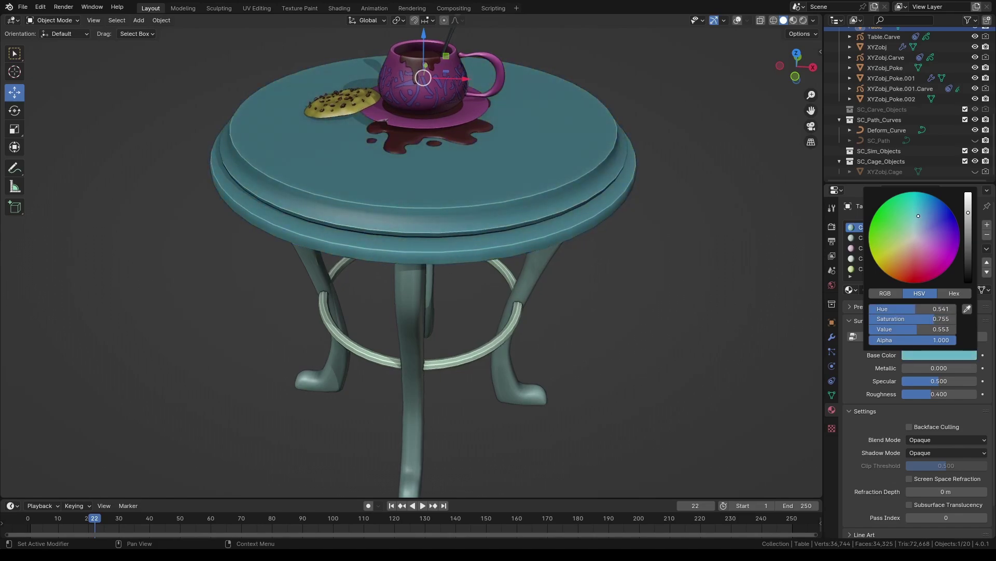
# Step: Recolor the ring under the tabletop, material CarveMat.013, light blue
pyautogui.moveTo(781, 270); pyautogui.dragTo(777, 241, button='middle')
pyautogui.click(867, 248)
pyautogui.click(934, 355)
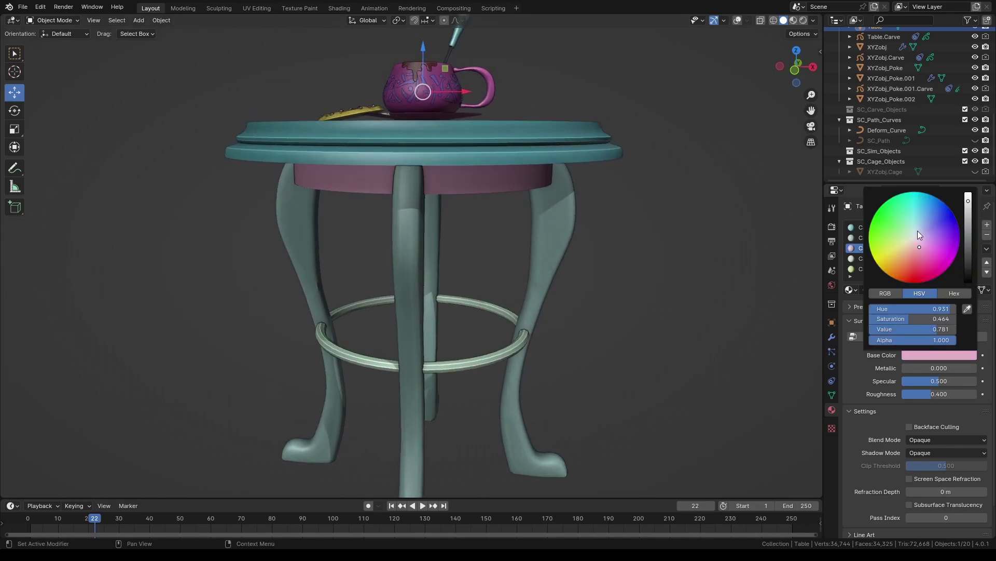
pyautogui.scroll(-3, 621, 207)
pyautogui.moveTo(622, 207); pyautogui.dragTo(611, 232, button='middle')
# Step: Show the overlays and start Sketch_N_Carve on the table with wire guides, in Add mode with Loose enabled
pyautogui.press('w')
pyautogui.click(444, 227)
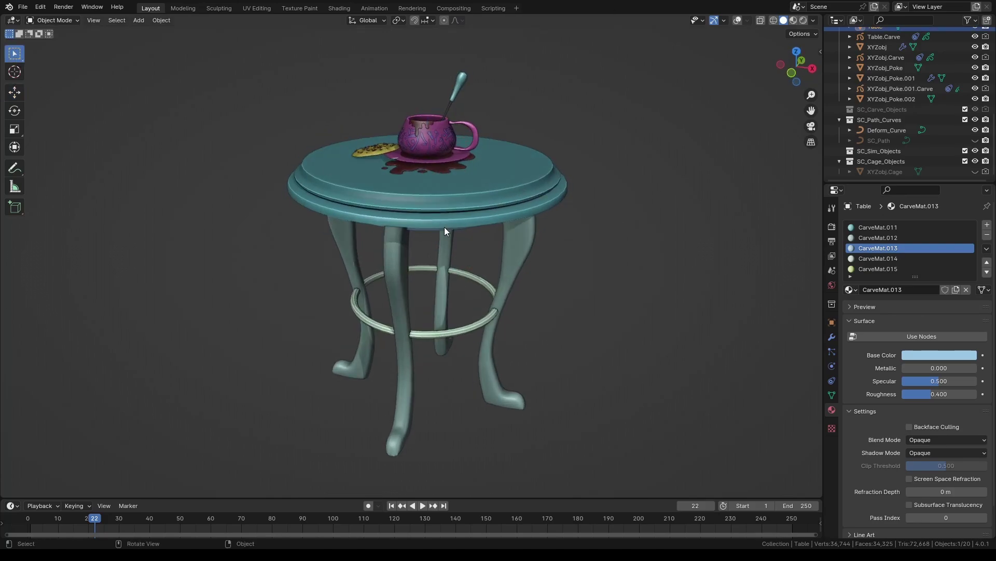
pyautogui.click(737, 20)
pyautogui.scroll(5, 413, 238)
pyautogui.moveTo(413, 238); pyautogui.dragTo(490, 163, button='middle')
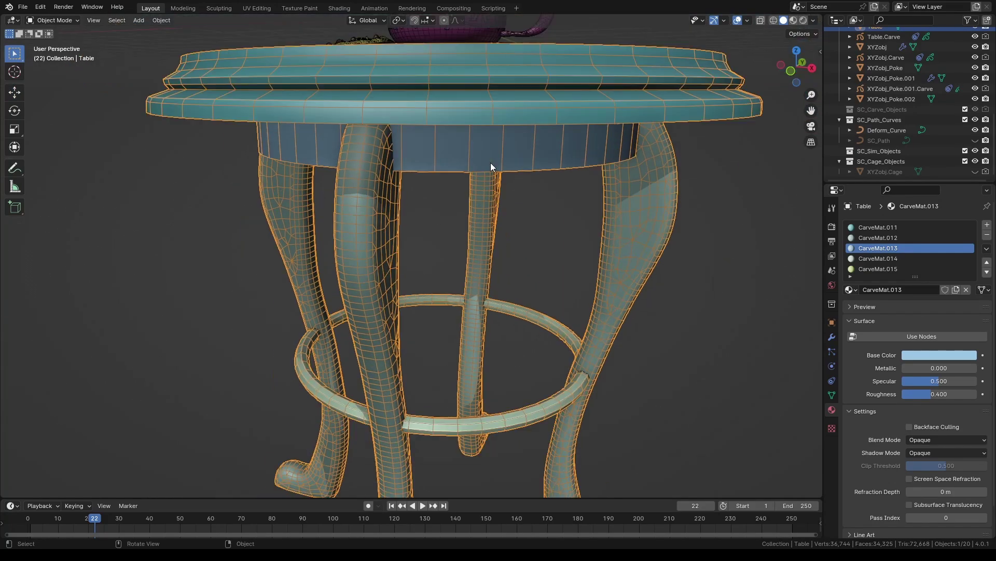
pyautogui.hotkey('alt', 'w')
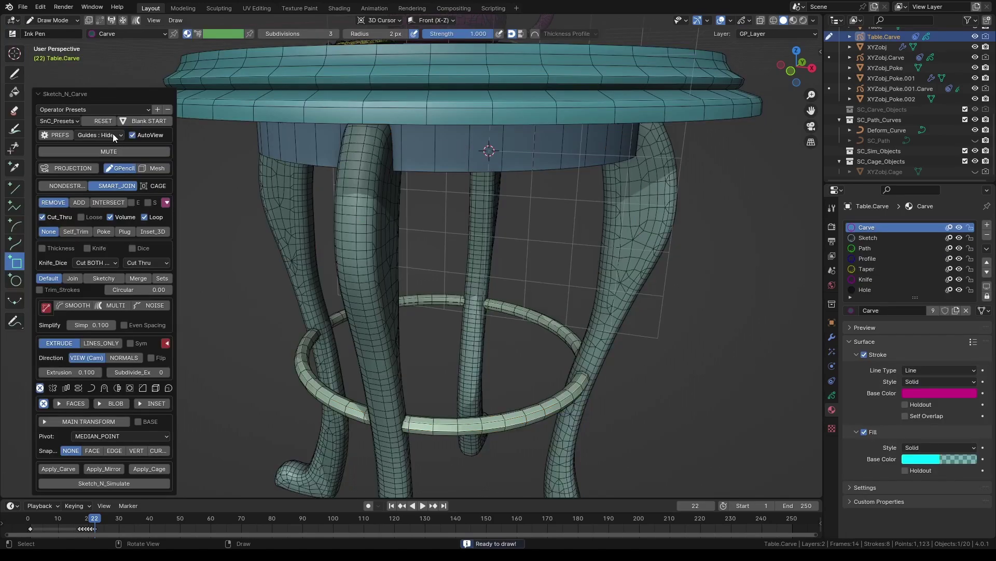
pyautogui.click(108, 120)
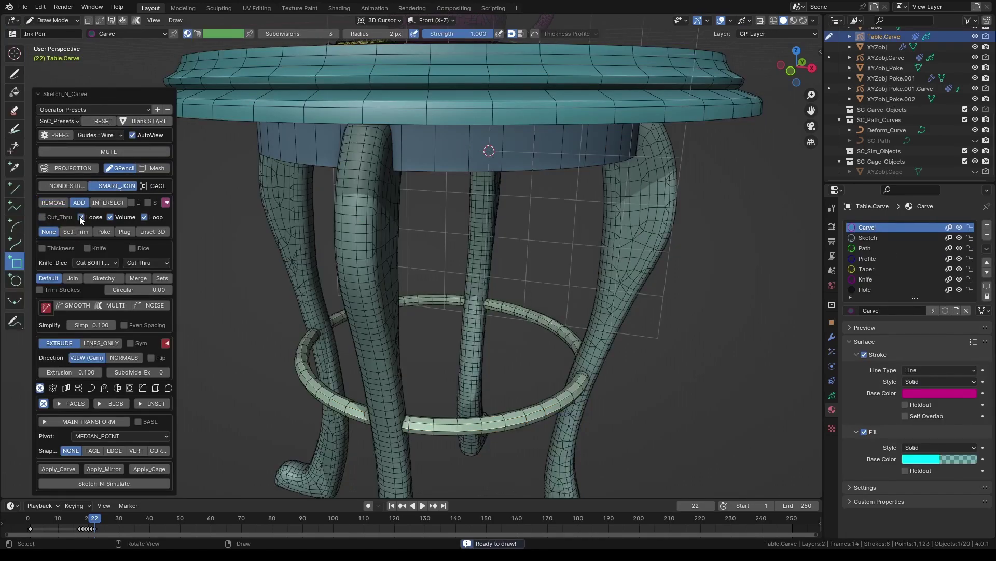
# Step: Adjust the table carve's extrusion options and enter a value of 0.01
pyautogui.click(141, 388)
pyautogui.click(90, 372)
pyautogui.click(66, 384)
pyautogui.moveTo(415, 301); pyautogui.dragTo(381, 261, button='middle')
pyautogui.scroll(3, 401, 278)
pyautogui.scroll(-1, 381, 261)
pyautogui.moveTo(66, 392); pyautogui.dragTo(102, 392)
pyautogui.write('0.01')
pyautogui.press('Return')
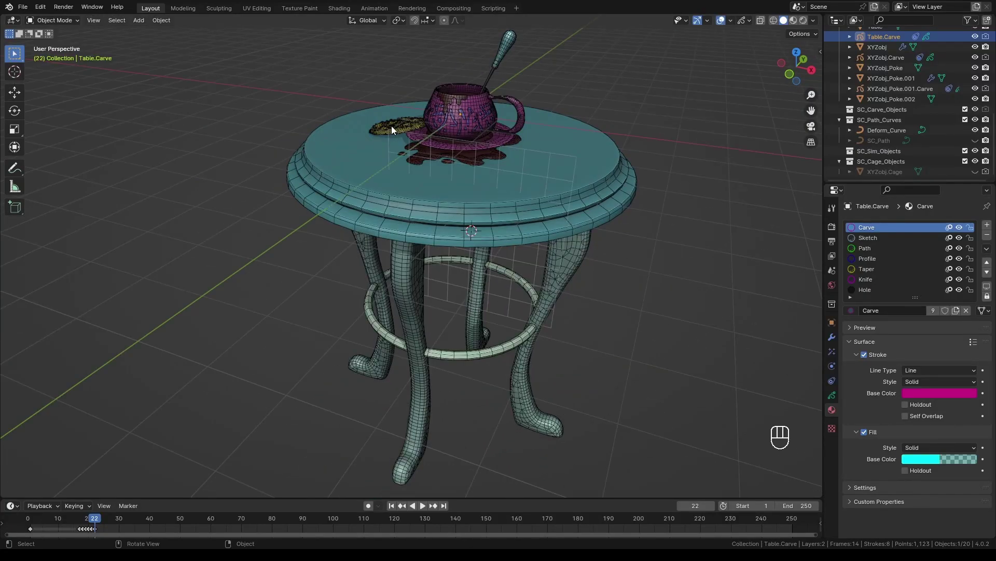
# Step: Duplicate the cookie and move the copy -0.33075 m in Y and 0.71662 m in Z
pyautogui.click(389, 200)
pyautogui.moveTo(418, 151)
pyautogui.mouseDown(button='middle')
pyautogui.moveTo(561, 276)
pyautogui.moveTo(493, 280)
pyautogui.mouseUp(button='middle')
pyautogui.hotkey('shift', 'd')
pyautogui.click(380, 245)
pyautogui.press('KP_3')
pyautogui.press('g')
pyautogui.click(404, 149)
# Step: Place the 3D cursor on the copied cookie's surface and start Sketch_N_Carve on it
pyautogui.press('KP_Decimal')
pyautogui.scroll(-3, 420, 181)
pyautogui.scroll(2, 493, 281)
pyautogui.keyDown('shift'); pyautogui.moveTo(493, 280); pyautogui.dragTo(528, 289, button='middle'); pyautogui.keyUp('shift')
pyautogui.keyDown('shift'); pyautogui.rightClick(528, 289); pyautogui.keyUp('shift')
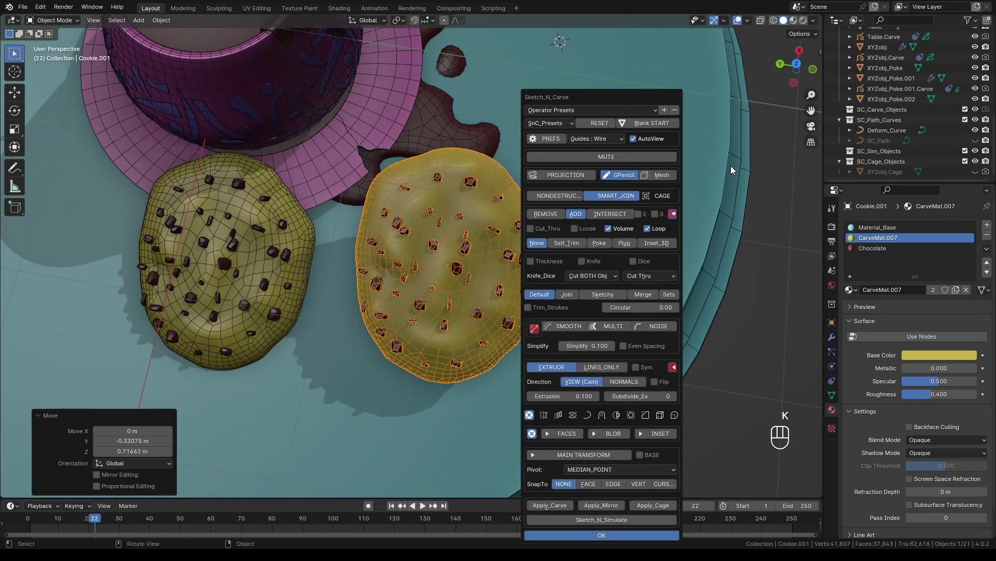
pyautogui.press('Return')
# Step: Carve a freehand scalloped bite out of the copied cookie in Remove mode, with Even Spacing off, Simplify 0.037 and guides hidden
pyautogui.keyDown('shift'); pyautogui.moveTo(435, 211); pyautogui.dragTo(434, 216, button='middle'); pyautogui.keyUp('shift')
pyautogui.moveTo(365, 214)
pyautogui.mouseDown()
pyautogui.moveTo(460, 246)
pyautogui.moveTo(518, 240)
pyautogui.moveTo(431, 102)
pyautogui.moveTo(370, 127)
pyautogui.mouseUp()
pyautogui.press('k')
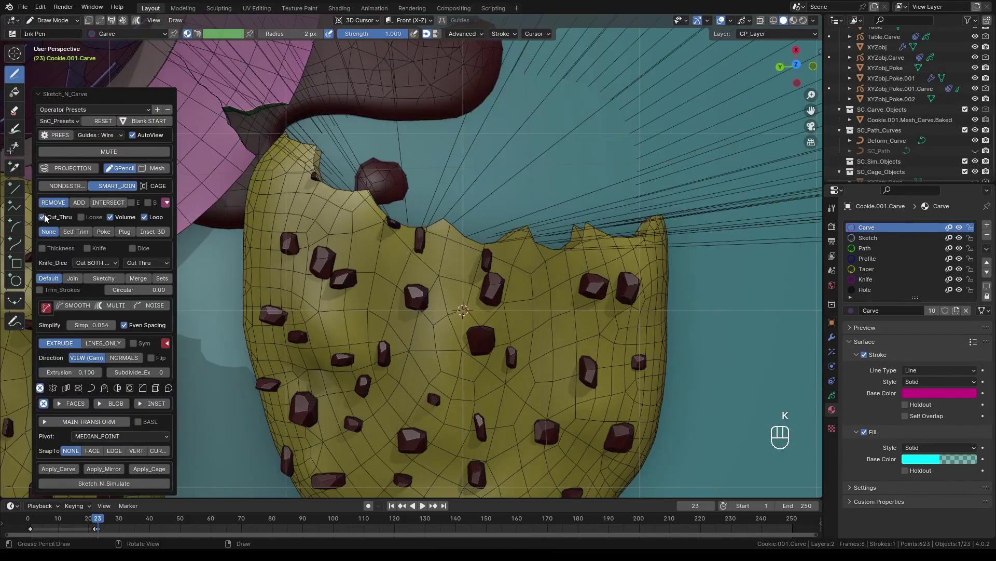
pyautogui.click(124, 325)
pyautogui.click(113, 135)
pyautogui.click(104, 169)
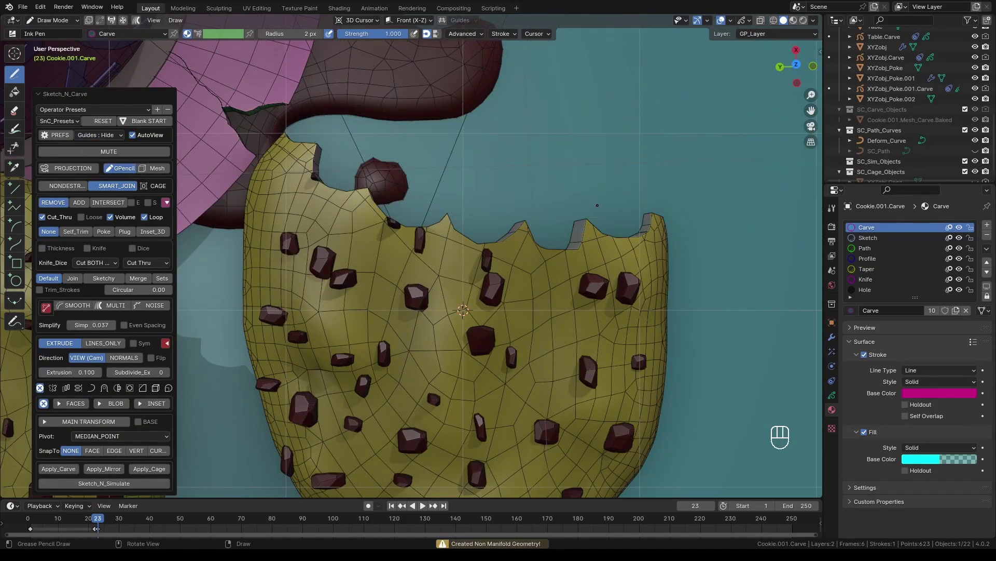
# Step: Show wire guides and make the bite's extrusion symmetric at 0.398 with 15 subdivisions and Cut_Thru off
pyautogui.scroll(-6, 609, 205)
pyautogui.moveTo(609, 204); pyautogui.dragTo(287, 225, button='middle')
pyautogui.click(96, 158)
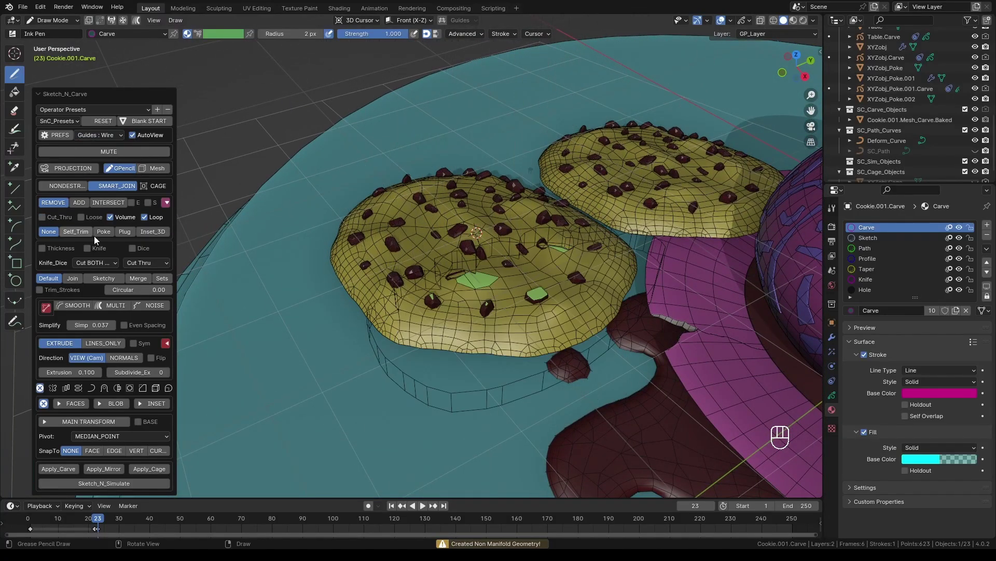
pyautogui.click(134, 343)
pyautogui.moveTo(72, 372); pyautogui.dragTo(165, 371)
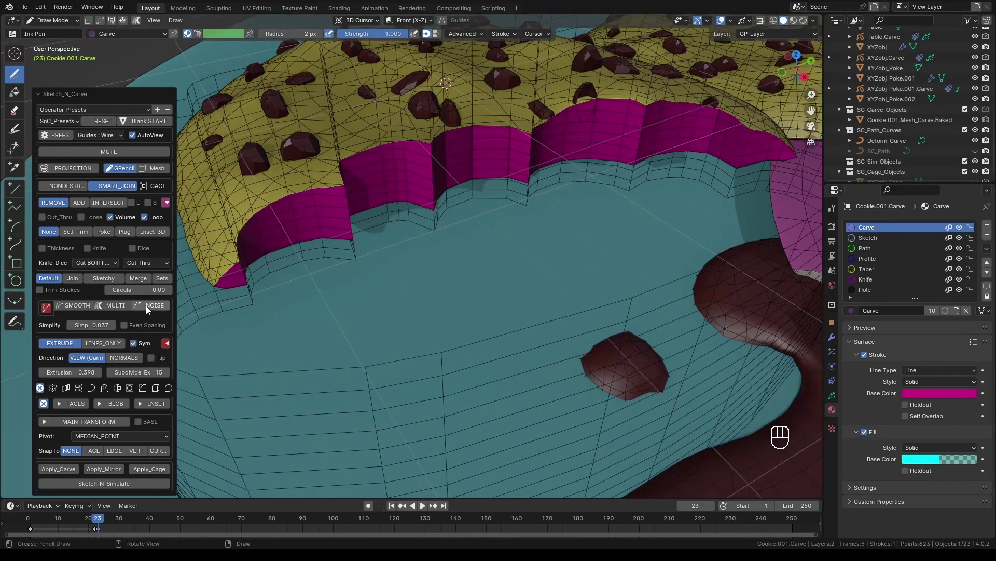
# Step: Roughen the bite surface with Noise_3D at an offset of 0.010 and Simplify 0.018, and hide the guides
pyautogui.click(145, 305)
pyautogui.click(42, 325)
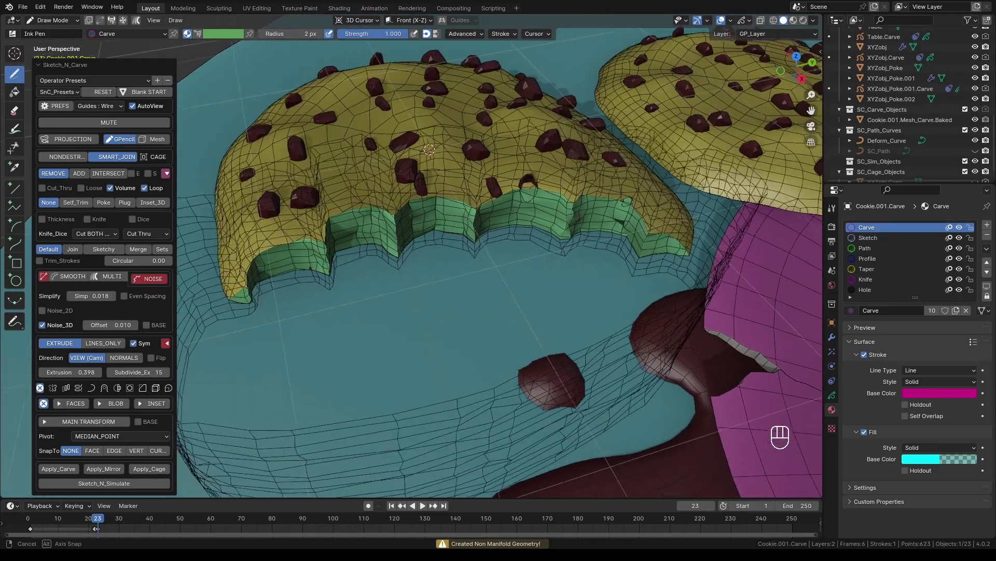
pyautogui.click(107, 106)
pyautogui.click(118, 139)
# Step: Return to object mode and rotate the bitten cookie -51.2° as seen from above
pyautogui.moveTo(379, 254); pyautogui.dragTo(341, 256, button='middle')
pyautogui.moveTo(341, 257); pyautogui.dragTo(341, 257)
pyautogui.press('r')
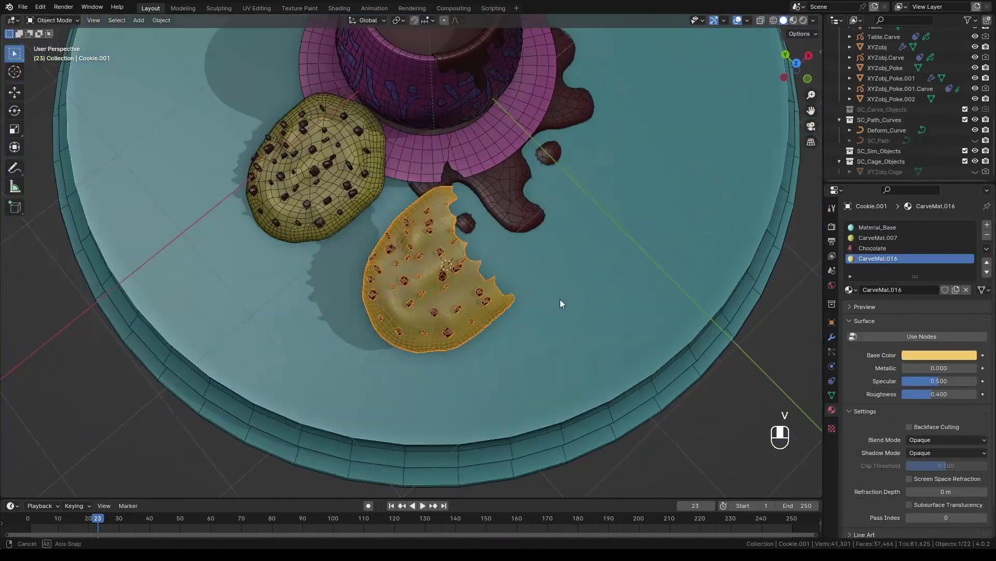
pyautogui.click(506, 161)
pyautogui.moveTo(540, 275); pyautogui.dragTo(462, 195, button='middle')
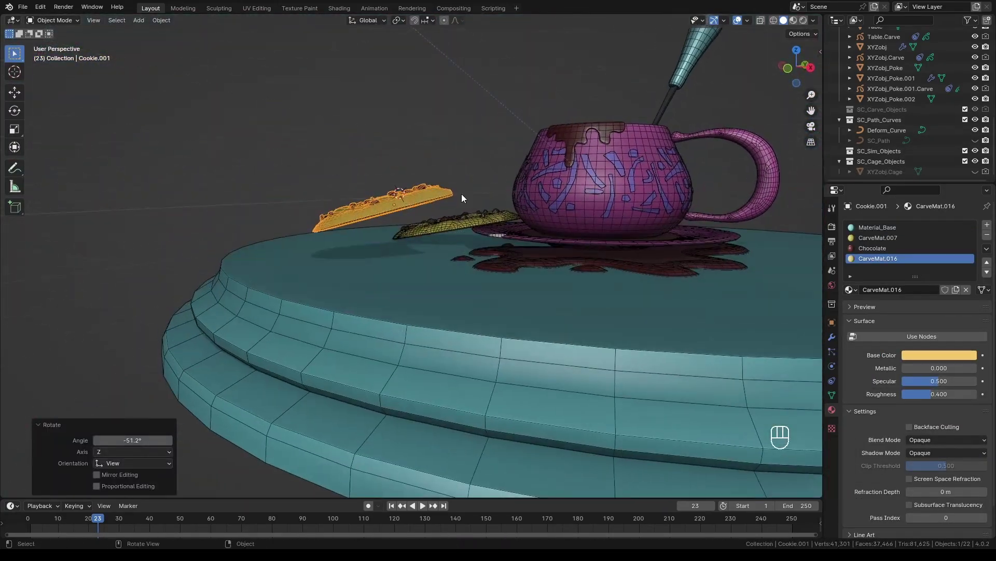
# Step: Make the table a passive rigid body with RigidBody_Simulate
pyautogui.click(459, 195)
pyautogui.click(414, 256)
pyautogui.rightClick(215, 55)
pyautogui.click(235, 472)
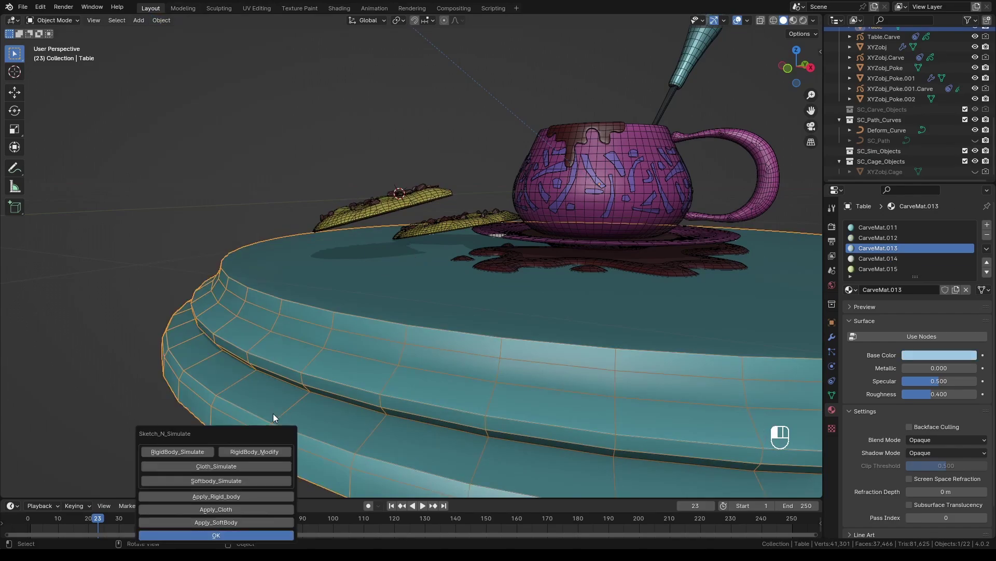
pyautogui.click(186, 449)
pyautogui.click(222, 363)
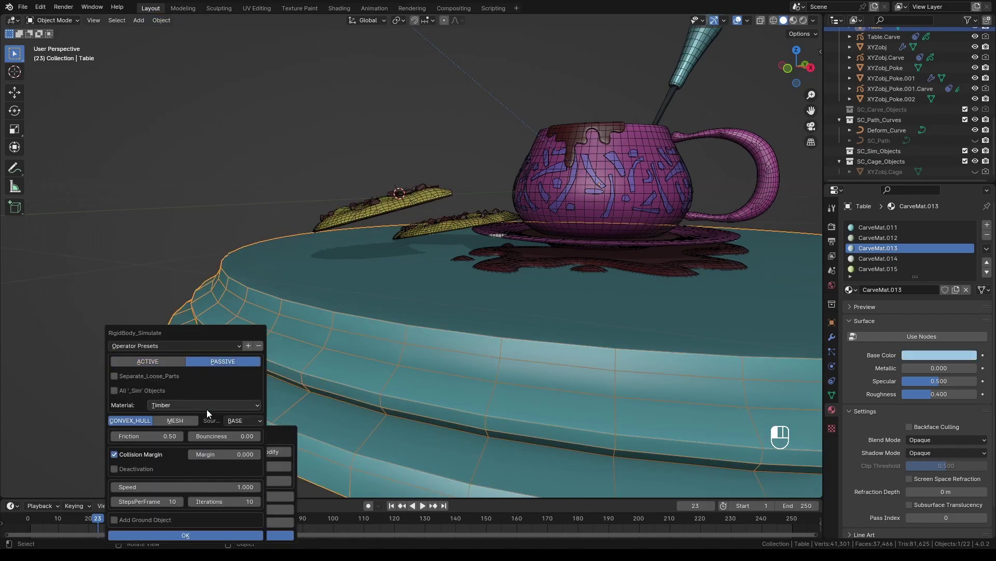
pyautogui.click(207, 535)
# Step: Rewind the timeline, make the bitten cookie an active rigid body with RigidBody_Simulate, and play the drop onto the table
pyautogui.click(392, 505)
pyautogui.click(382, 204)
pyautogui.rightClick(210, 493)
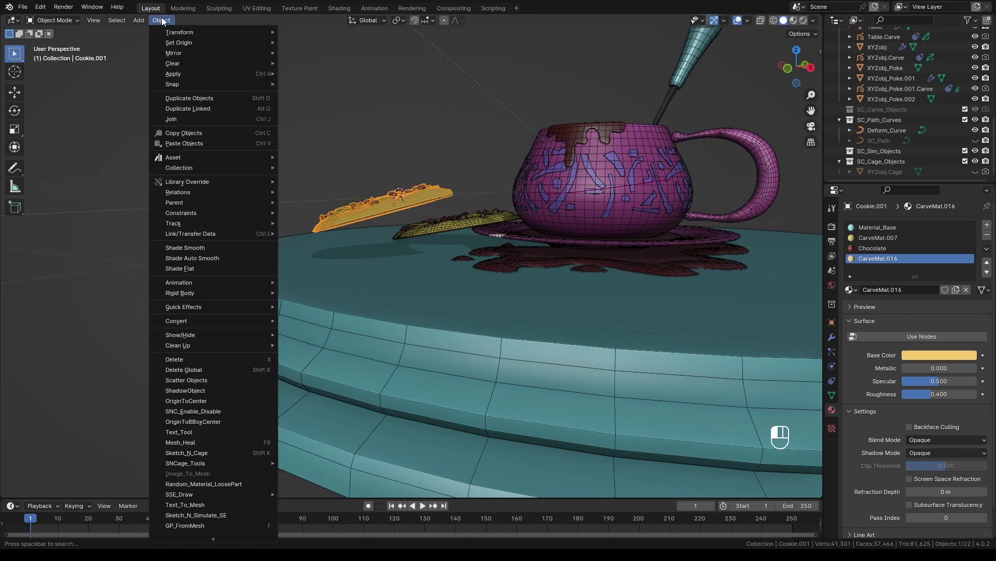
pyautogui.click(210, 494)
pyautogui.click(169, 451)
pyautogui.click(154, 360)
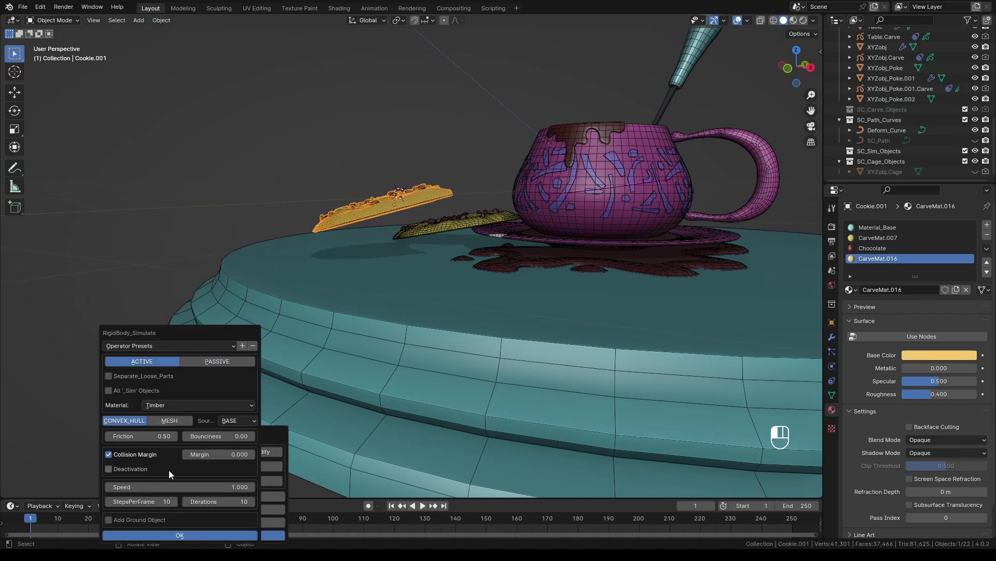
pyautogui.click(189, 535)
pyautogui.click(423, 506)
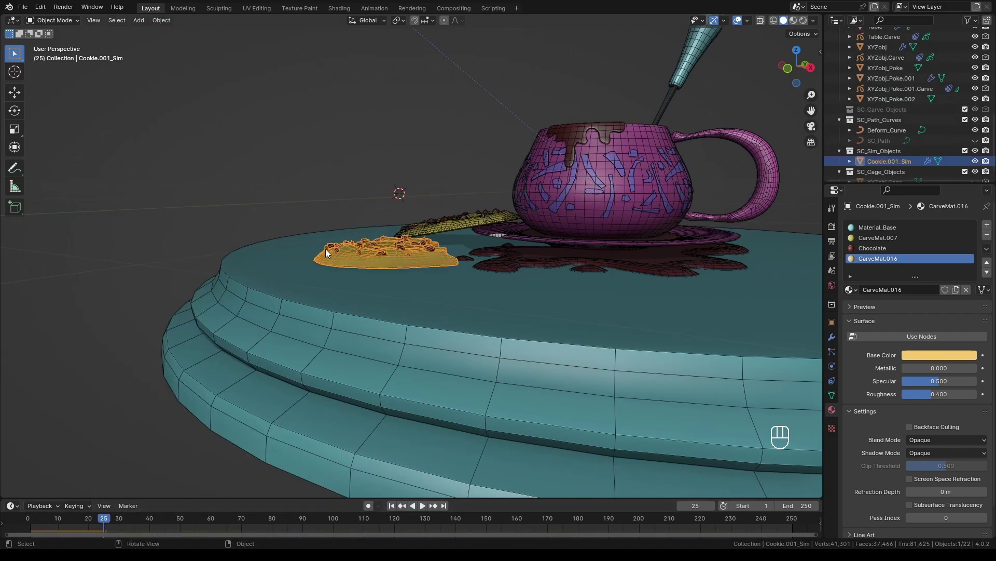
# Step: Bake the fallen cookie's resting pose with Apply_Rigid_body and play the timeline to check it stays put
pyautogui.moveTo(326, 248); pyautogui.dragTo(360, 218, button='middle')
pyautogui.scroll(-2, 360, 218)
pyautogui.hotkey('alt', 'a')
pyautogui.scroll(1, 546, 300)
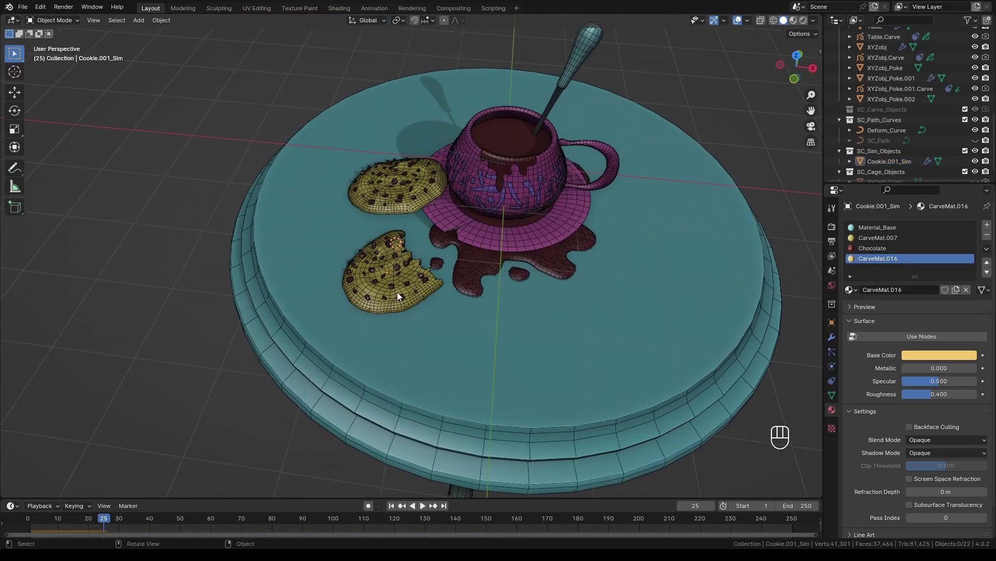
pyautogui.click(397, 296)
pyautogui.click(161, 19)
pyautogui.click(212, 497)
pyautogui.click(227, 496)
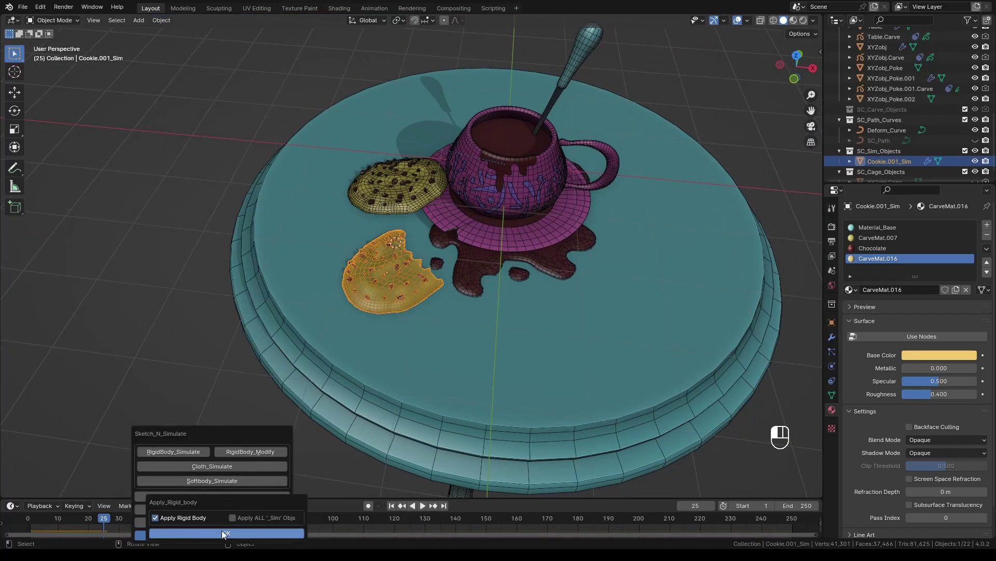
pyautogui.click(223, 534)
pyautogui.click(422, 505)
# Step: Start drawing on the coffee spill from the top camera view and sketch extra puddle and droplet outlines beside it on the table
pyautogui.moveTo(567, 341); pyautogui.dragTo(522, 239, button='middle')
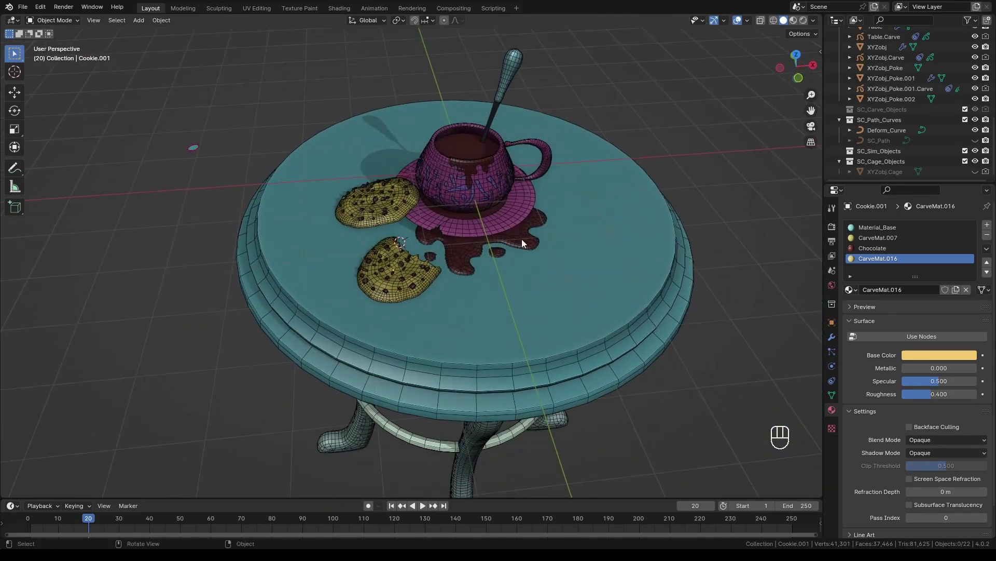
pyautogui.click(522, 239)
pyautogui.press('alt+KP_7')
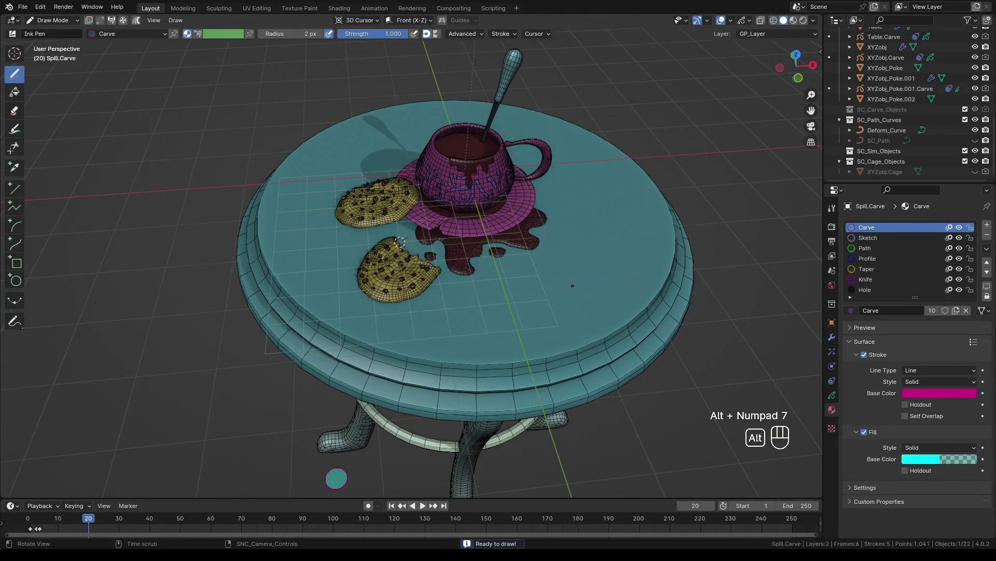
pyautogui.press('KP_0')
pyautogui.scroll(4, 418, 289)
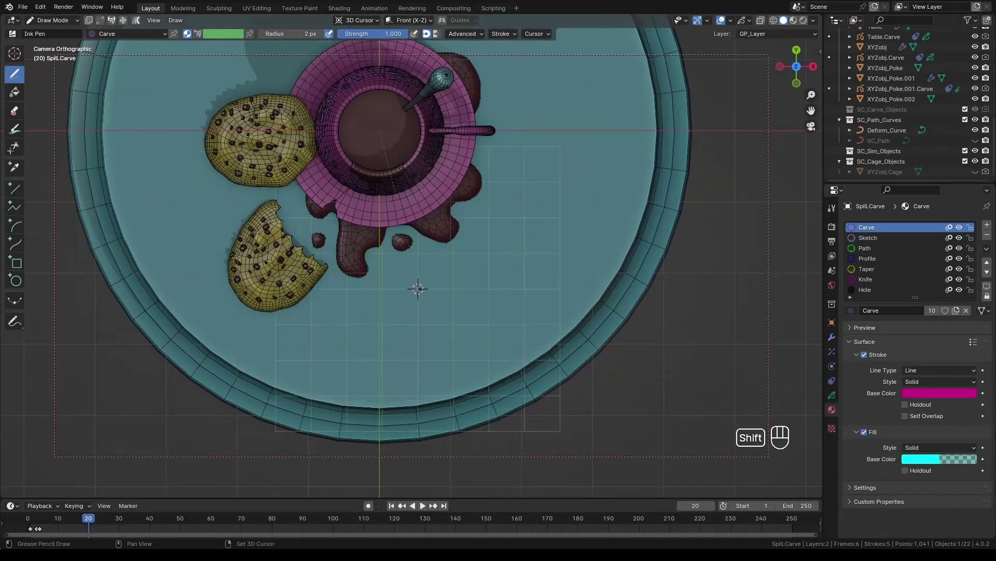
pyautogui.moveTo(469, 256); pyautogui.dragTo(472, 253)
pyautogui.moveTo(465, 286); pyautogui.dragTo(471, 318)
pyautogui.moveTo(540, 276); pyautogui.dragTo(541, 277)
pyautogui.scroll(-2, 507, 225)
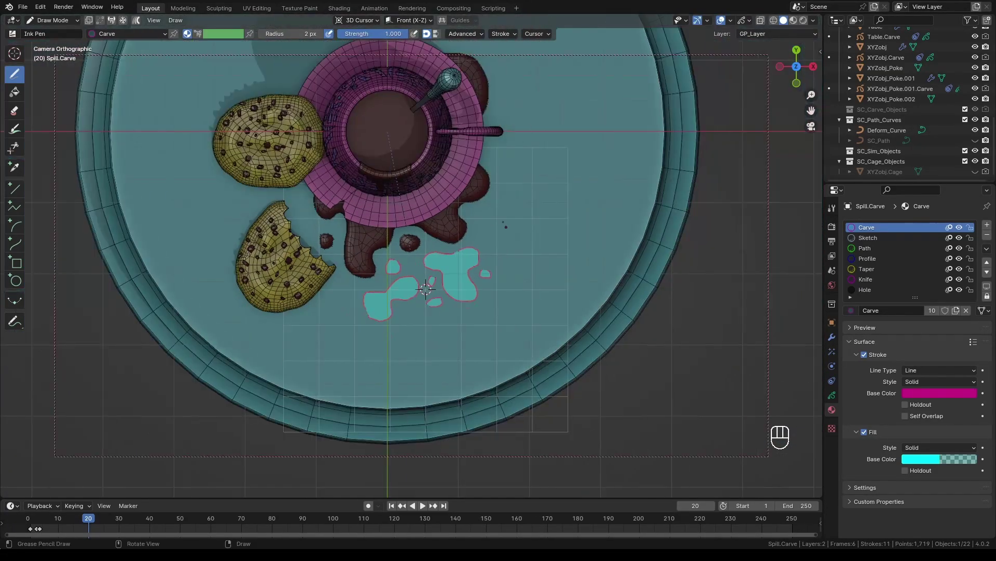
pyautogui.moveTo(501, 223); pyautogui.dragTo(500, 221)
pyautogui.moveTo(471, 211); pyautogui.dragTo(472, 211)
# Step: Turn the new splash outlines into SMART_JOIN geometry with a 0.008 extrusion and a front-only BLOB of height 0.11
pyautogui.scroll(2, 432, 270)
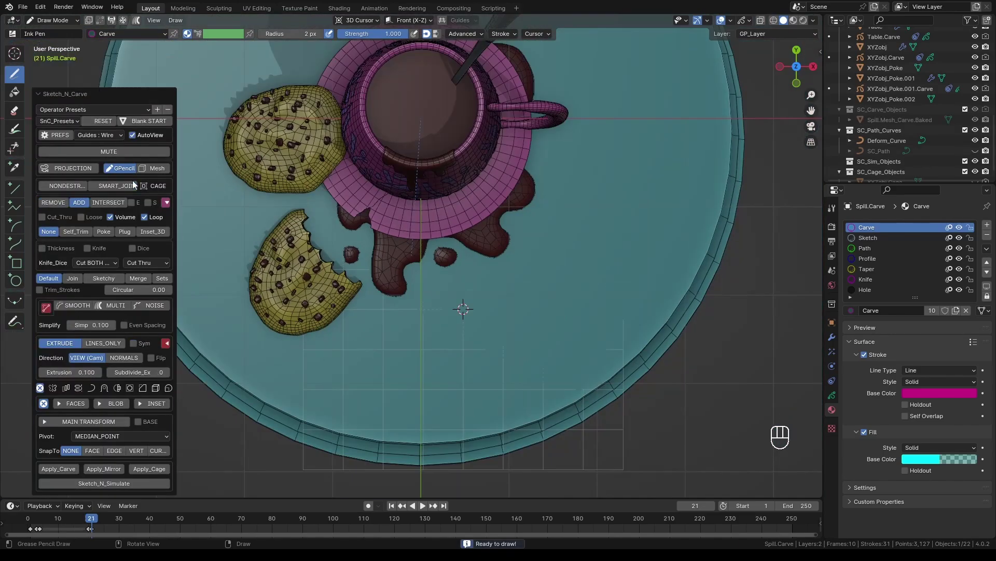
pyautogui.moveTo(467, 312); pyautogui.dragTo(467, 218, button='middle')
pyautogui.keyDown('shift'); pyautogui.moveTo(512, 271); pyautogui.dragTo(512, 264, button='middle'); pyautogui.keyUp('shift')
pyautogui.moveTo(83, 370); pyautogui.dragTo(62, 370)
pyautogui.click(111, 404)
pyautogui.moveTo(74, 468)
pyautogui.mouseDown()
pyautogui.moveTo(104, 468)
pyautogui.moveTo(63, 468)
pyautogui.mouseUp()
pyautogui.click(151, 395)
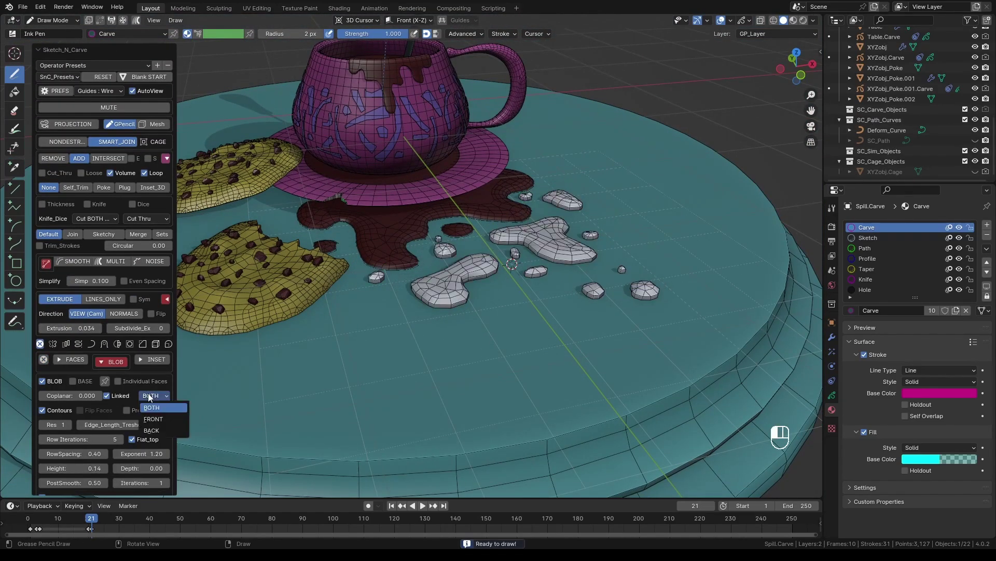
pyautogui.click(149, 418)
pyautogui.moveTo(78, 328); pyautogui.dragTo(57, 328)
pyautogui.moveTo(426, 325)
pyautogui.mouseDown(button='middle')
pyautogui.moveTo(304, 276)
pyautogui.moveTo(442, 316)
pyautogui.mouseUp(button='middle')
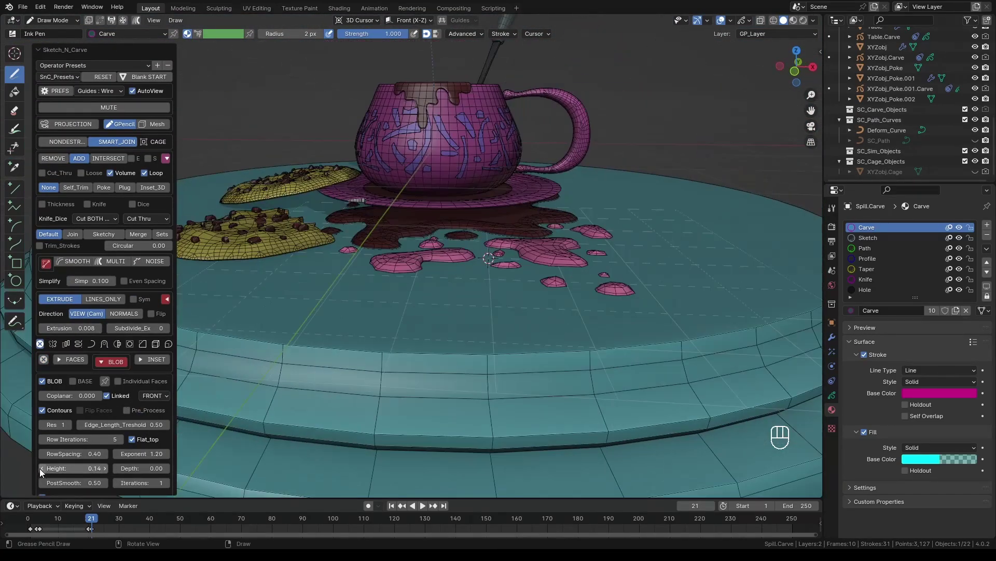
pyautogui.click(43, 468)
# Step: Enable Even Spacing with Simplify at 0.040 for the splashes, and hide the overlays to view the smooth shapes
pyautogui.click(124, 281)
pyautogui.click(101, 280)
pyautogui.write('0.04')
pyautogui.press('Return')
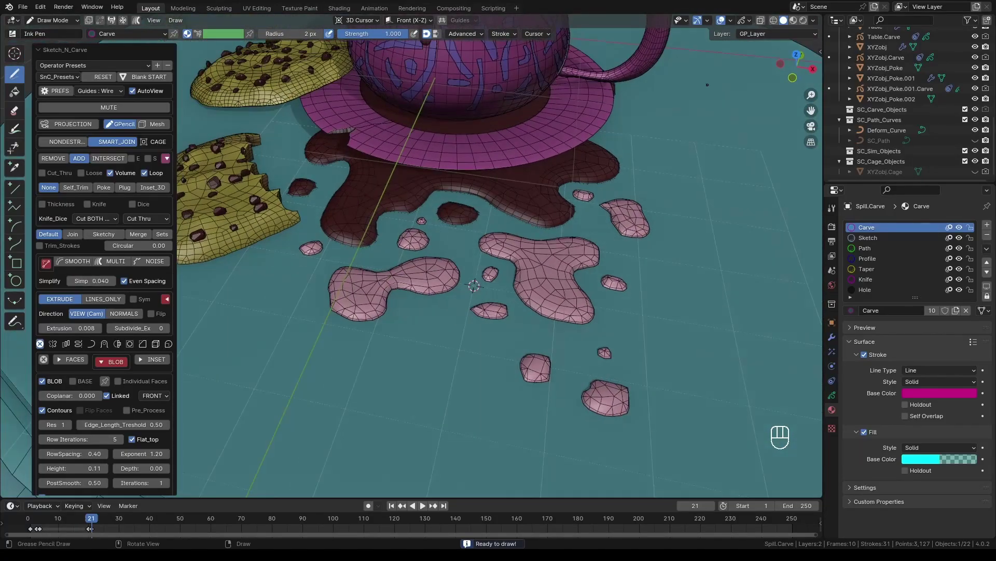
pyautogui.scroll(-4, 101, 280)
pyautogui.hotkey('shift', 'alt', 'z')
pyautogui.moveTo(418, 216); pyautogui.dragTo(330, 397, button='middle')
pyautogui.scroll(-4, 444, 365)
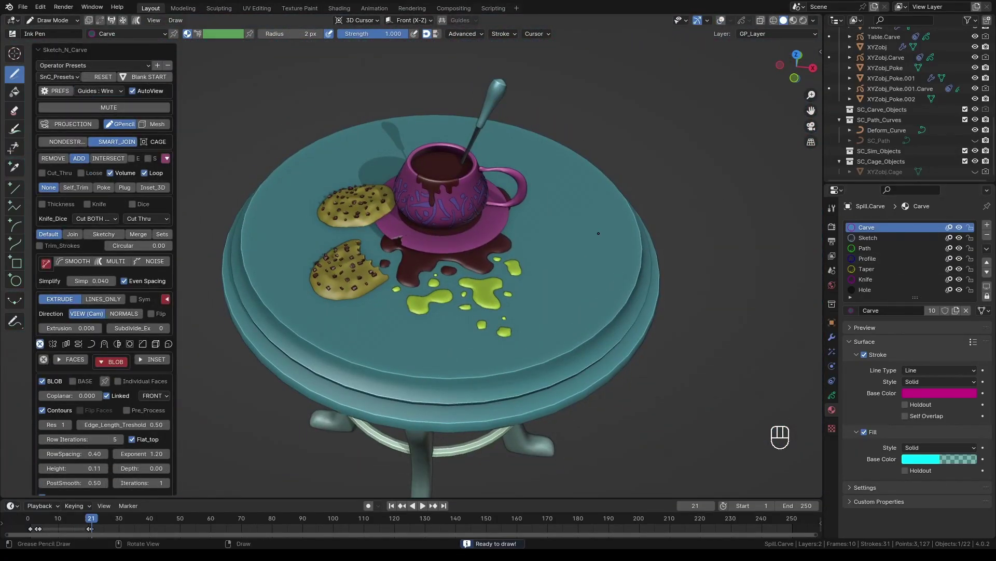
# Step: Return to object mode and remove the CarveMat.017 slot from the spill so the splashes use CarveMat.002
pyautogui.press('v')
pyautogui.click(495, 298)
pyautogui.click(877, 238)
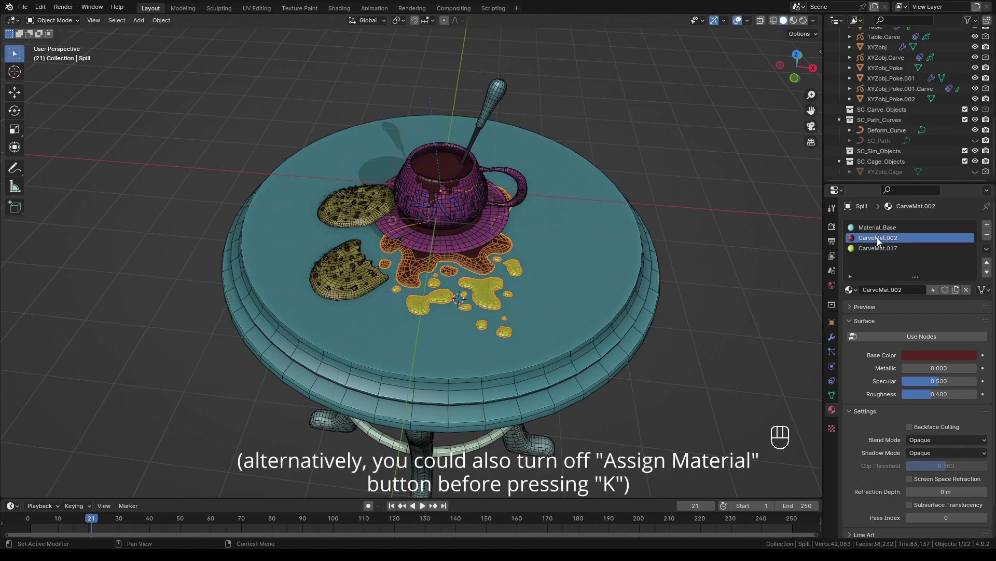
pyautogui.click(877, 248)
pyautogui.scroll(2, 478, 299)
pyautogui.click(987, 235)
pyautogui.moveTo(664, 316); pyautogui.dragTo(532, 319, button='middle')
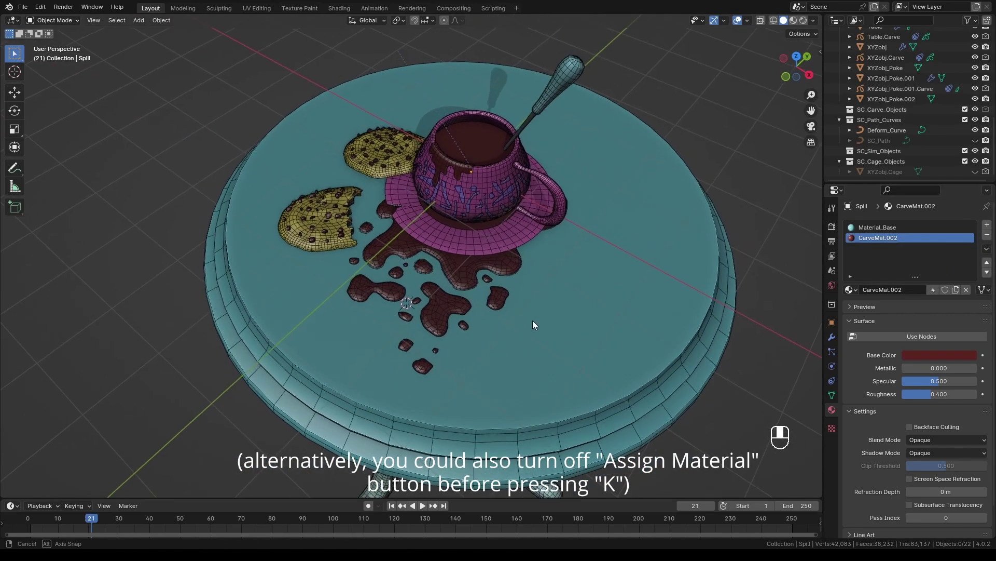
# Step: Remove the unused material slots from the spill object
pyautogui.click(986, 250)
pyautogui.click(932, 291)
pyautogui.scroll(-1, 719, 265)
pyautogui.moveTo(698, 271); pyautogui.dragTo(719, 265, button='middle')
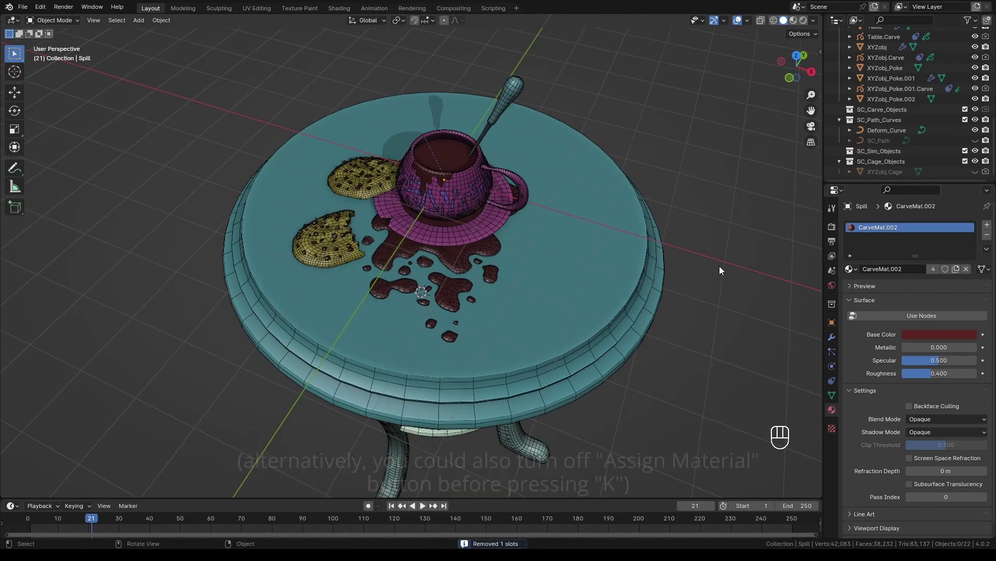
# Step: Hide the overlays, step the timeline to frame 24, and examine the whole table with the cup, cookies and spill
pyautogui.hotkey('shift', 'alt', 'z')
pyautogui.scroll(-2, 497, 351)
pyautogui.moveTo(498, 350); pyautogui.dragTo(501, 381, button='middle')
pyautogui.press('Right')
pyautogui.press('Right')
pyautogui.press('Right')
pyautogui.press('Right')
pyautogui.press('Left')
pyautogui.keyDown('shift'); pyautogui.moveTo(500, 380); pyautogui.dragTo(477, 378, button='middle'); pyautogui.keyUp('shift')
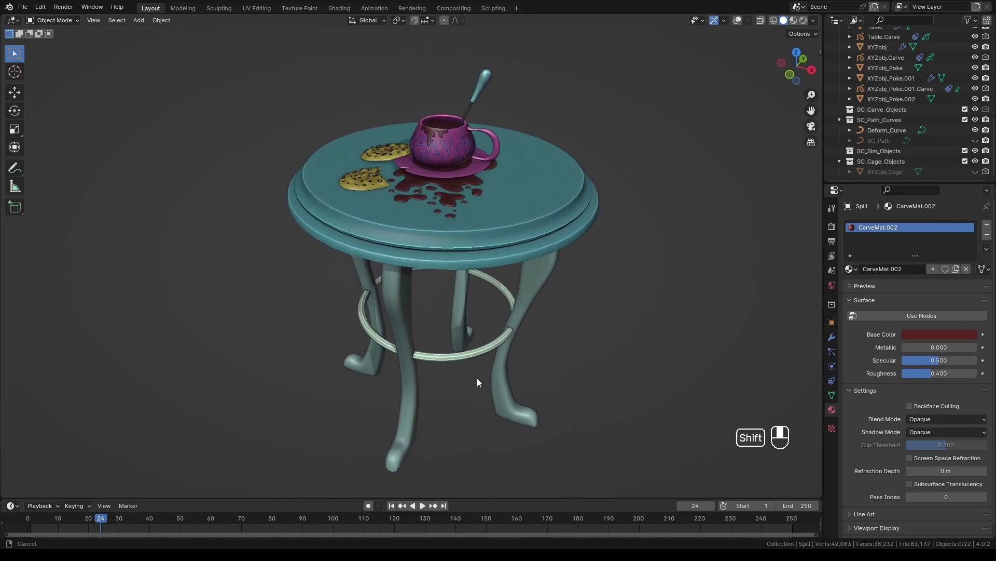